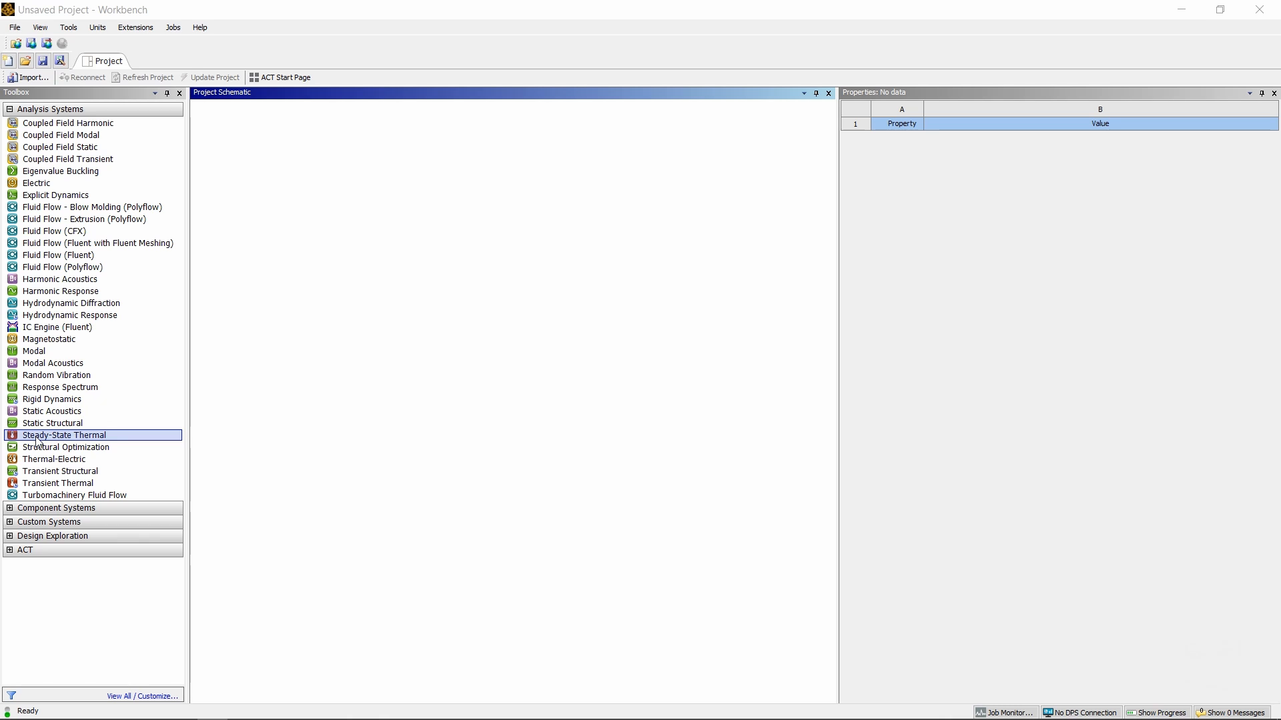
Step: Drag a Steady-State Thermal system from the Toolbox's Analysis Systems onto the Project Schematic
drag(38, 440, 272, 168)
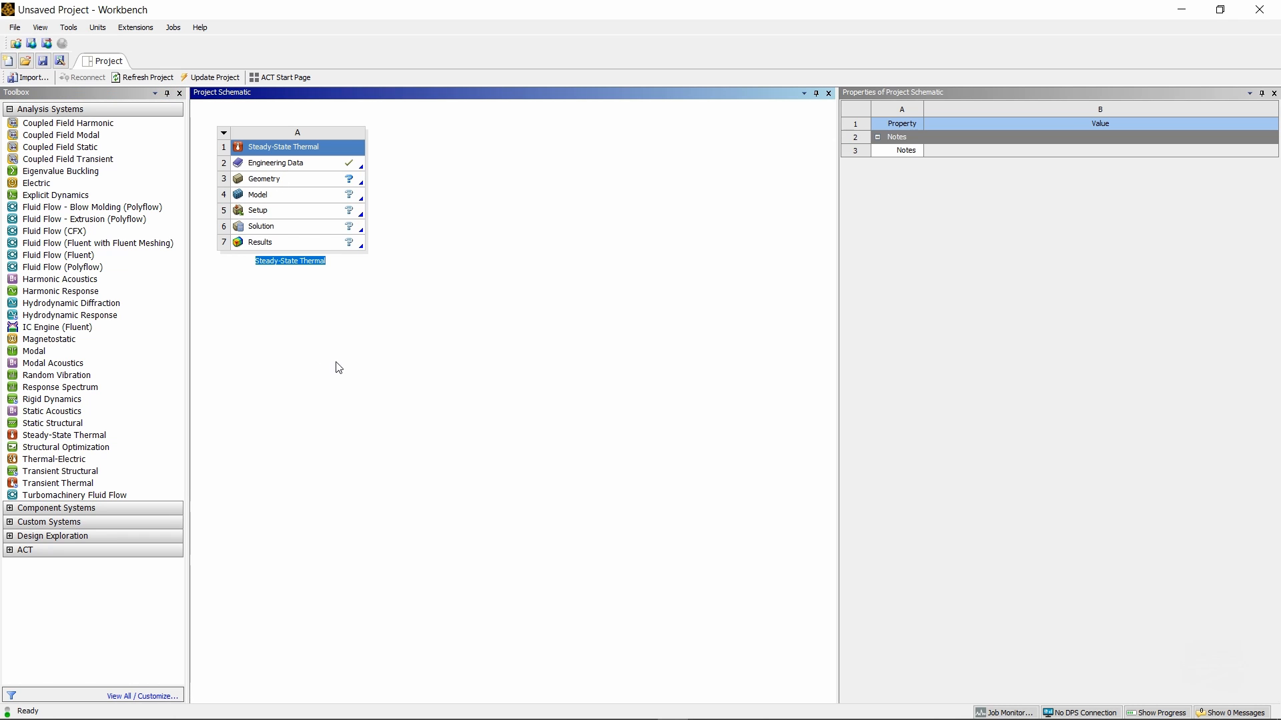
Step: Open Engineering Data and create a new material named Aluminum below Structural Steel
double_click(271, 164)
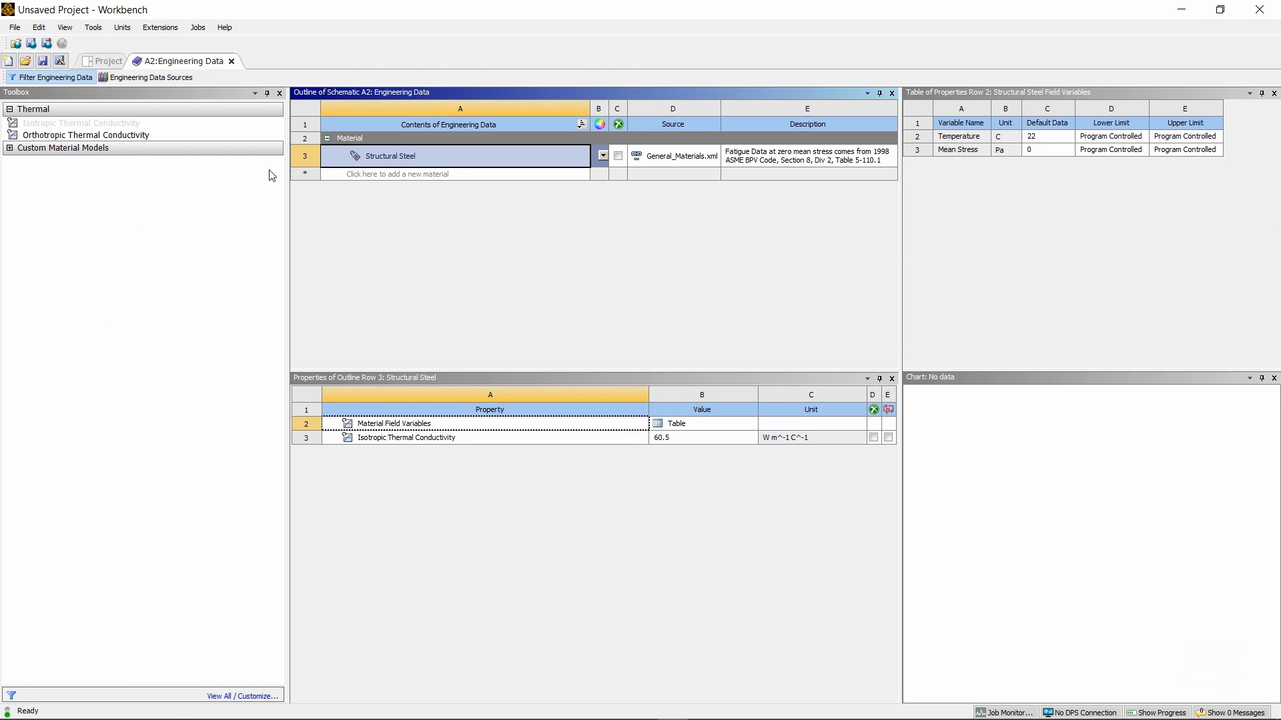
click(389, 173)
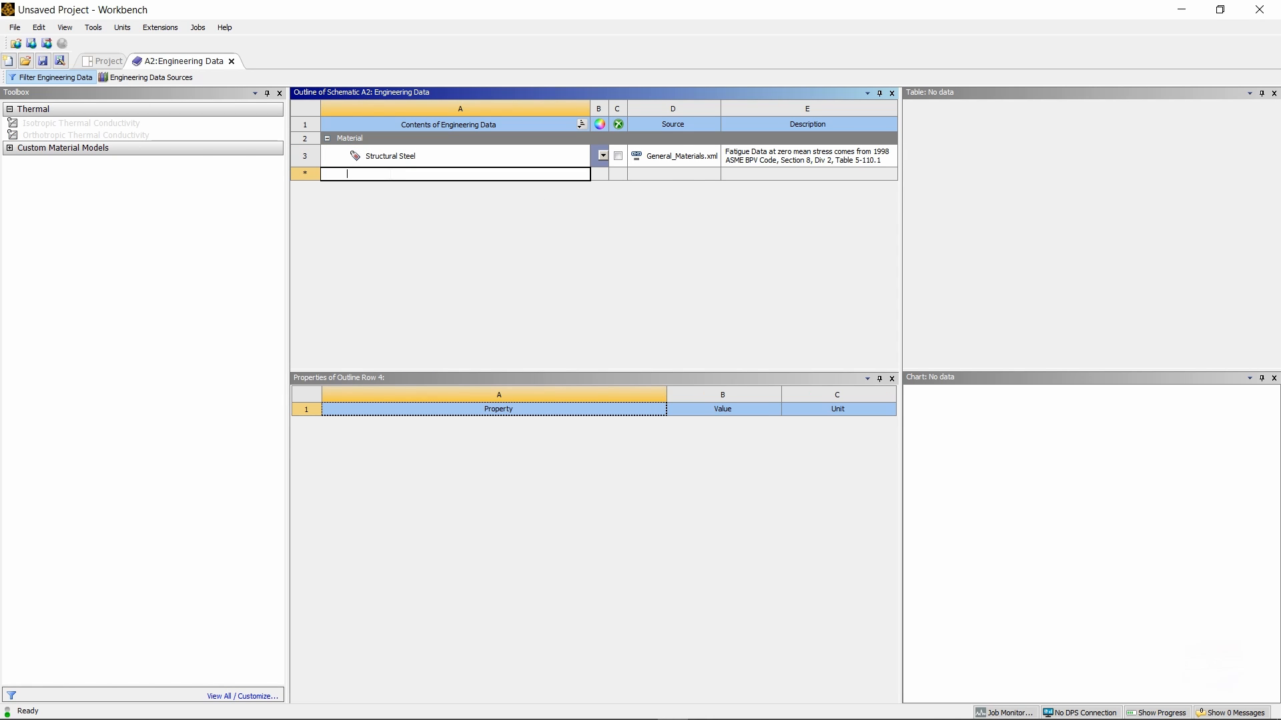
key(Caps_Lock)
text(A)
key(Caps_Lock)
key(Return)
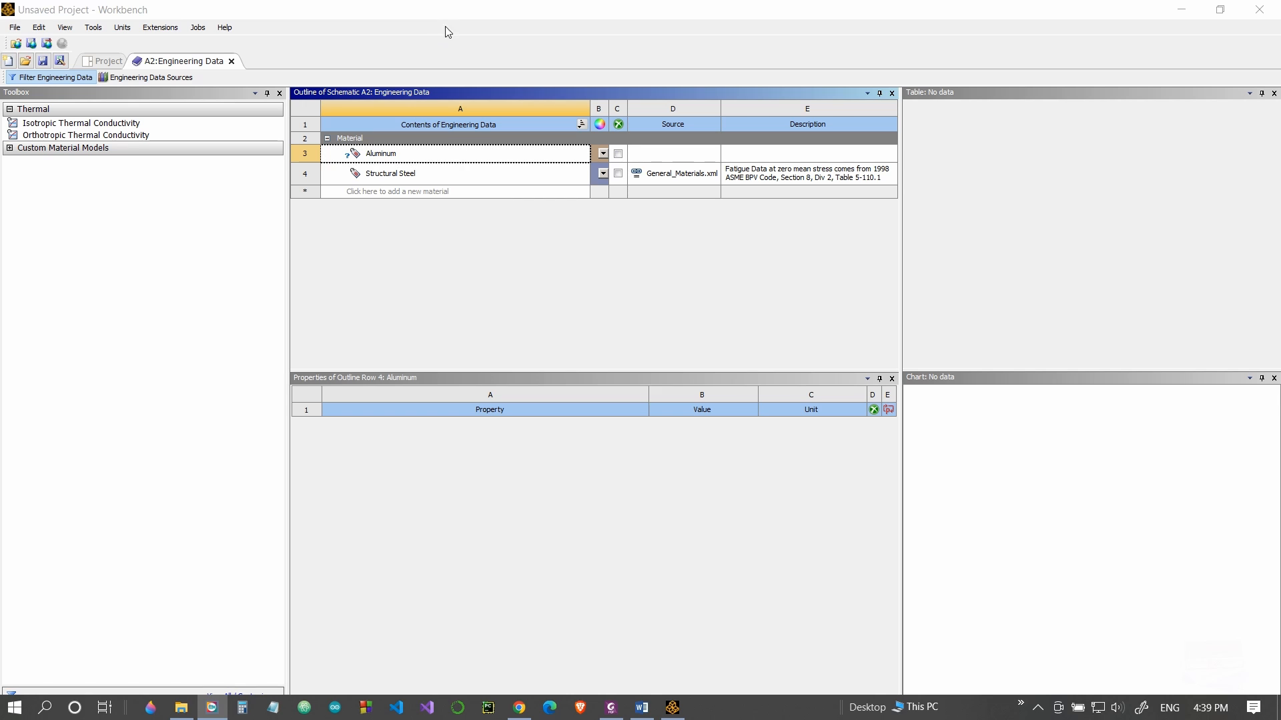
click(461, 12)
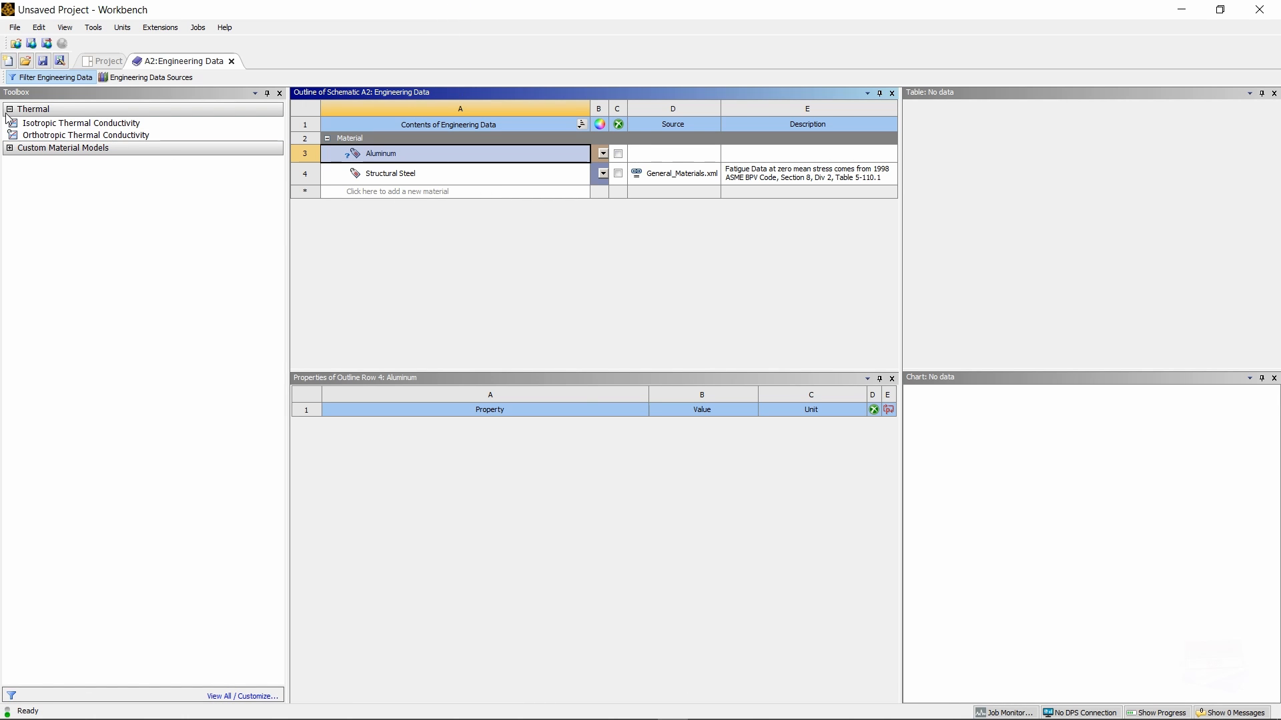
Step: Add Isotropic Thermal Conductivity to Aluminum with a value of 170
click(85, 124)
double_click(85, 125)
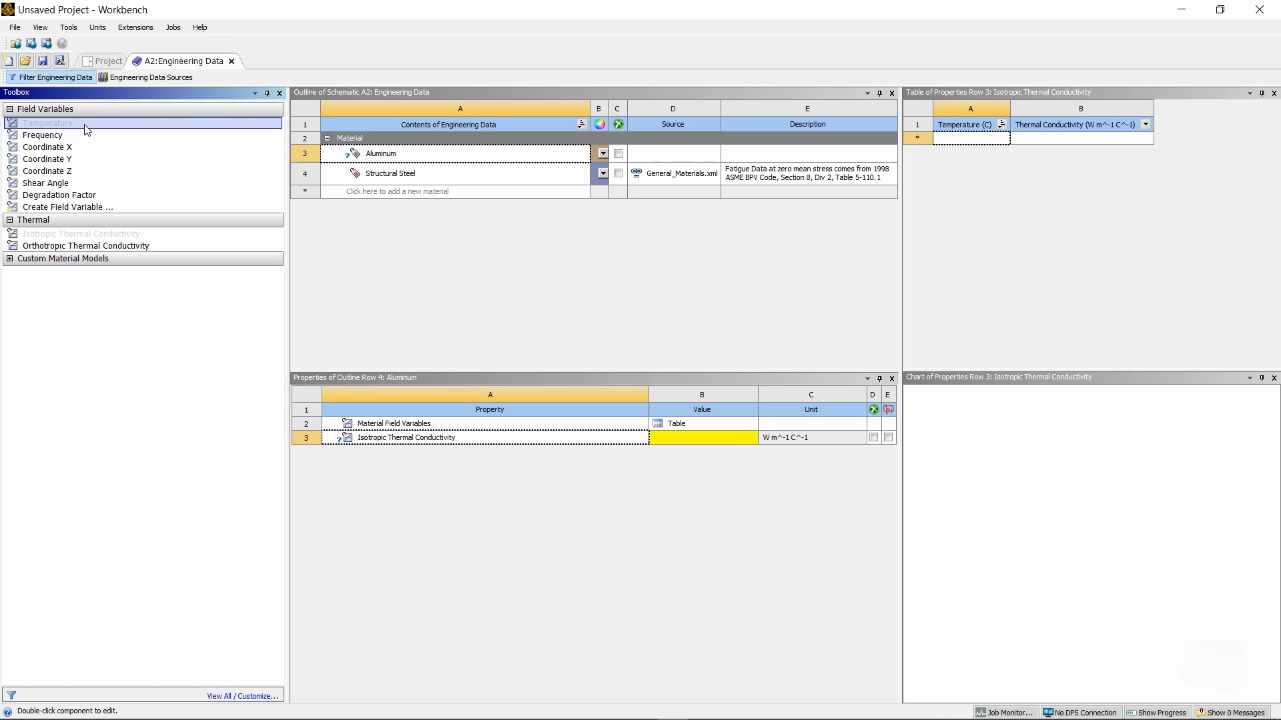
click(665, 440)
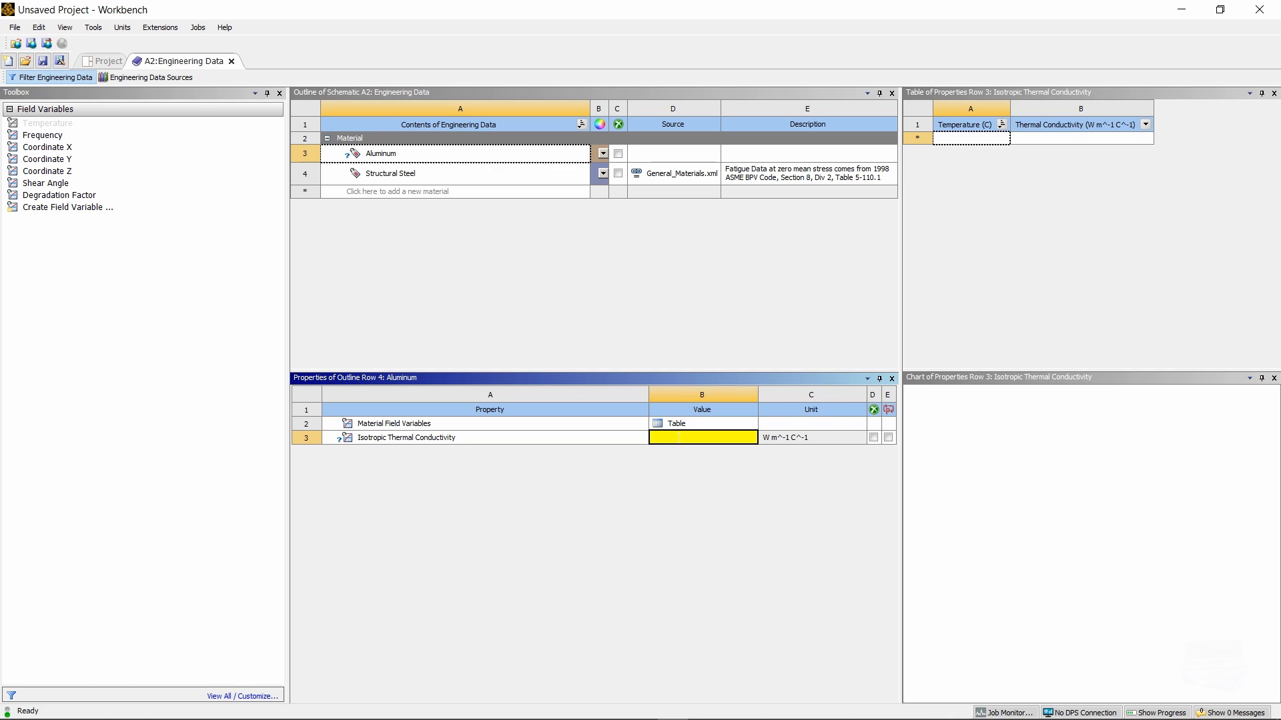
text(170)
click(669, 522)
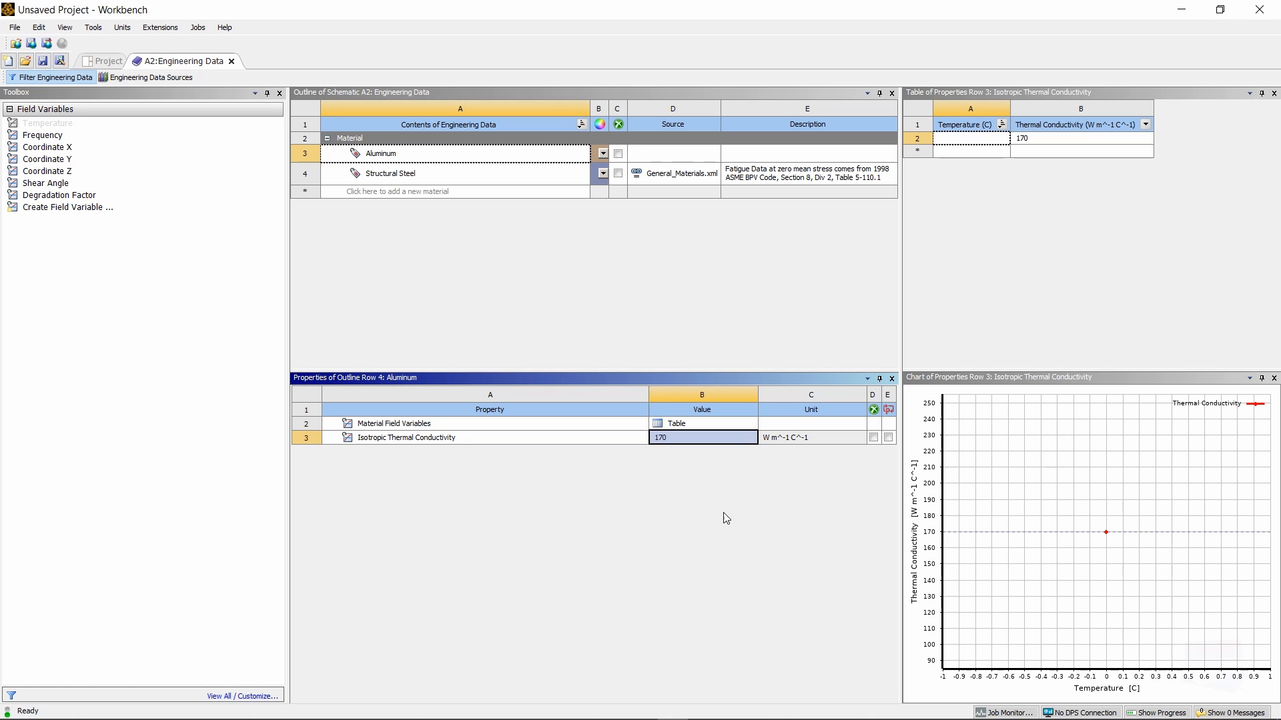
Step: Switch the project to SI units and return to the project schematic
click(122, 29)
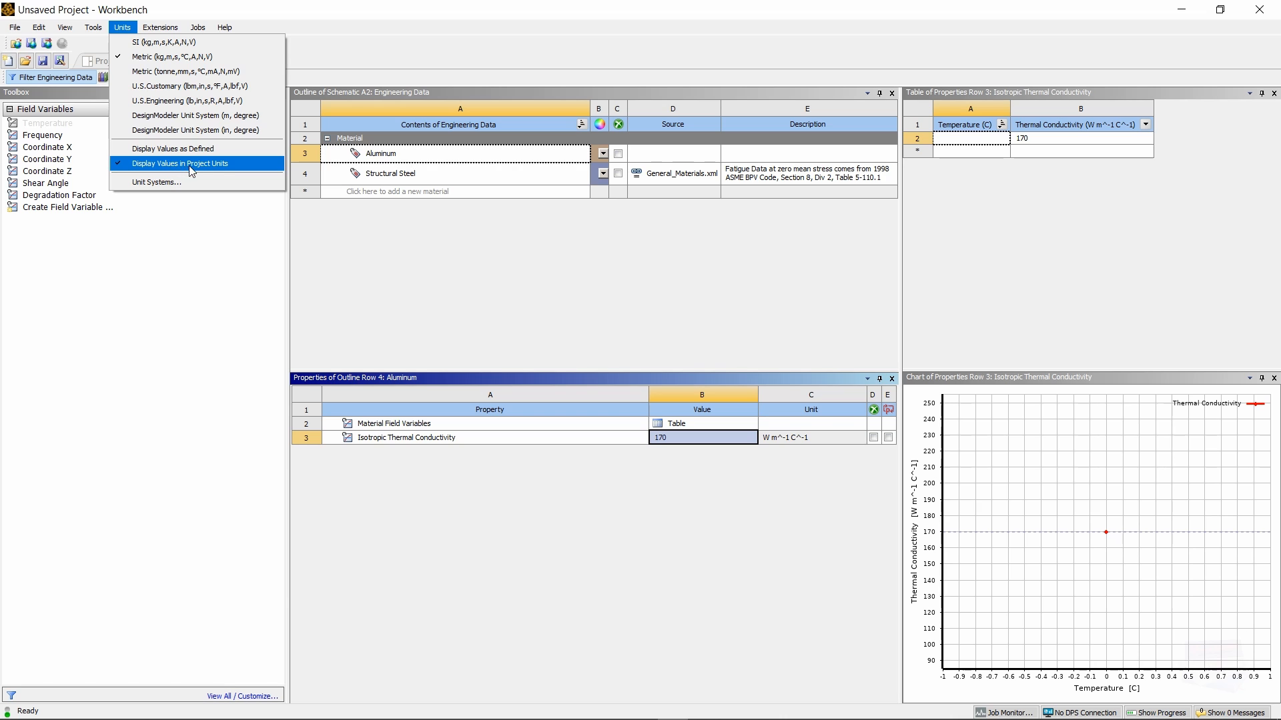
click(146, 44)
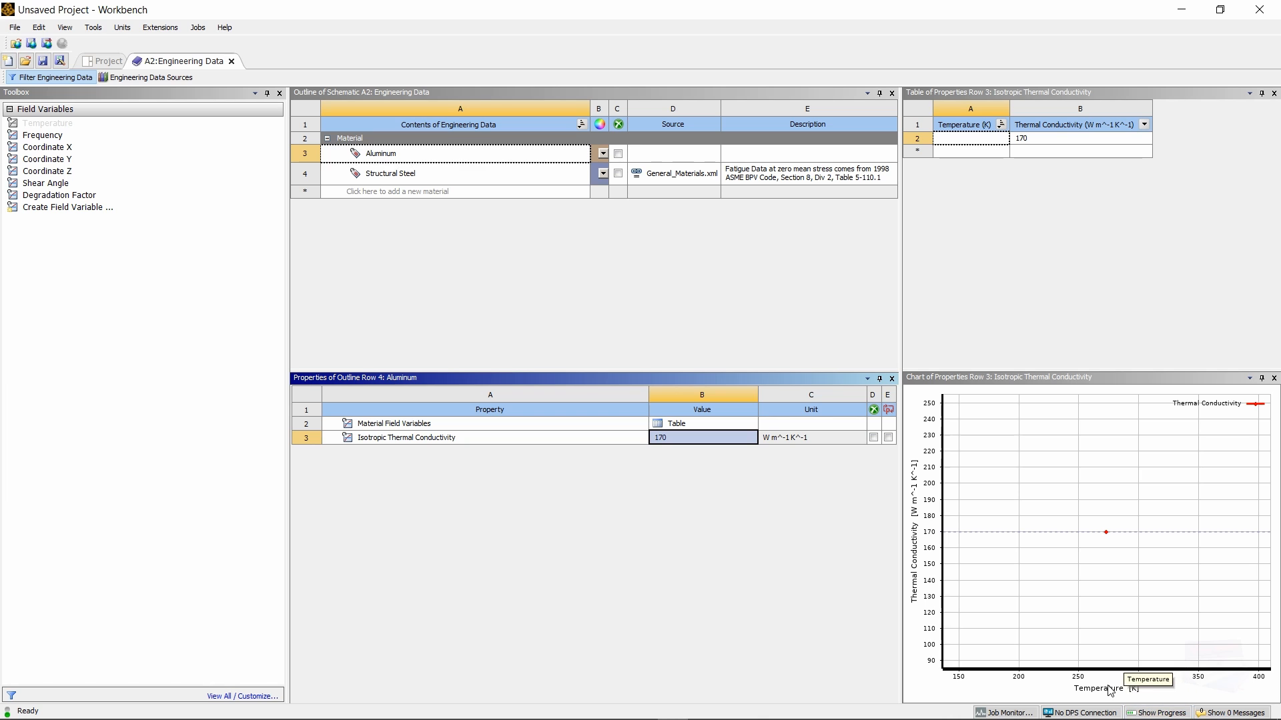
click(231, 61)
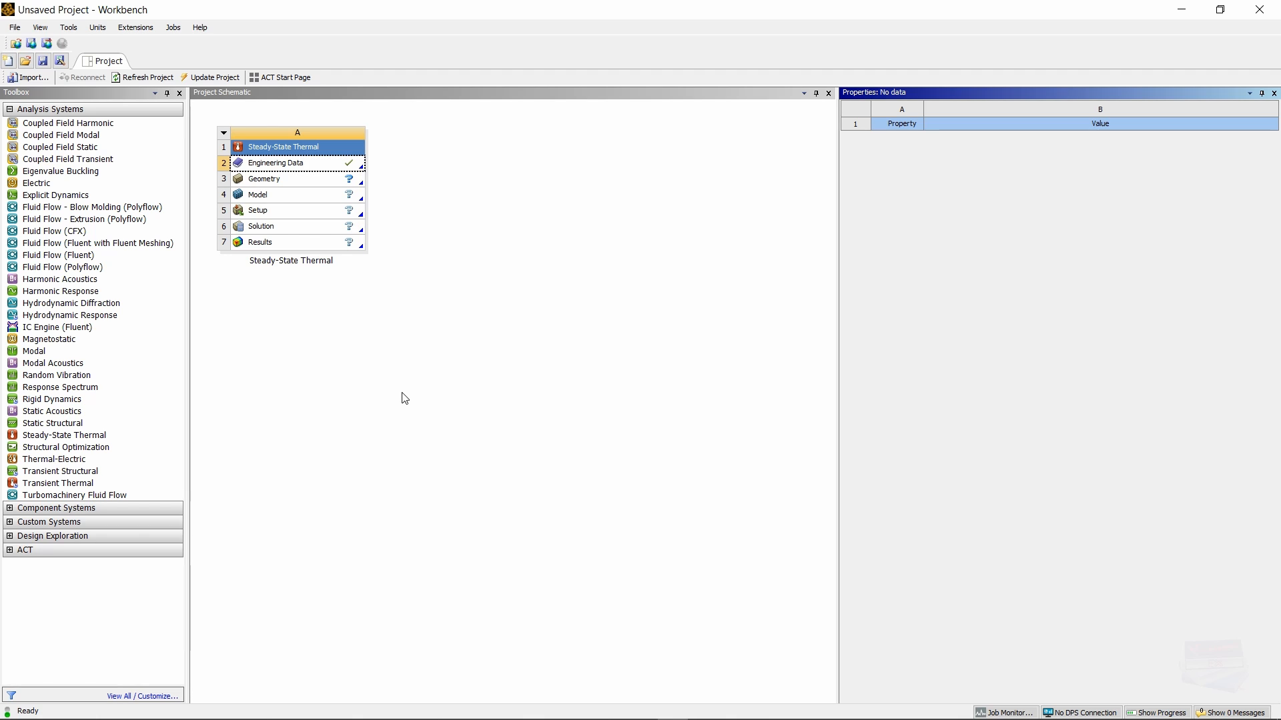
Step: Launch SpaceClaim from the Steady-State Thermal system's Geometry cell
double_click(274, 181)
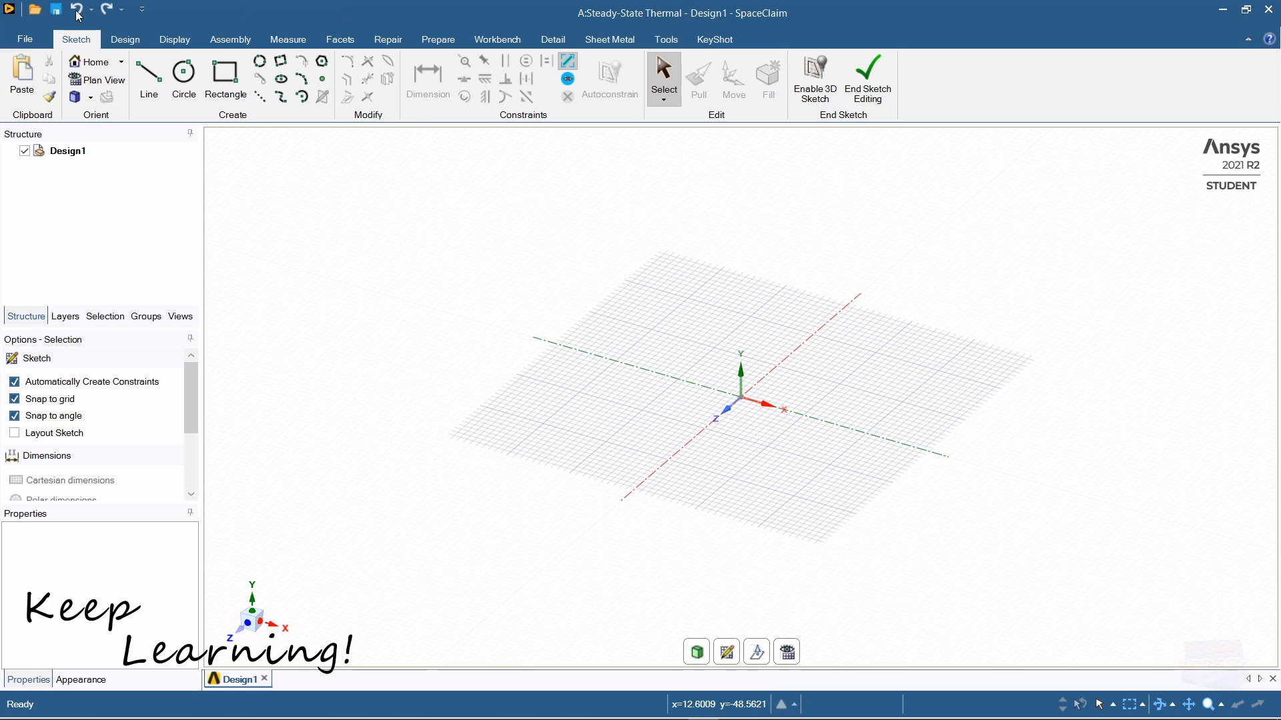
click(25, 39)
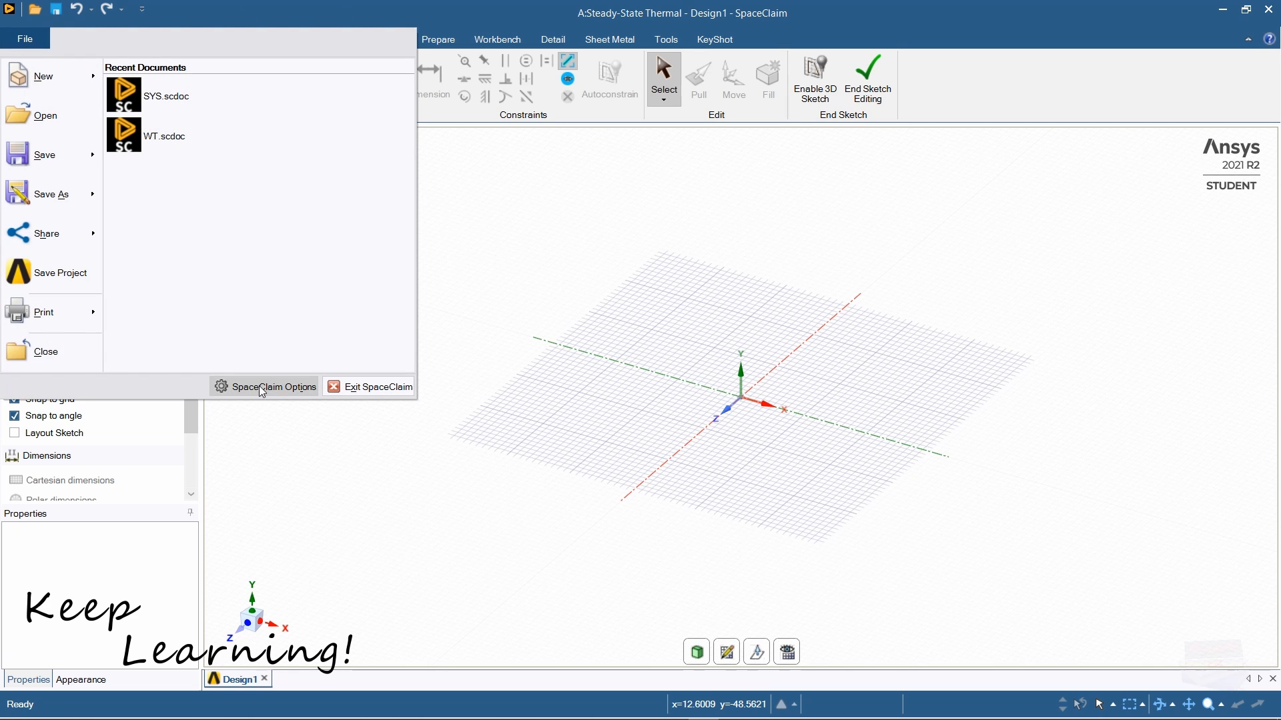
click(256, 388)
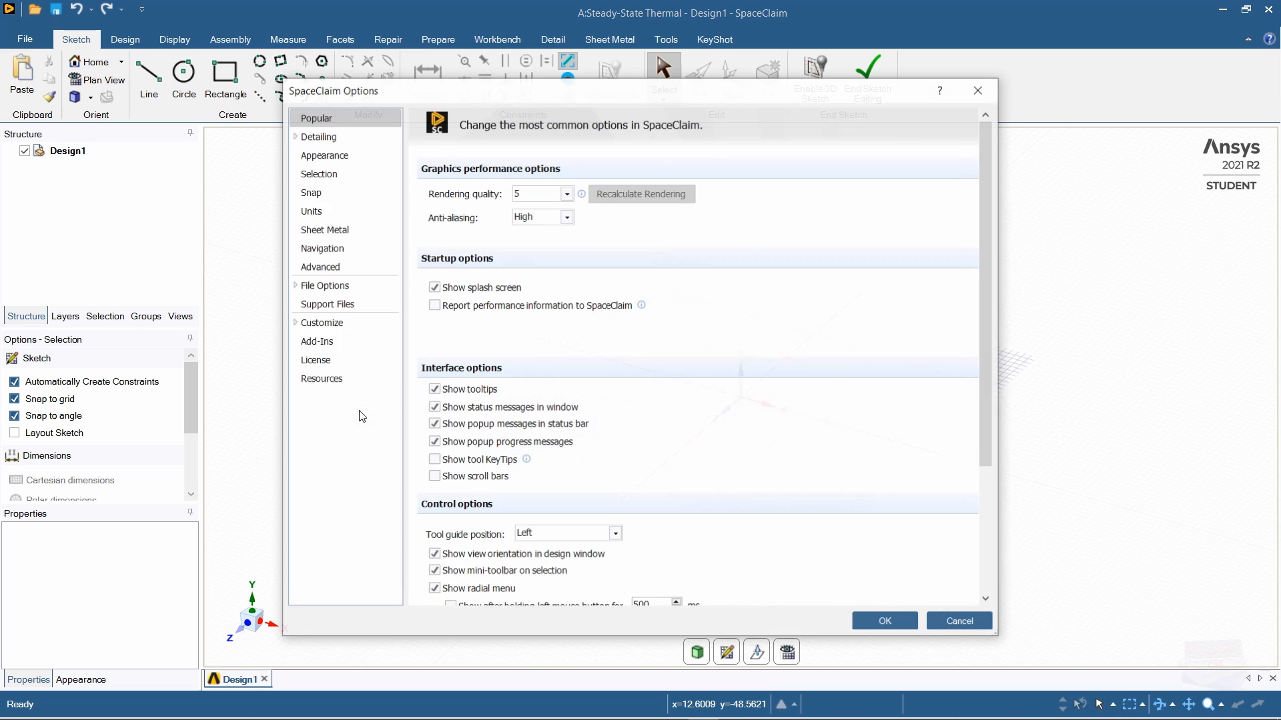
click(310, 212)
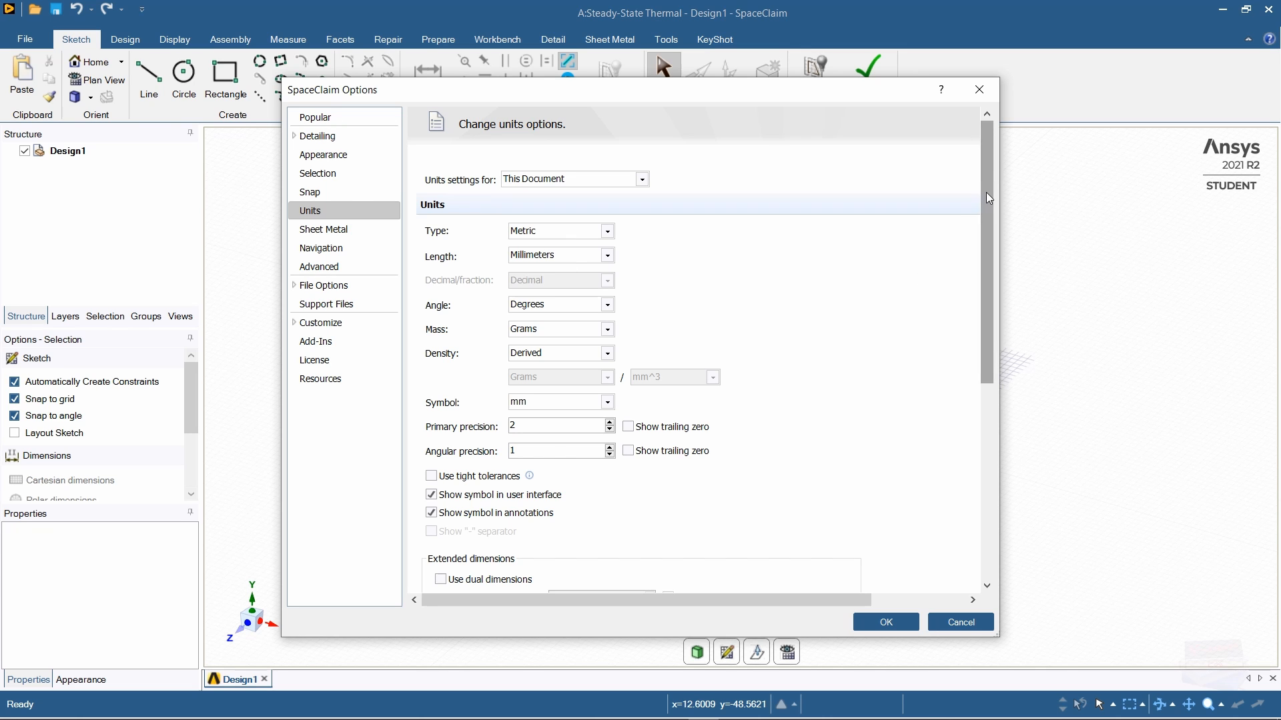
drag(986, 192, 992, 430)
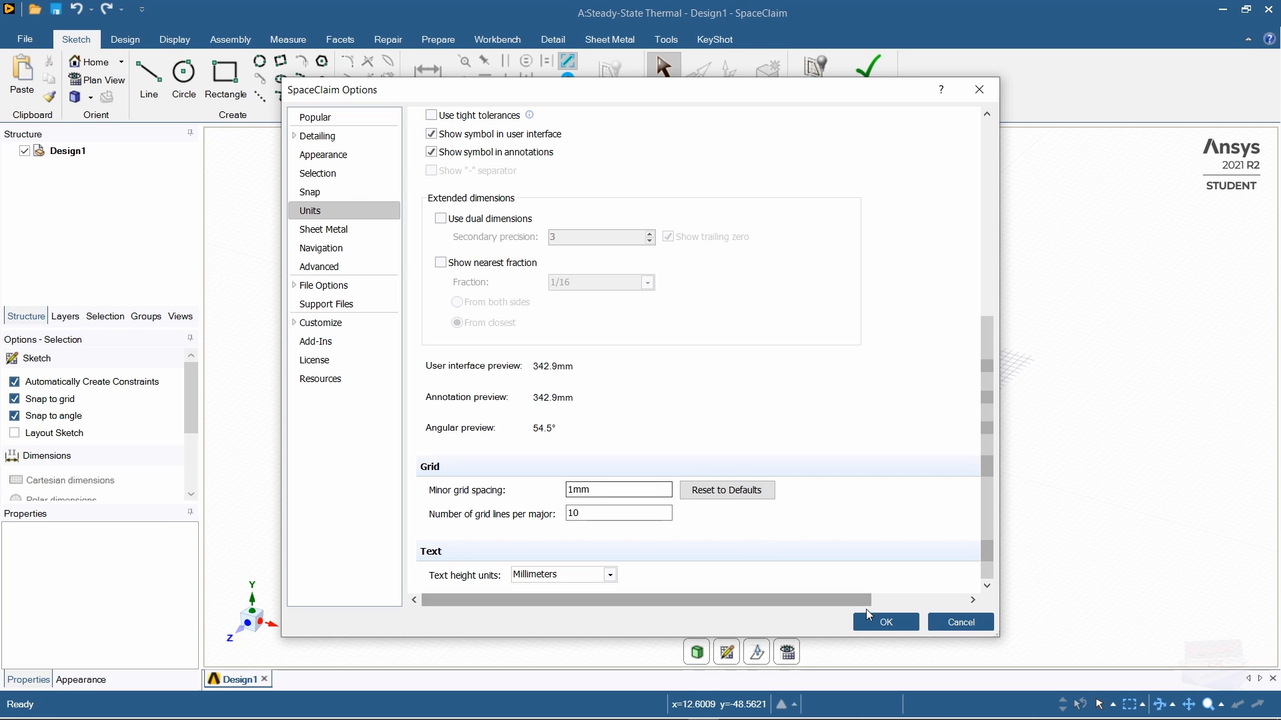
click(886, 622)
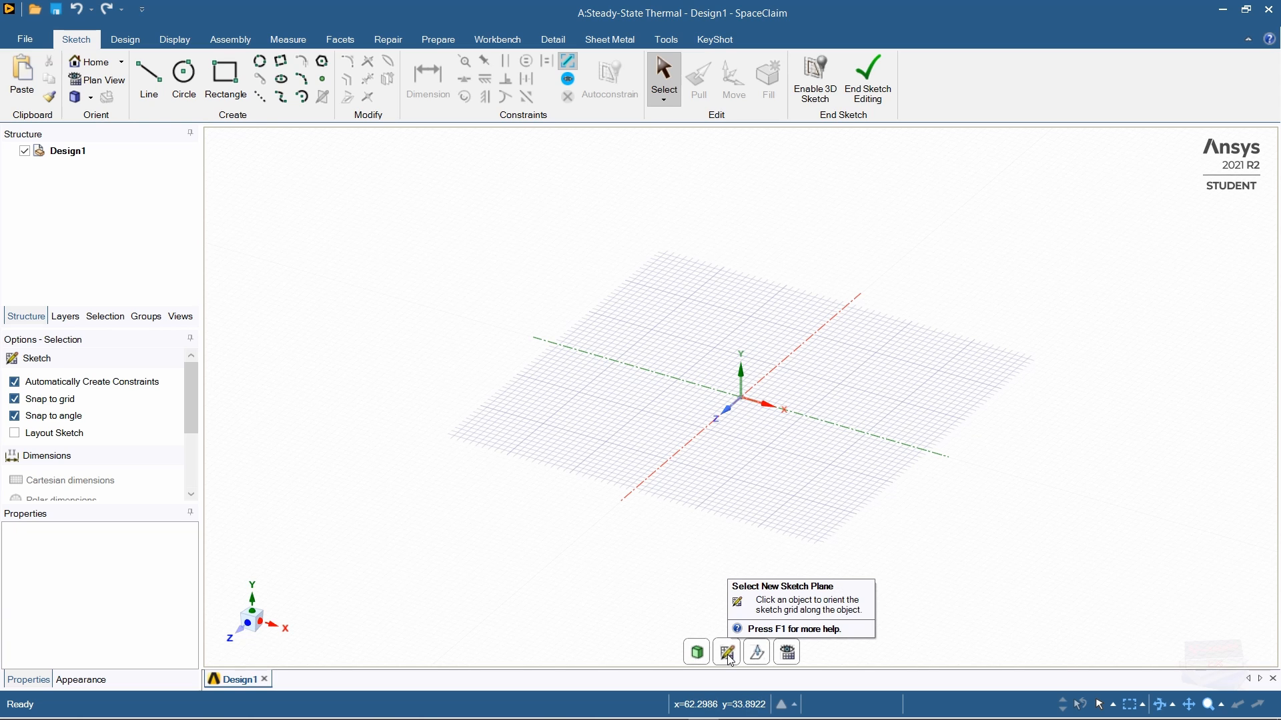
Step: Make the XY plane the sketch plane and view it straight on in Plan View
right_click(997, 240)
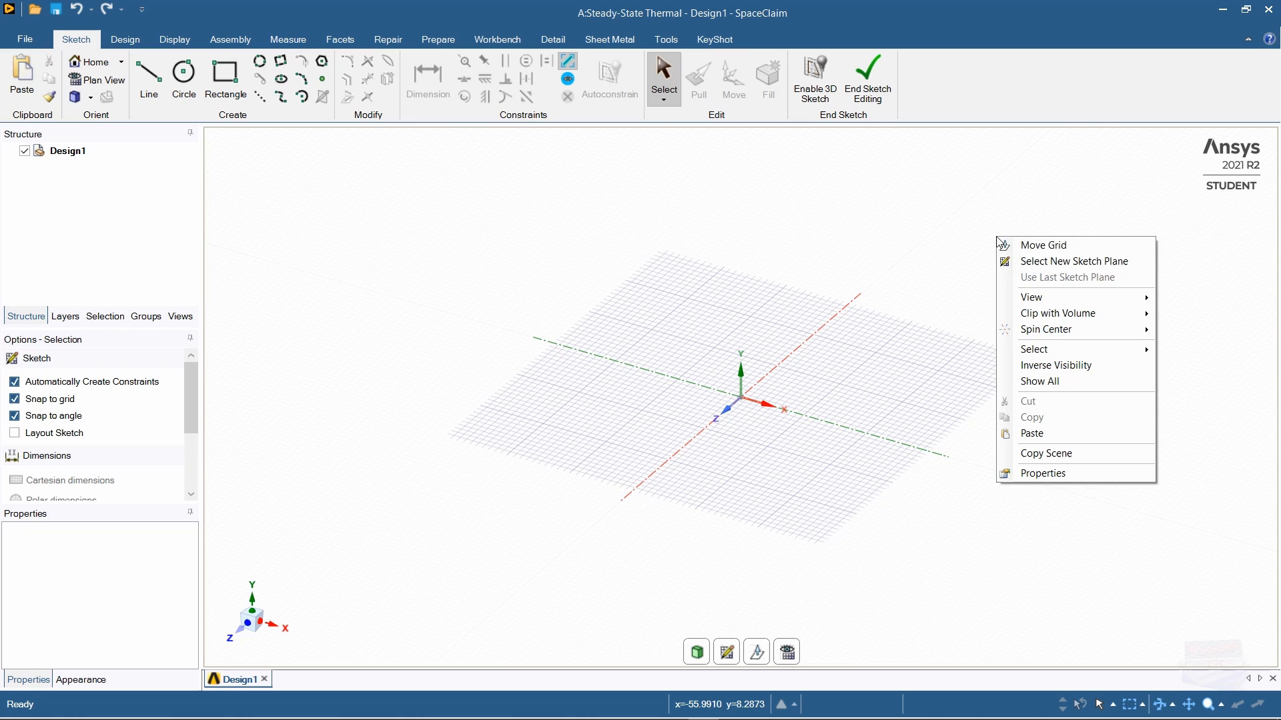
click(1041, 262)
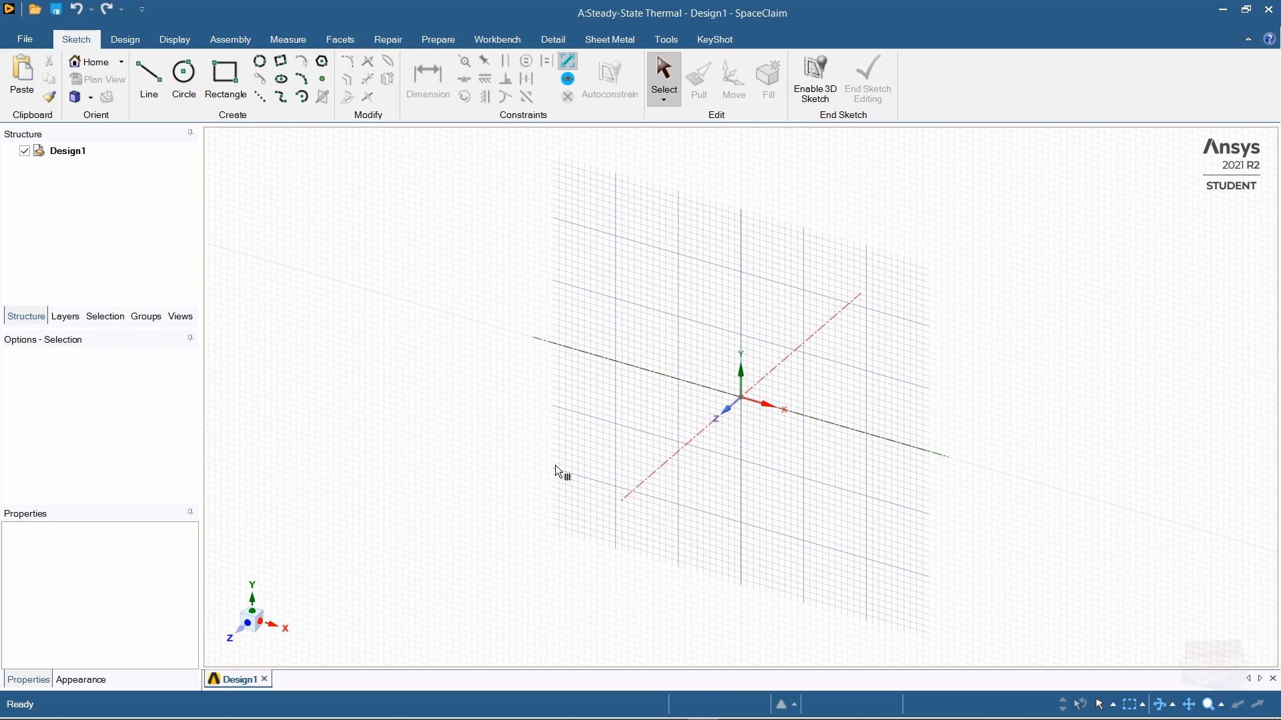
click(978, 230)
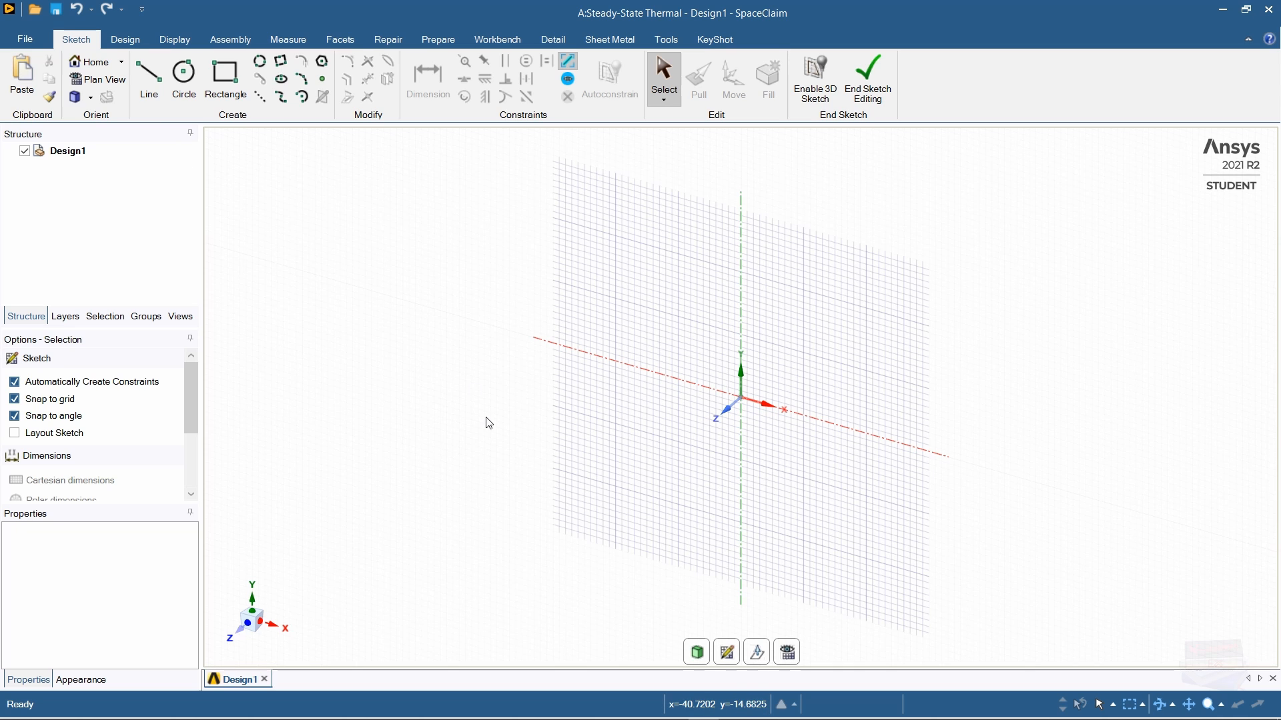
key(v)
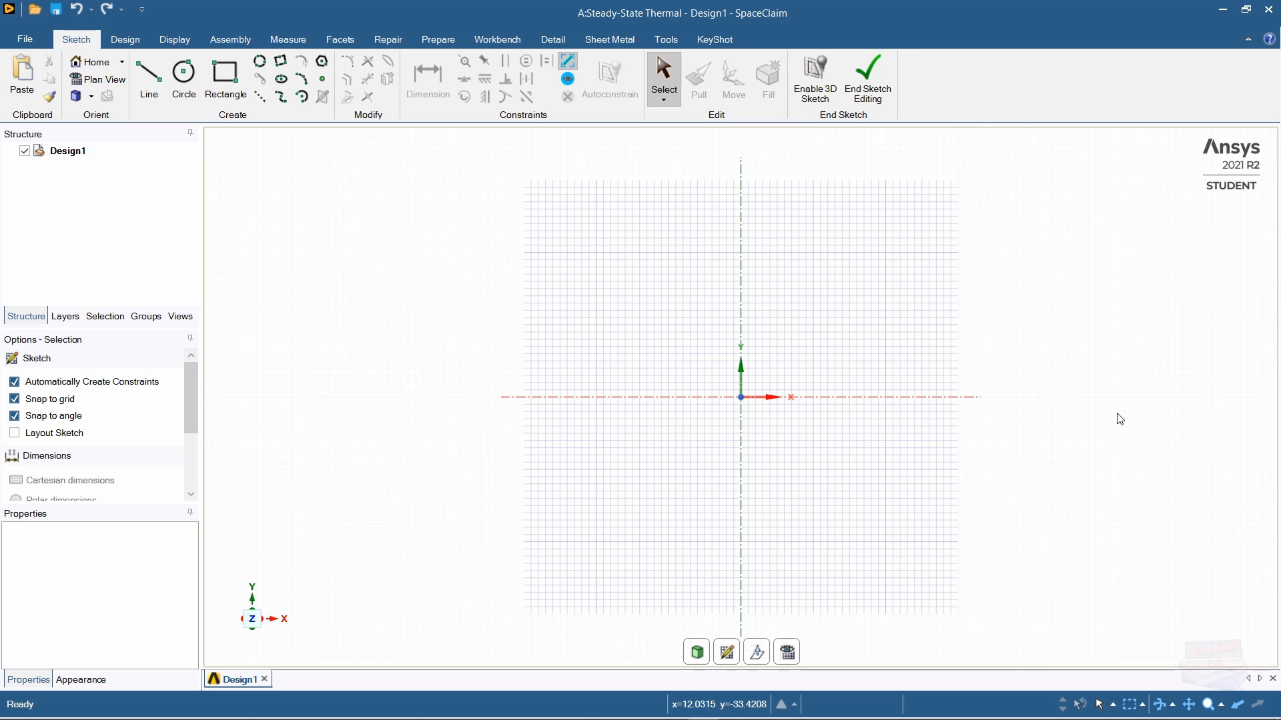
Step: Draw the 11 mm base line, the 3 mm step and the first 8 mm fin
click(148, 75)
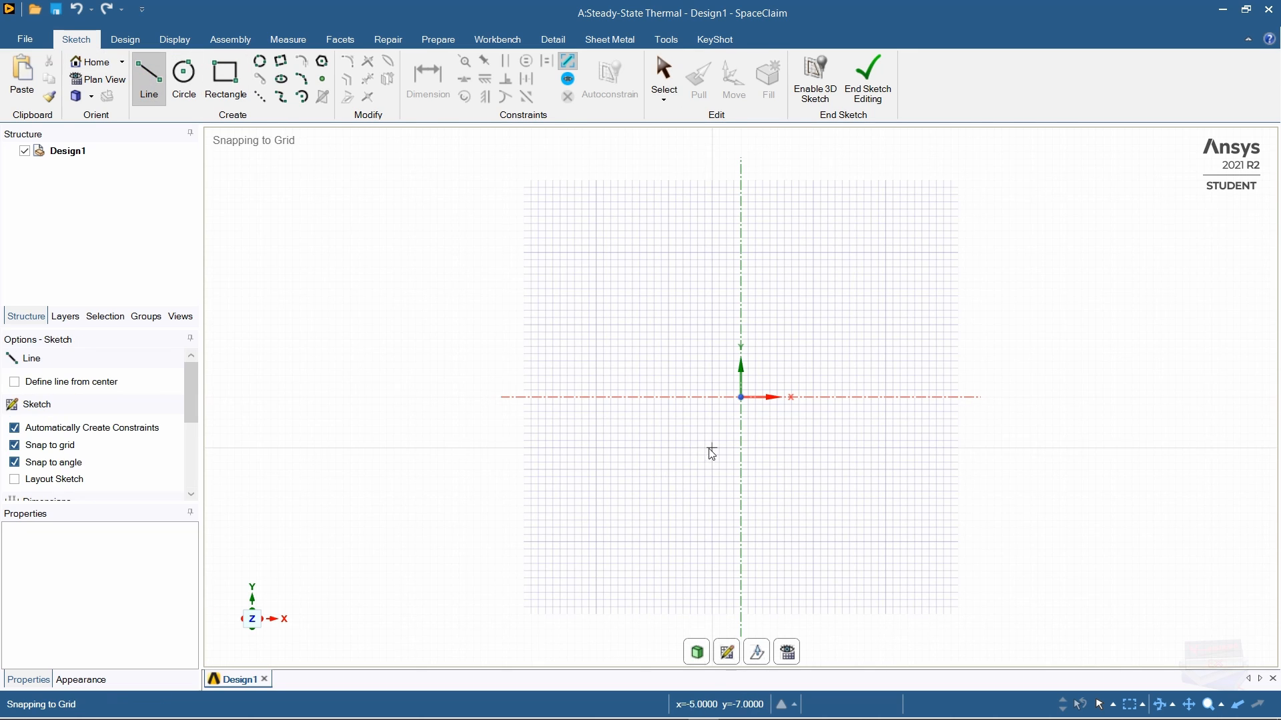
click(741, 398)
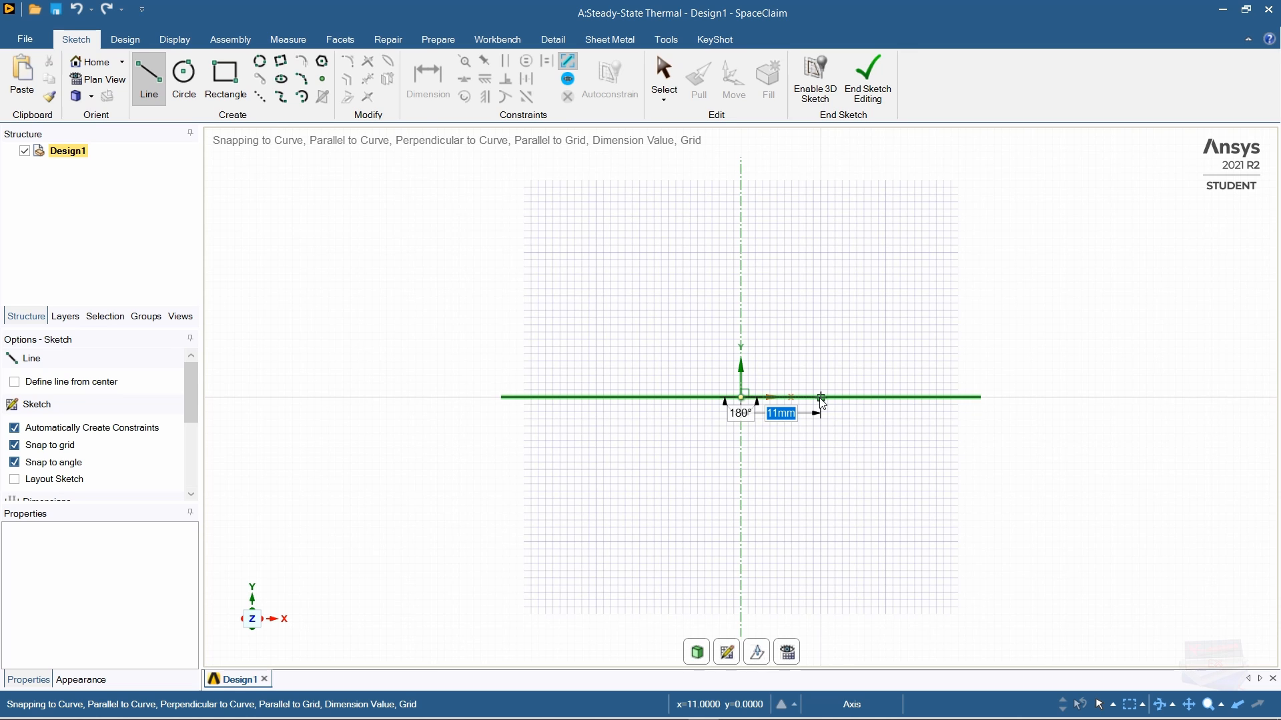
scroll(822, 402, up, 2)
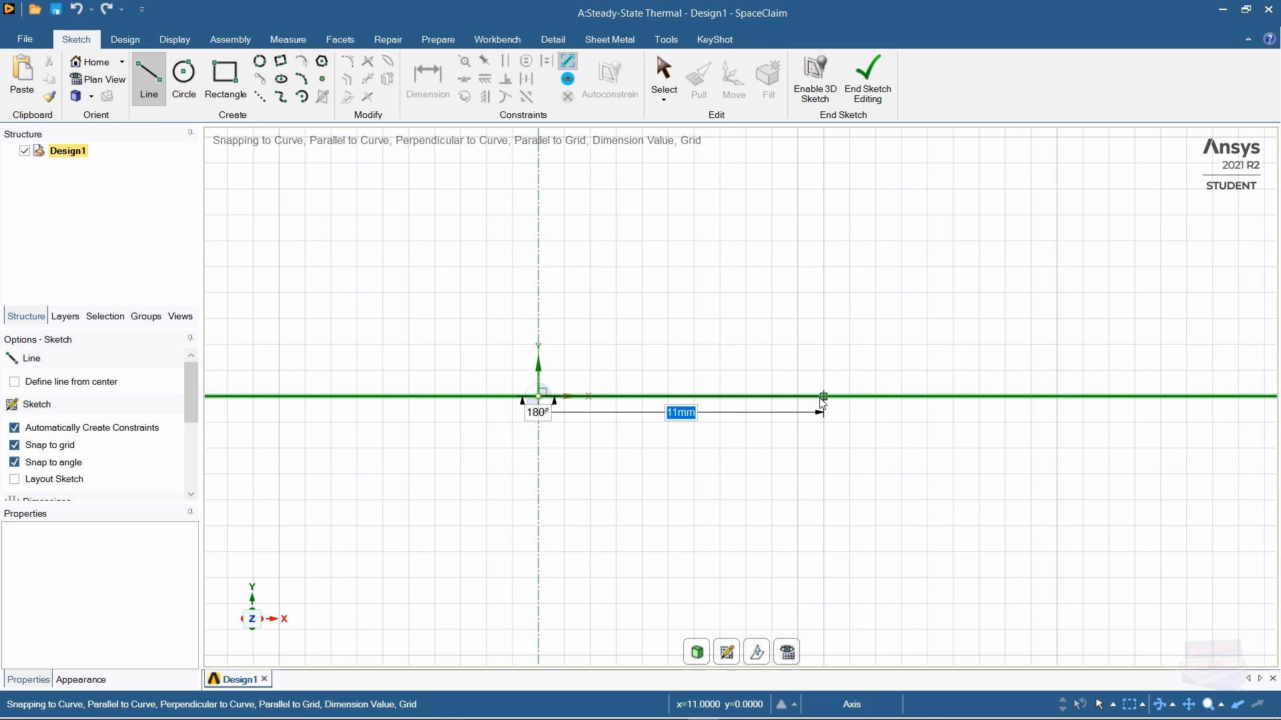
click(823, 401)
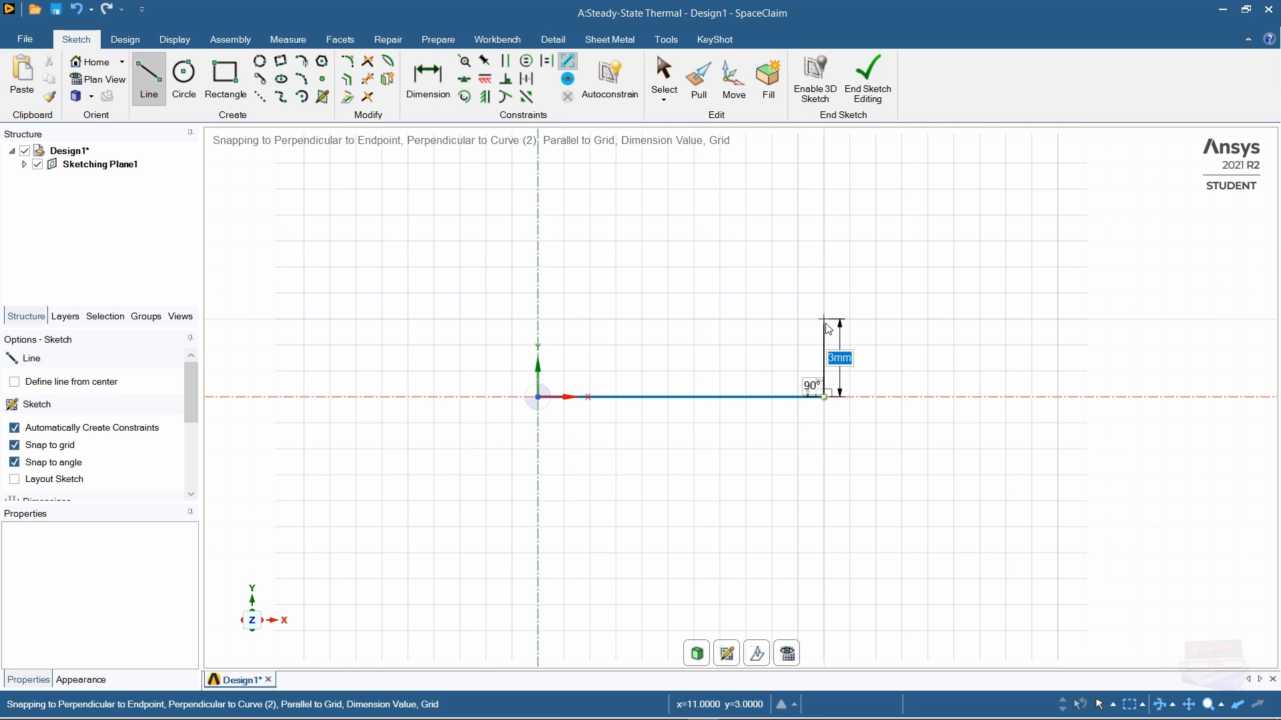
click(825, 319)
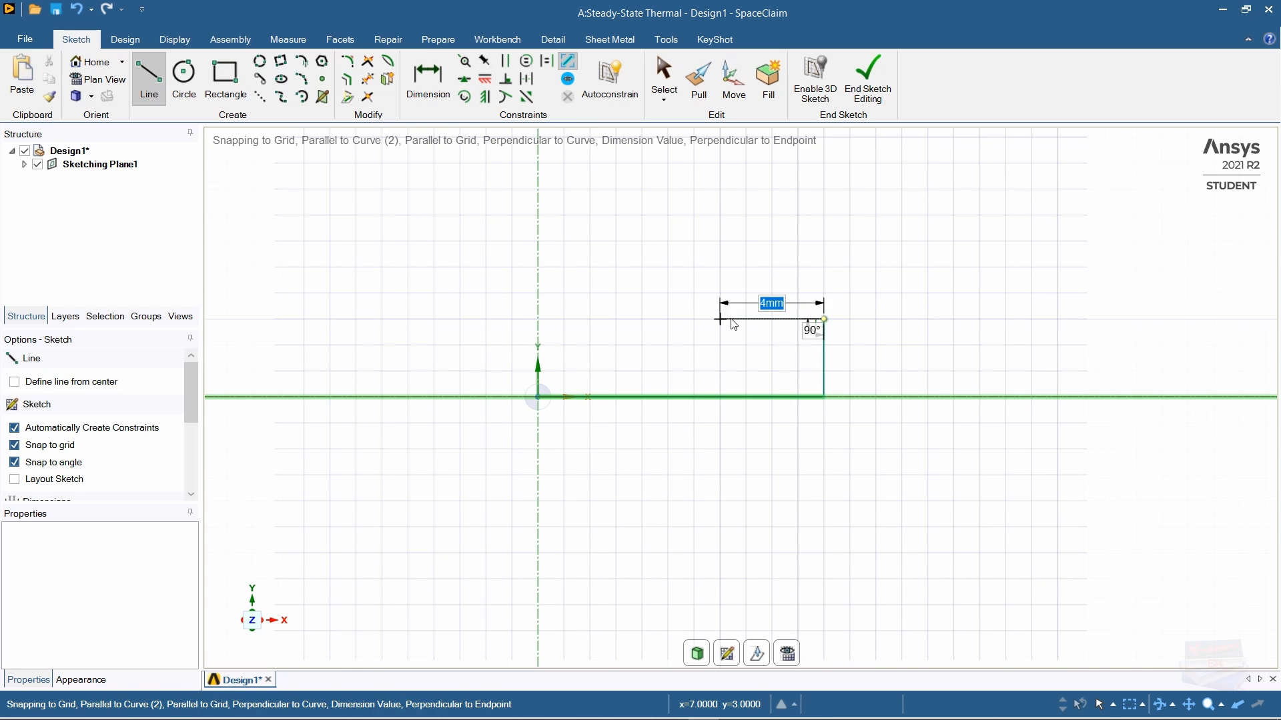
click(747, 320)
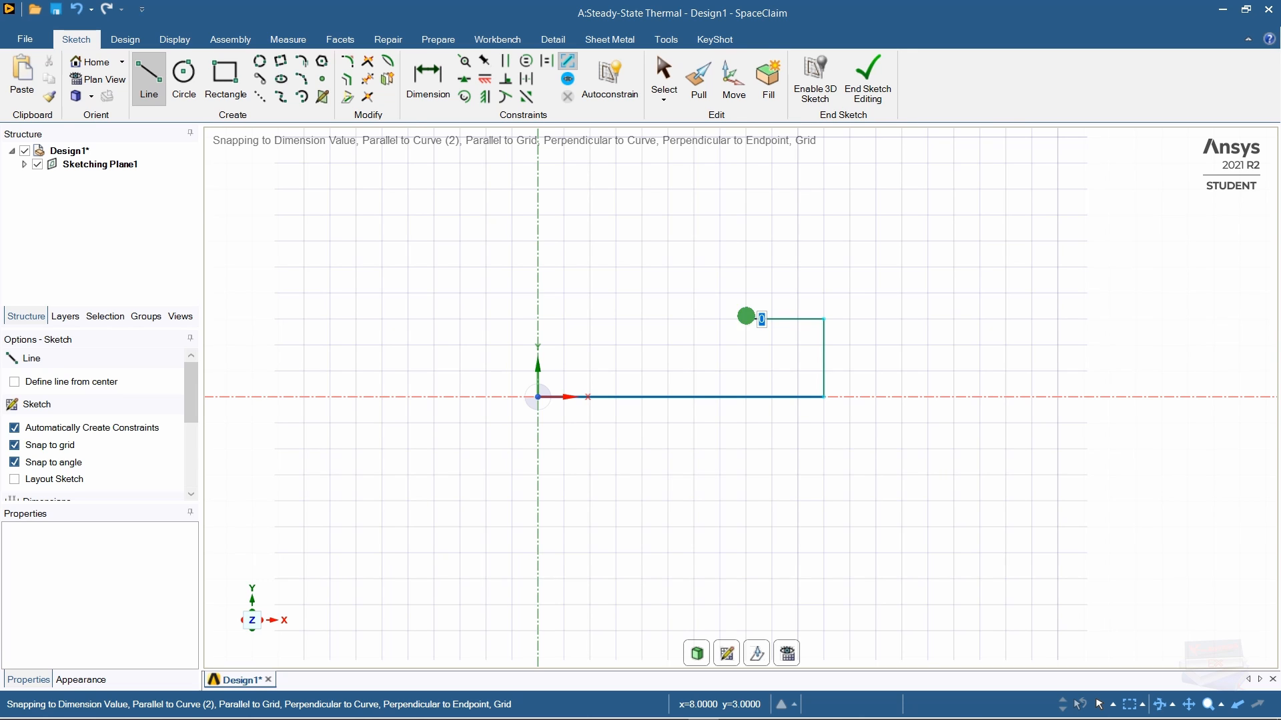
shift+middle_drag(749, 321, 778, 511)
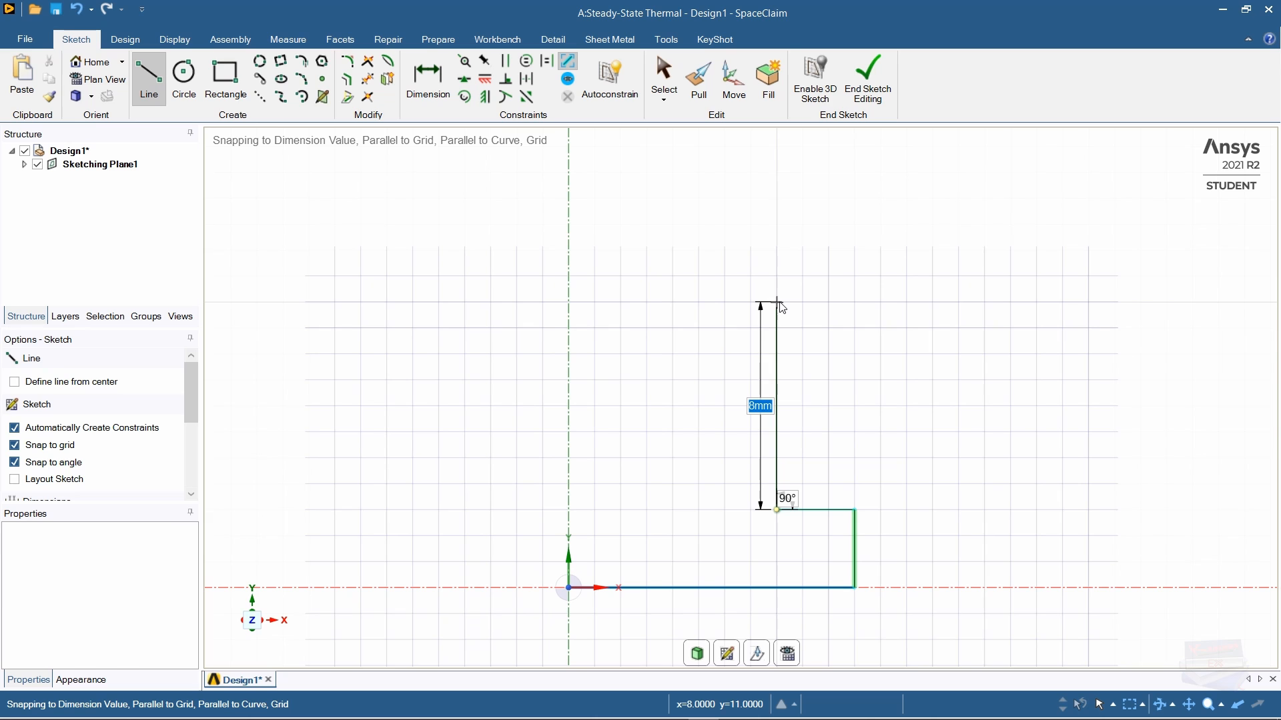
click(779, 302)
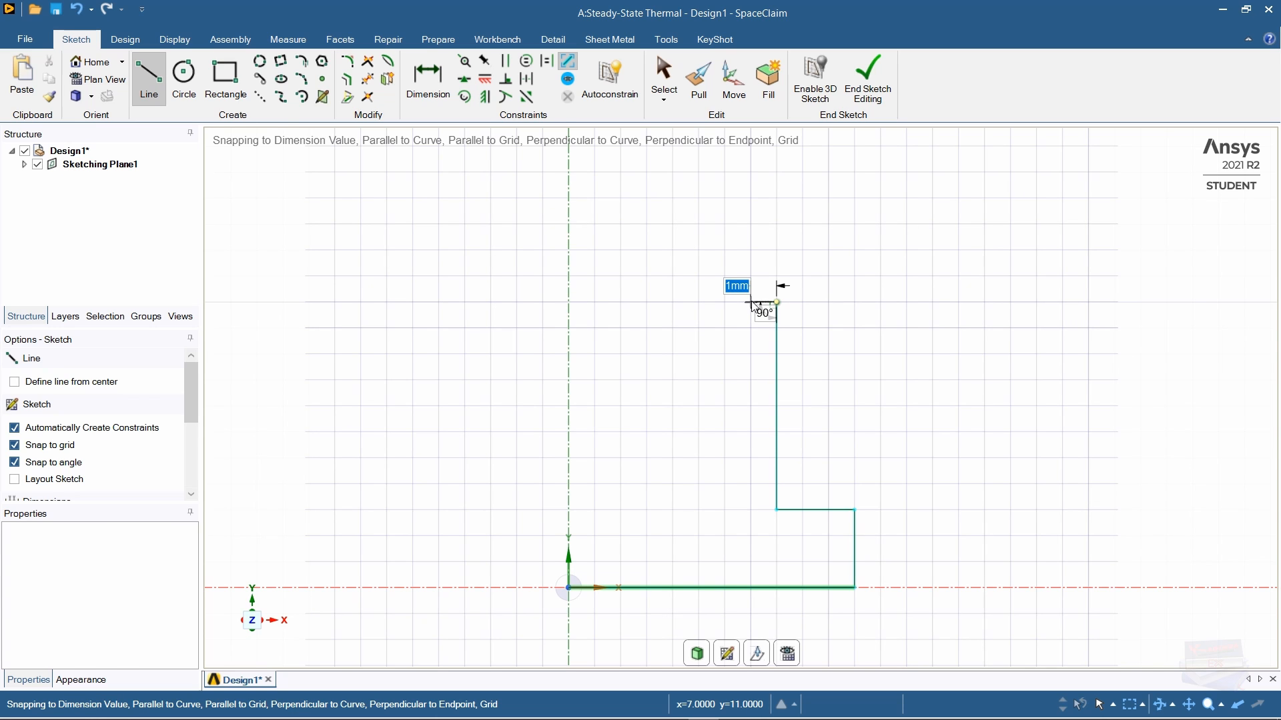
click(752, 302)
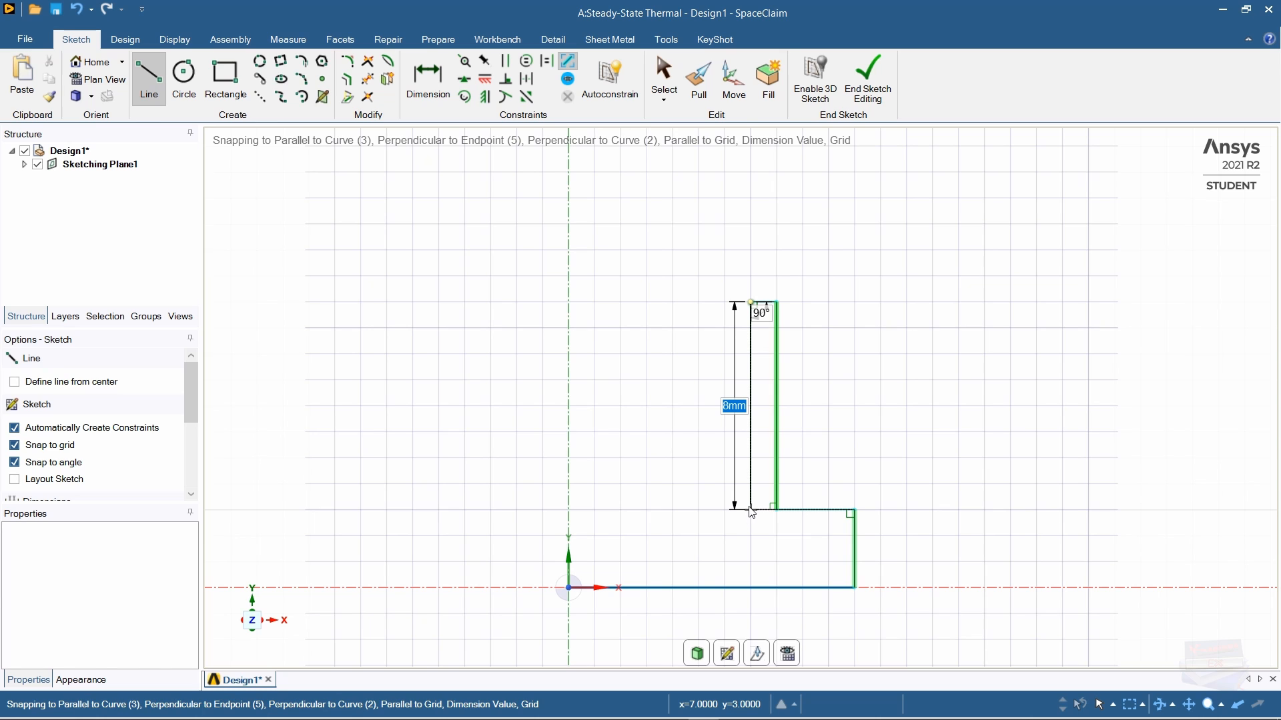
click(751, 511)
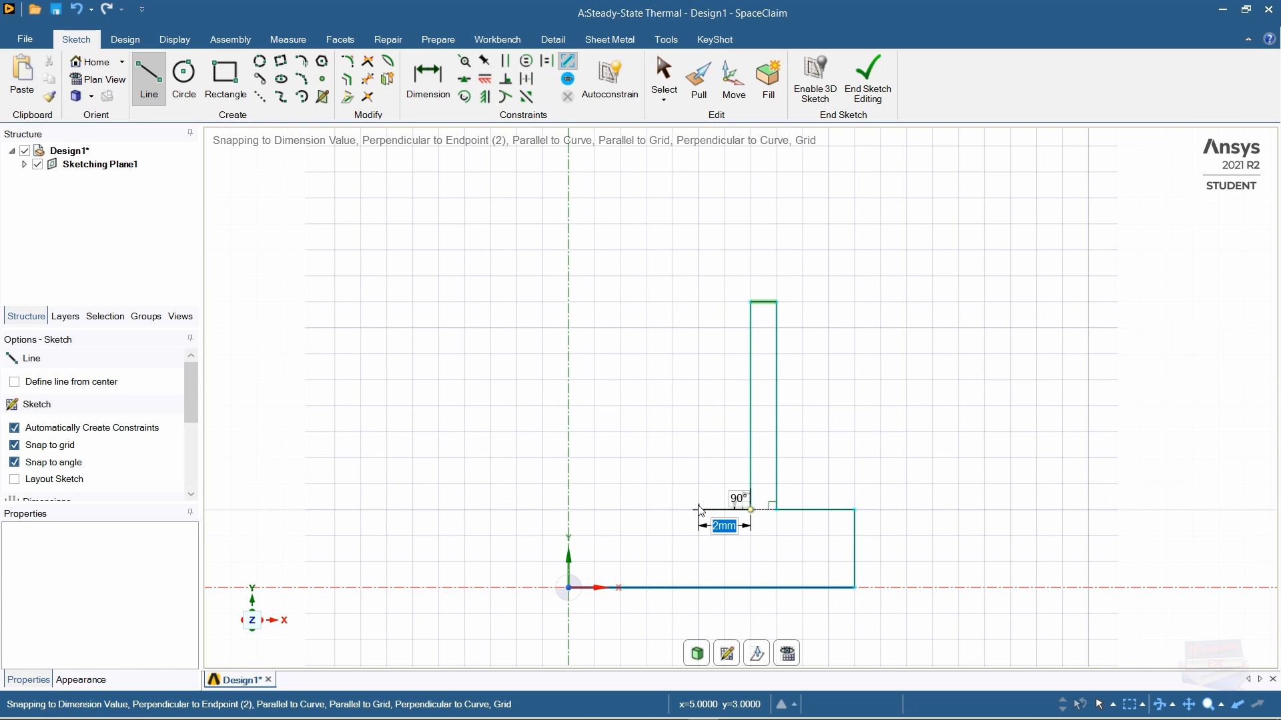
Step: Draw the second and third fins with 2 mm gaps, ending the base at the vertical axis
click(699, 510)
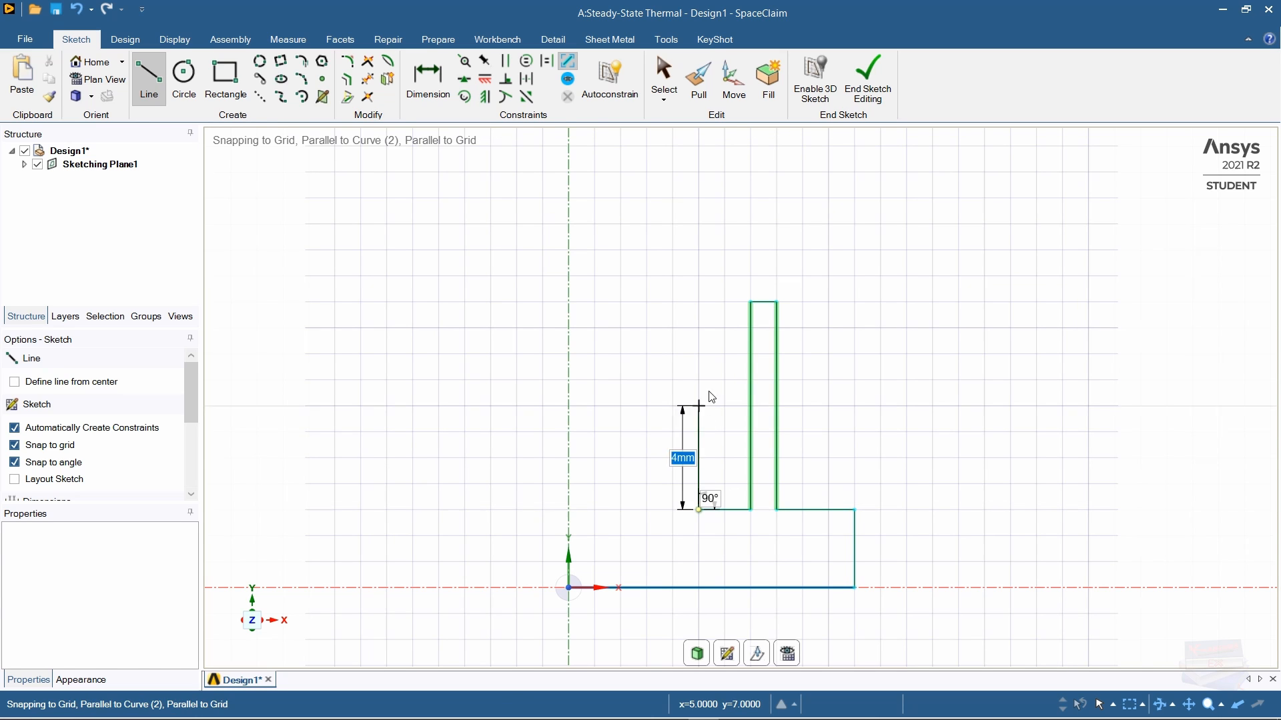
click(699, 303)
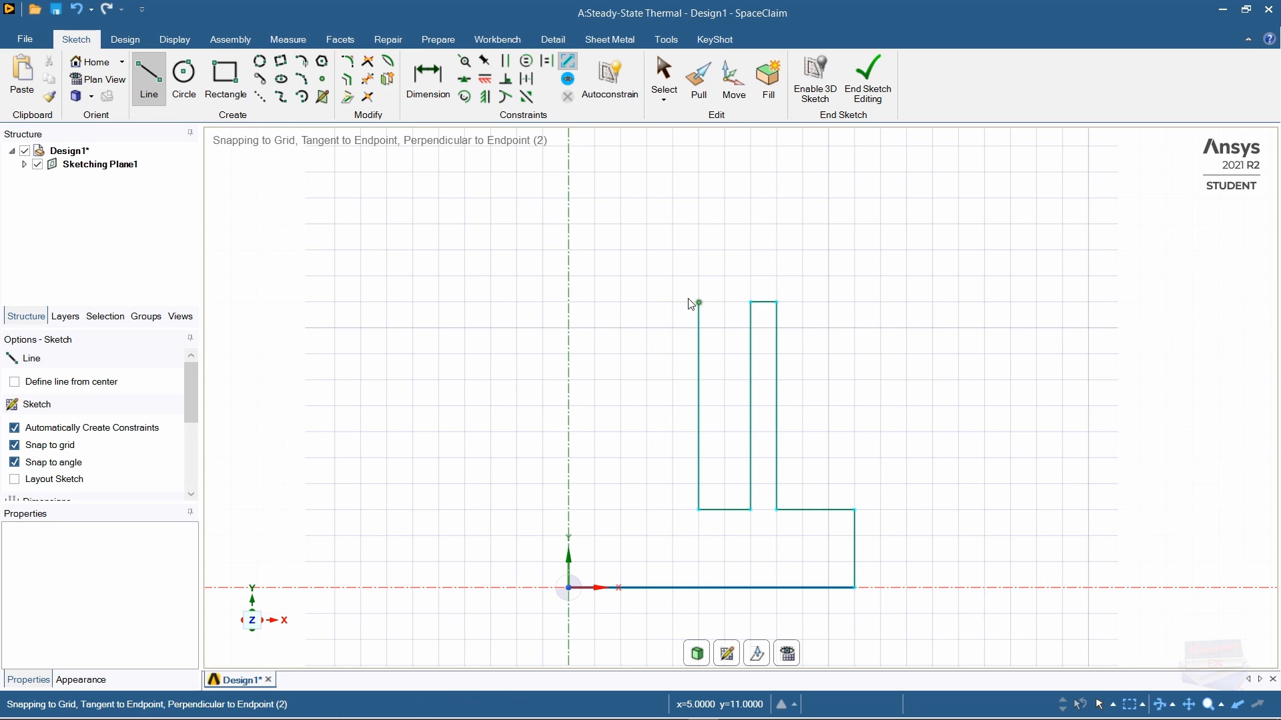
click(673, 302)
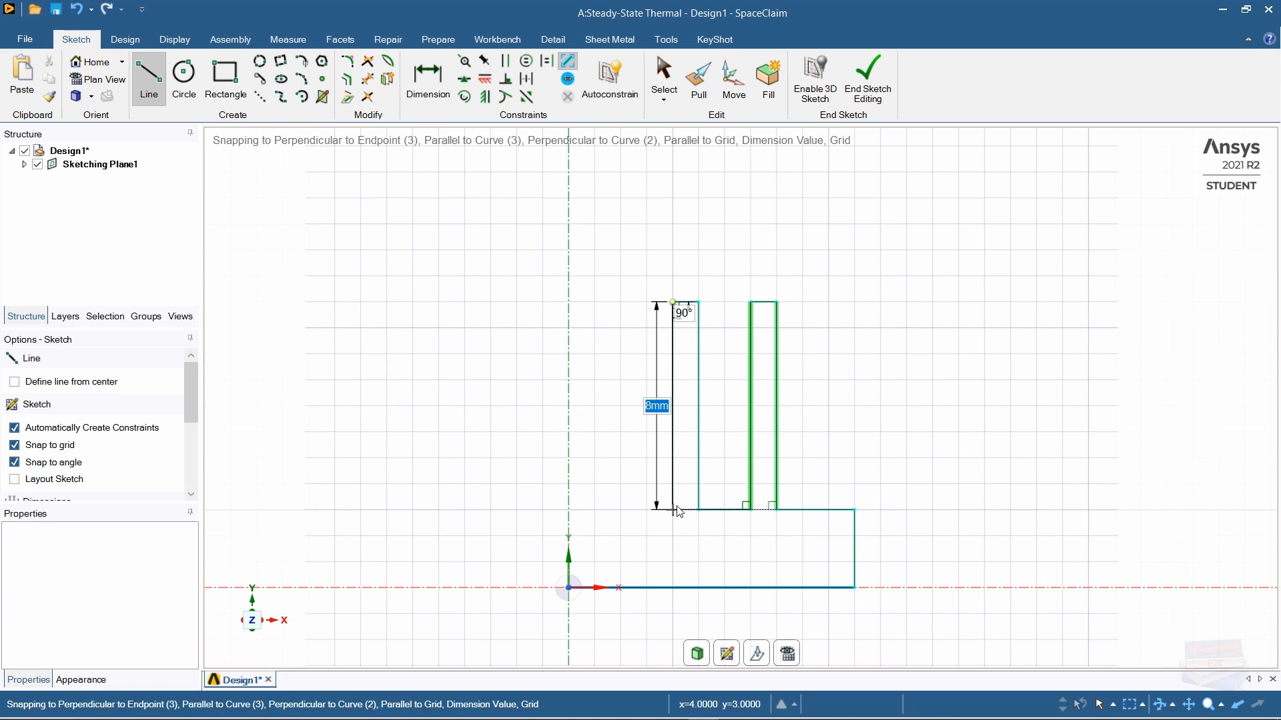
click(674, 511)
click(621, 510)
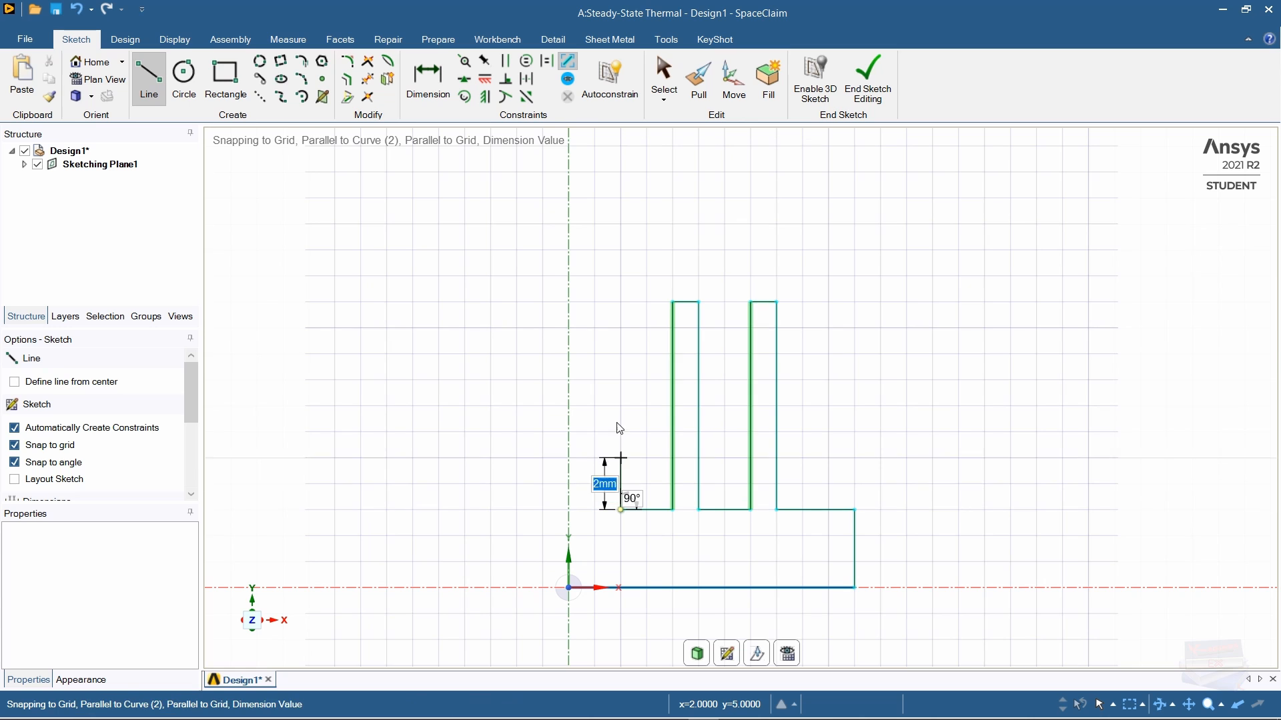
click(621, 303)
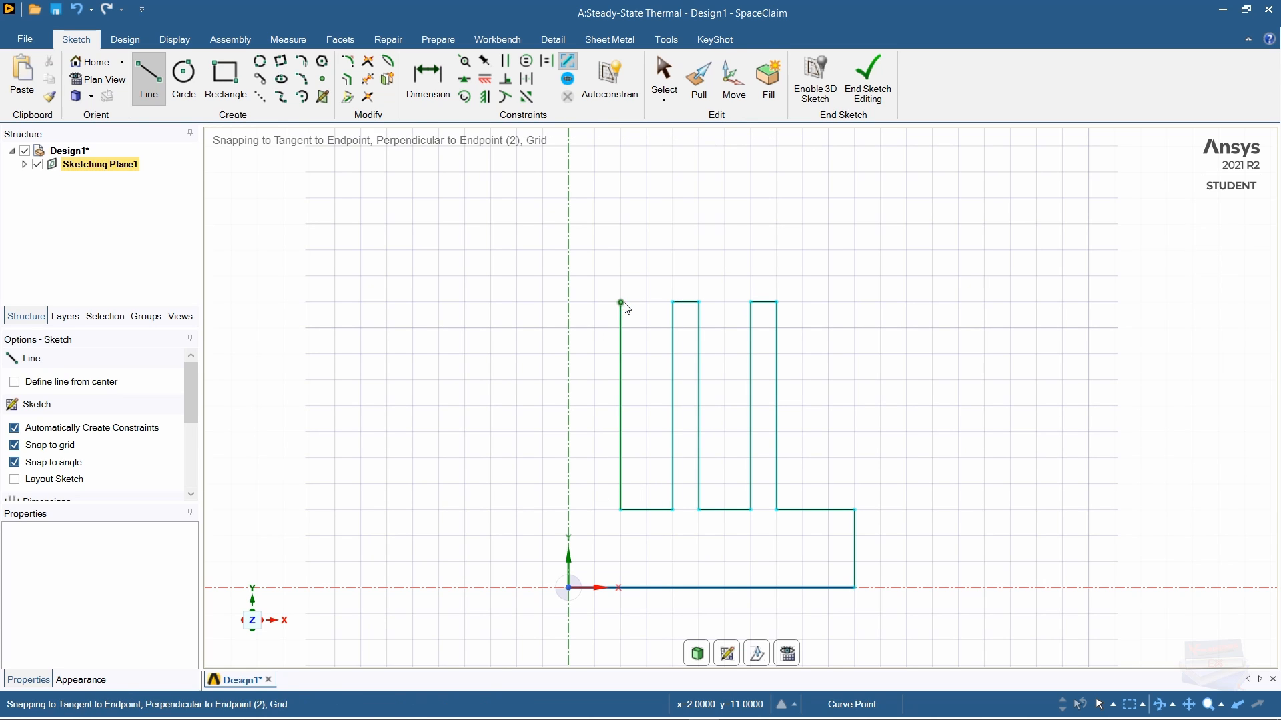
click(594, 302)
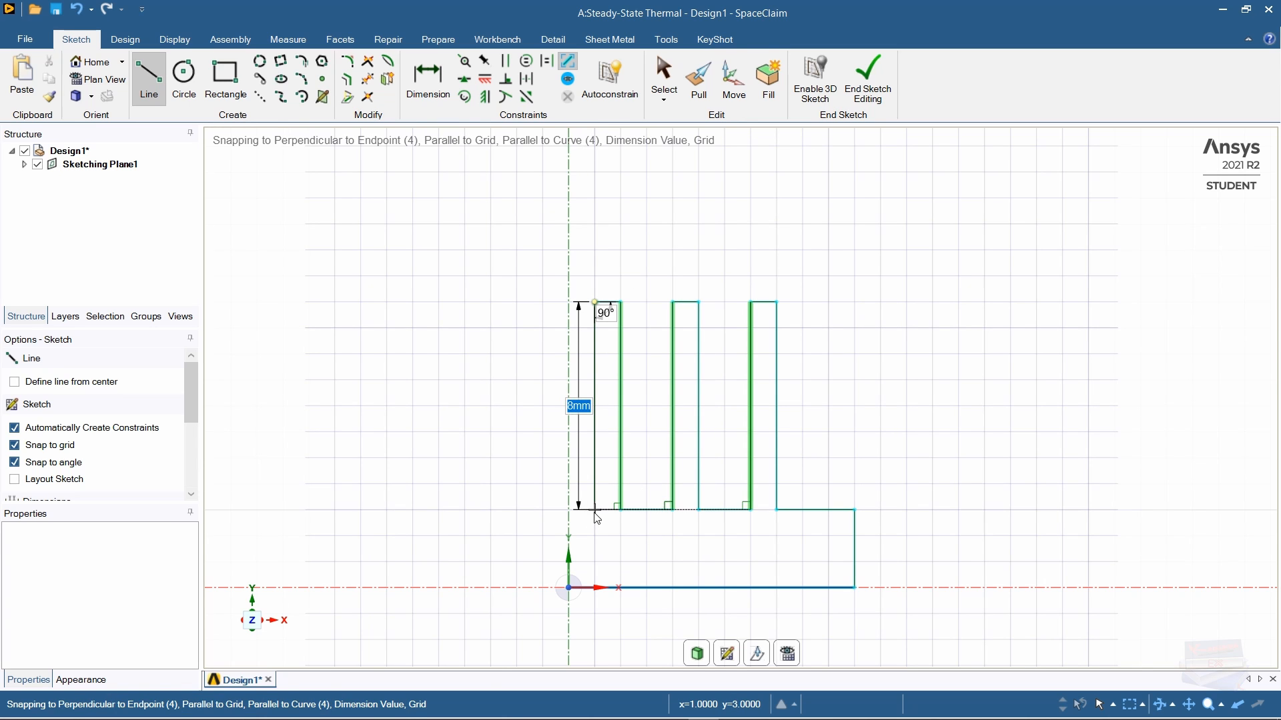
click(594, 510)
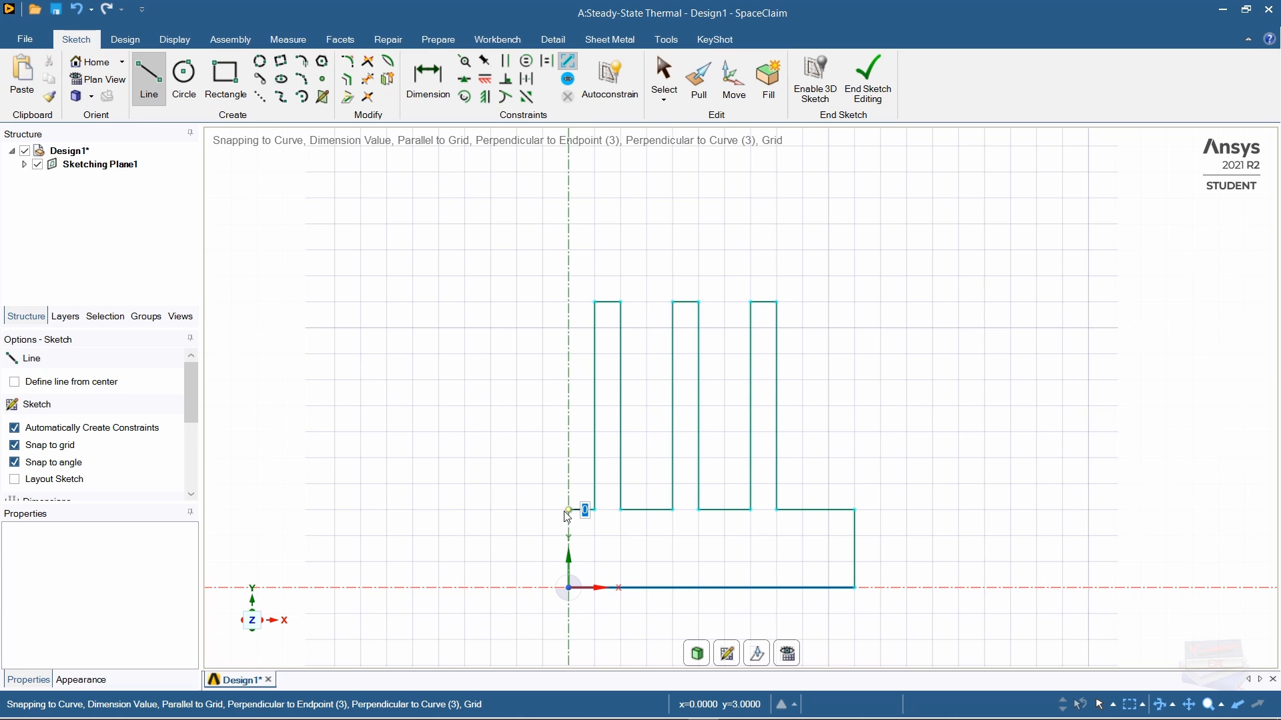
click(567, 510)
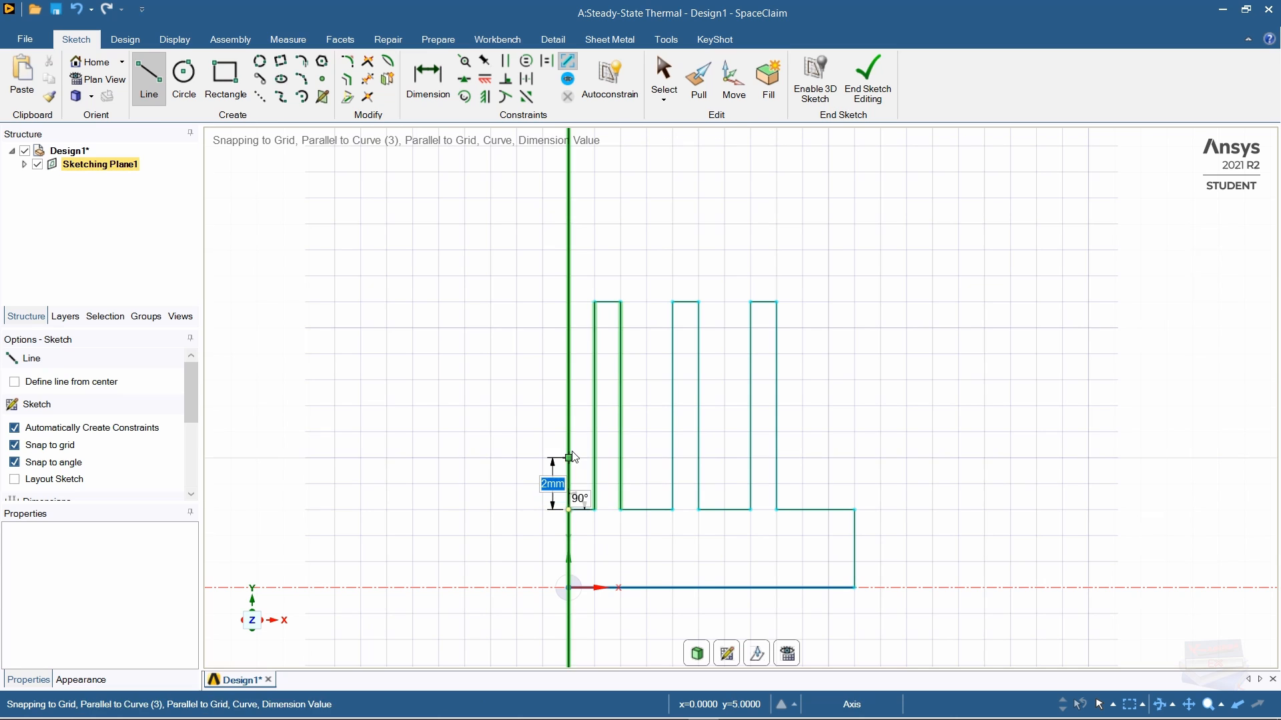
click(119, 39)
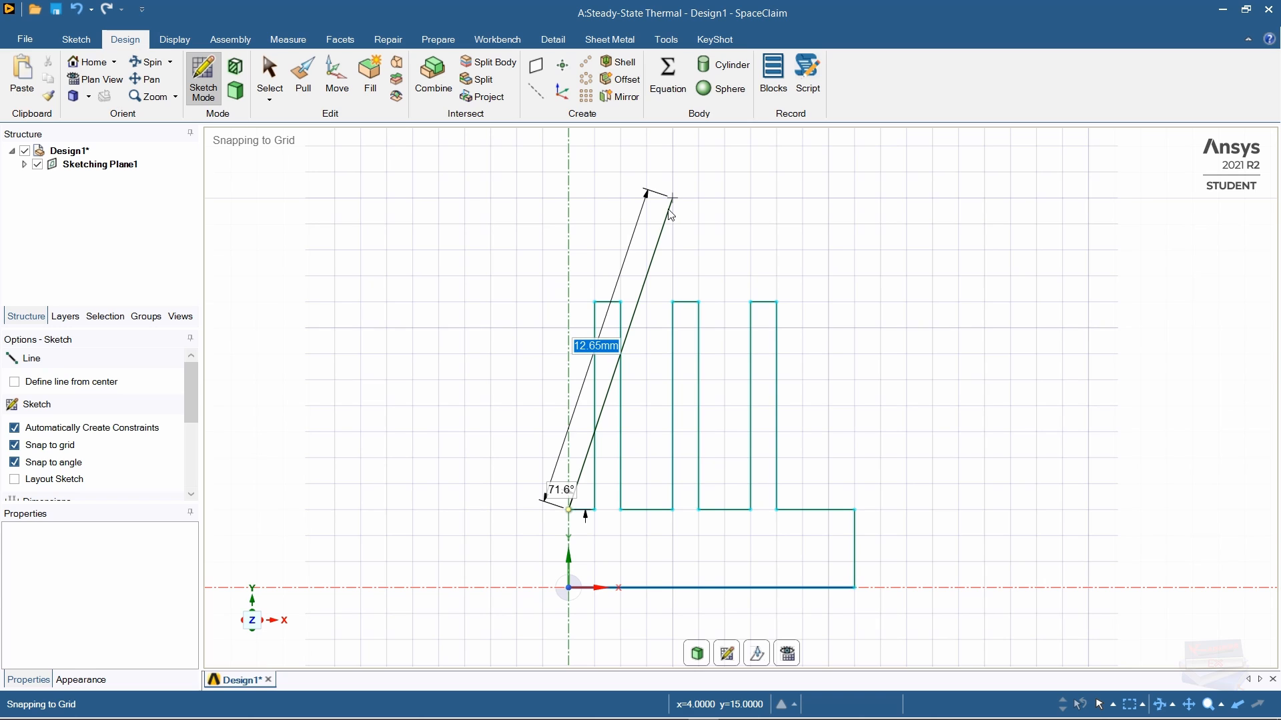
key(Escape)
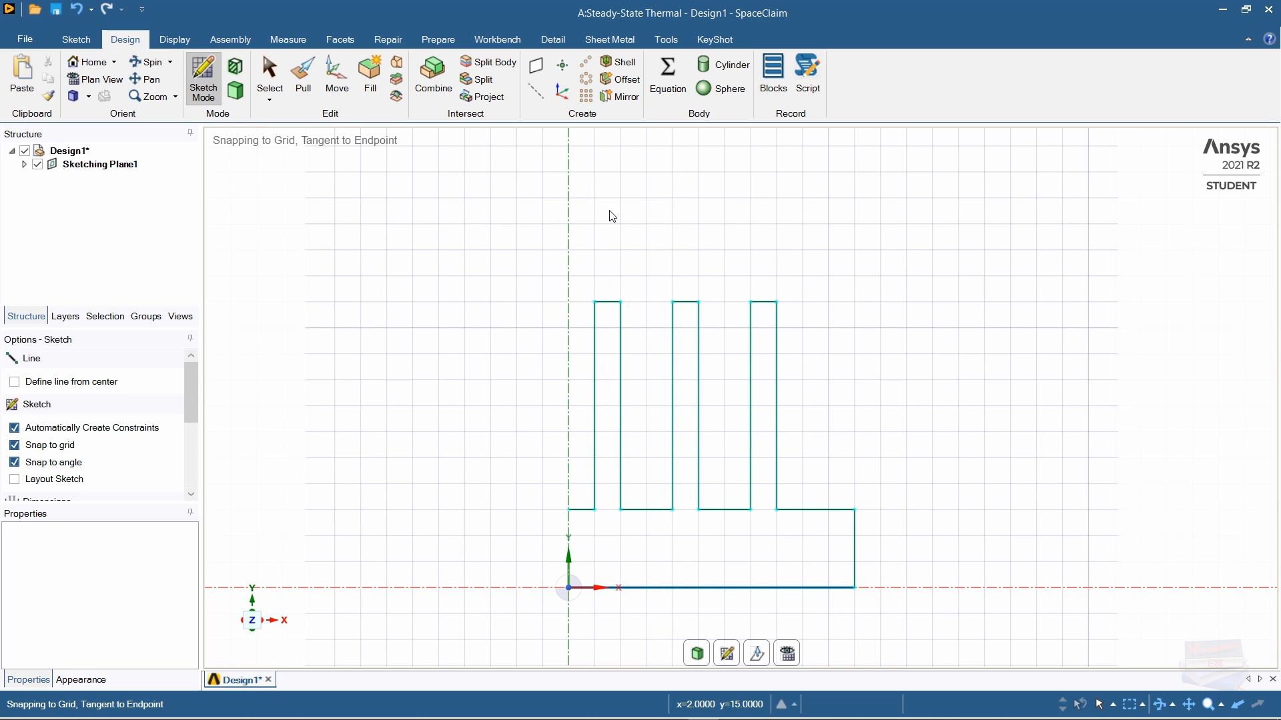
click(620, 100)
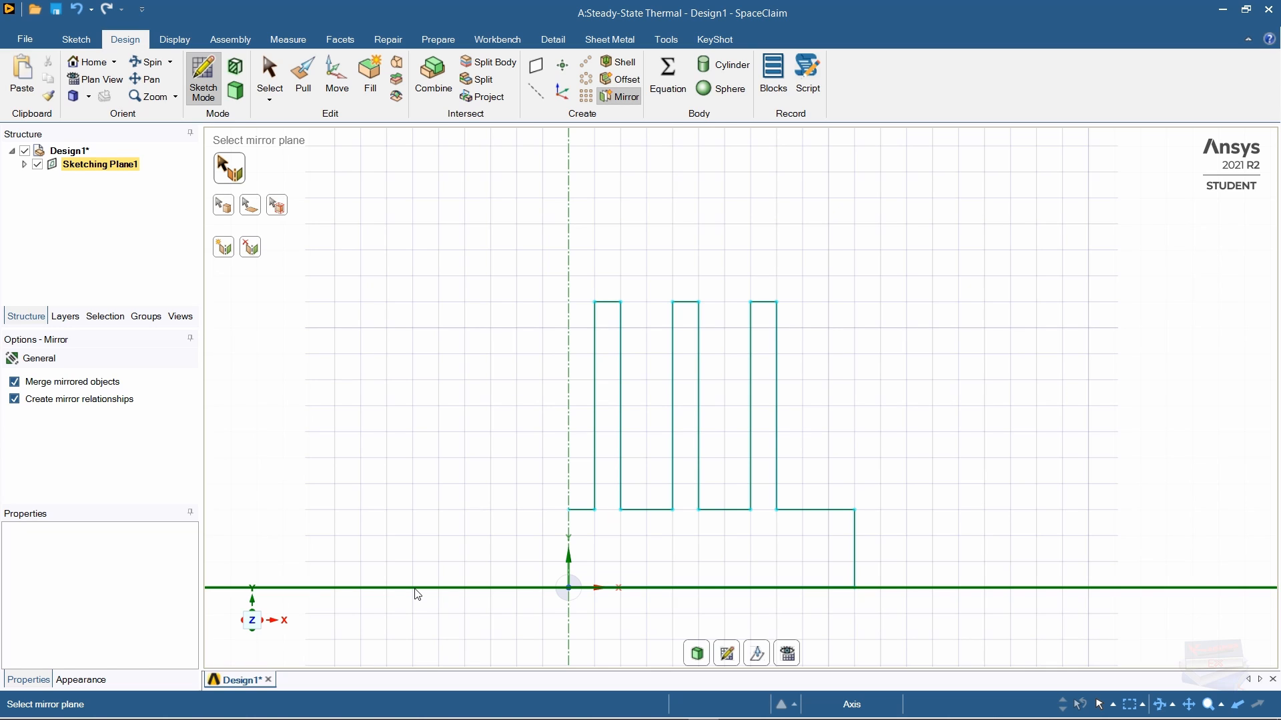
Step: Mirror the box-selected half-profile about the Y axis to get all six fins
click(569, 428)
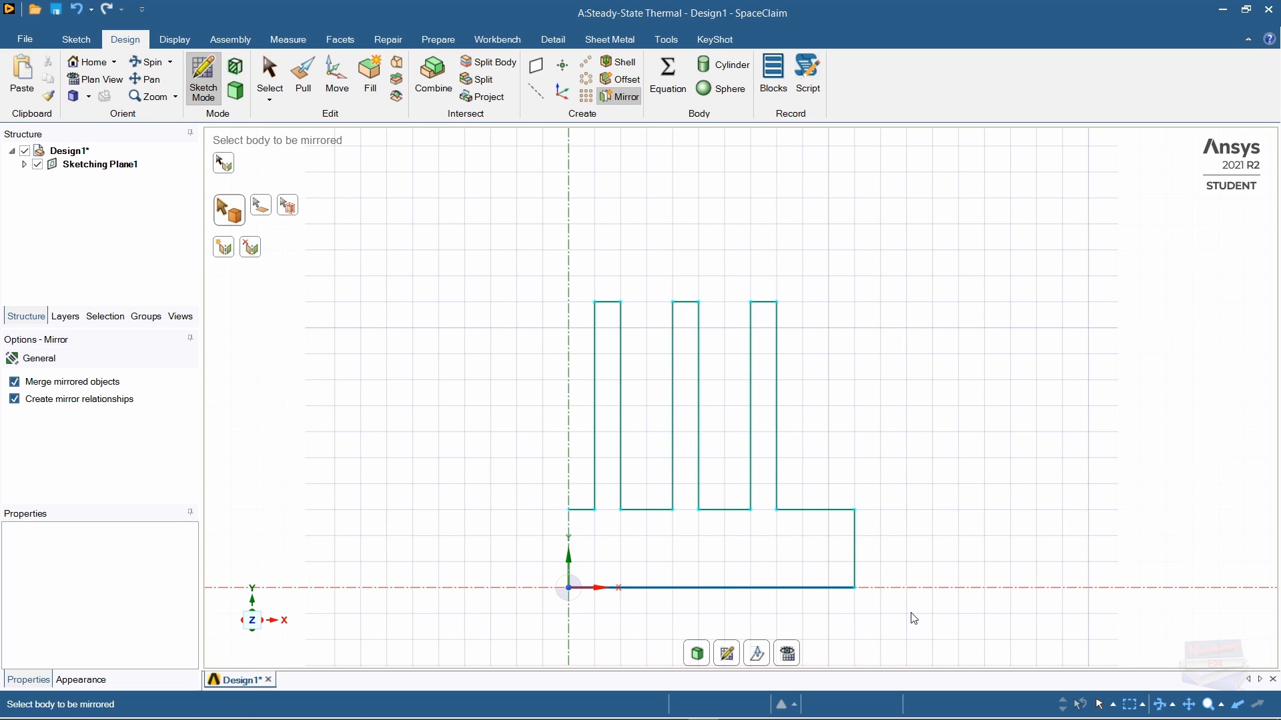
mouse_move(907, 614)
mouse_down()
mouse_move(852, 586)
mouse_move(767, 512)
mouse_move(668, 340)
mouse_move(627, 304)
mouse_move(547, 283)
mouse_up()
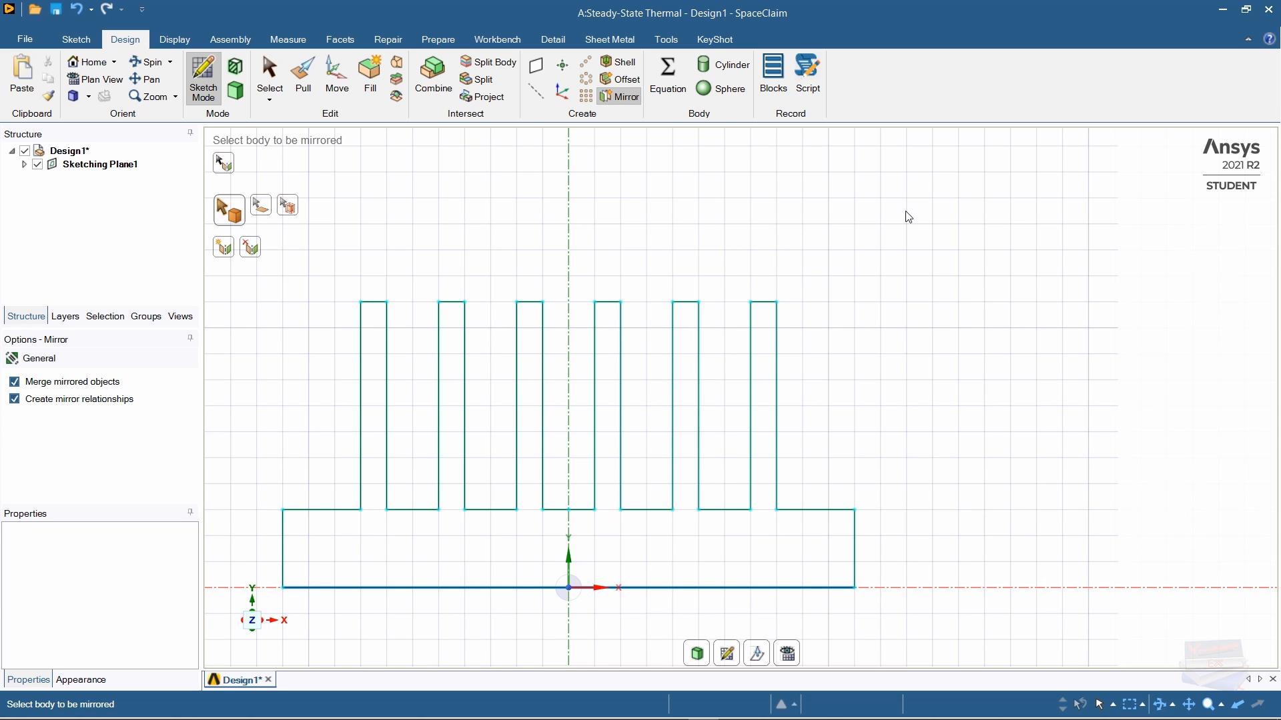
right_click(926, 207)
Step: Switch to the Home view and convert the sketch into a surface with Pull, selecting its face
mouse_move(970, 270)
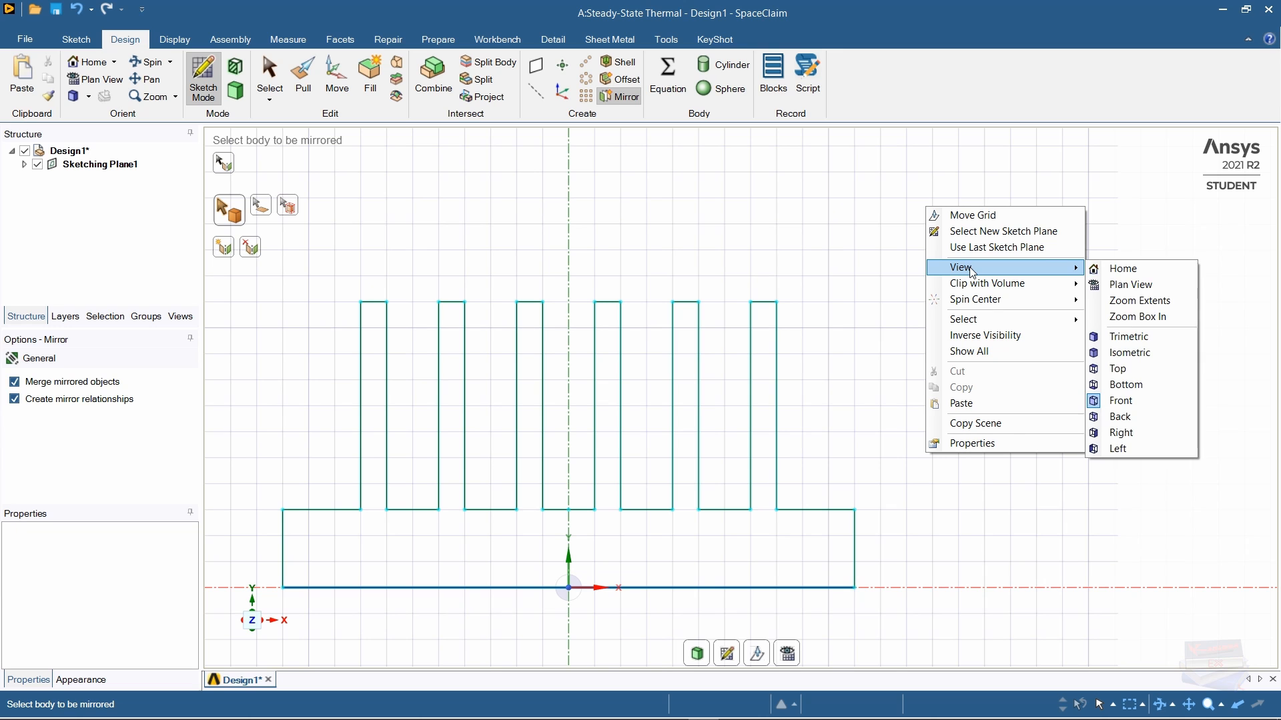
click(1111, 270)
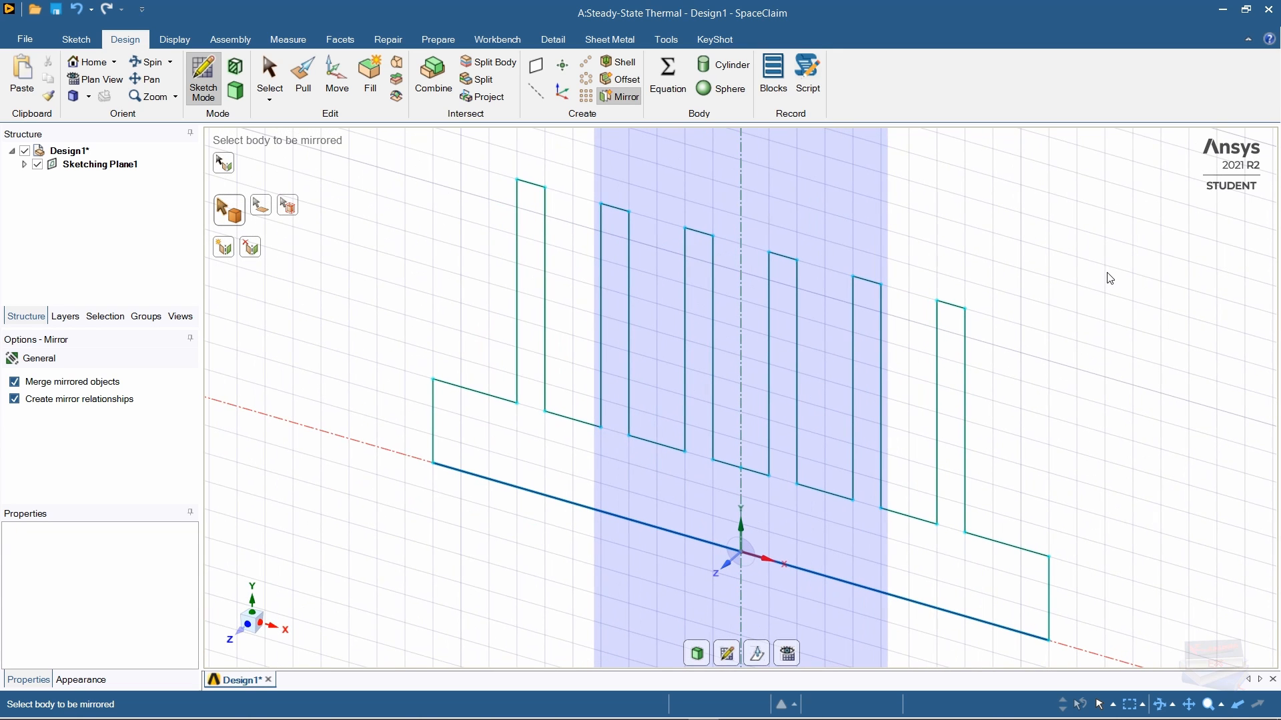
click(305, 90)
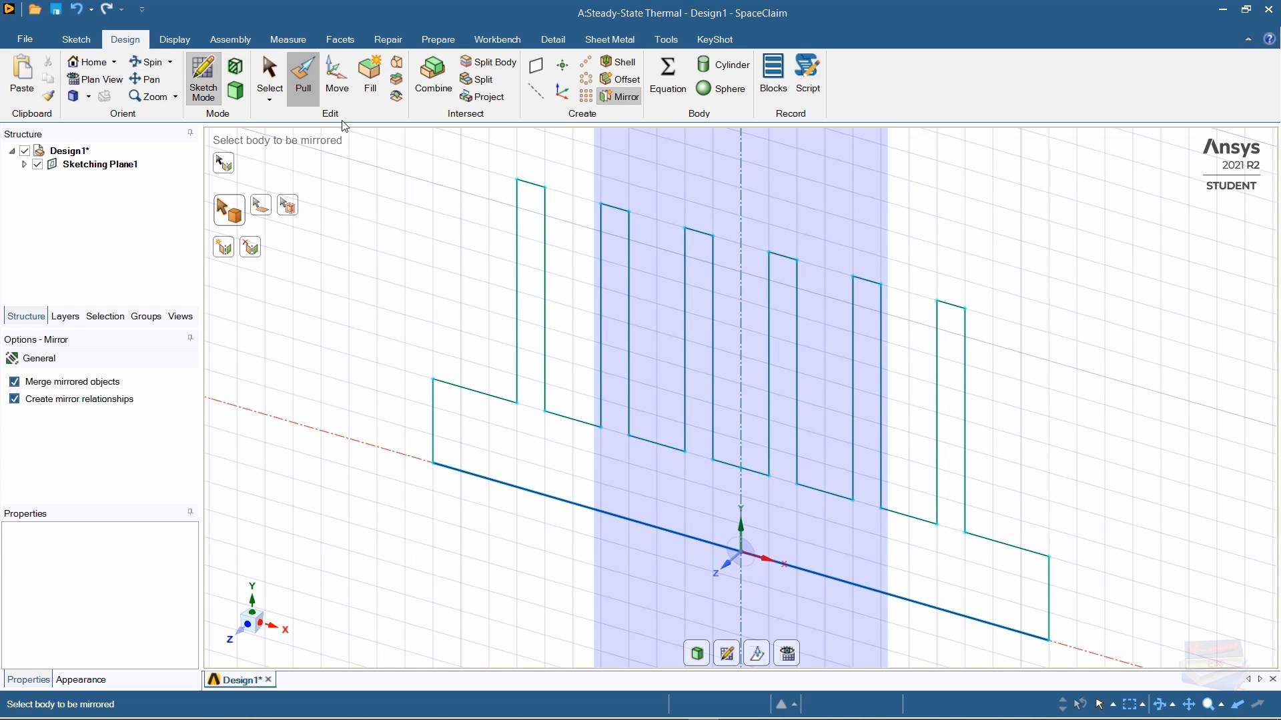
click(608, 475)
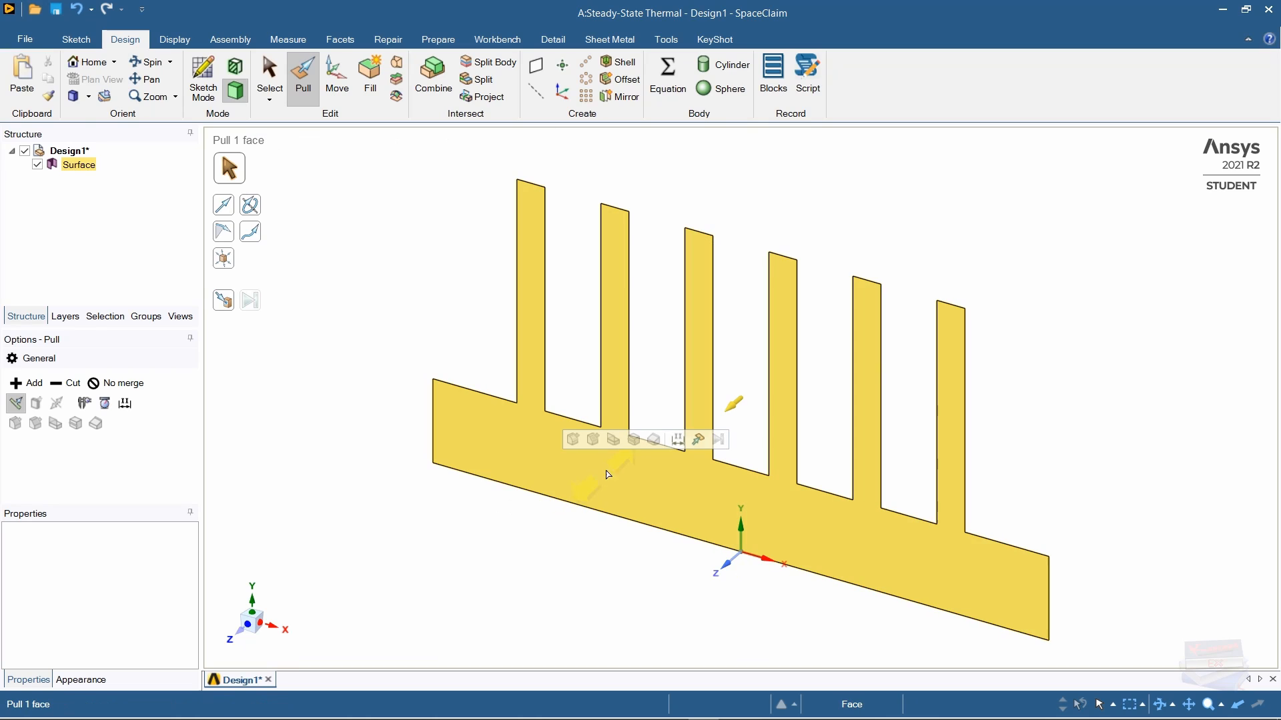
click(403, 518)
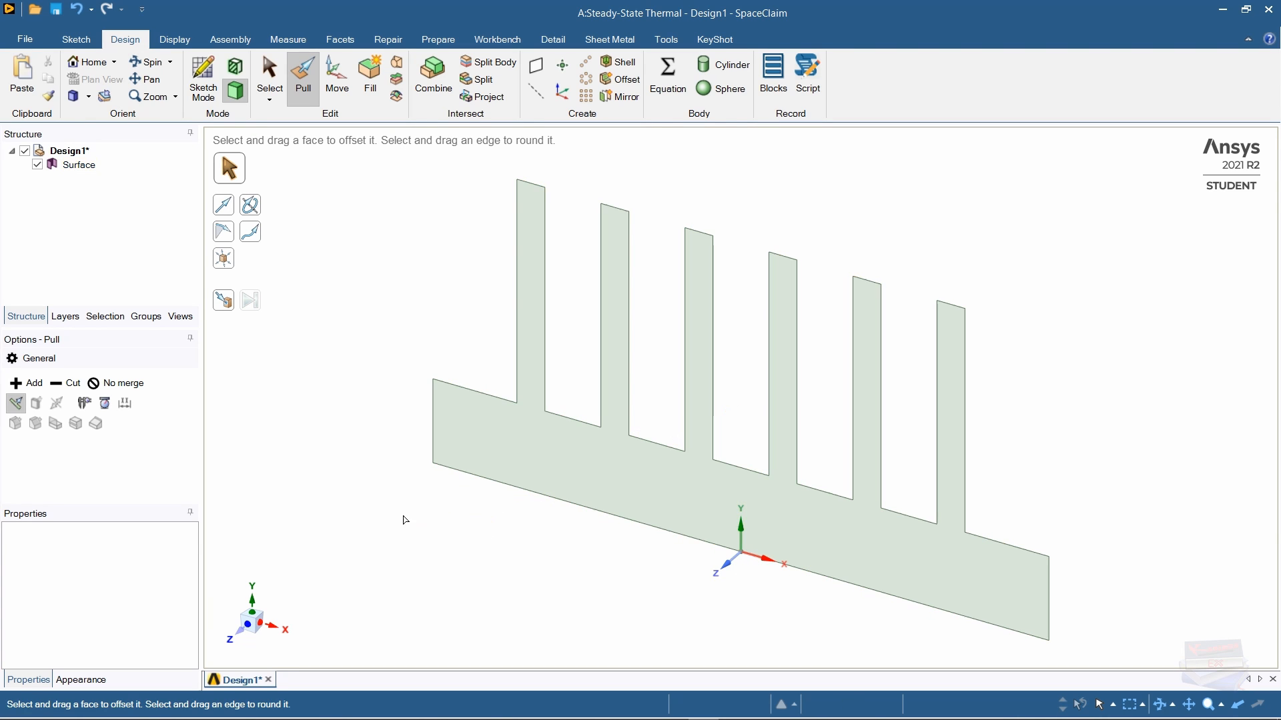
click(627, 467)
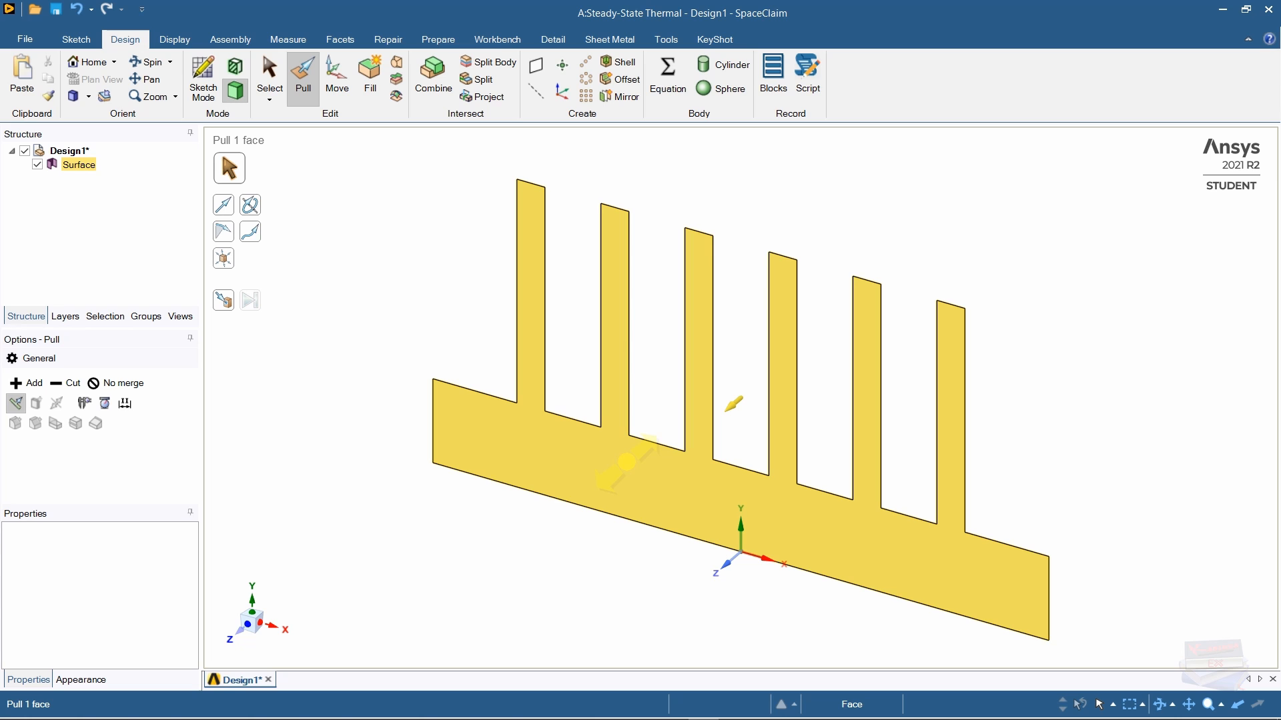
Step: Pull the six-fin surface 15 mm into a solid, reset to Home view, and return to Workbench
drag(627, 463, 544, 512)
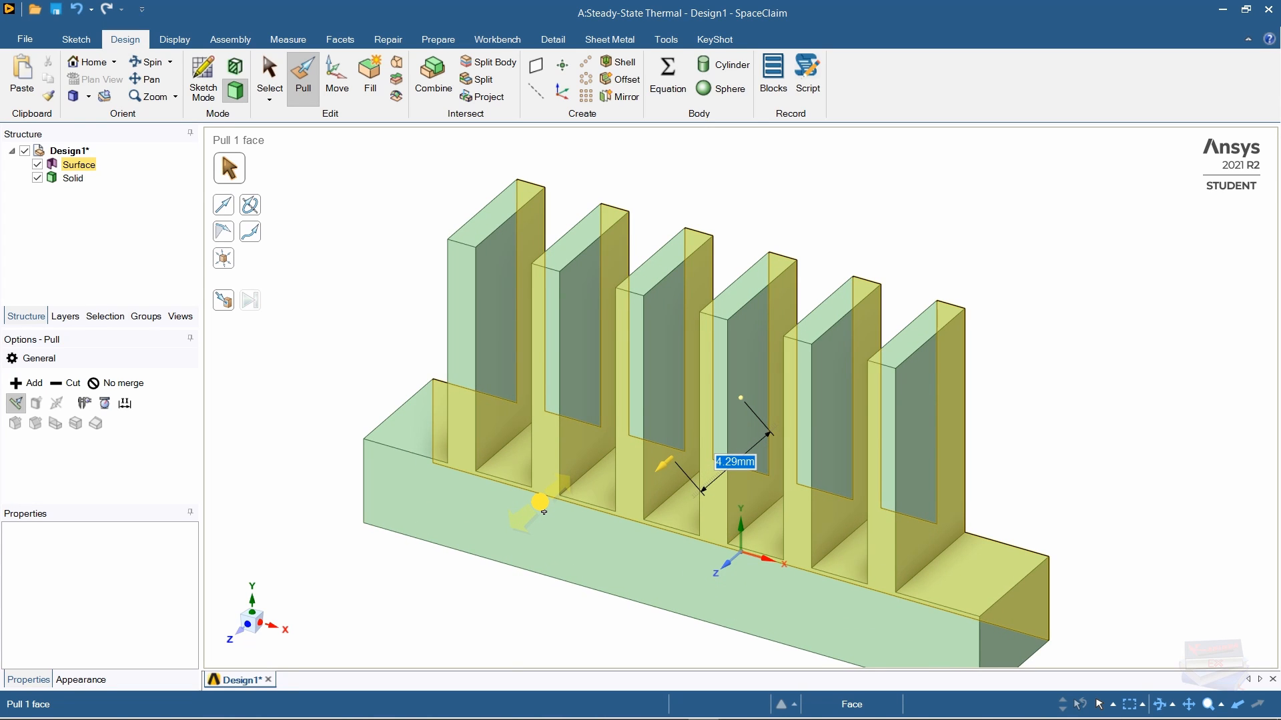
text(15)
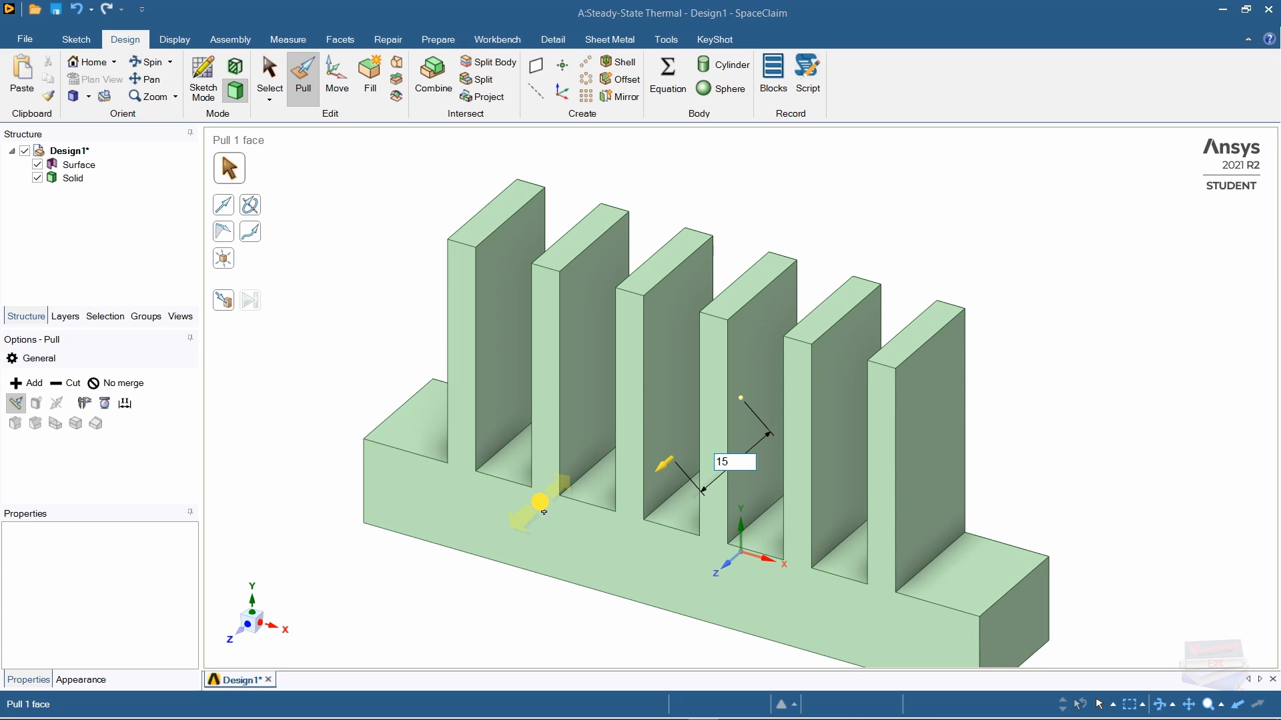
key(Return)
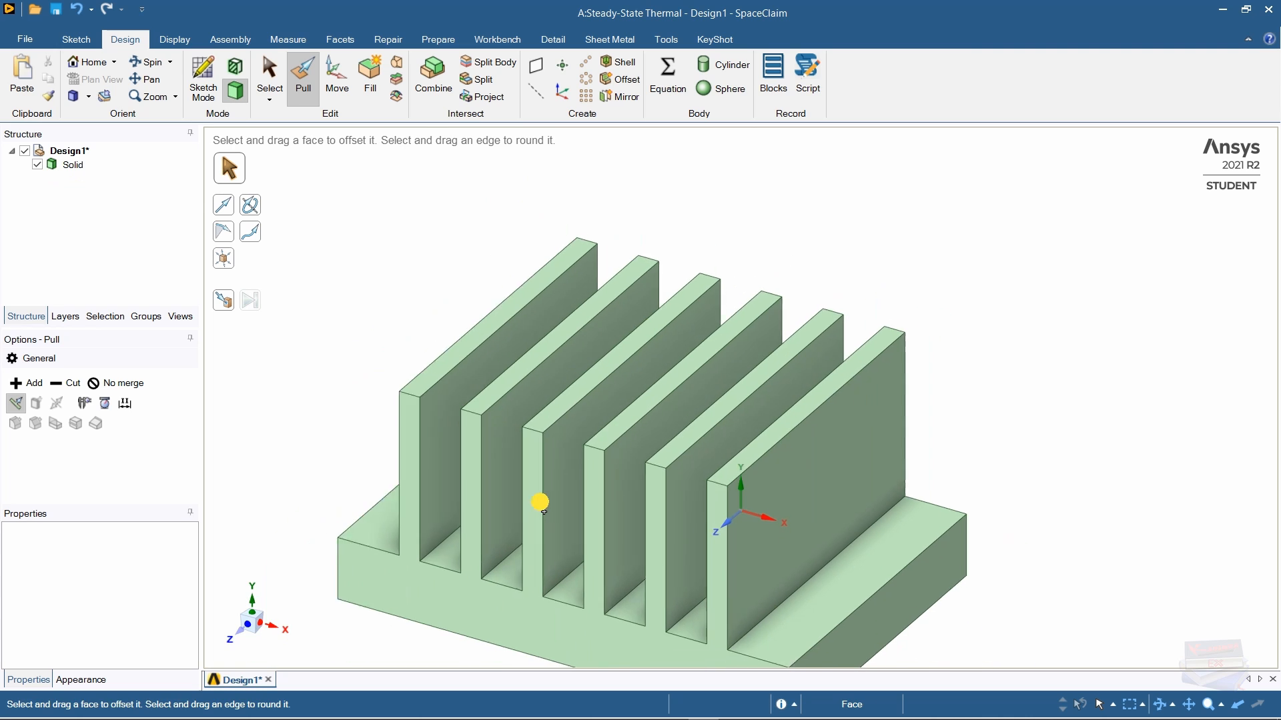
scroll(540, 504, down, 1)
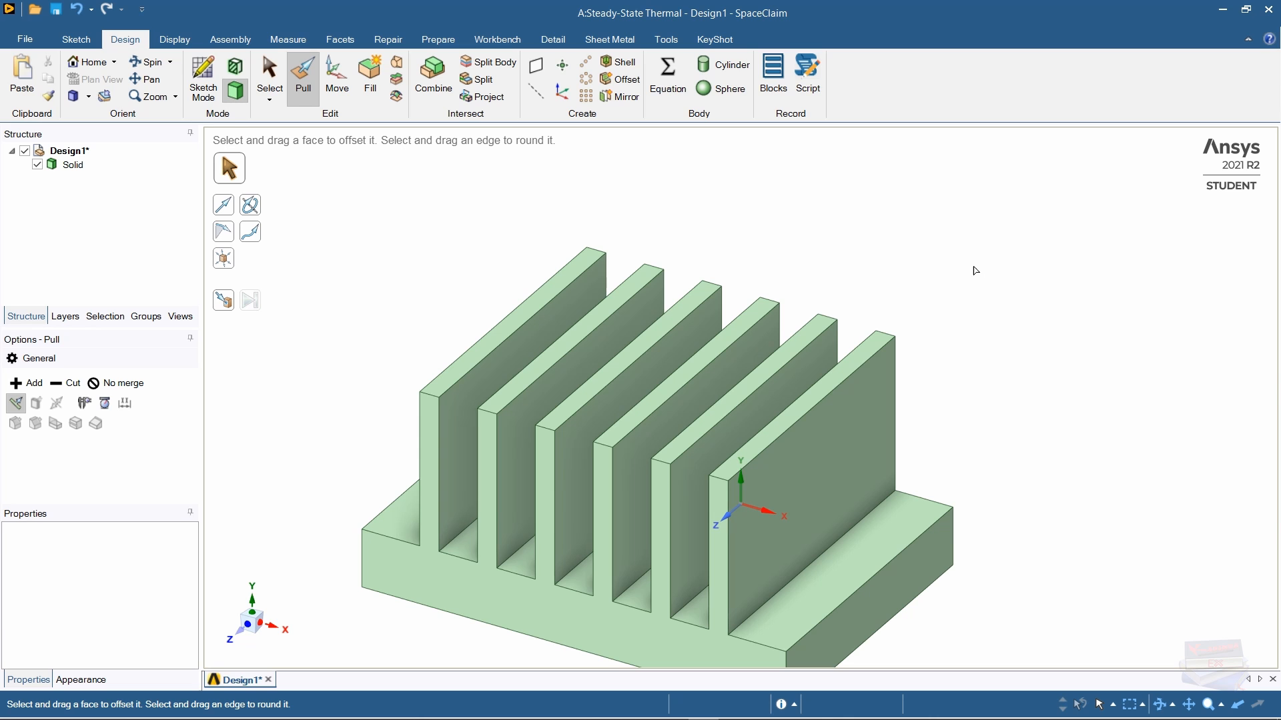
click(88, 64)
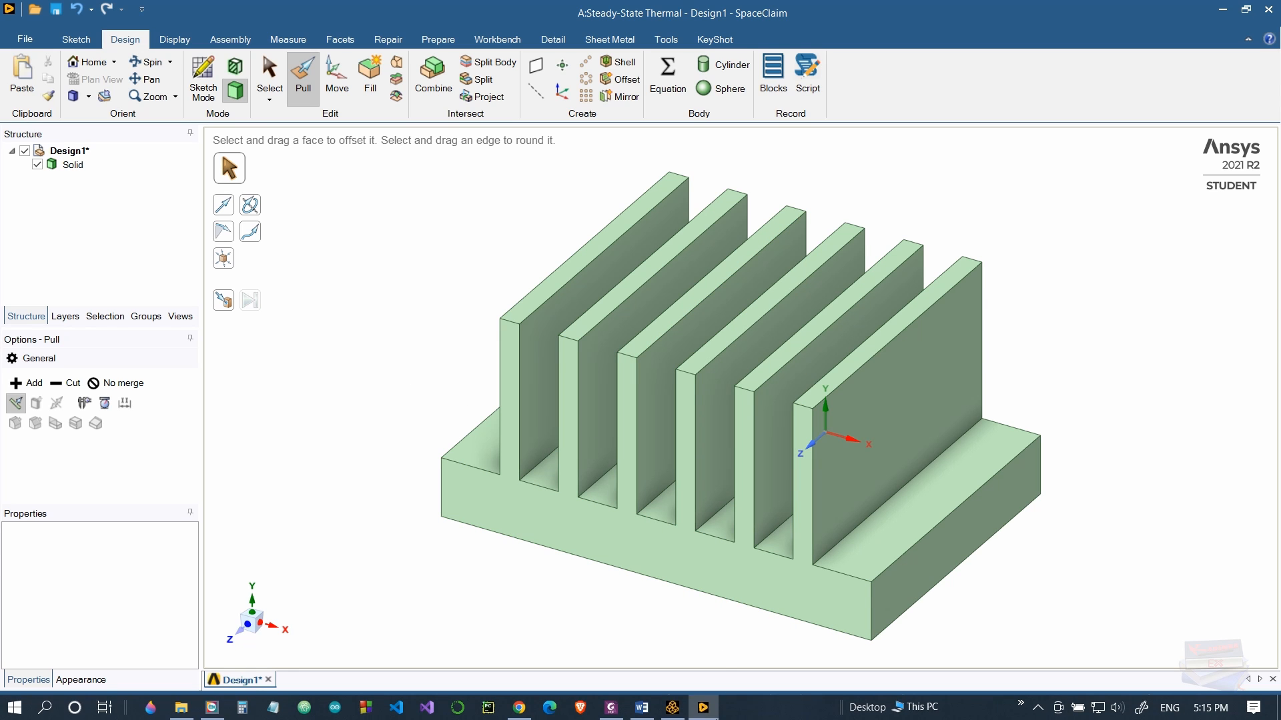
click(676, 713)
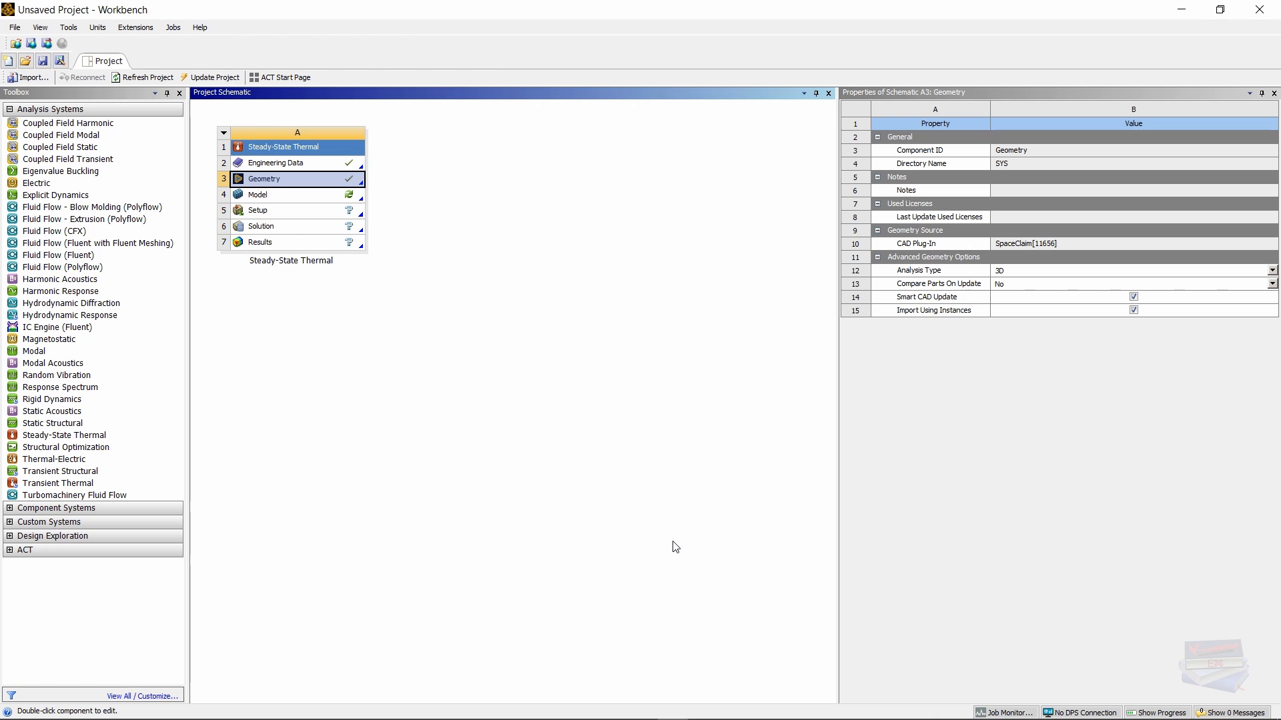
mouse_move(689, 715)
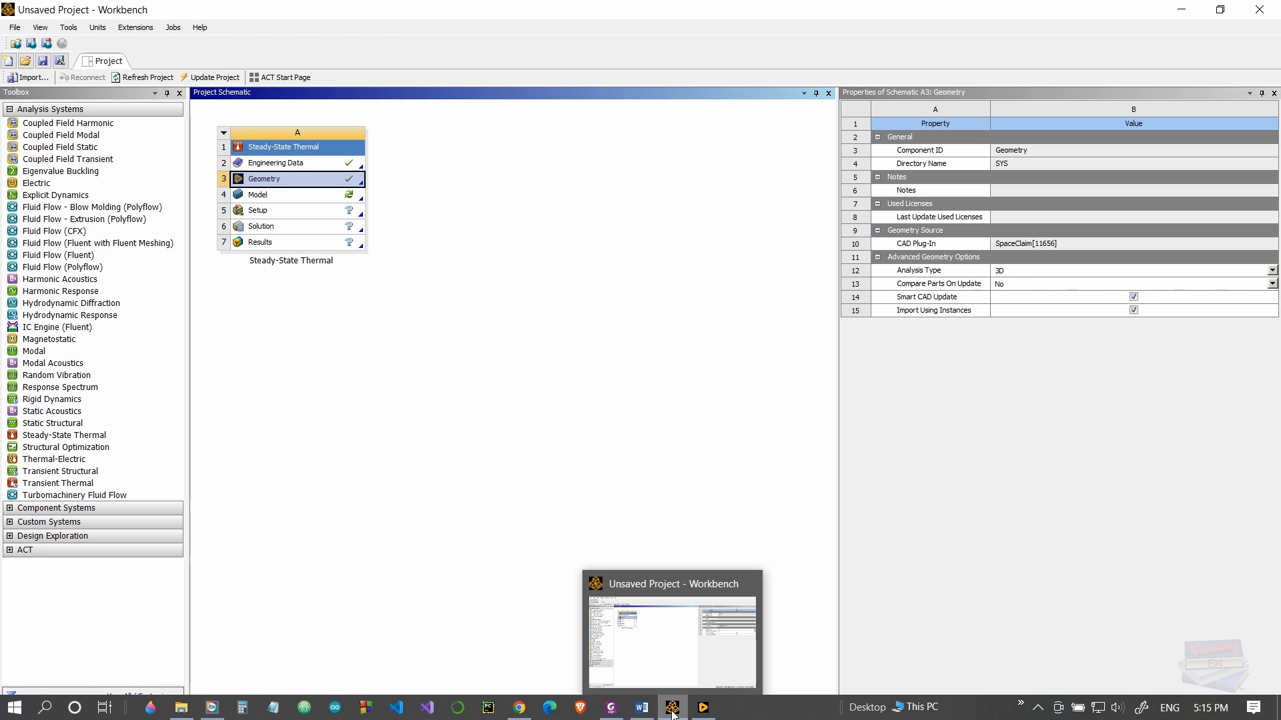
click(674, 715)
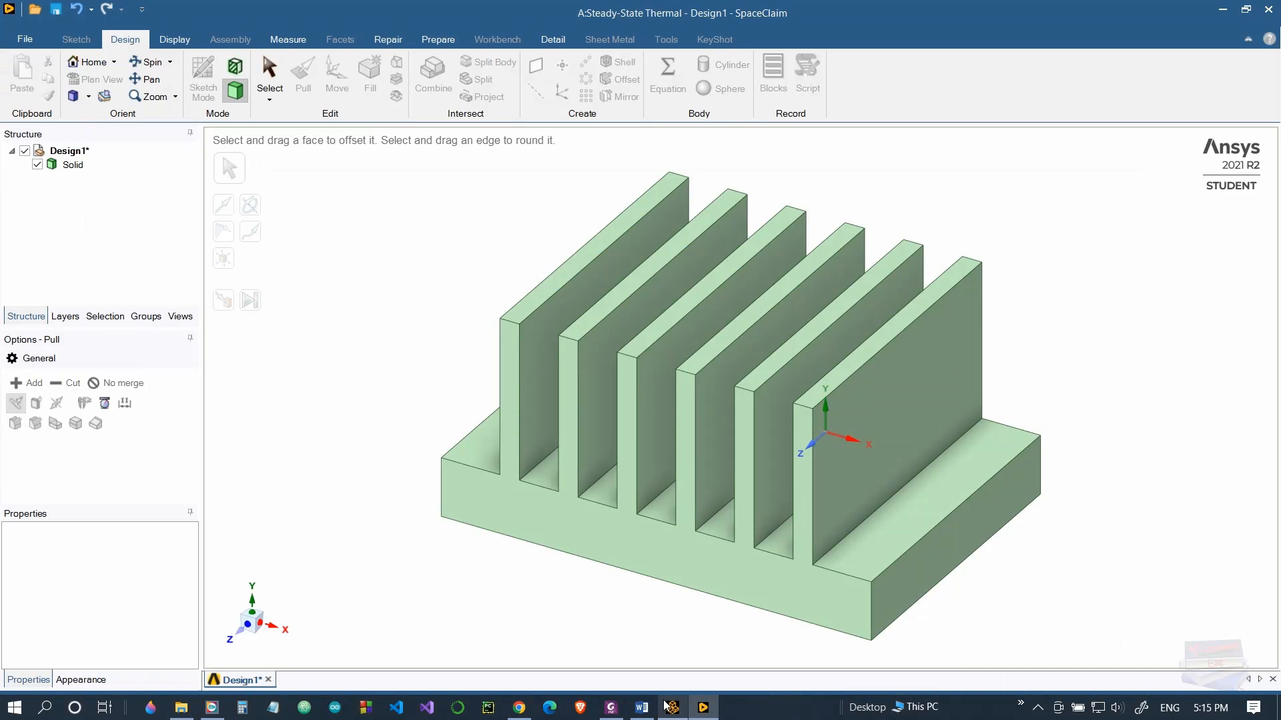
click(674, 716)
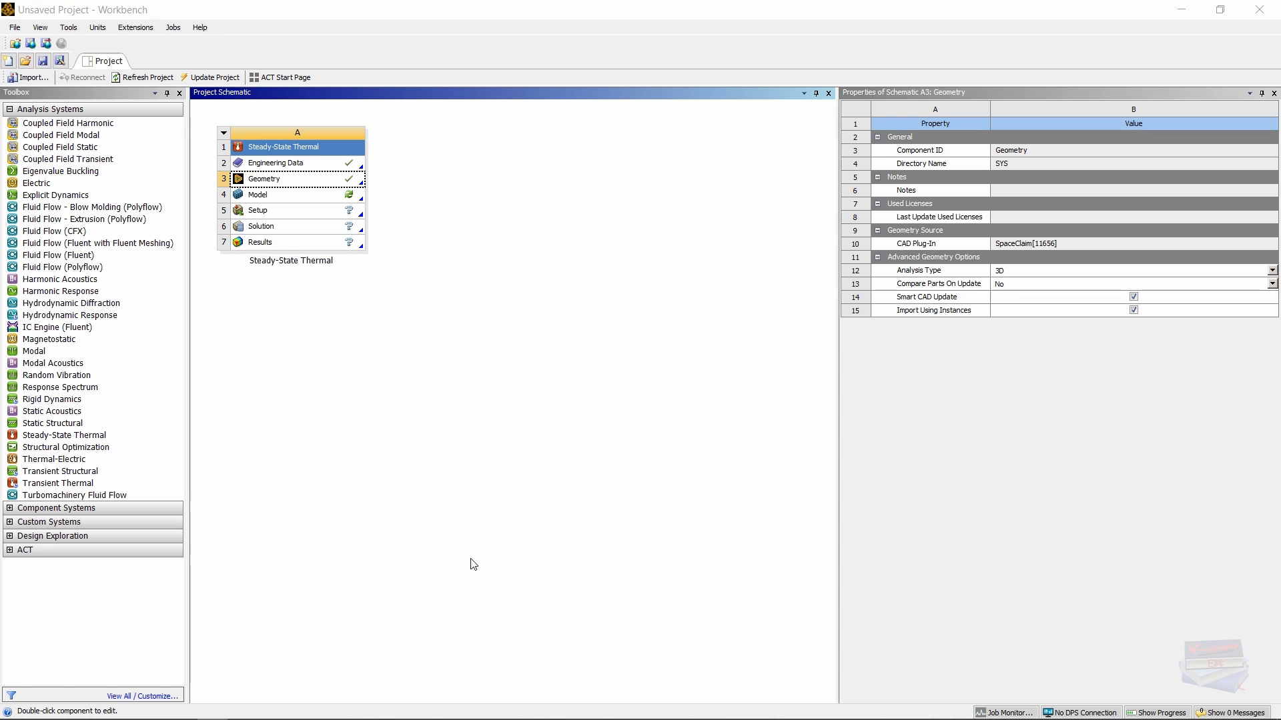
Step: In the save dialog, create and open a new HeatSink folder under Ansys Teaching
click(16, 28)
click(34, 38)
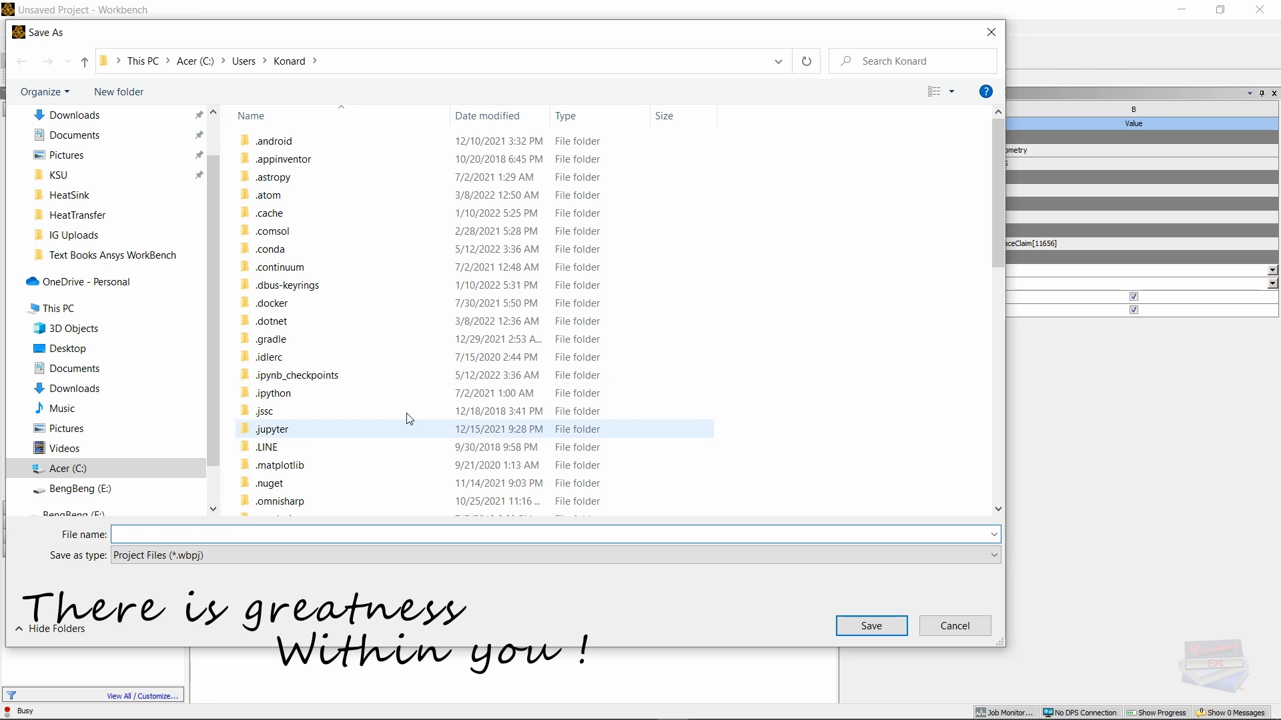
click(72, 217)
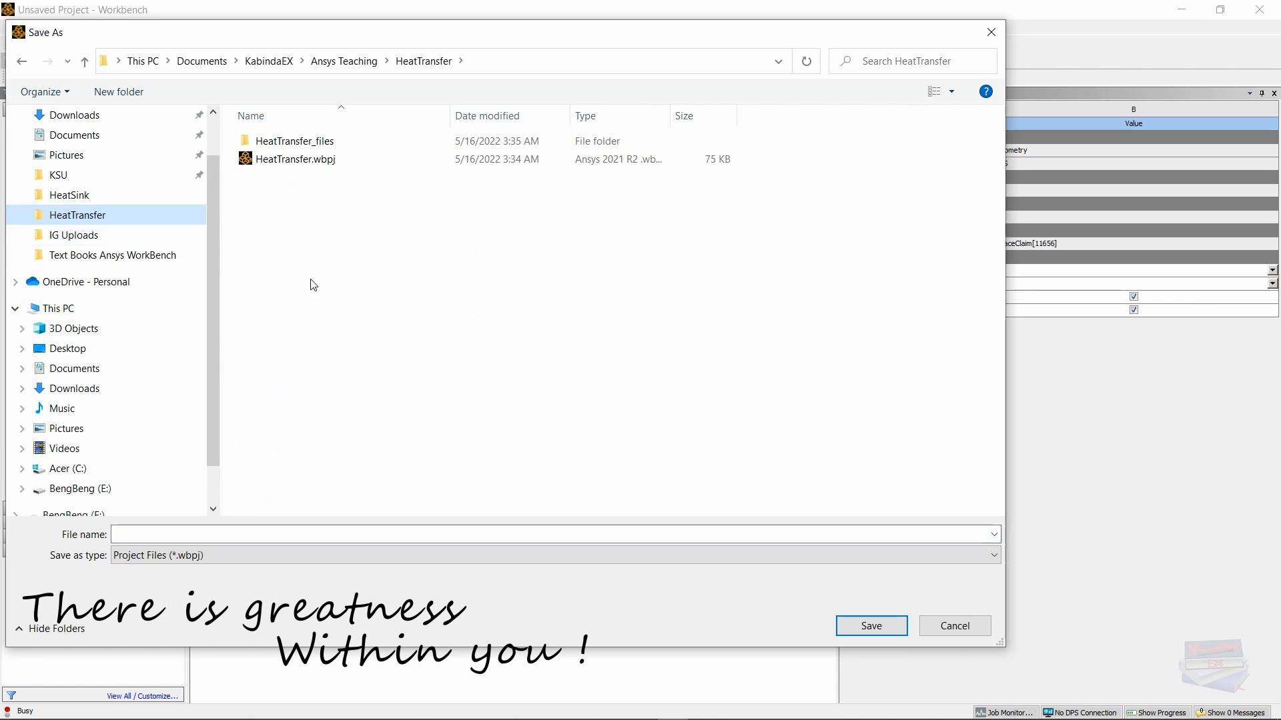
click(333, 61)
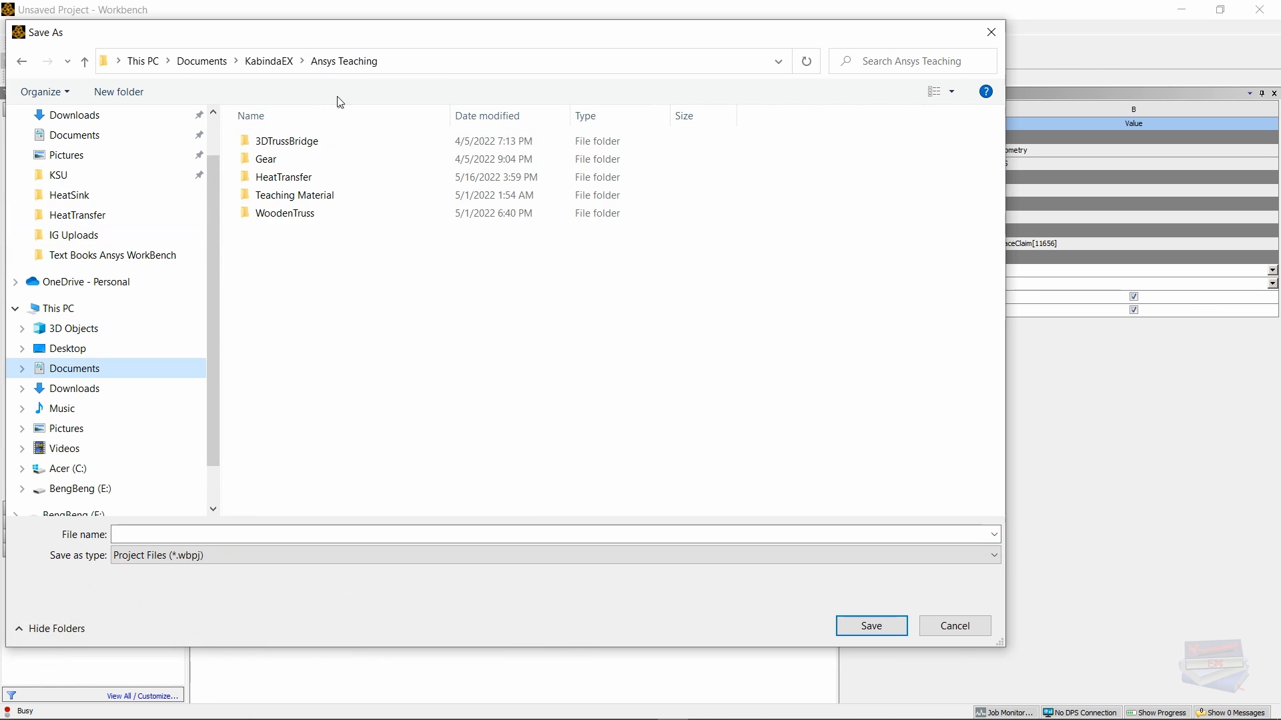
right_click(298, 288)
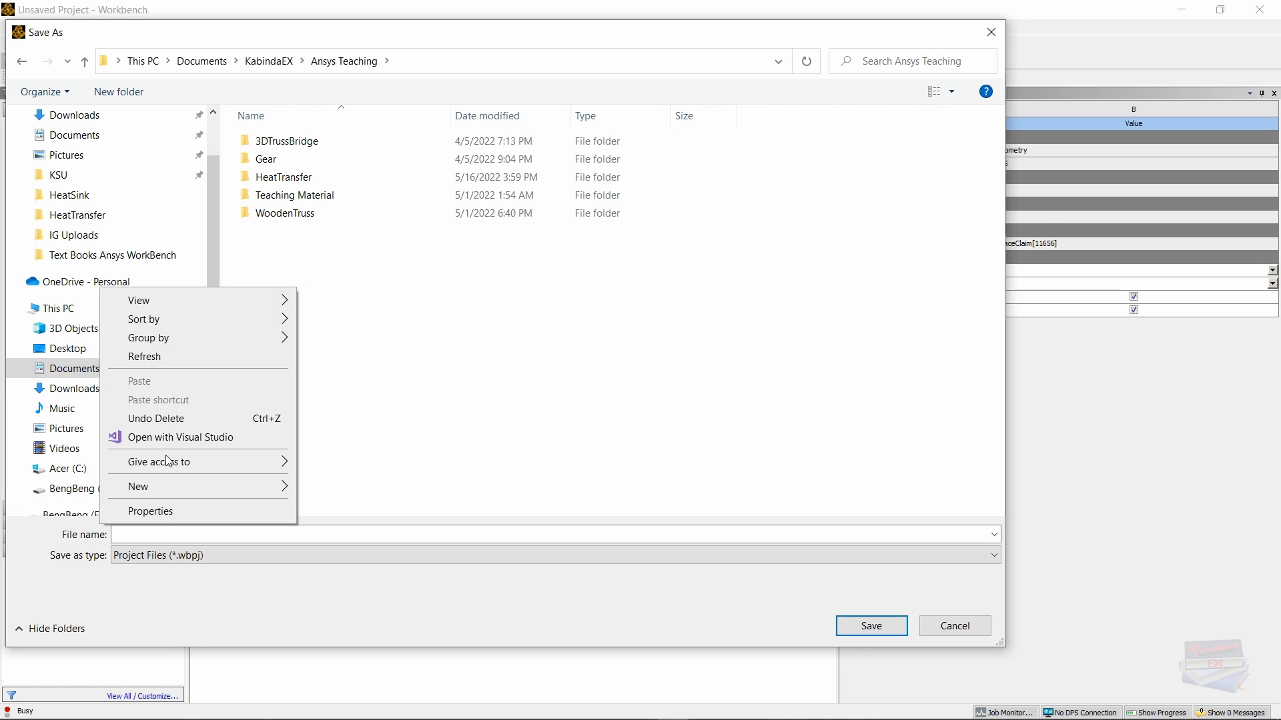
mouse_move(284, 487)
click(333, 491)
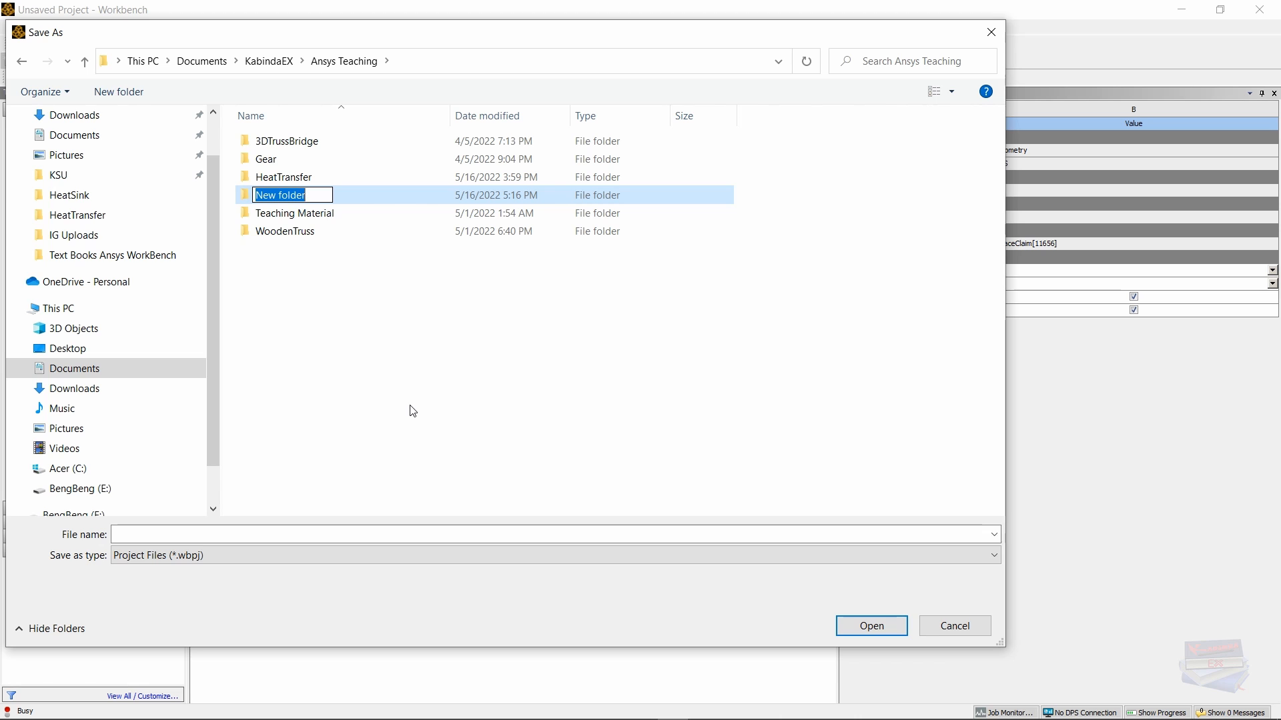
key(Caps_Lock)
text(Heat)
key(Caps_Lock)
text(S)
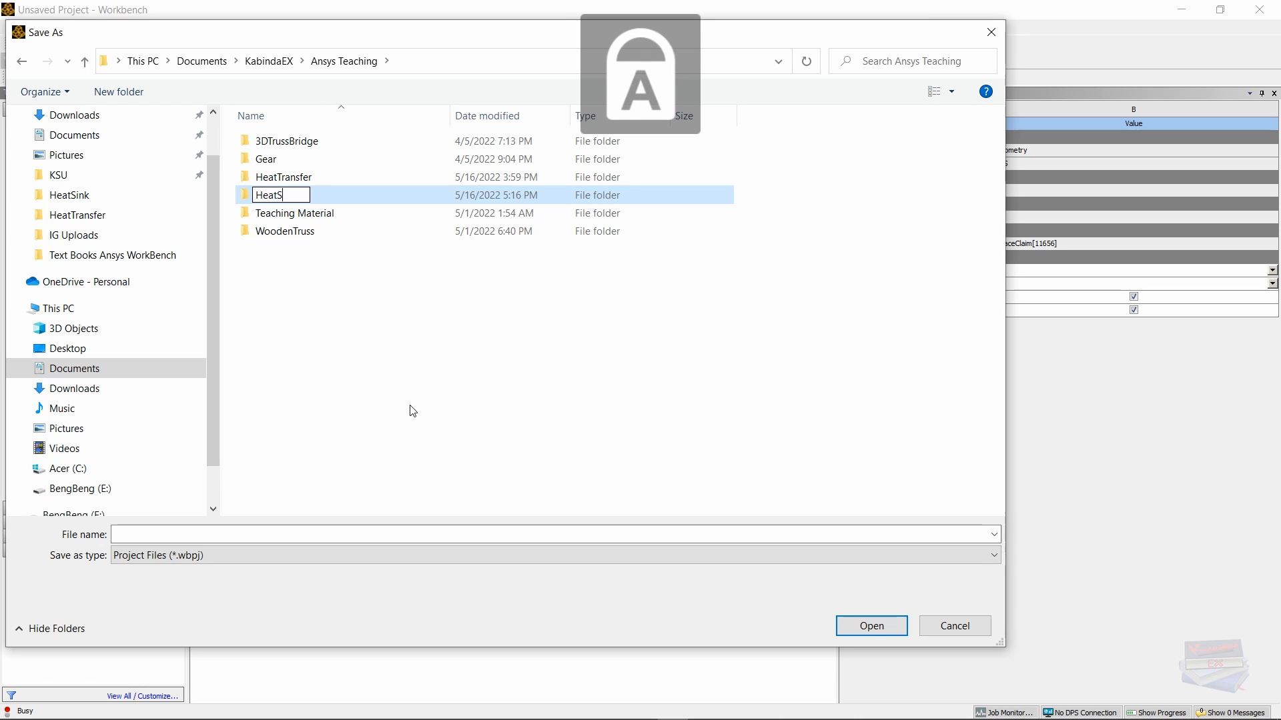
key(Caps_Lock)
text(ink)
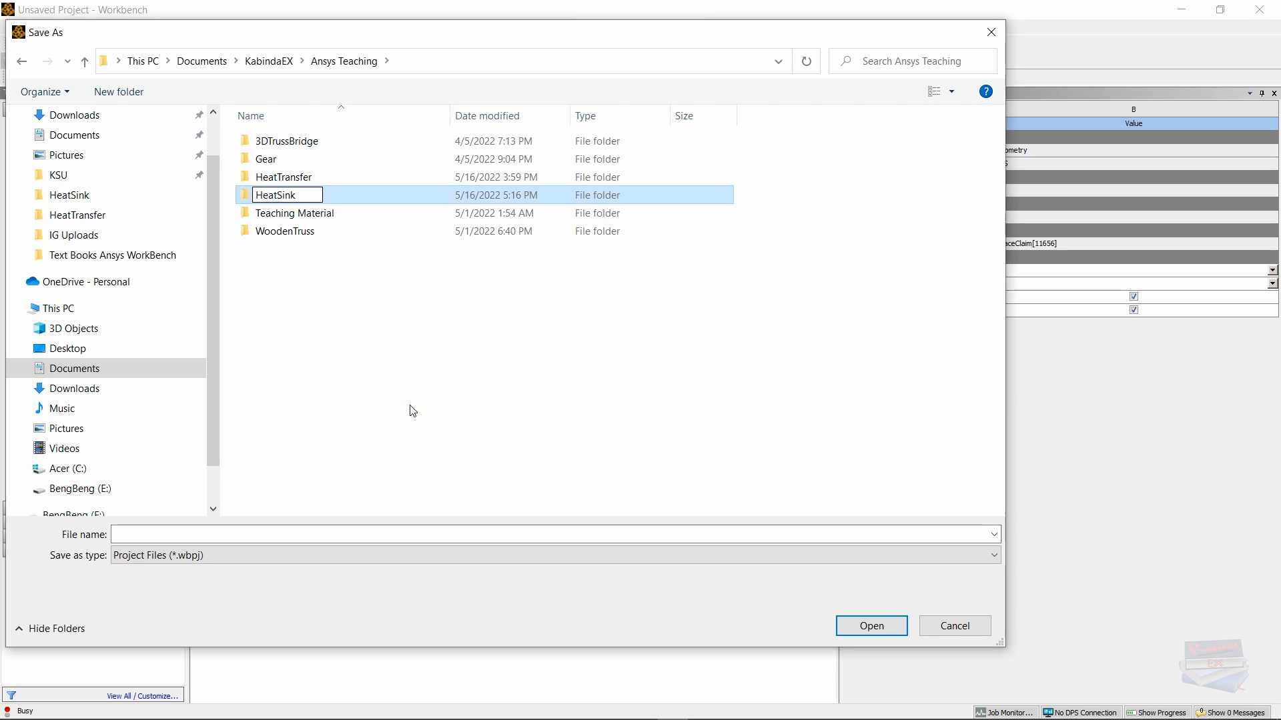
click(360, 398)
double_click(276, 179)
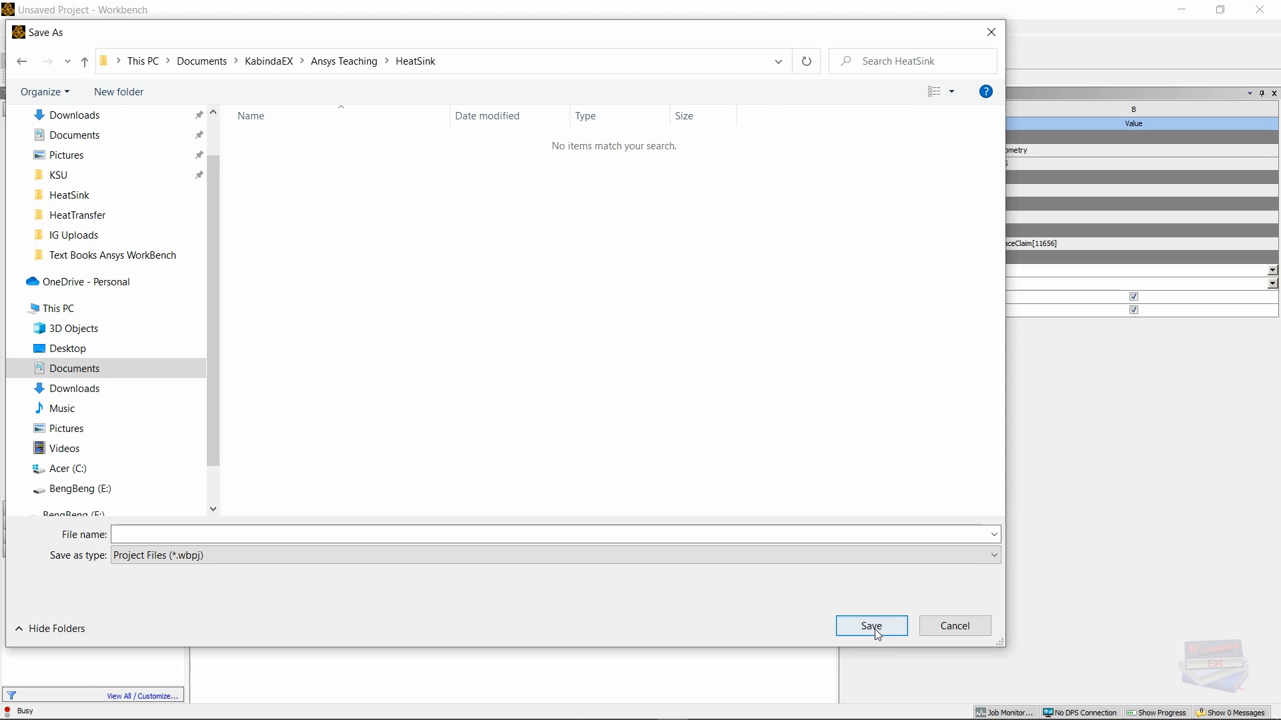
Step: Save the project with the file name HeatSink
click(154, 535)
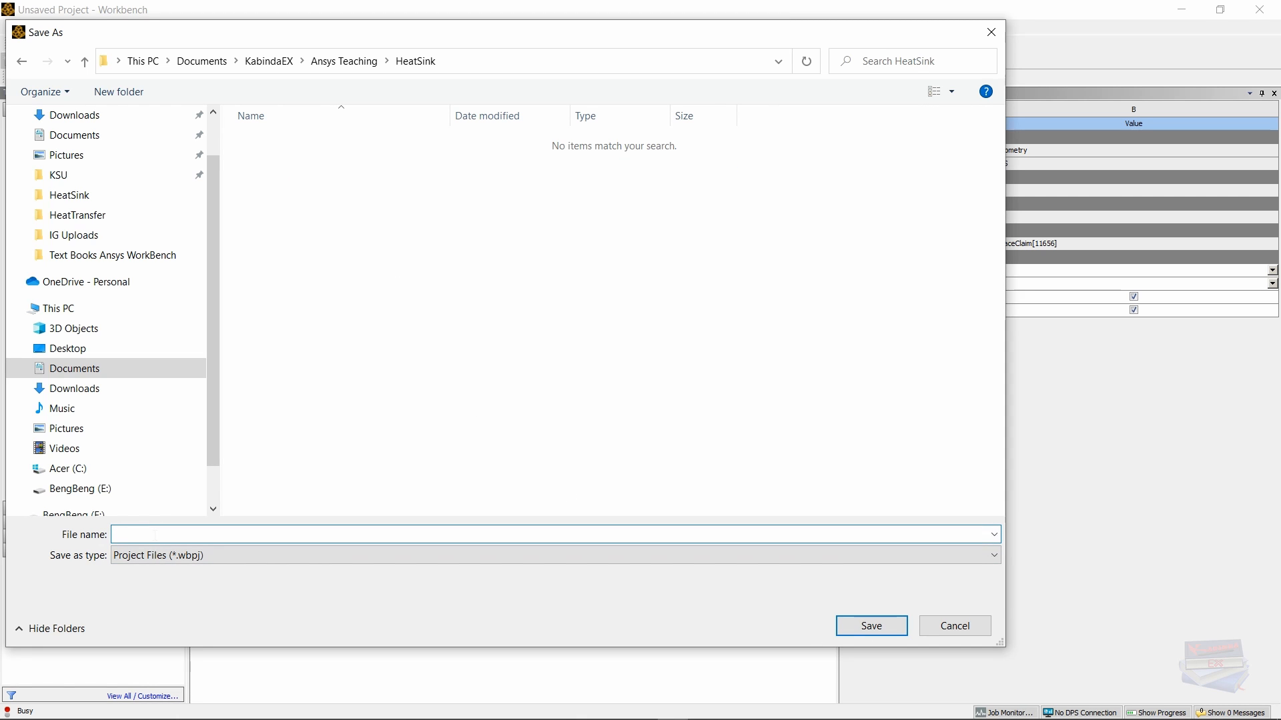
key(Caps_Lock)
text(H)
key(Caps_Lock)
text(eat)
key(Caps_Lock)
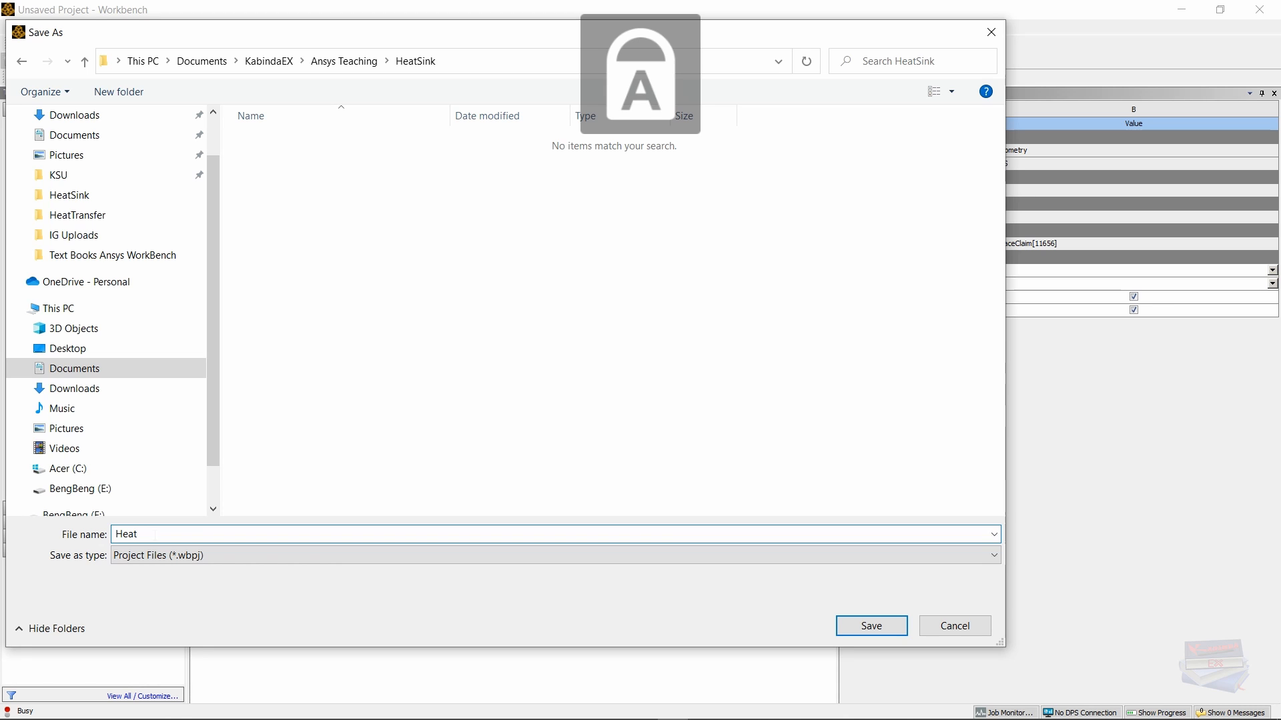
text(S)
key(Caps_Lock)
text(ink)
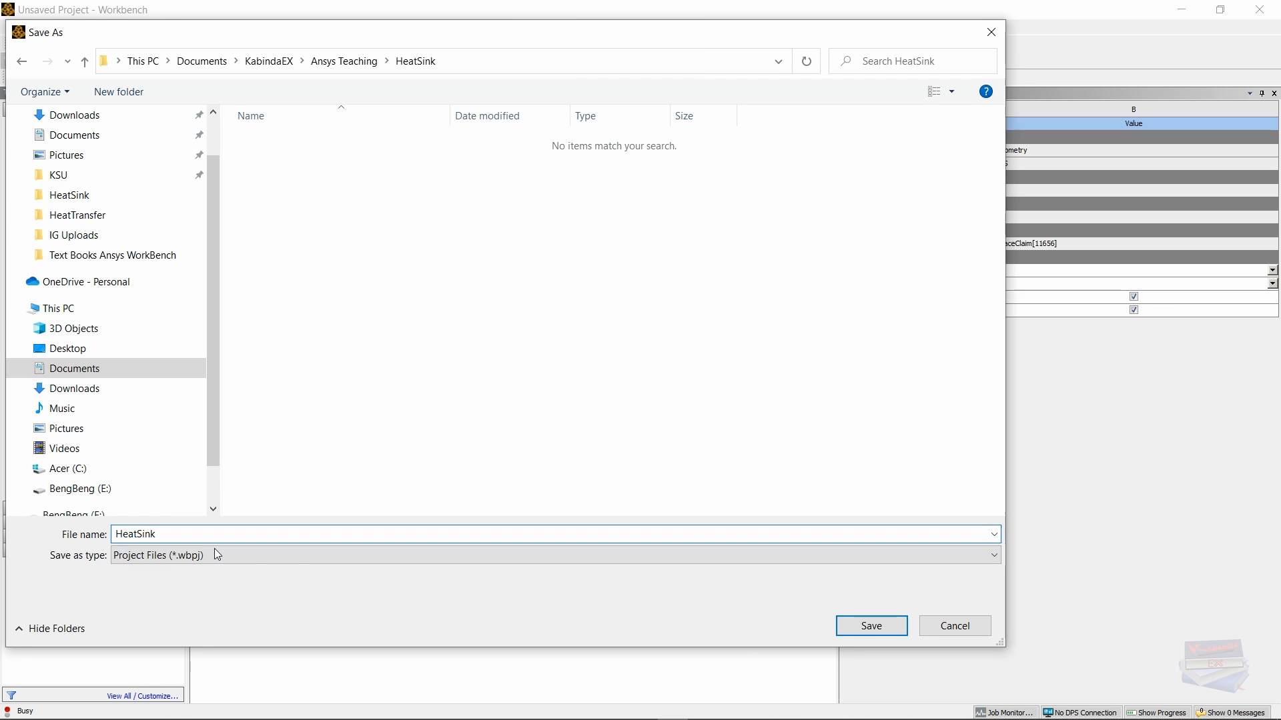
click(869, 633)
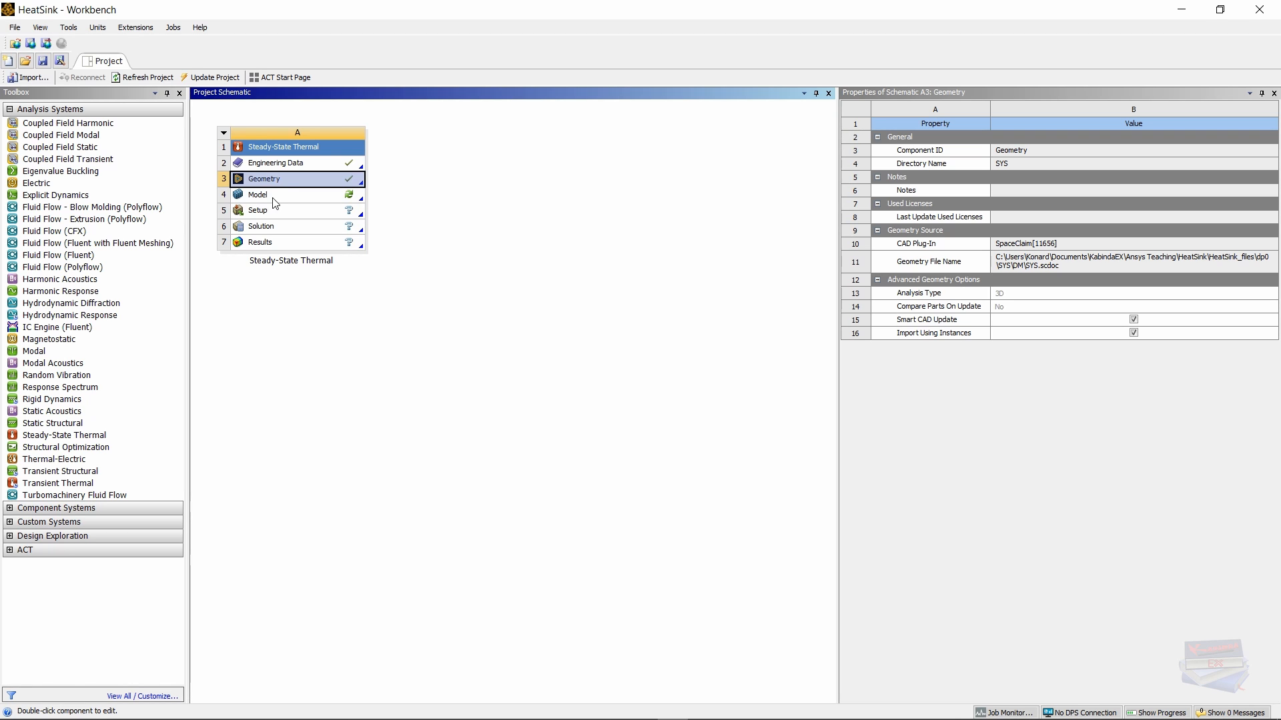
Step: Launch Mechanical and change the SYS\Solid body's material from Structural Steel to Aluminum
double_click(298, 196)
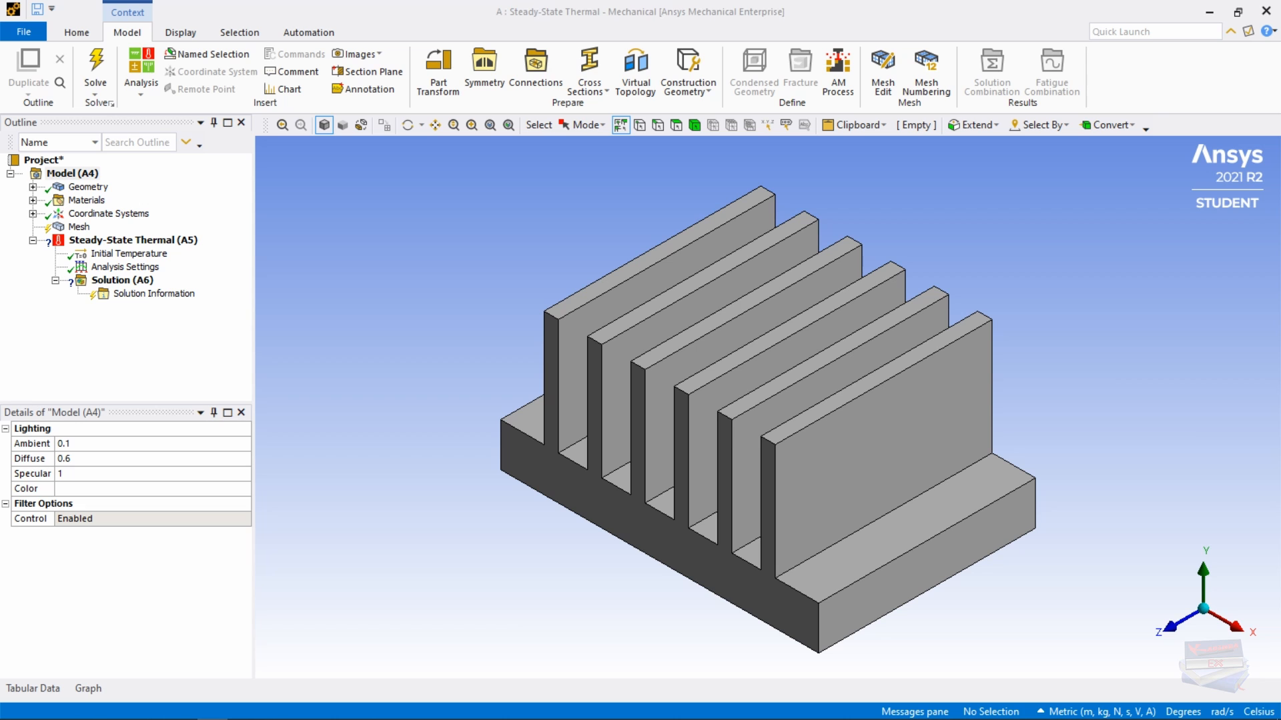
click(33, 188)
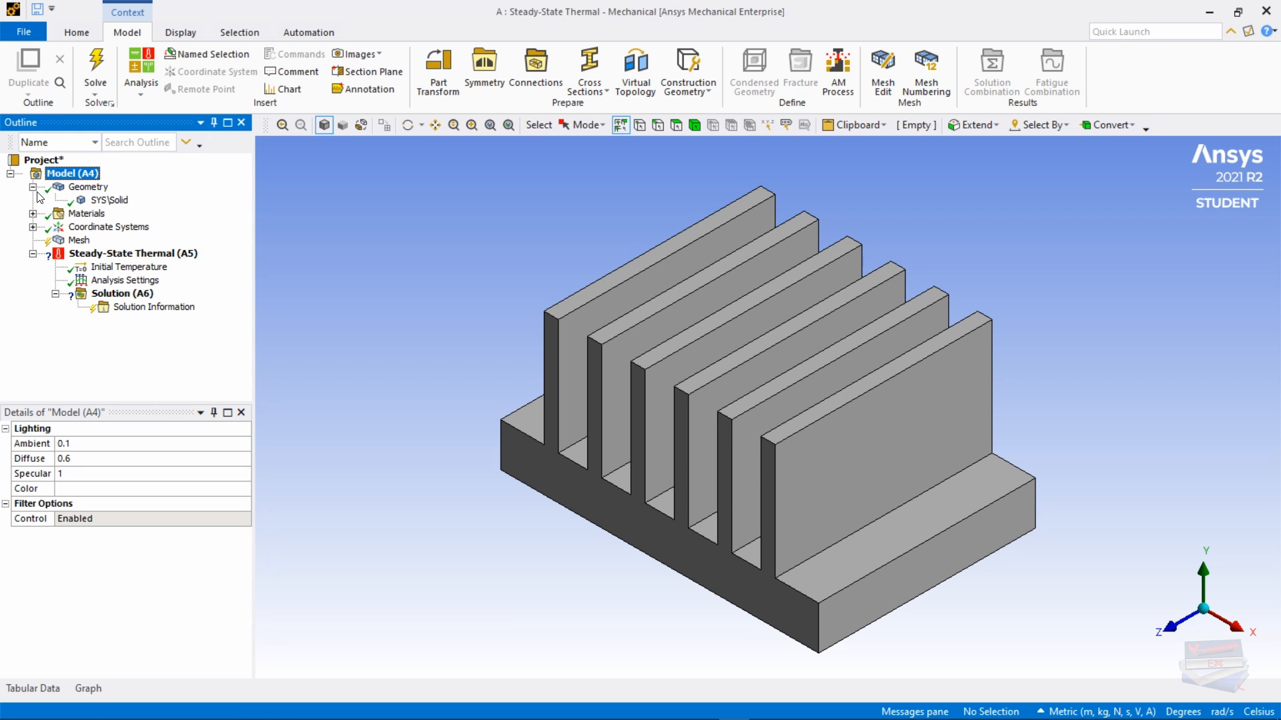
click(100, 201)
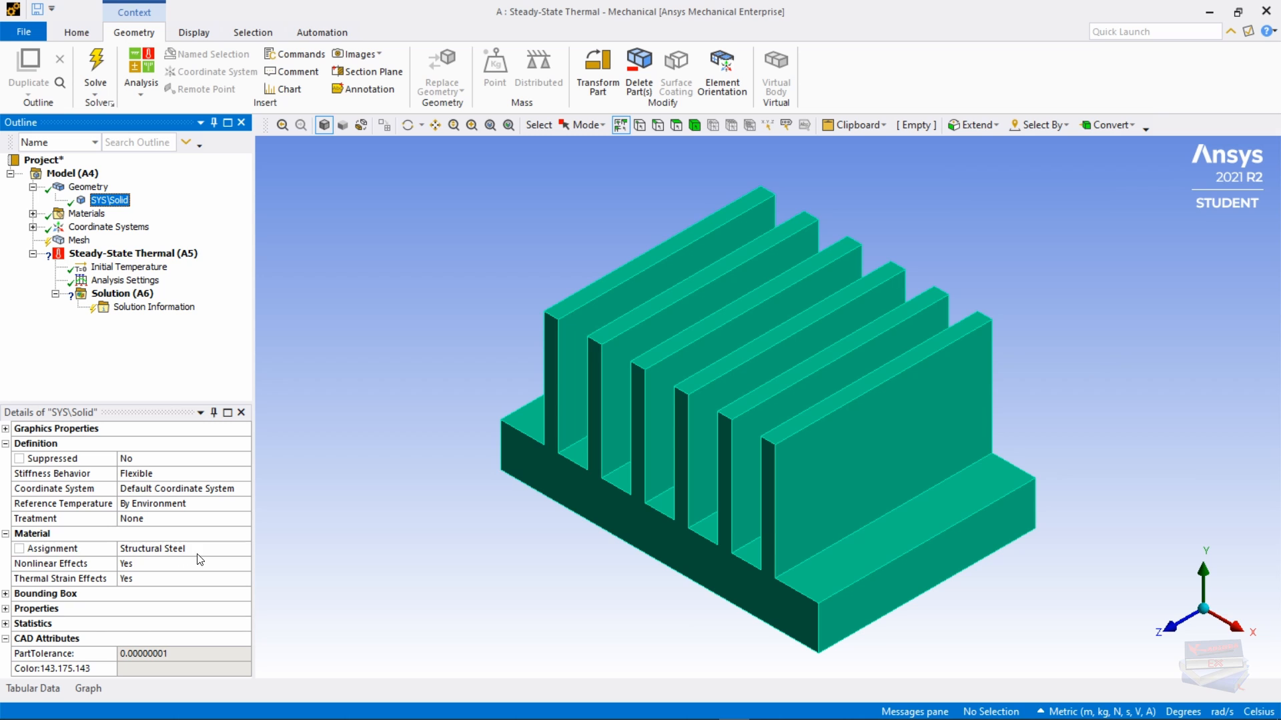
click(237, 548)
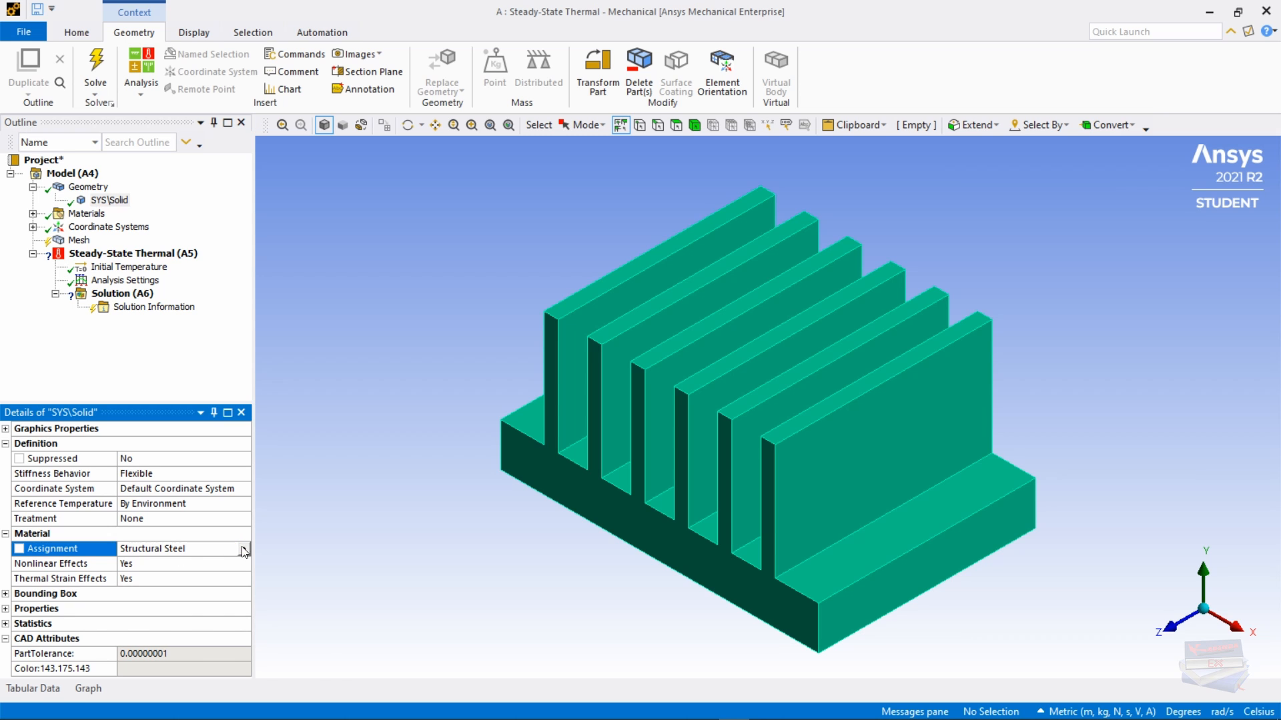
click(245, 549)
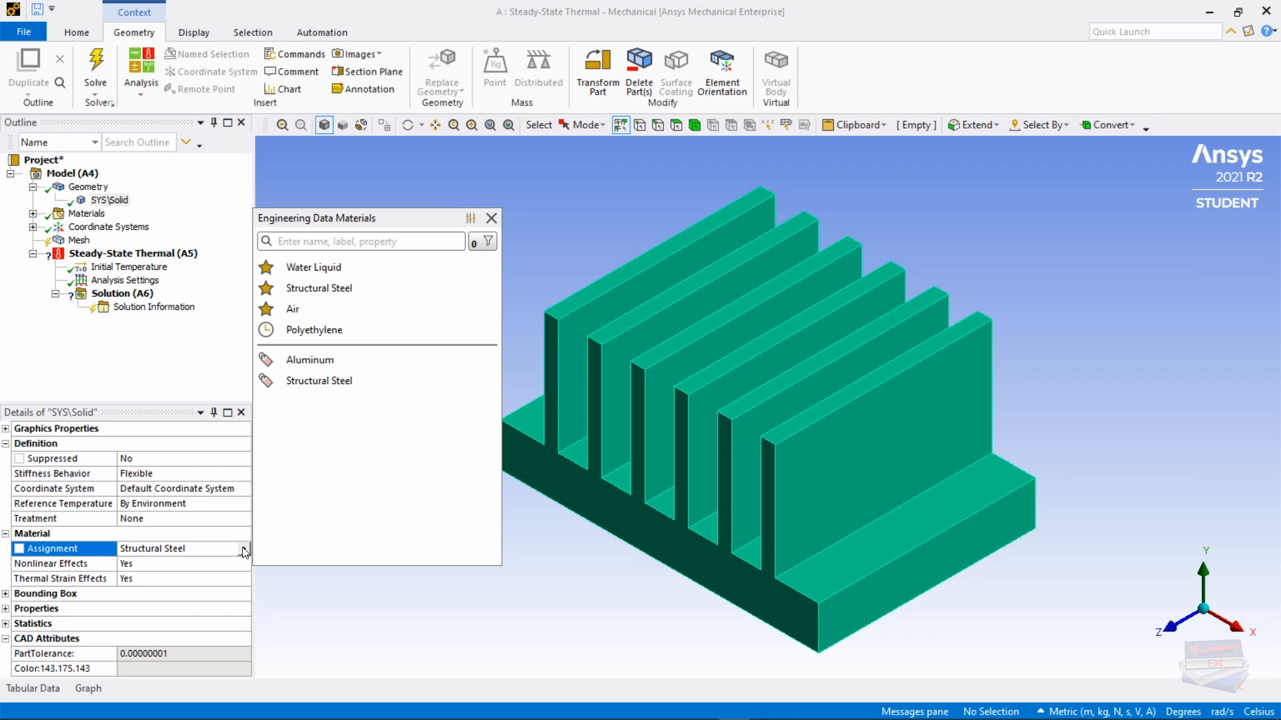
click(312, 364)
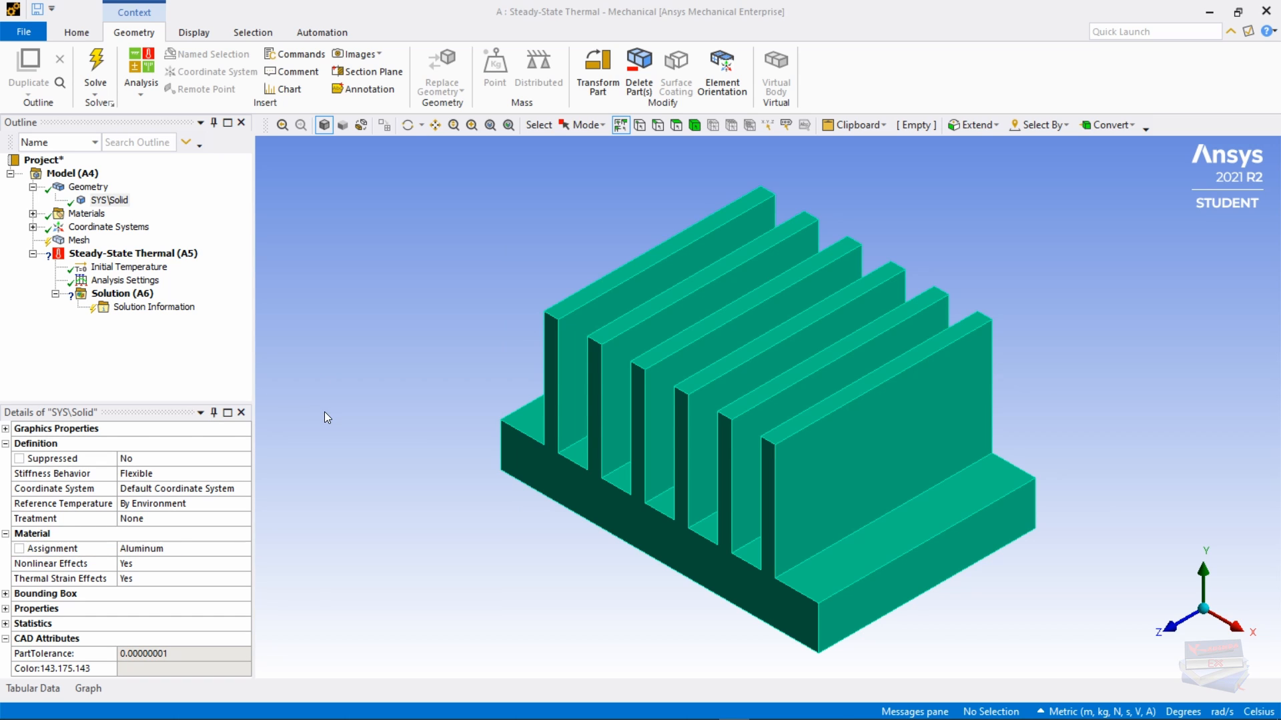
Step: Insert a mesh Sizing control scoped to the heat sink body with 5.e-004 m element size
right_click(80, 242)
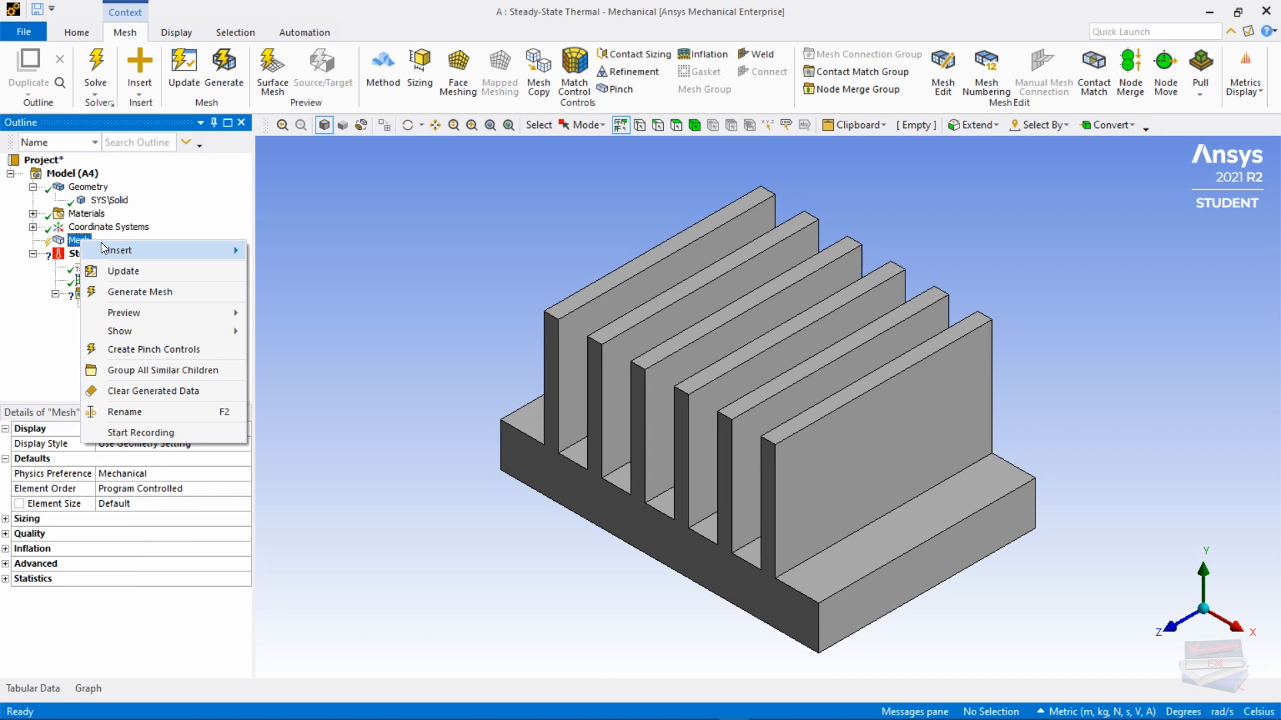
mouse_move(148, 254)
click(278, 273)
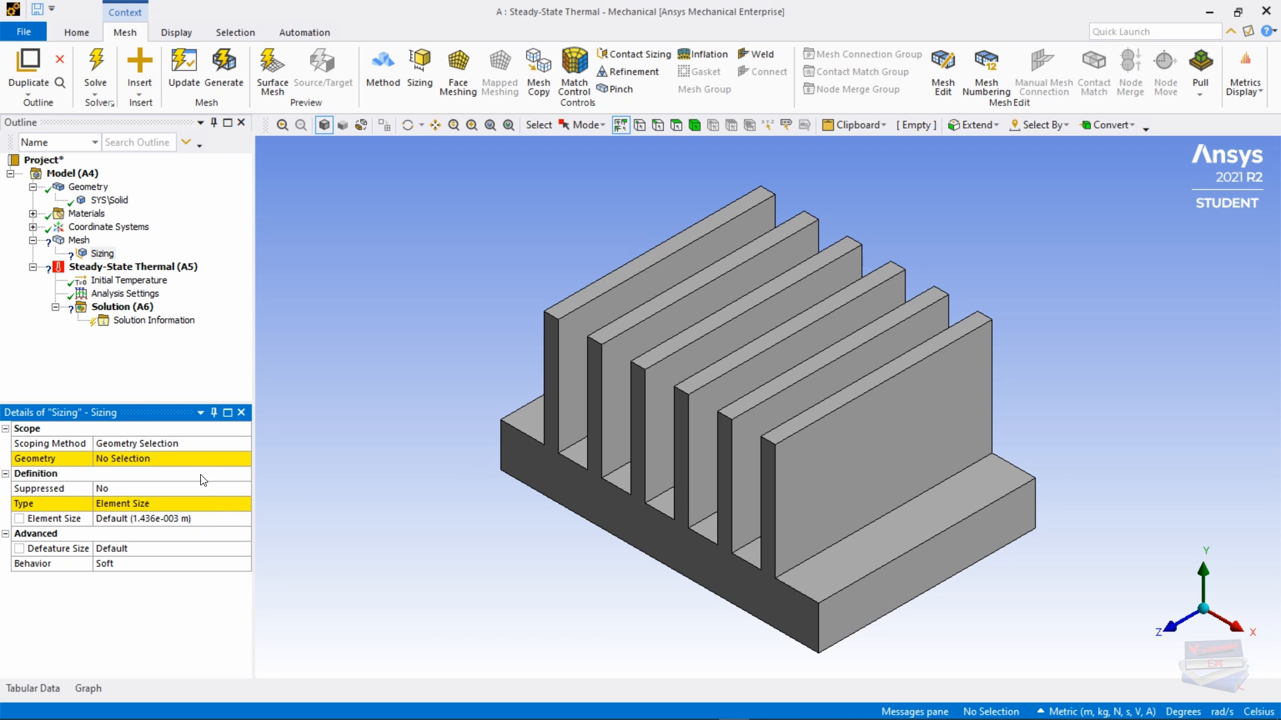
click(695, 125)
click(720, 399)
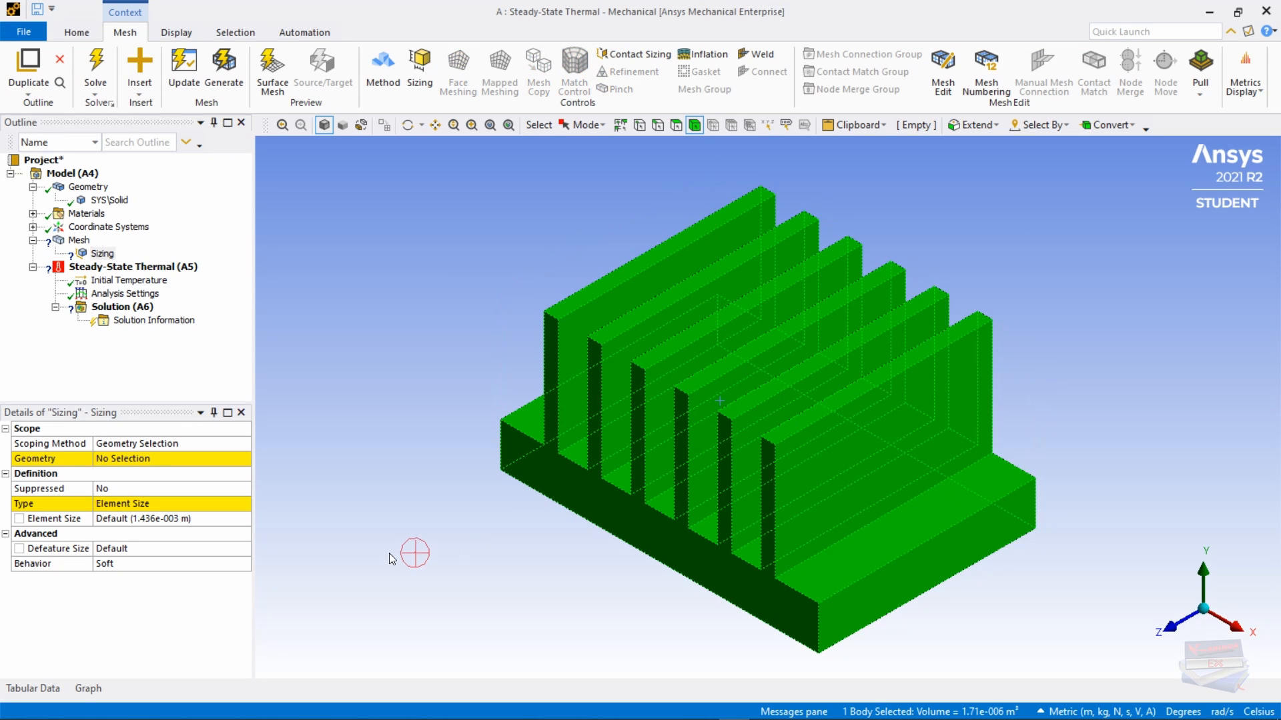
click(100, 461)
click(131, 459)
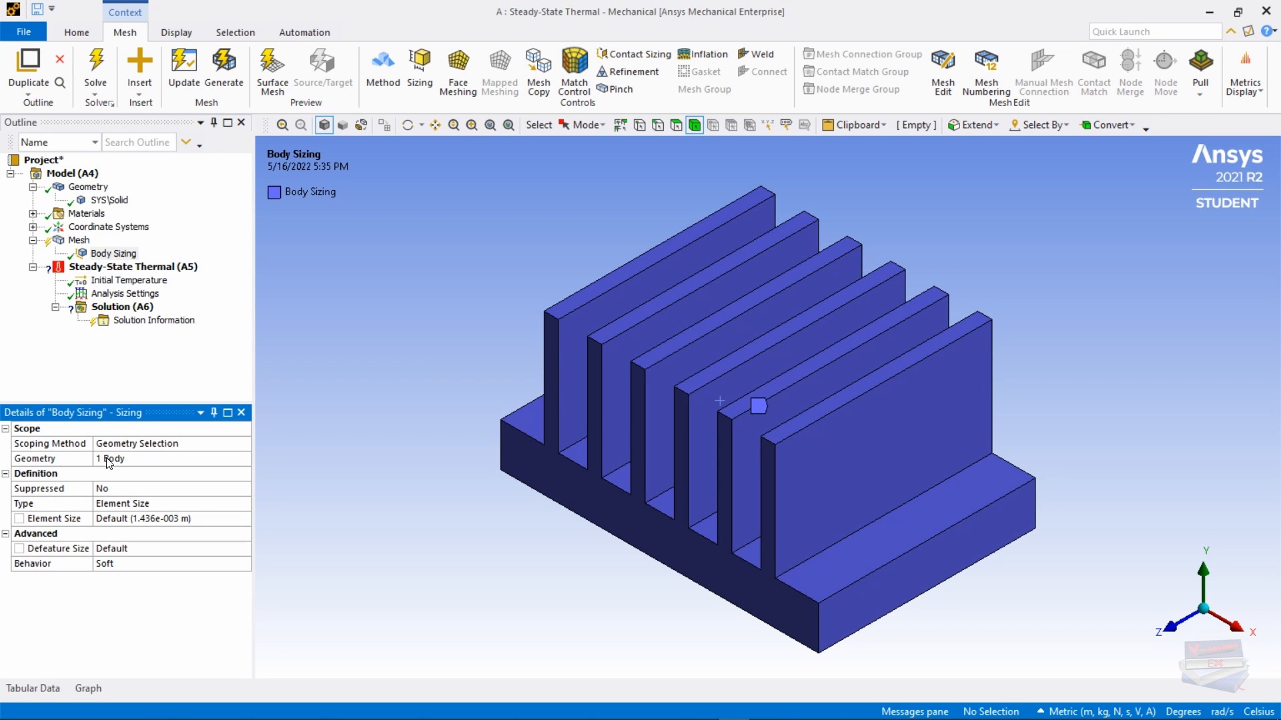
click(145, 520)
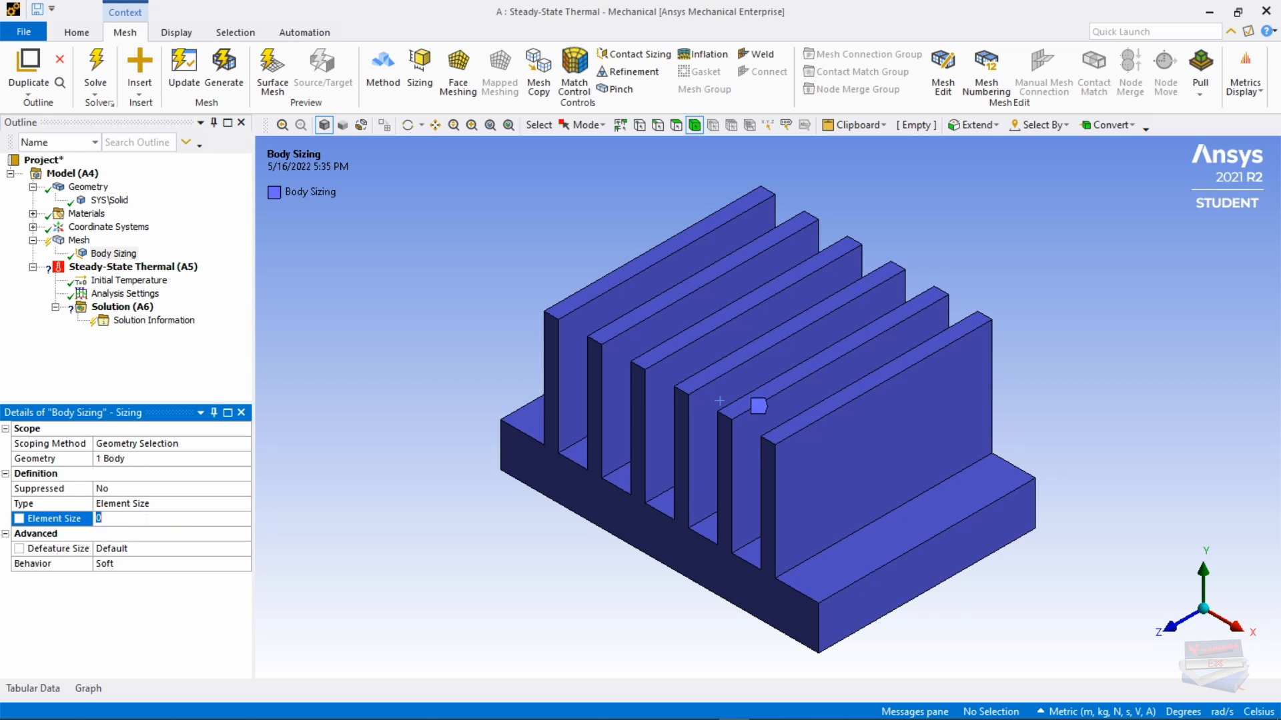
text(5.e)
text(-004)
key(Return)
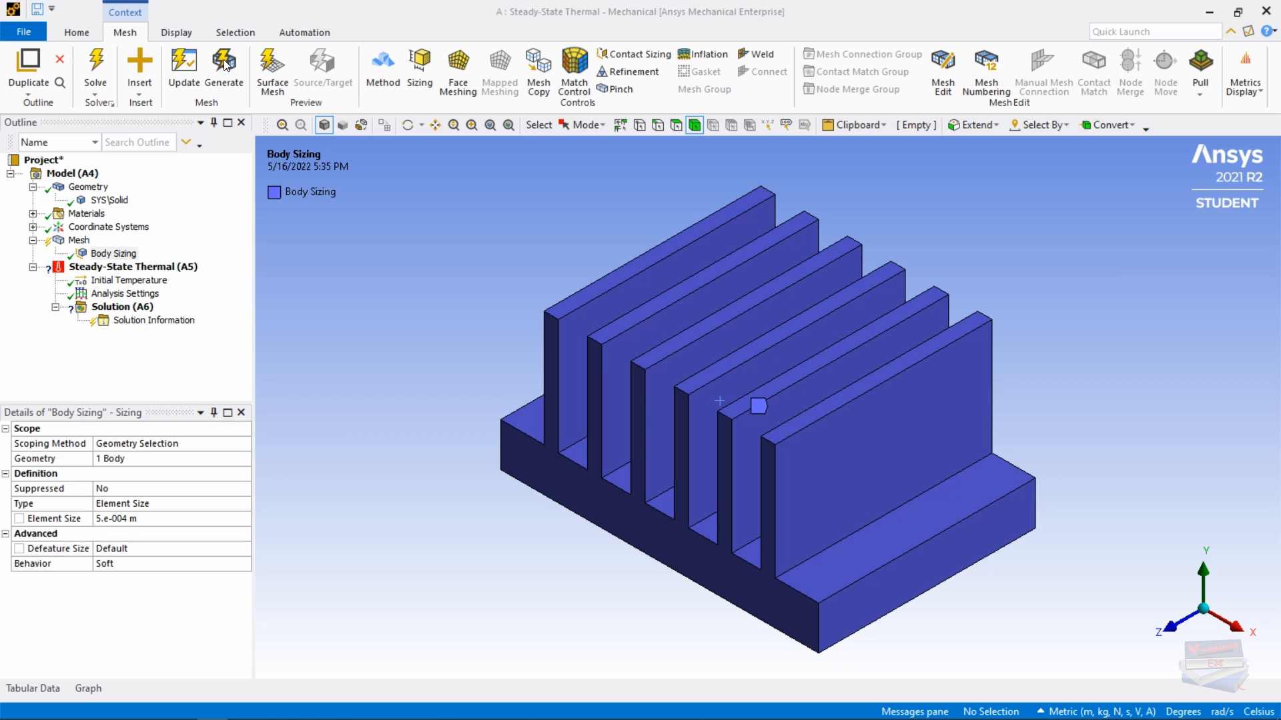
Step: Generate the mesh, confirm 69581 nodes and 13680 elements in Statistics, and enable face selection
click(78, 240)
right_click(76, 241)
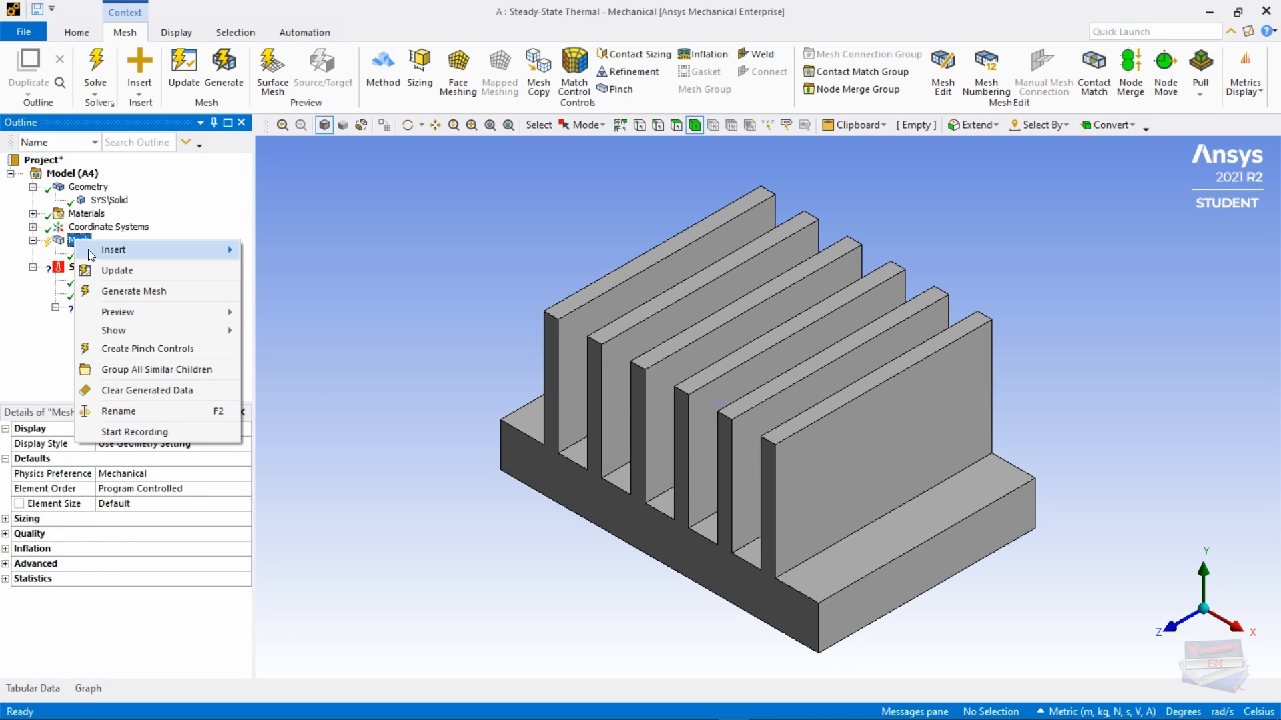
click(117, 291)
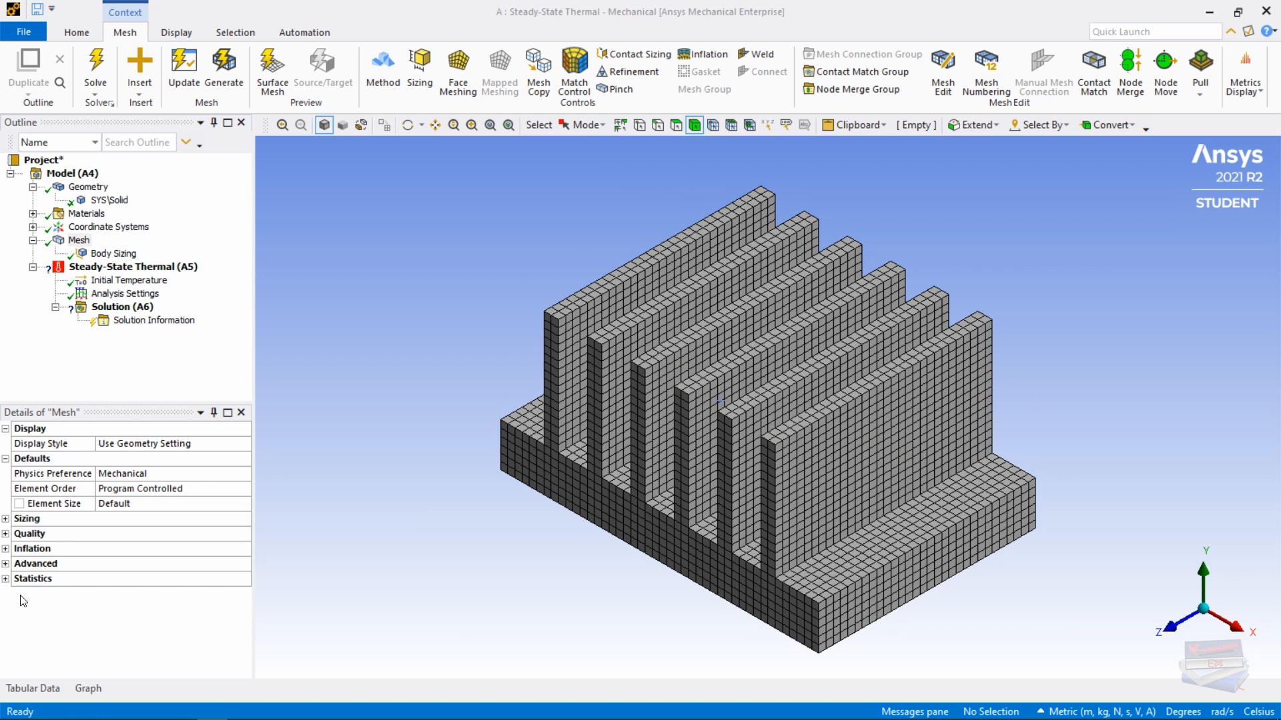
click(5, 579)
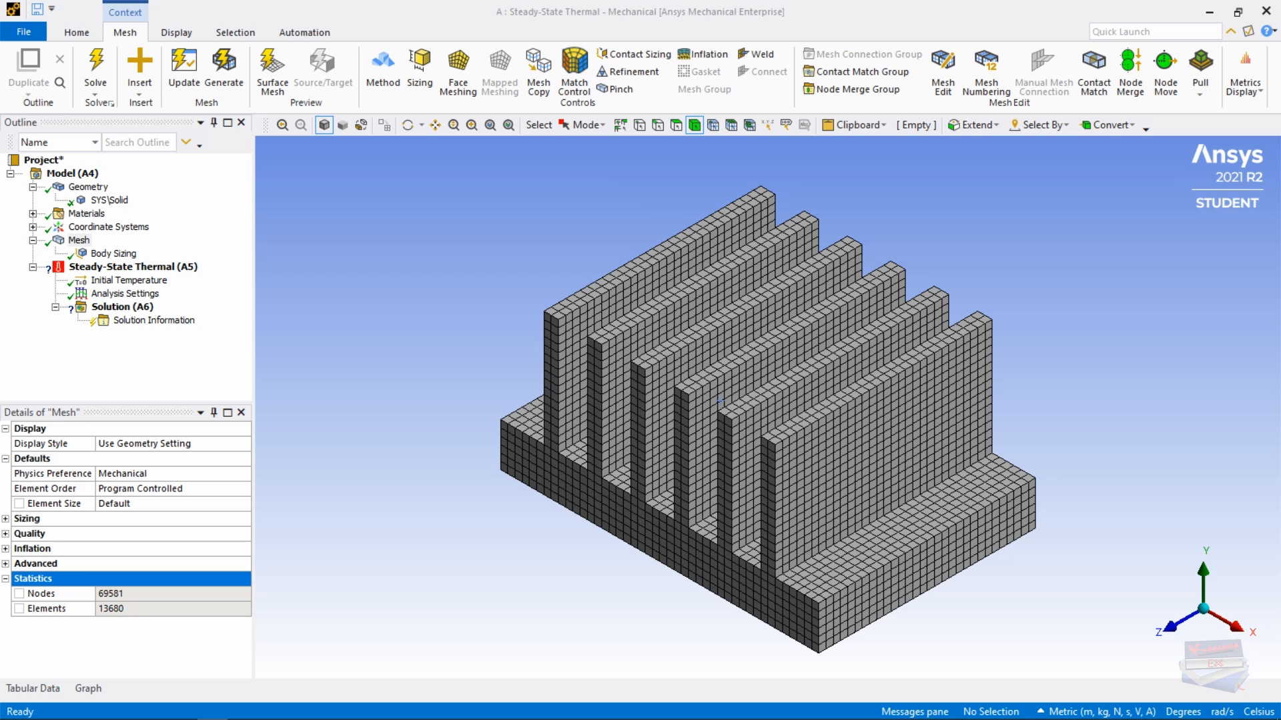
click(676, 125)
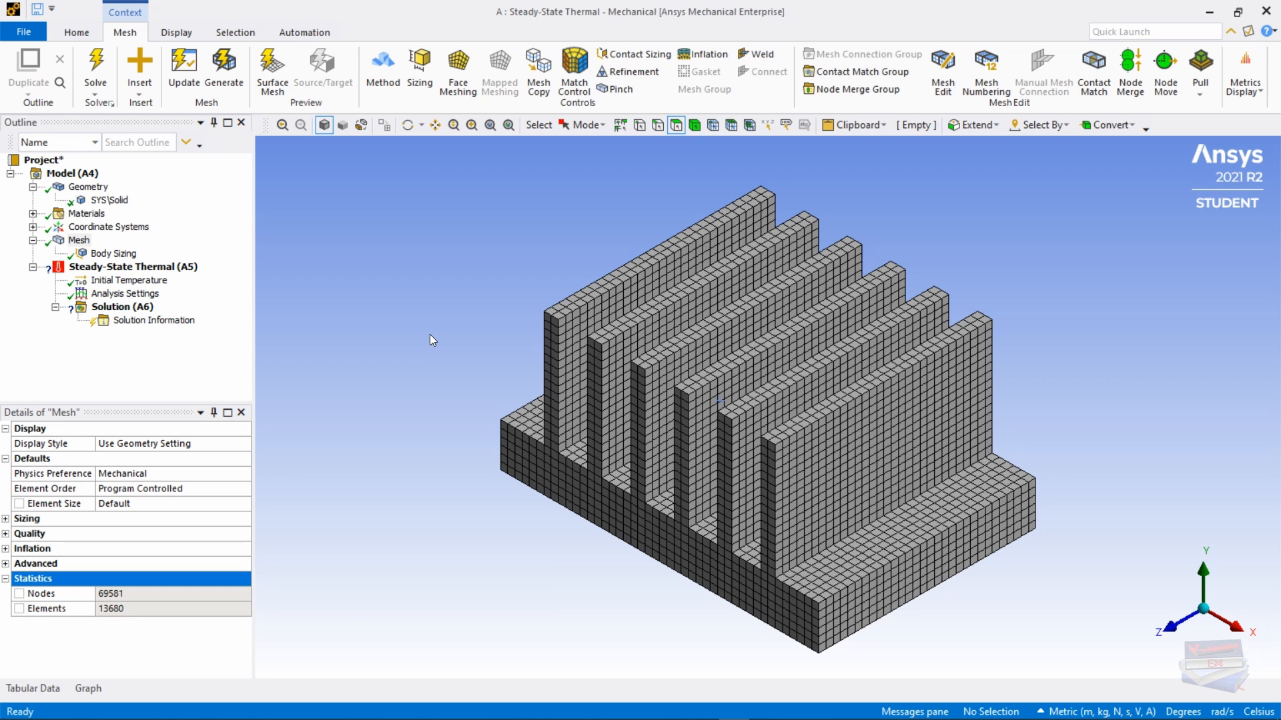
Step: Insert a Heat Flux load of 1000 W/m² on the base's bottom face, viewed from underneath
right_click(127, 268)
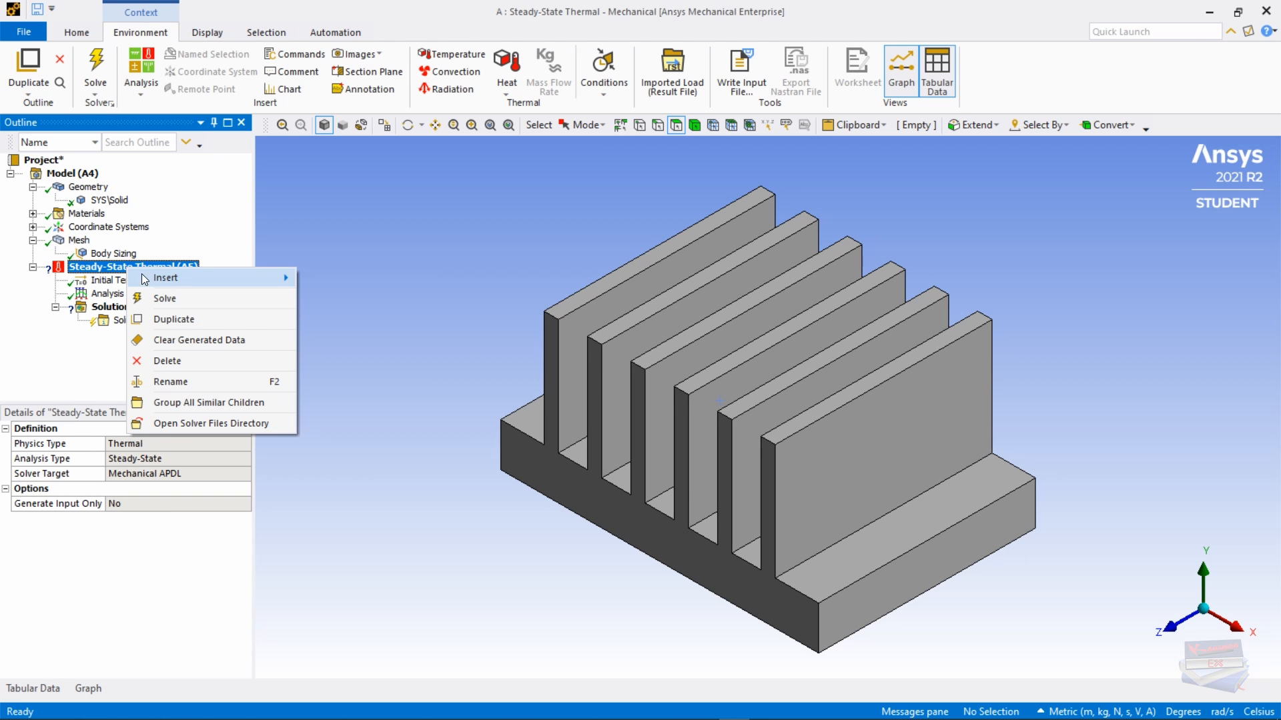
mouse_move(195, 275)
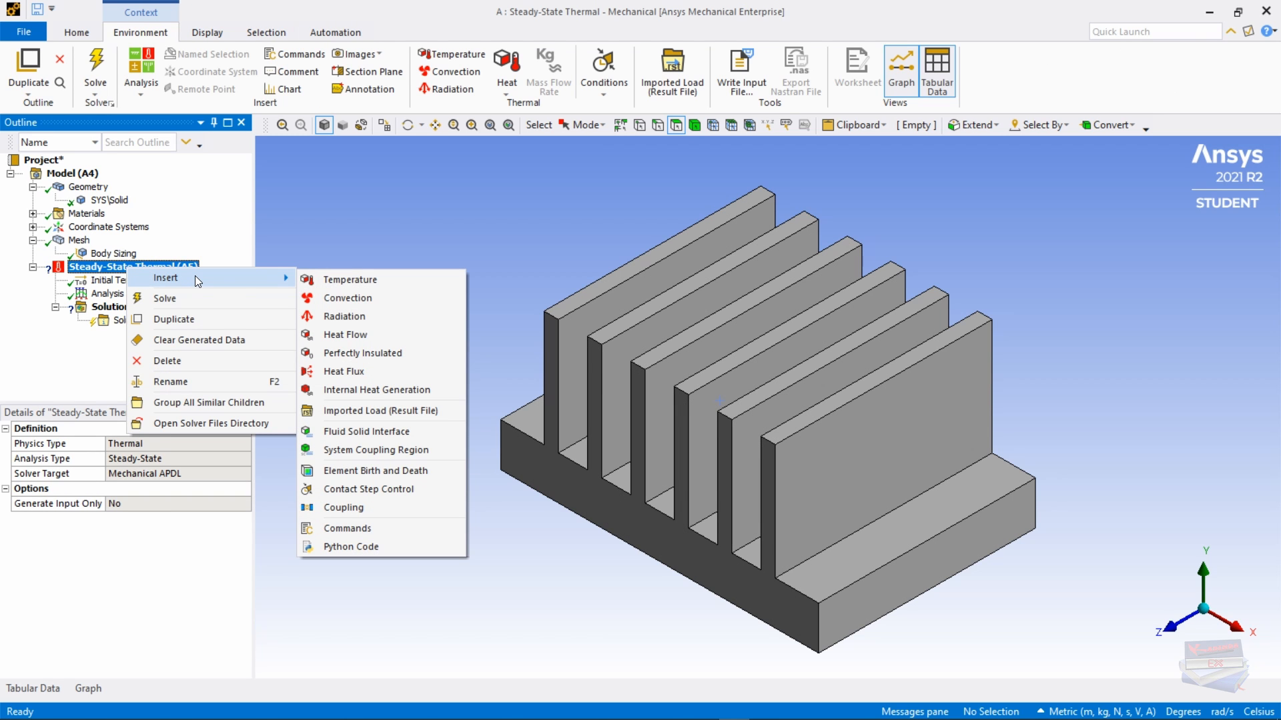
click(337, 372)
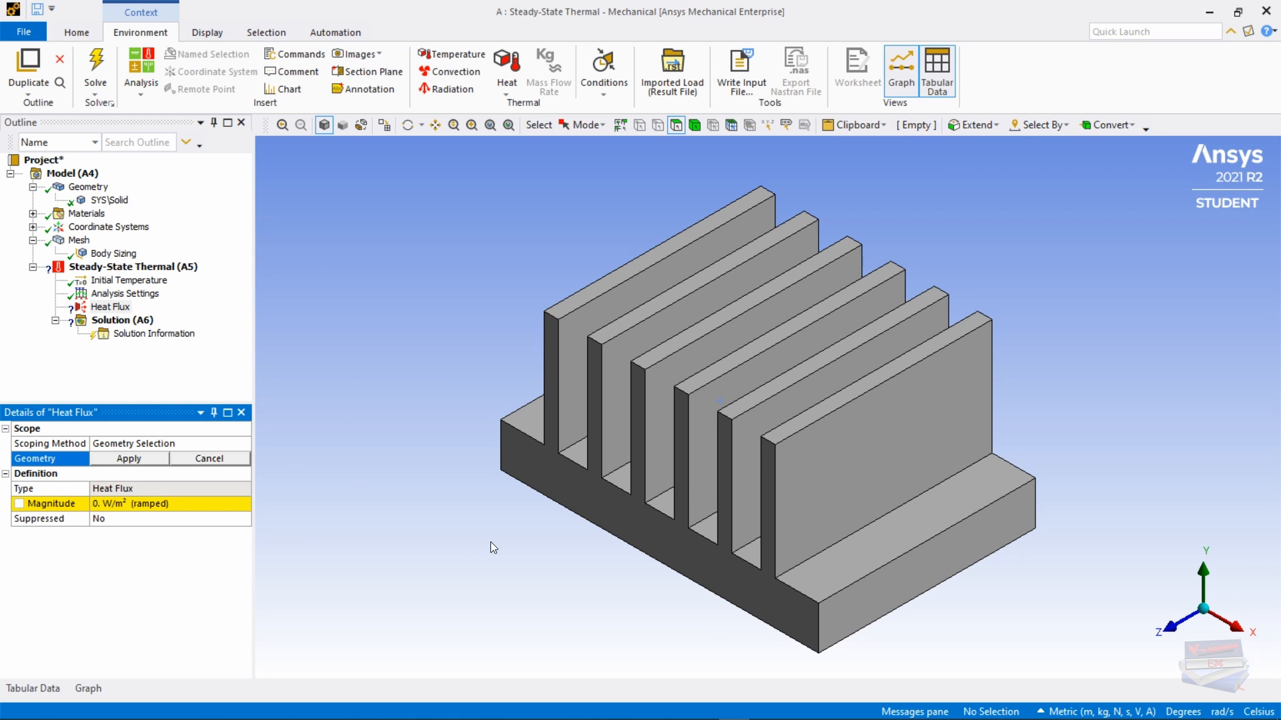
middle_drag(607, 586, 611, 470)
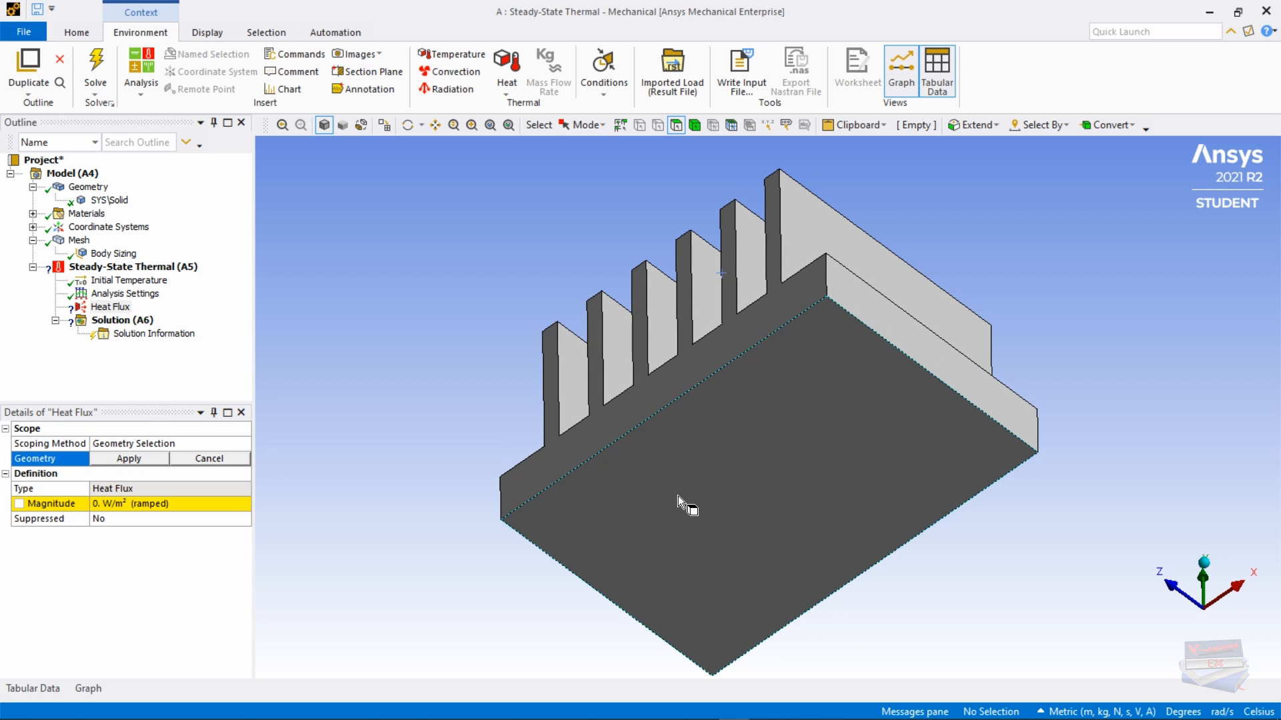
click(723, 474)
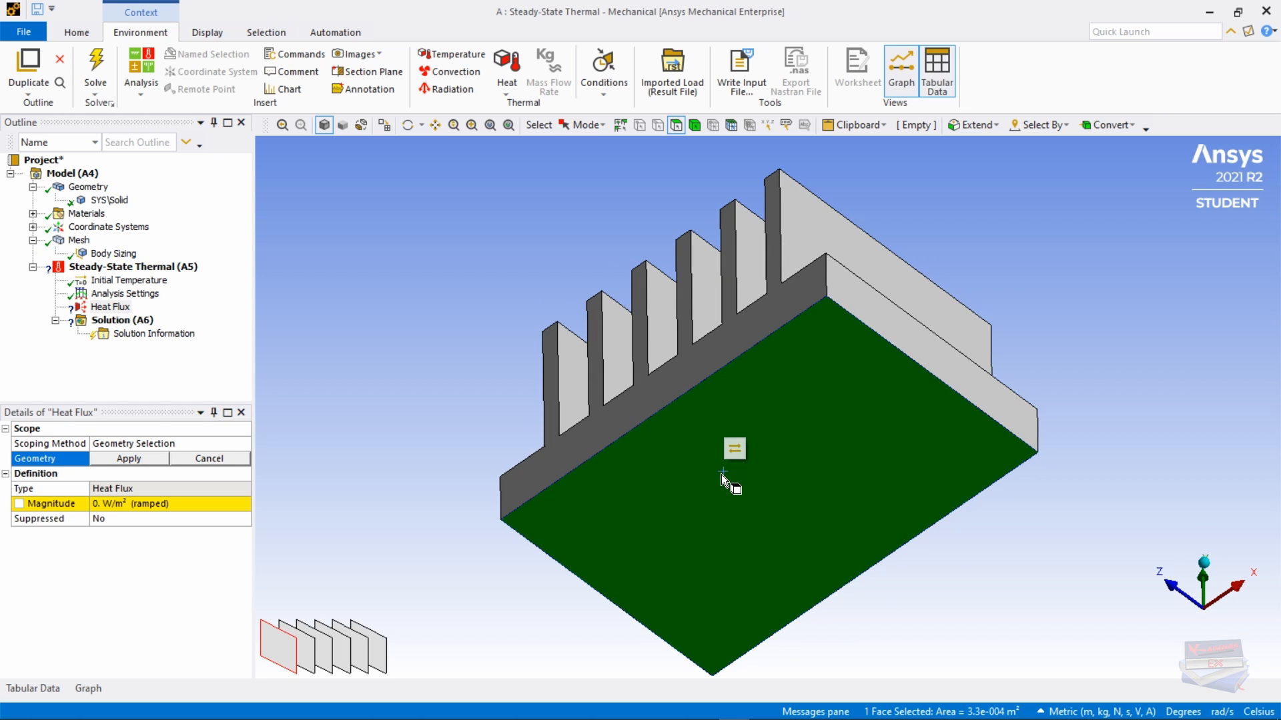
click(127, 459)
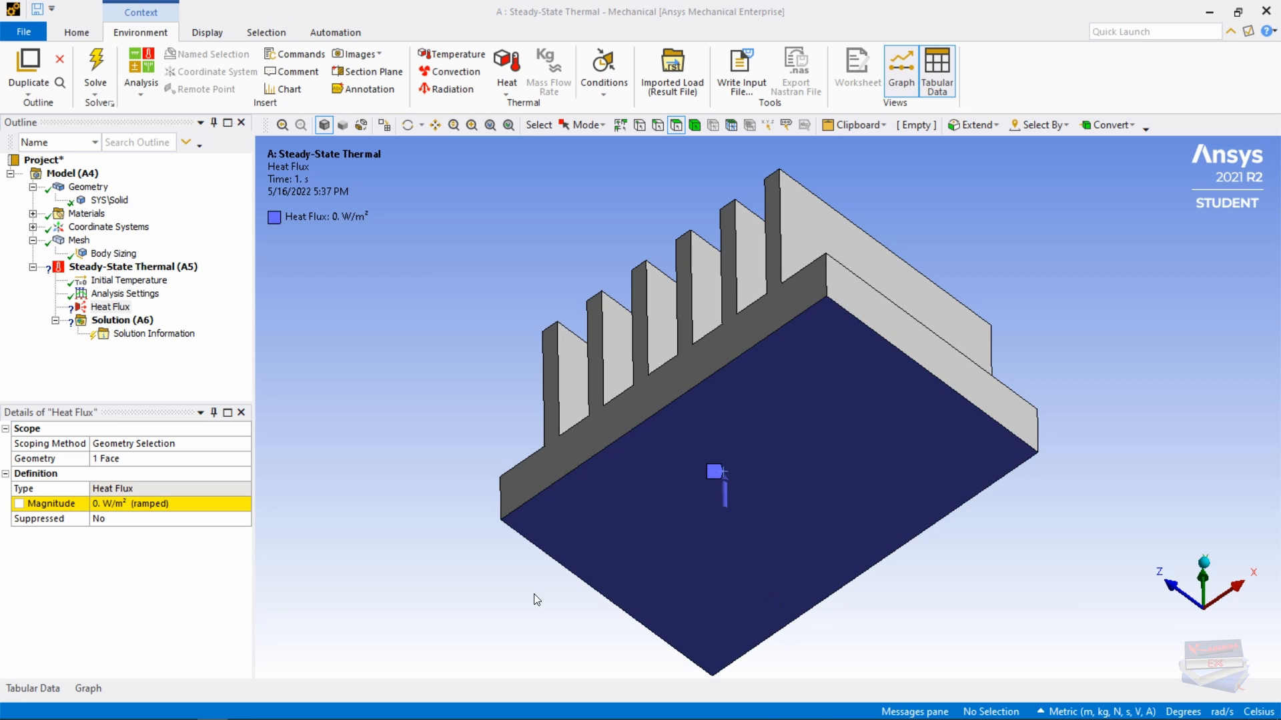
click(120, 505)
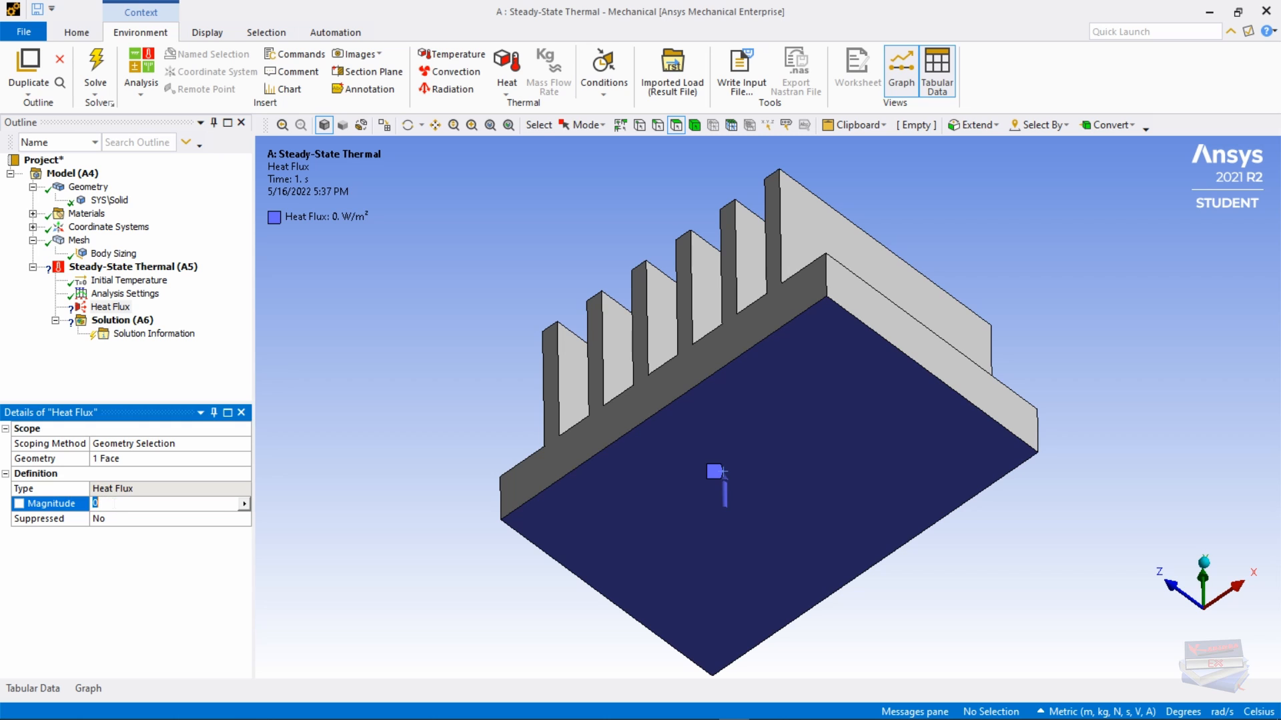
text(1000)
key(Return)
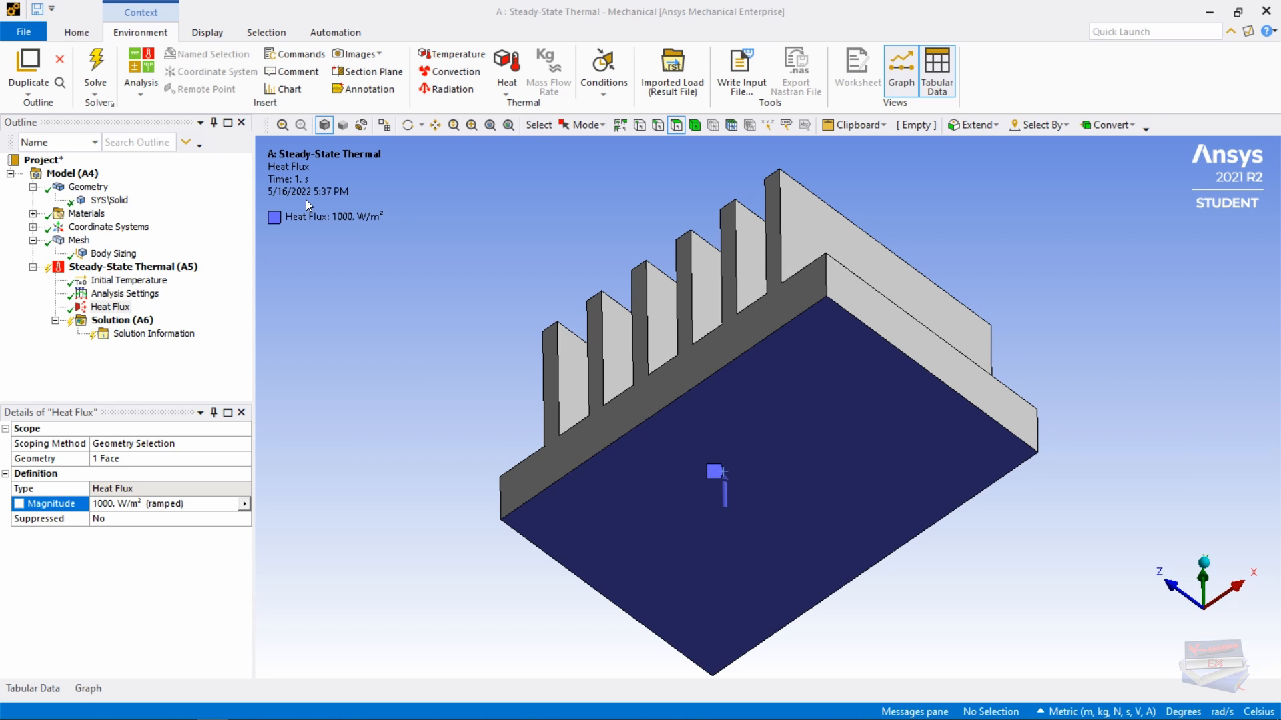
Step: Insert a Convection load with 28 °C ambient temperature and 30 W/m²·°C film coefficient
click(452, 74)
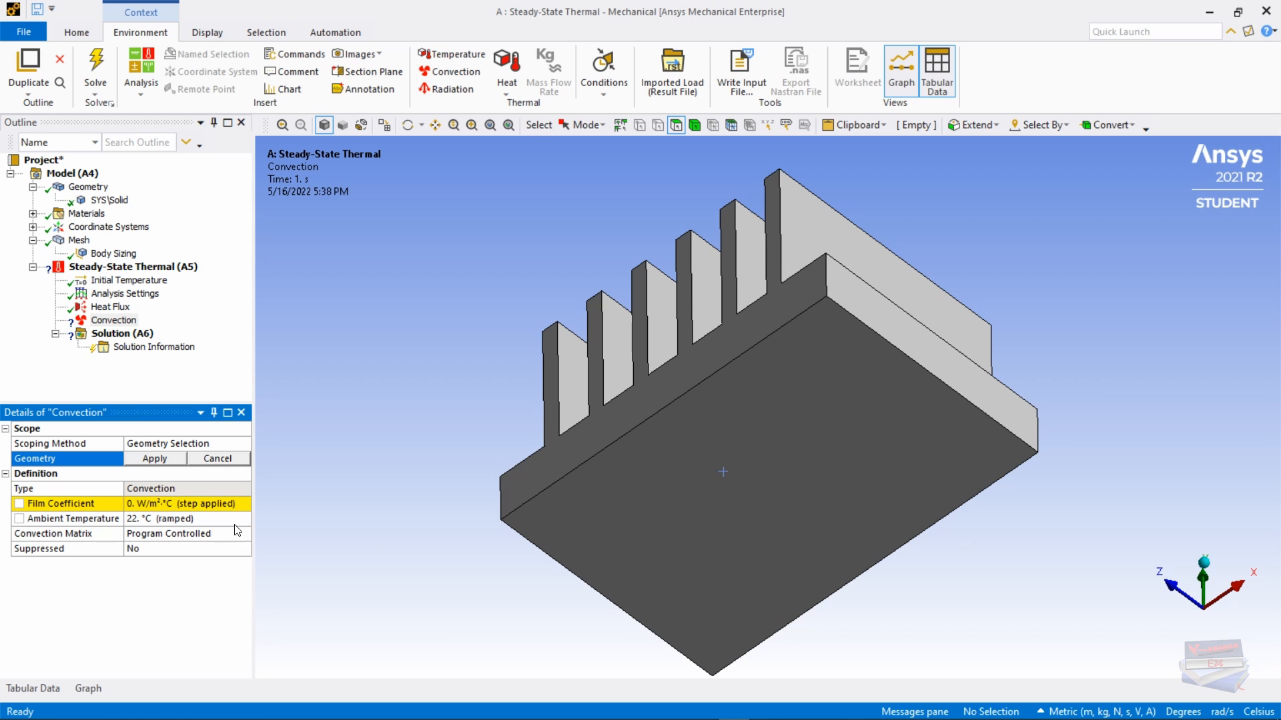
click(136, 524)
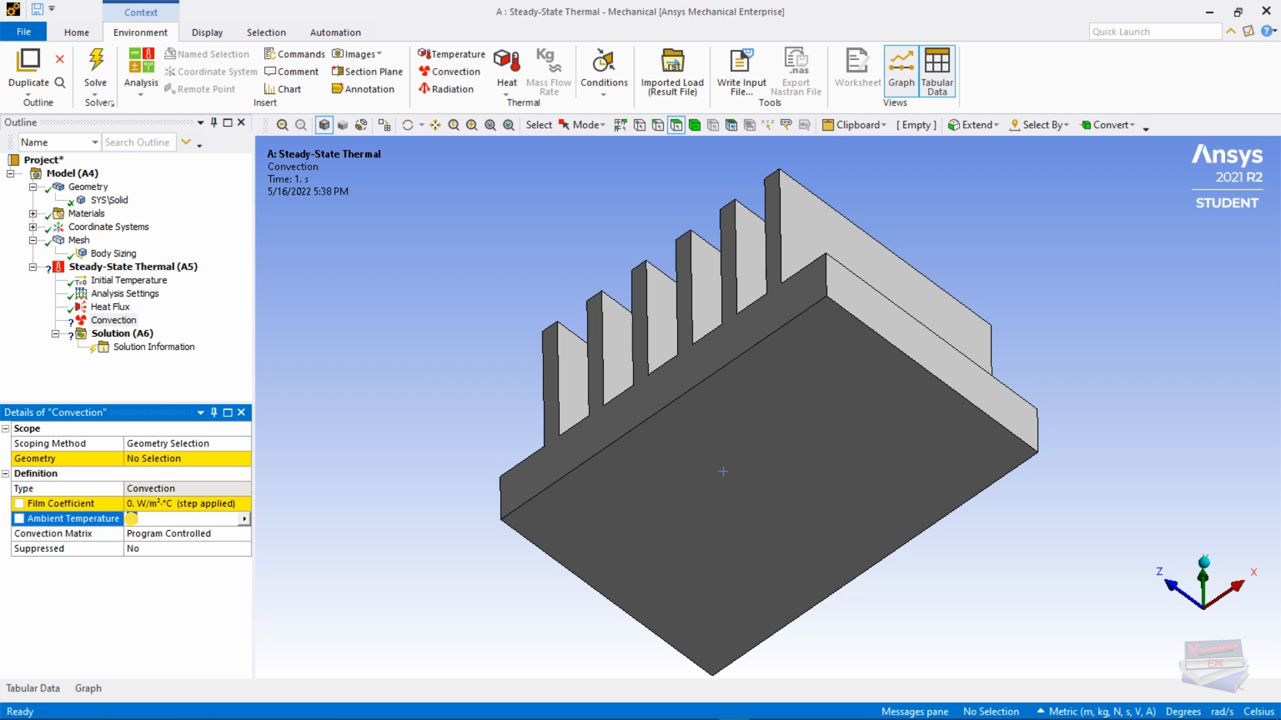
text(28)
key(Return)
click(135, 505)
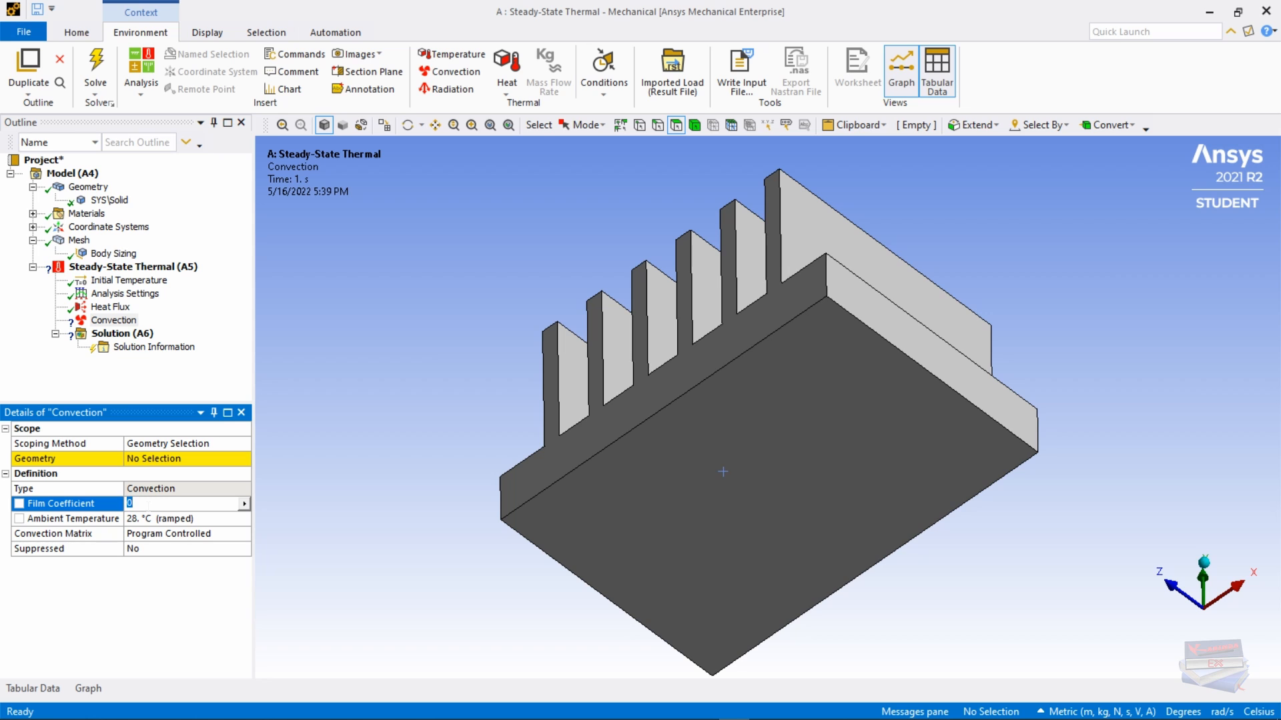
text(30)
key(Return)
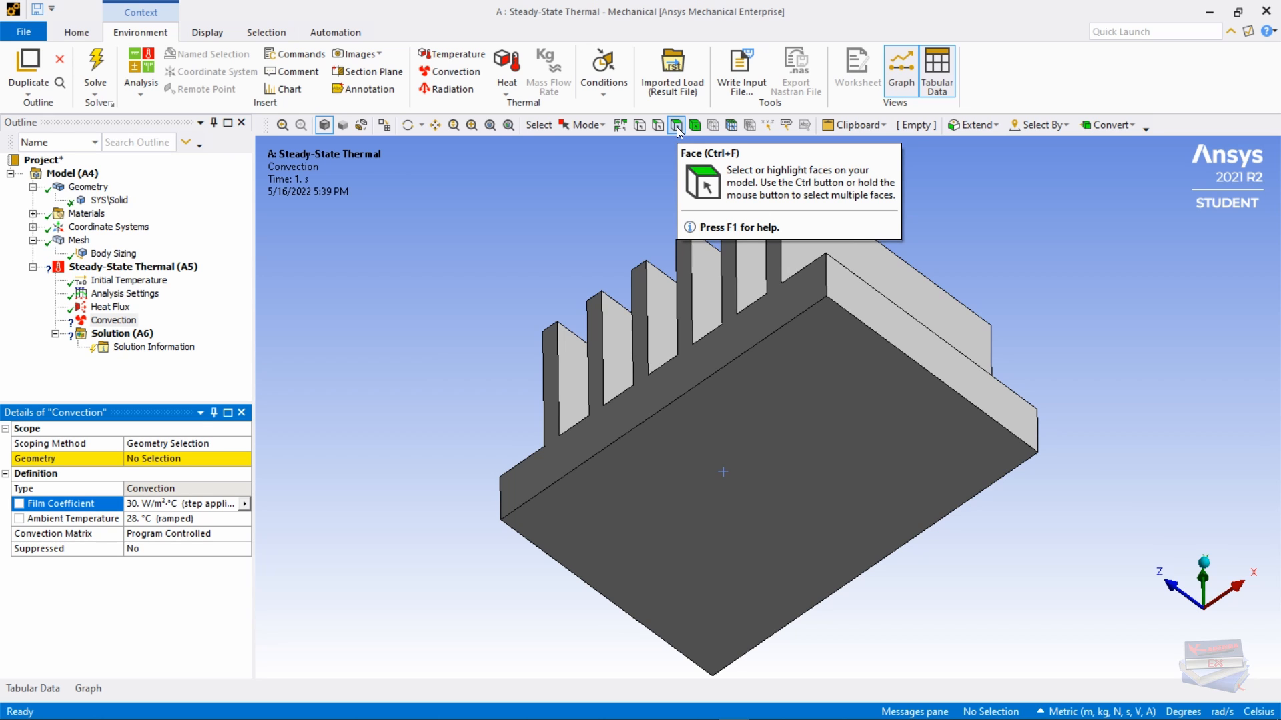
Step: Scope the convection to all 29 faces except the heated bottom face, then restore isometric view
click(441, 401)
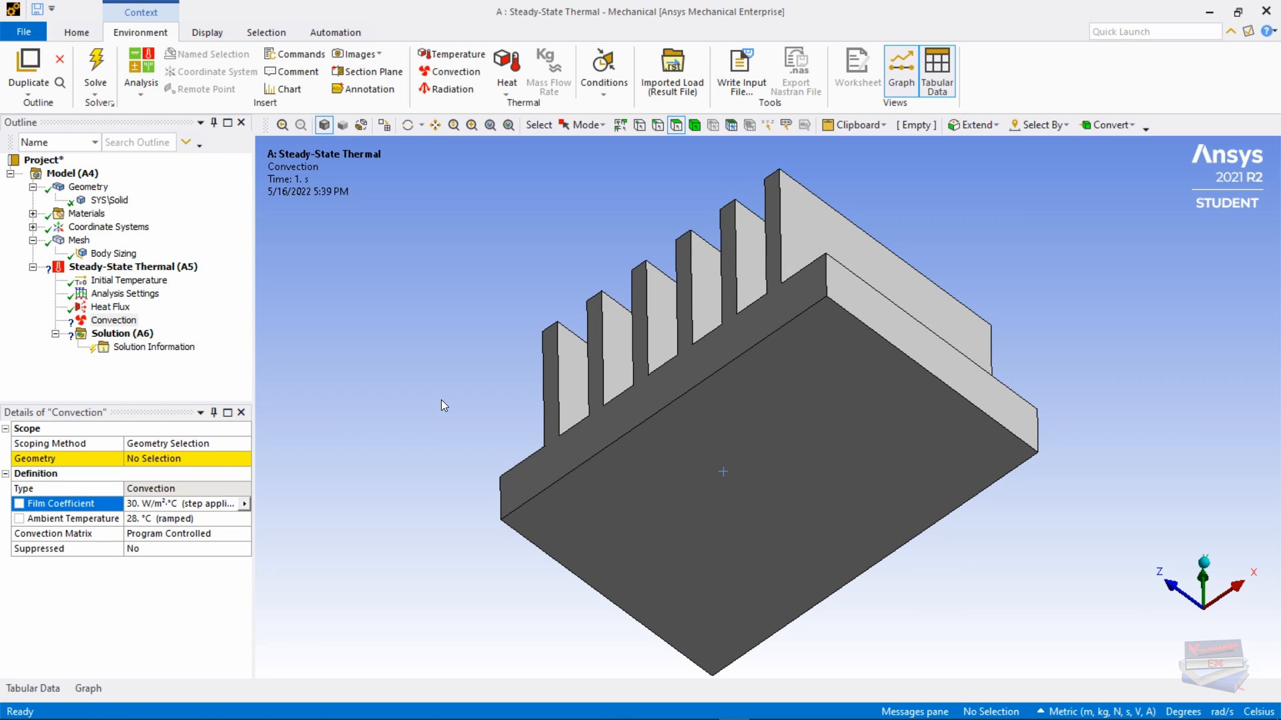
key(ctrl+a)
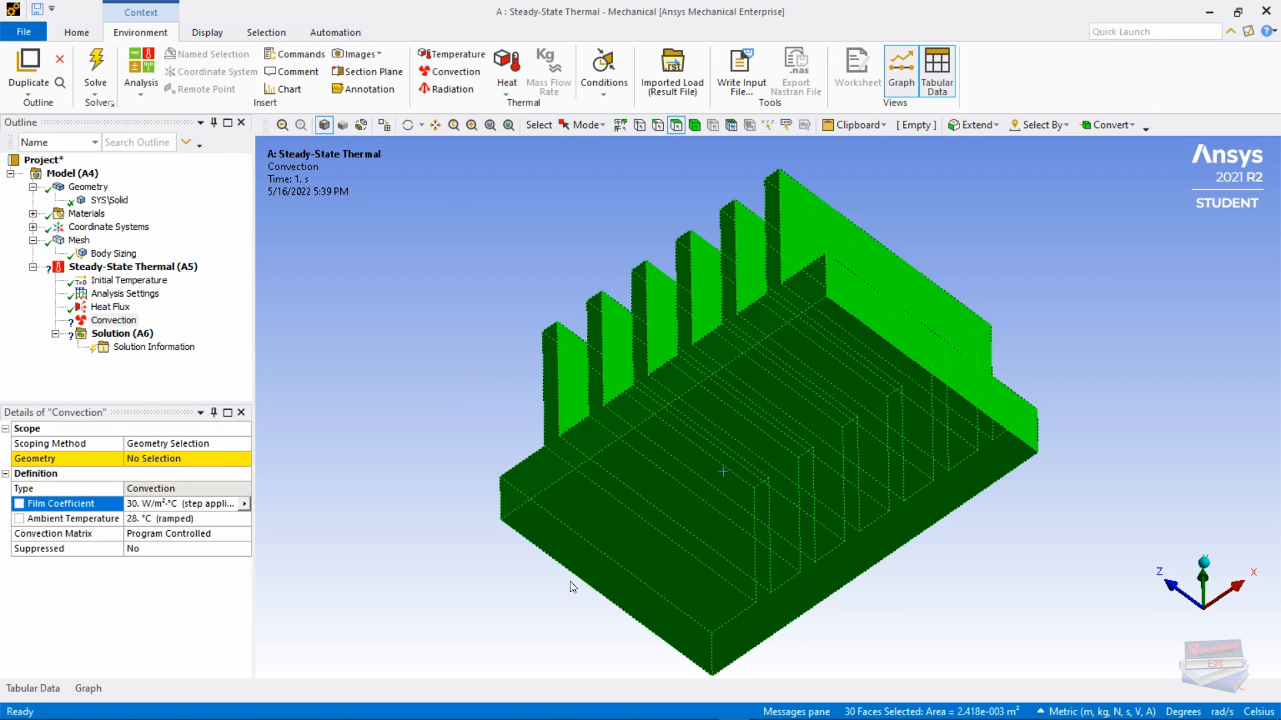
ctrl+click(599, 511)
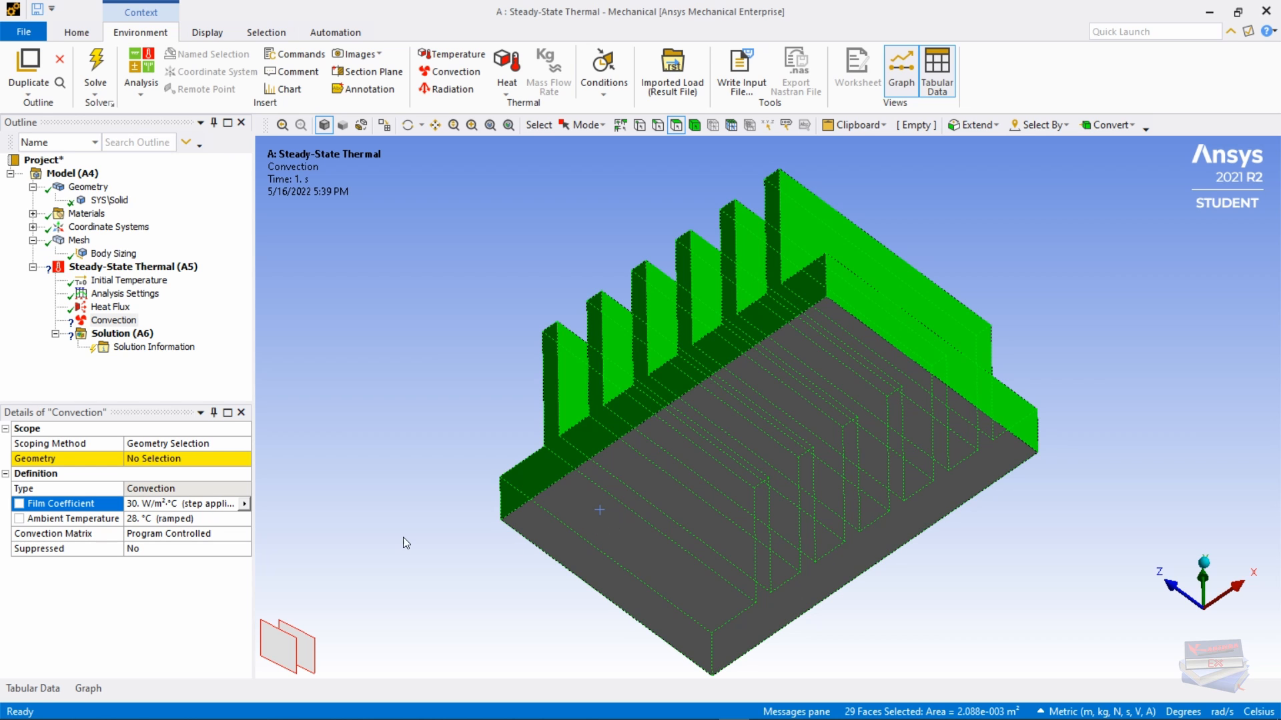
click(133, 460)
click(139, 462)
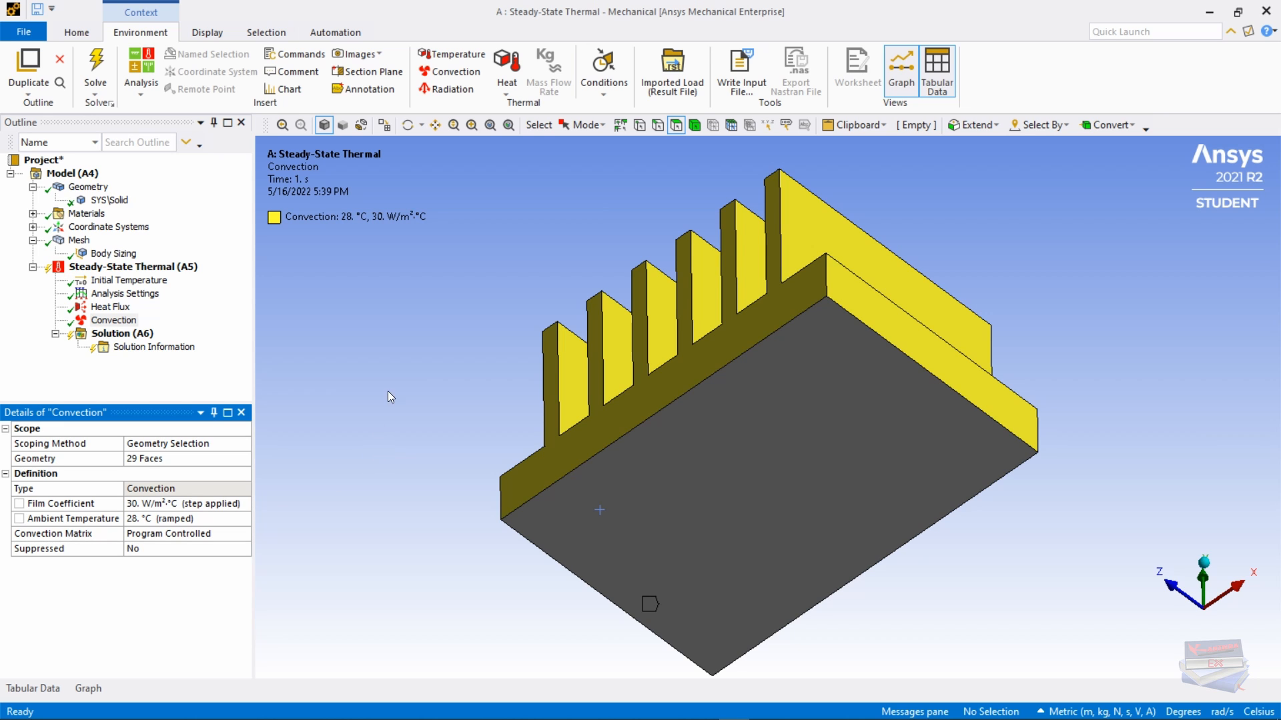
right_click(415, 289)
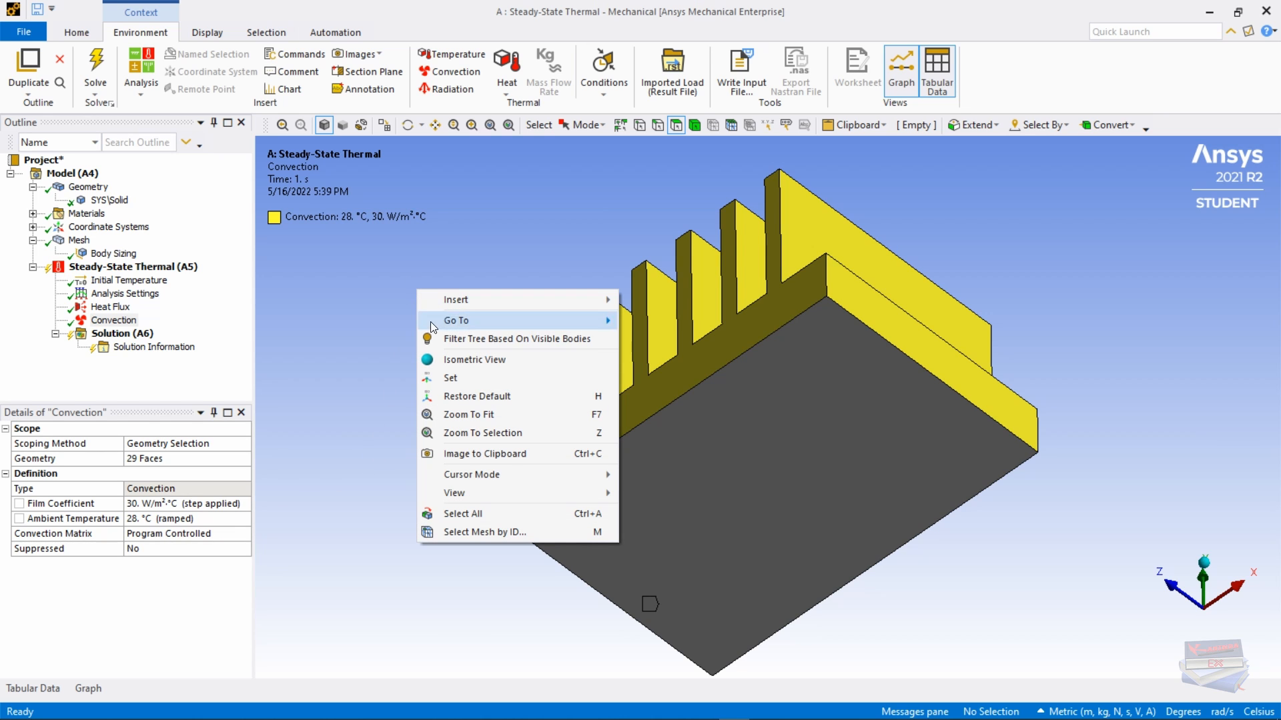
click(451, 361)
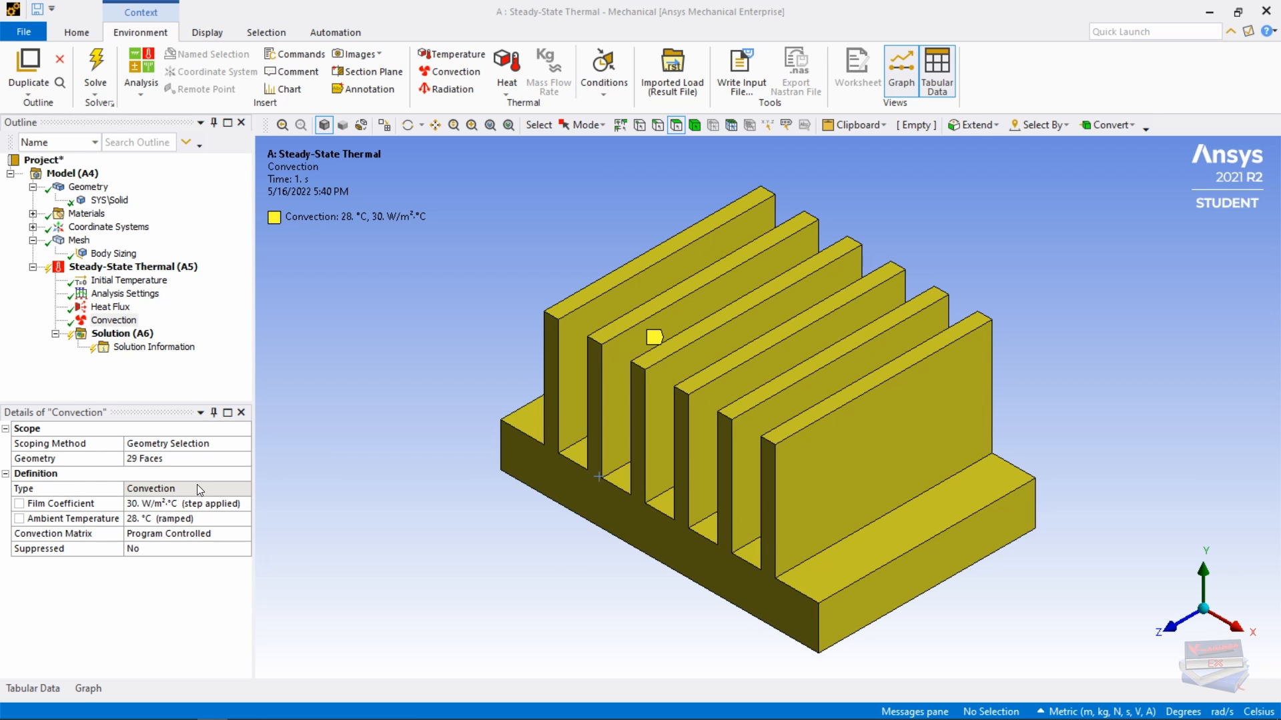
Step: Insert Temperature, Total Heat Flux and Directional Heat Flux results, orienting the directional one along Y Axis
click(124, 334)
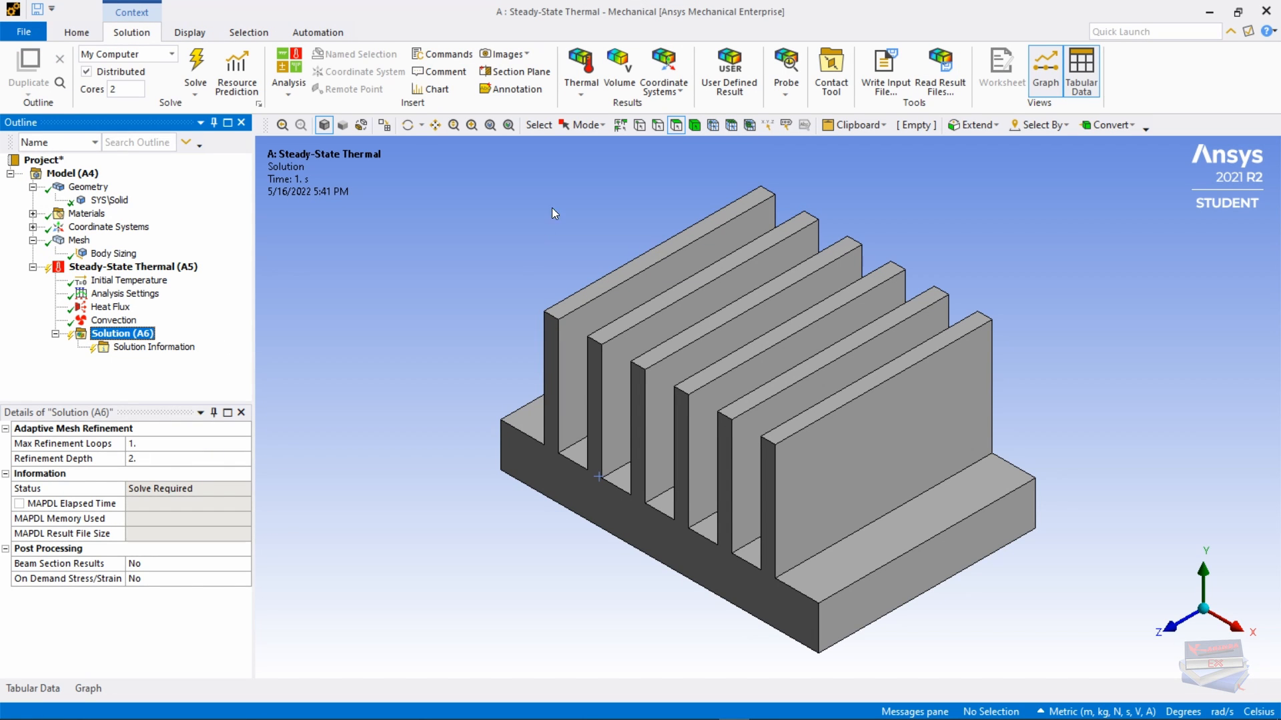
click(581, 99)
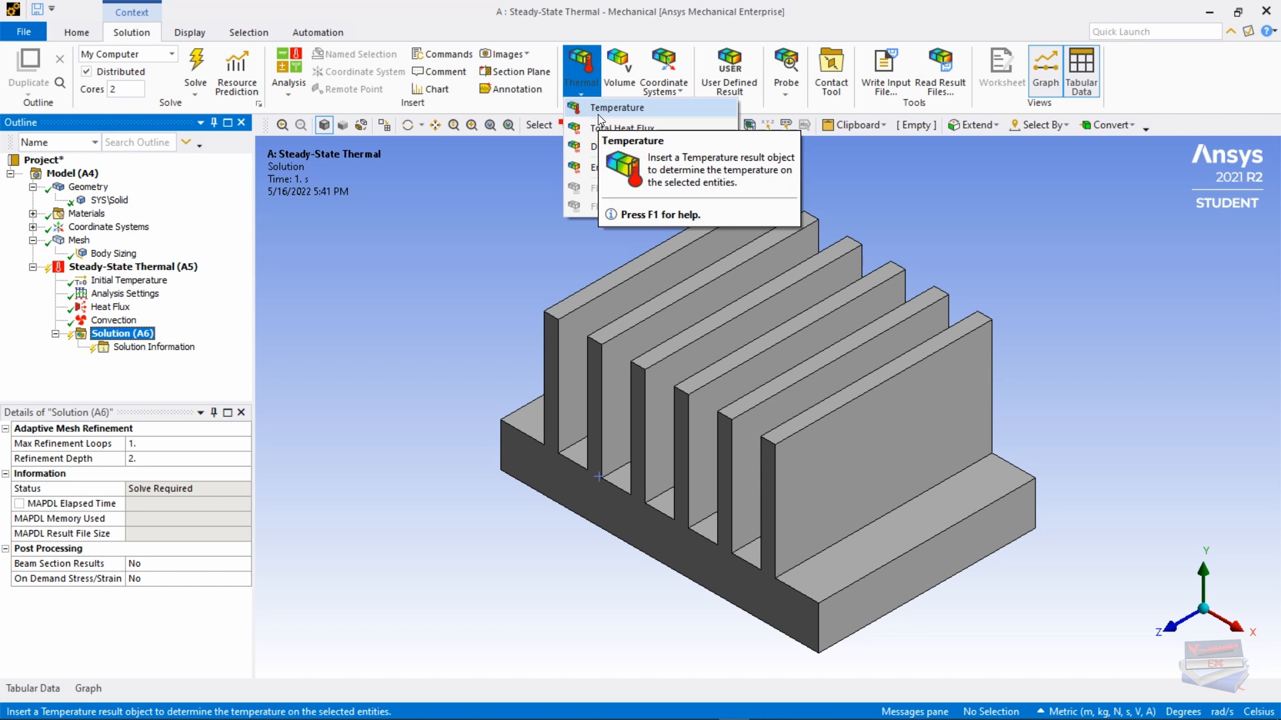
click(597, 114)
click(582, 100)
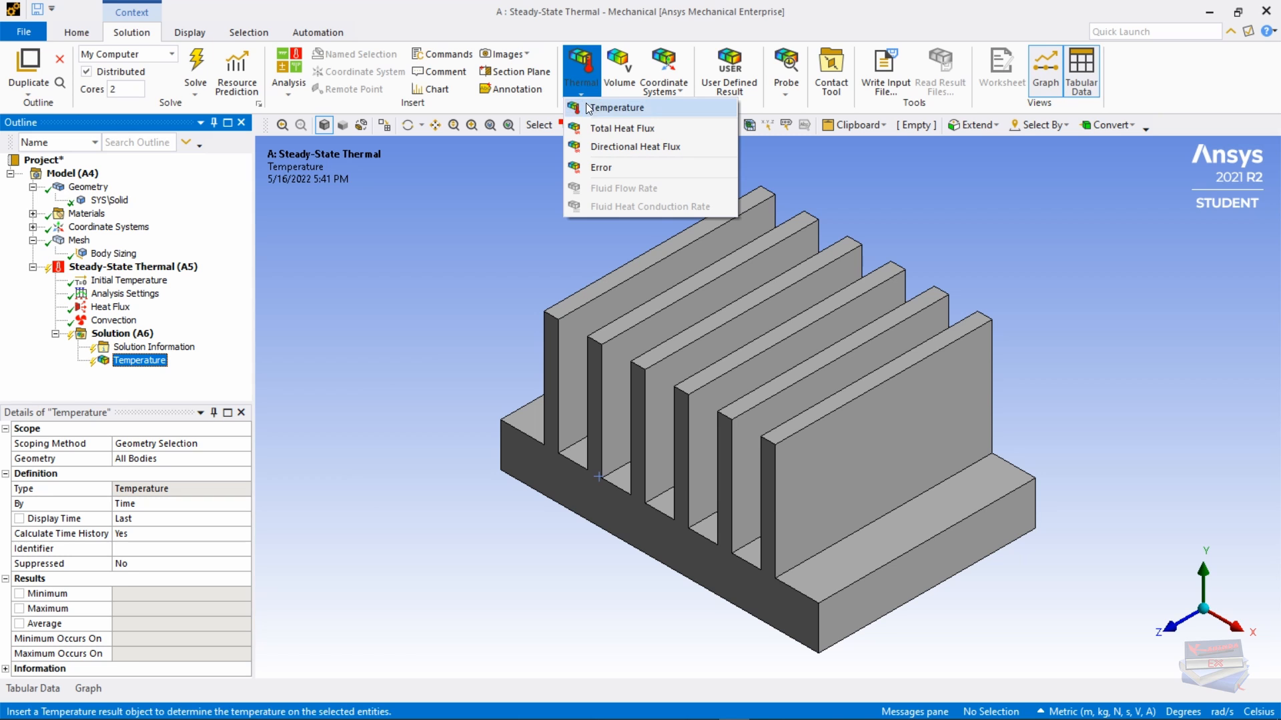
click(595, 126)
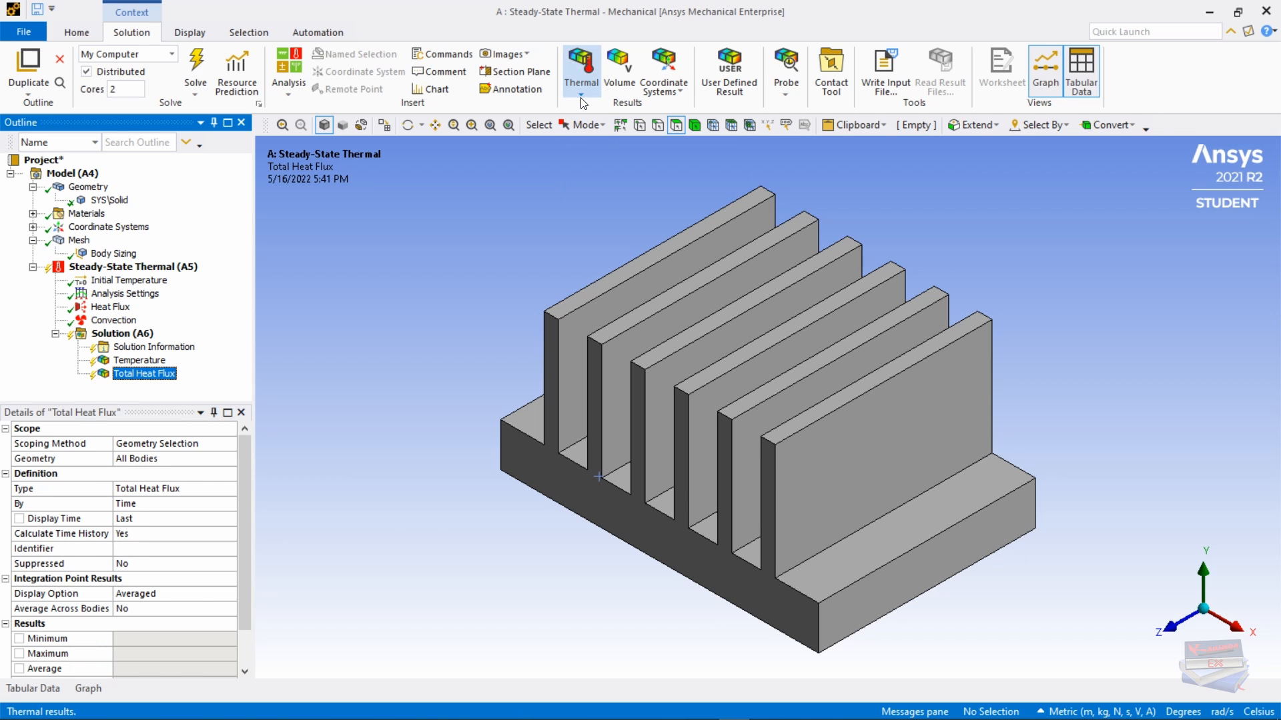
click(583, 101)
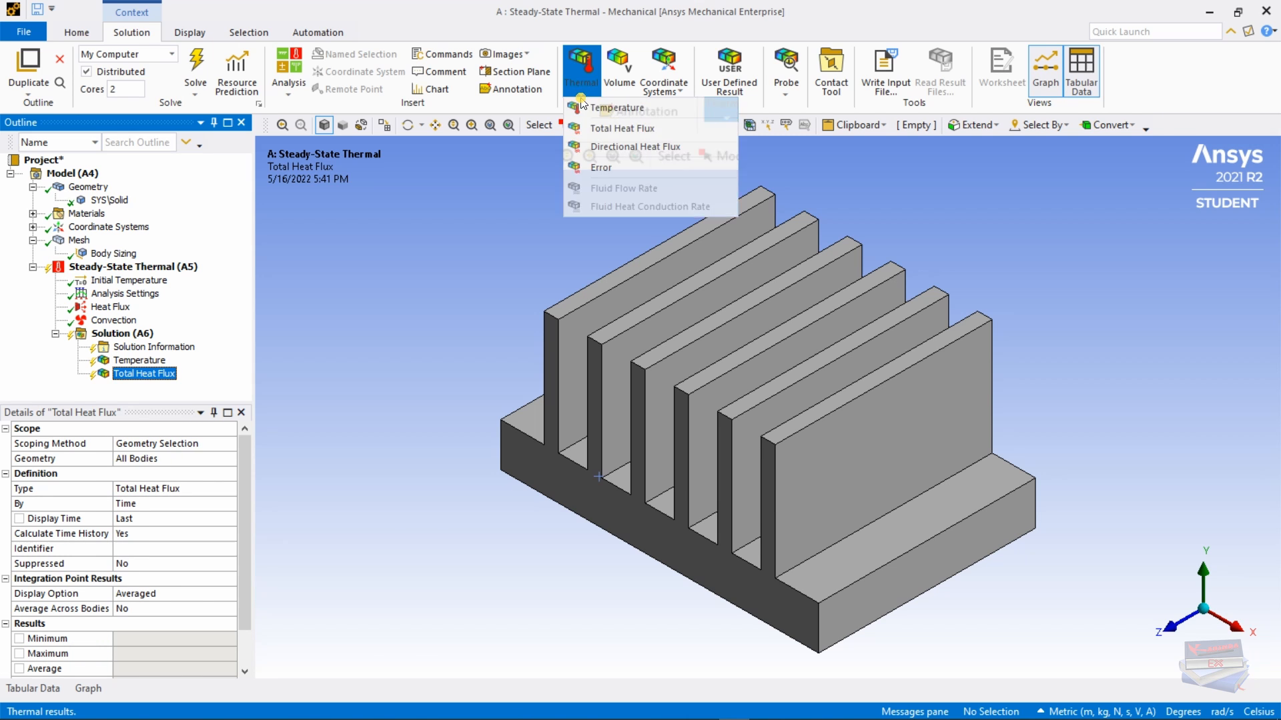
click(605, 148)
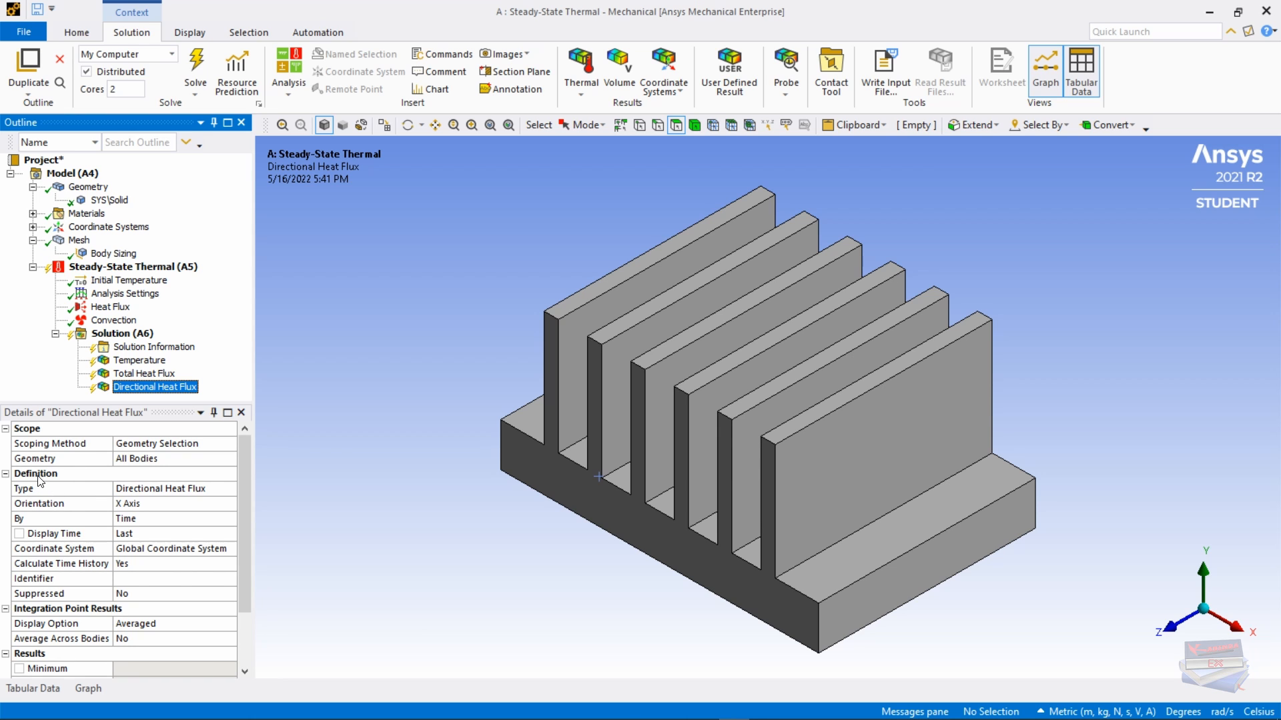
click(172, 509)
click(229, 505)
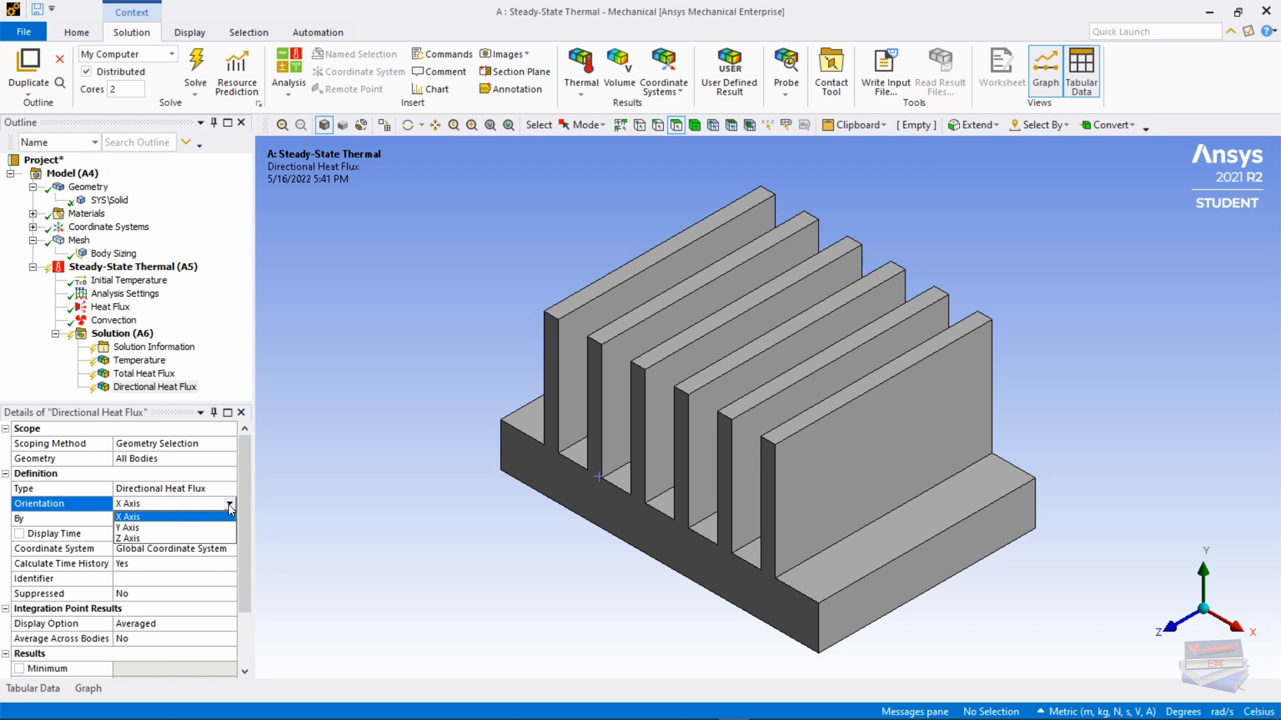
click(156, 528)
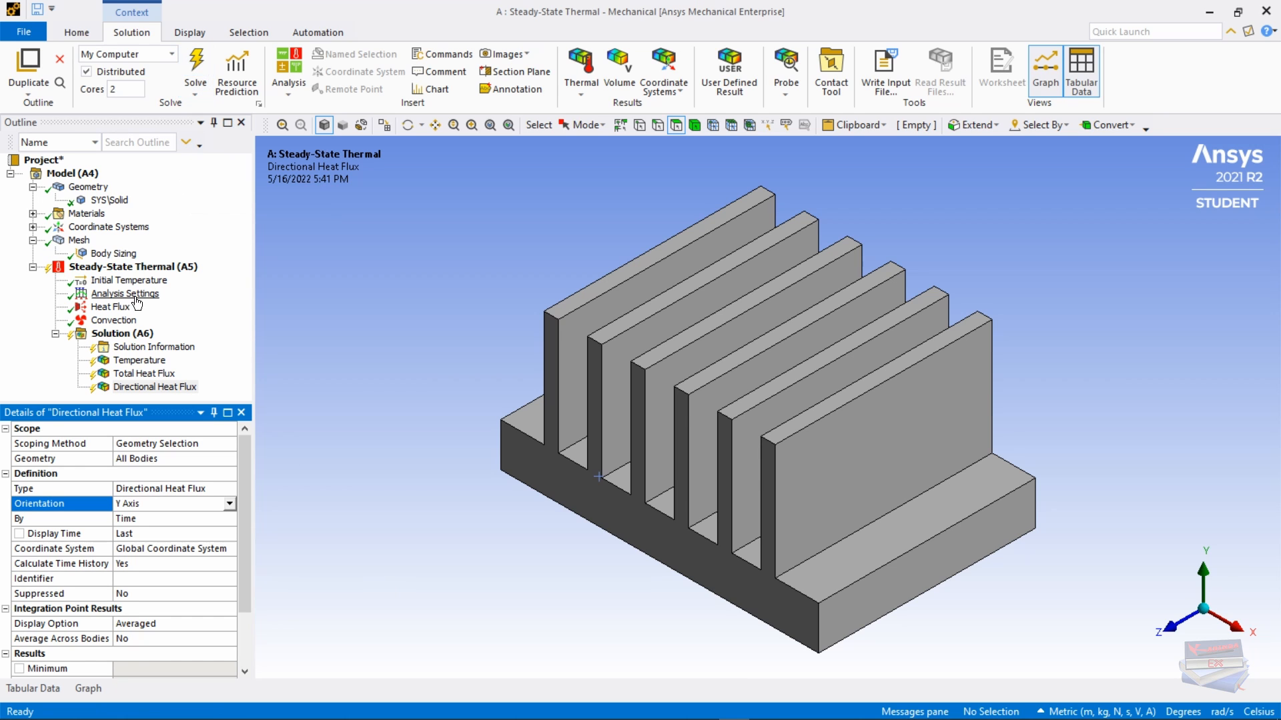
Step: Solve the analysis and display the Temperature contours, ranging 33.227–33.331 °C
right_click(120, 336)
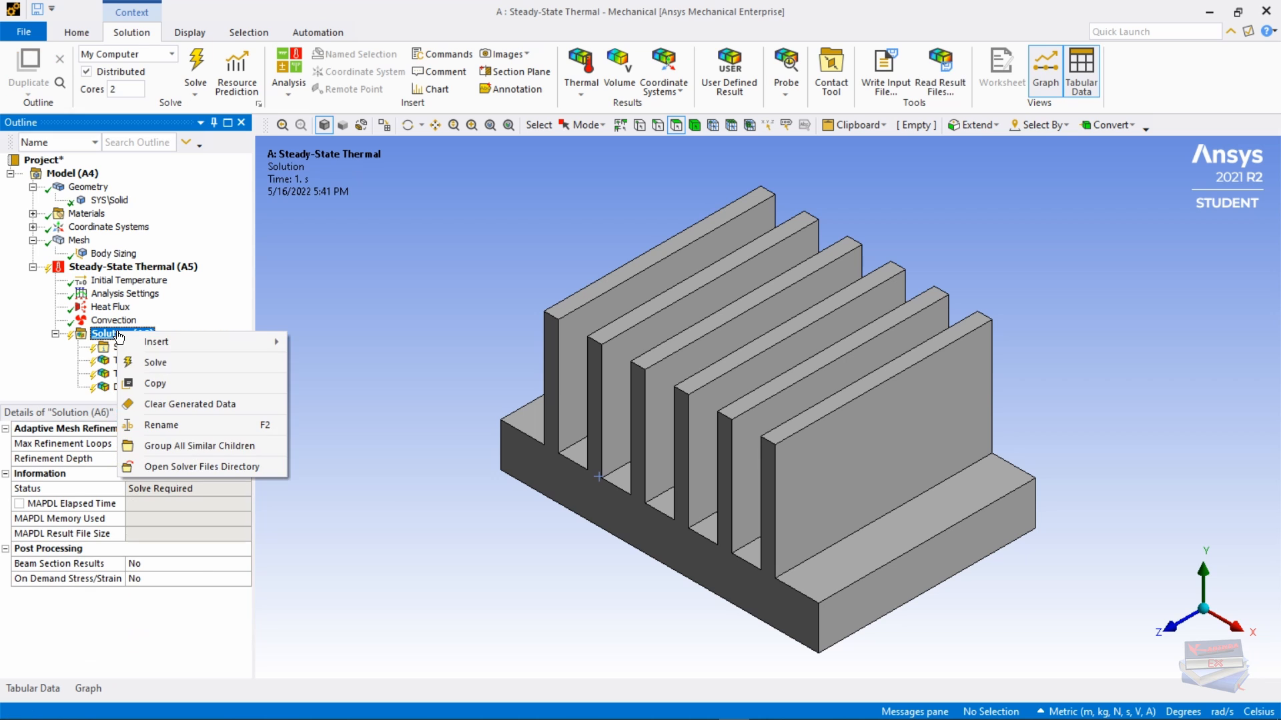
click(150, 363)
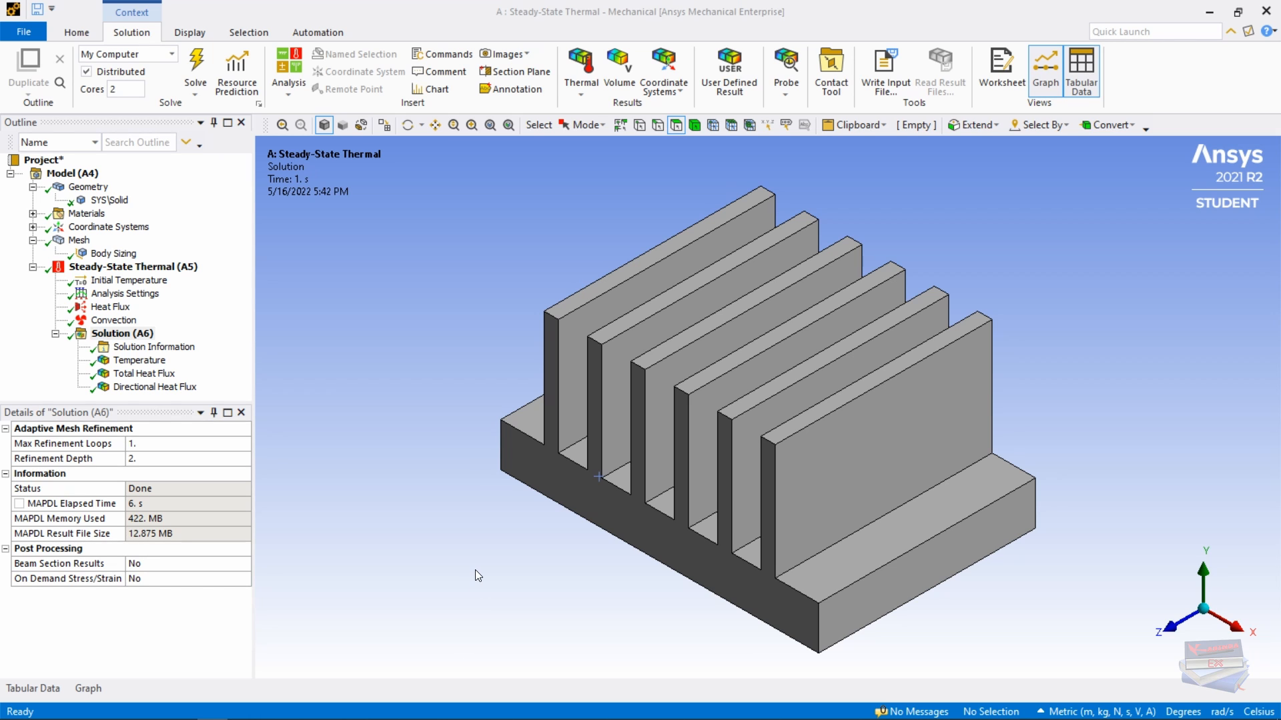
click(139, 360)
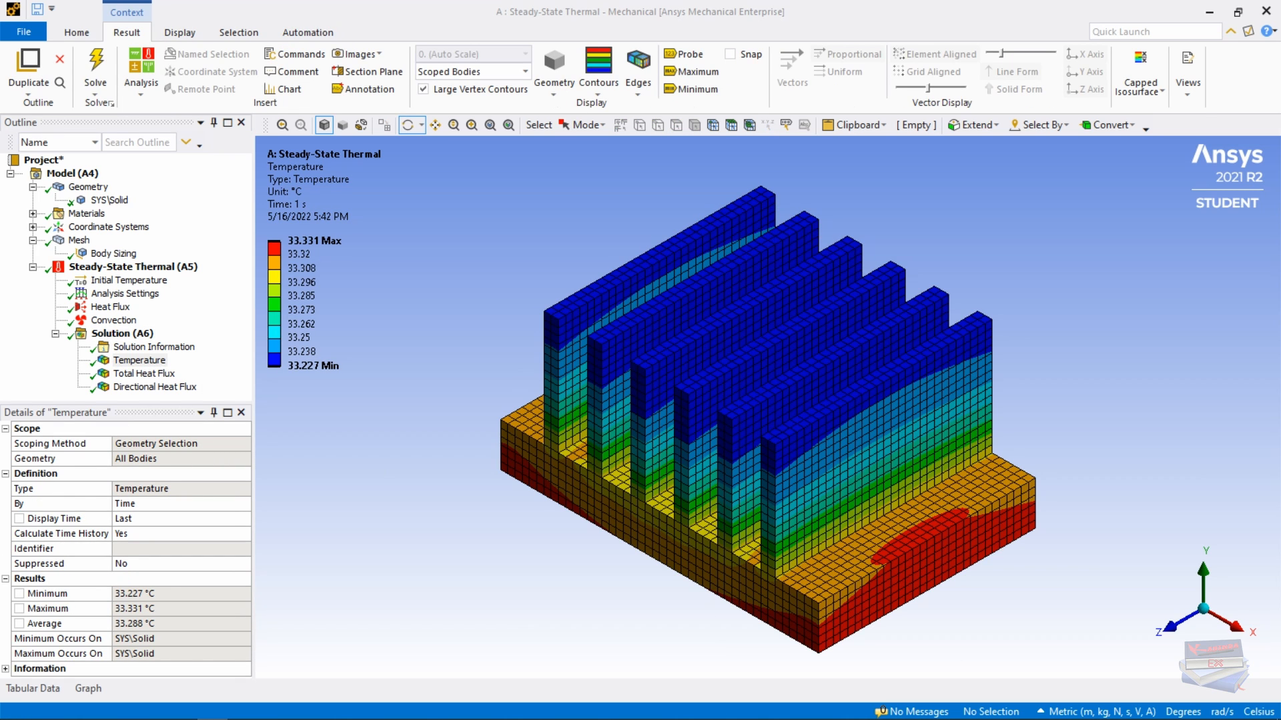
Step: Hide the mesh edges on the temperature contour plot
click(638, 97)
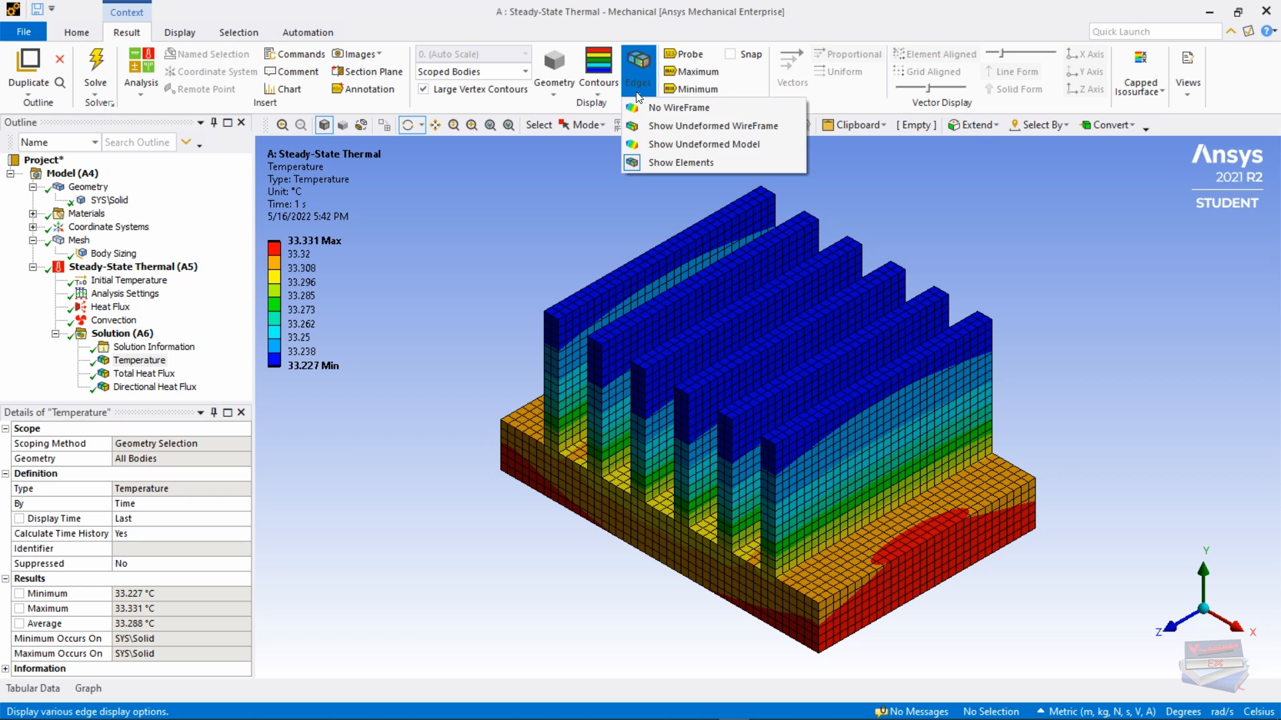
click(655, 108)
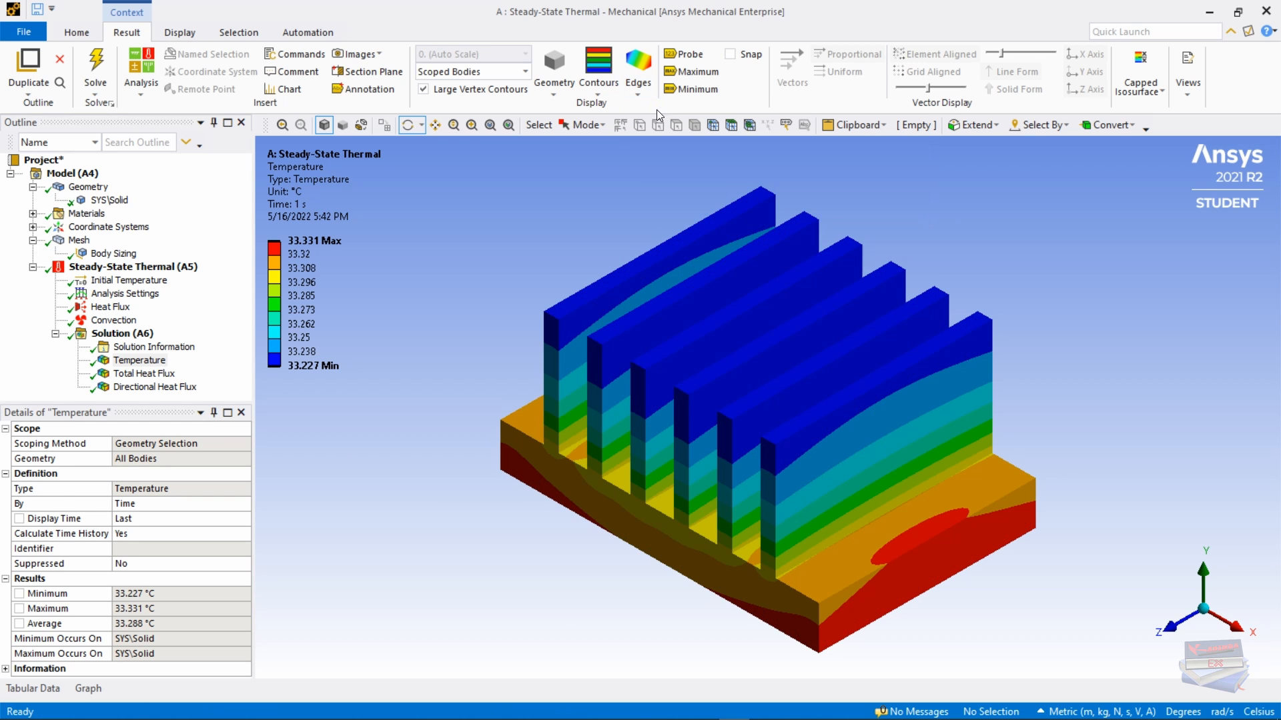
mouse_move(548, 535)
mouse_down()
mouse_move(500, 517)
mouse_move(590, 544)
mouse_move(561, 525)
mouse_move(560, 537)
mouse_move(565, 519)
mouse_up()
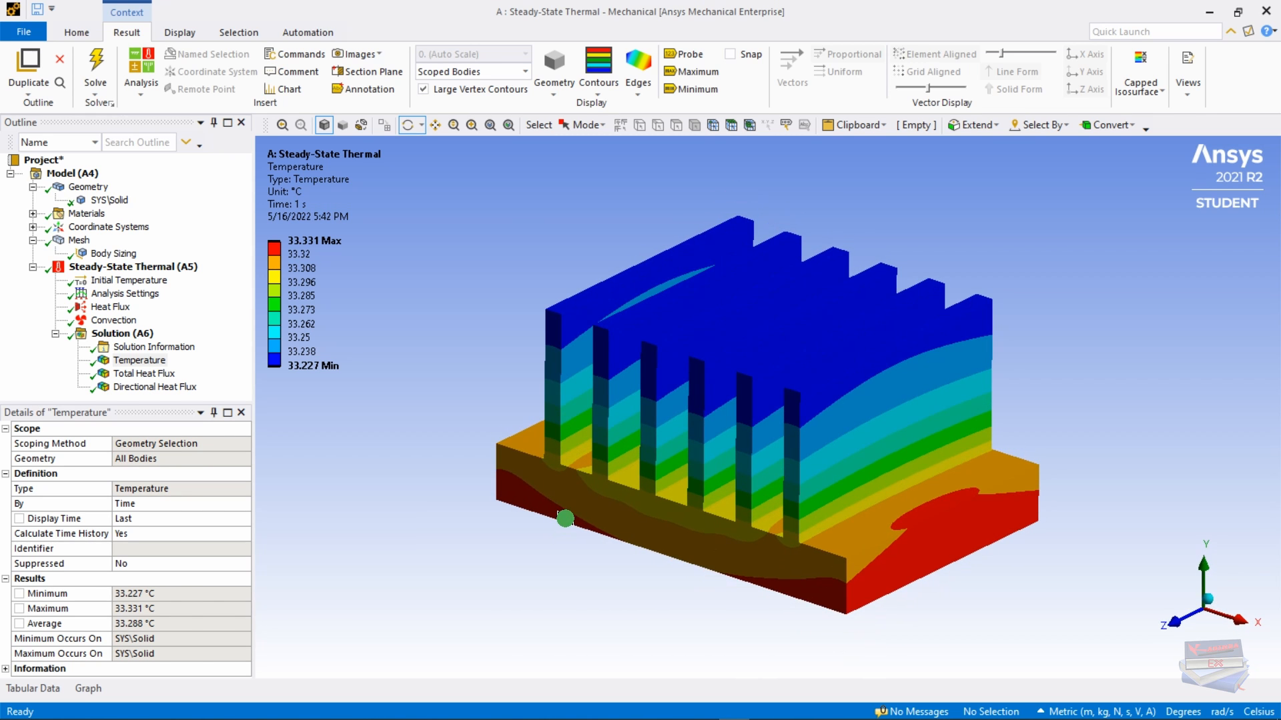
Step: Play and stop the temperature animation, then tabulate min 33.227, max 33.331, average 33.288 °C
click(93, 690)
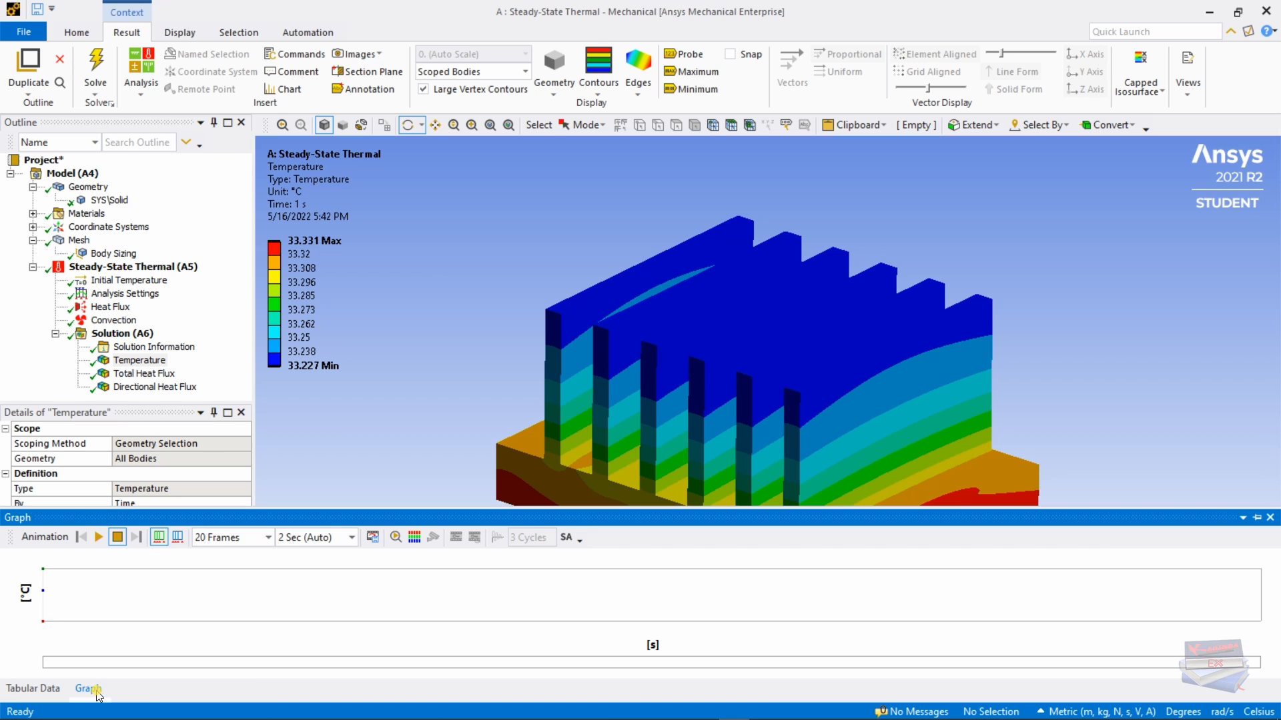
click(98, 537)
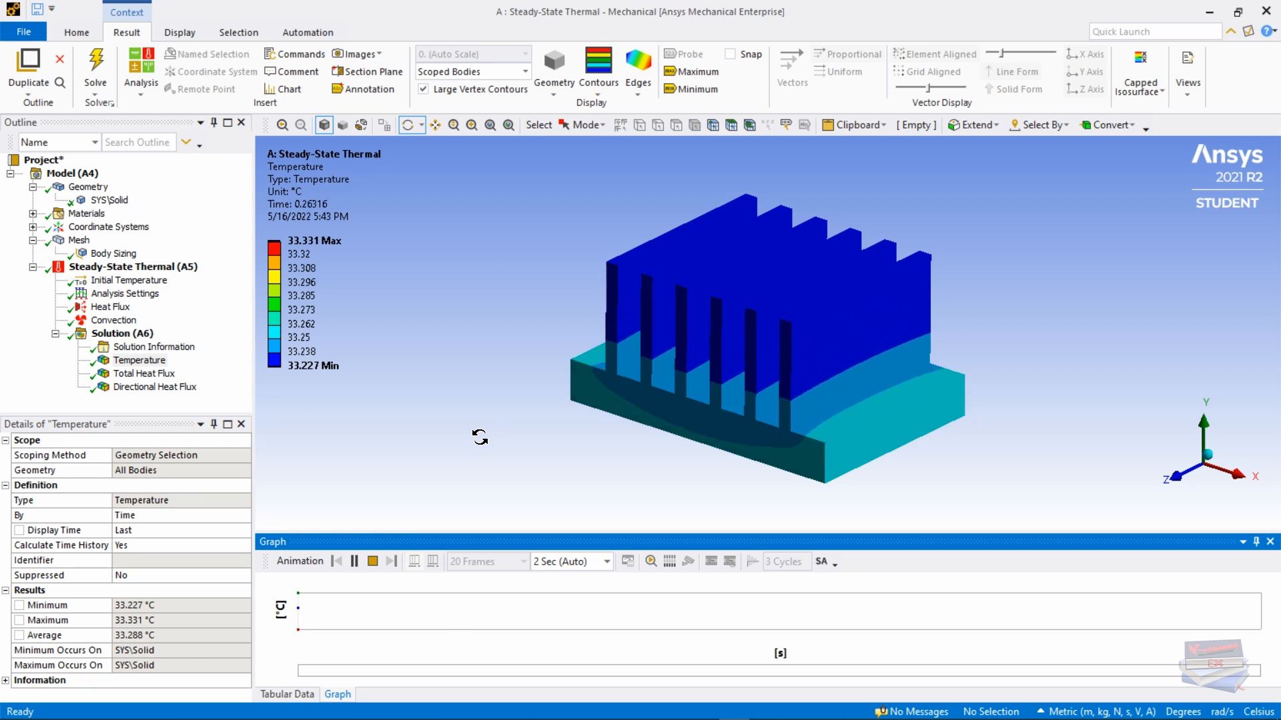
click(372, 562)
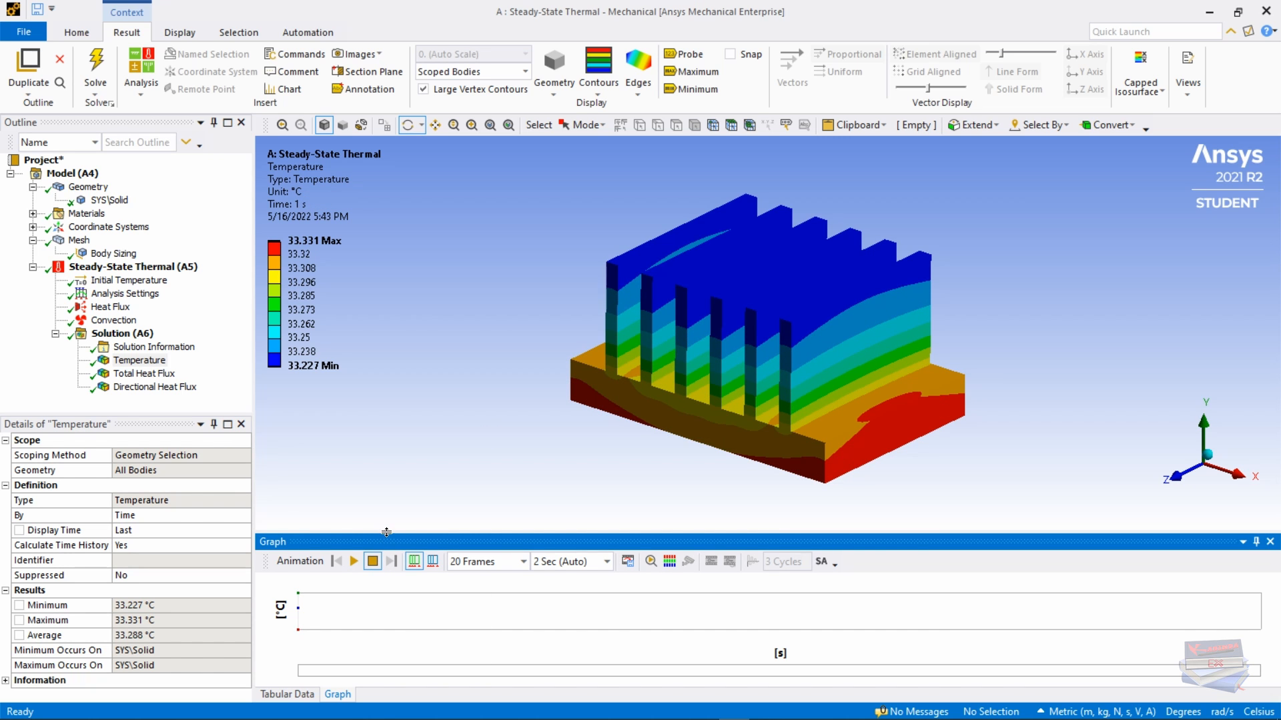
click(291, 697)
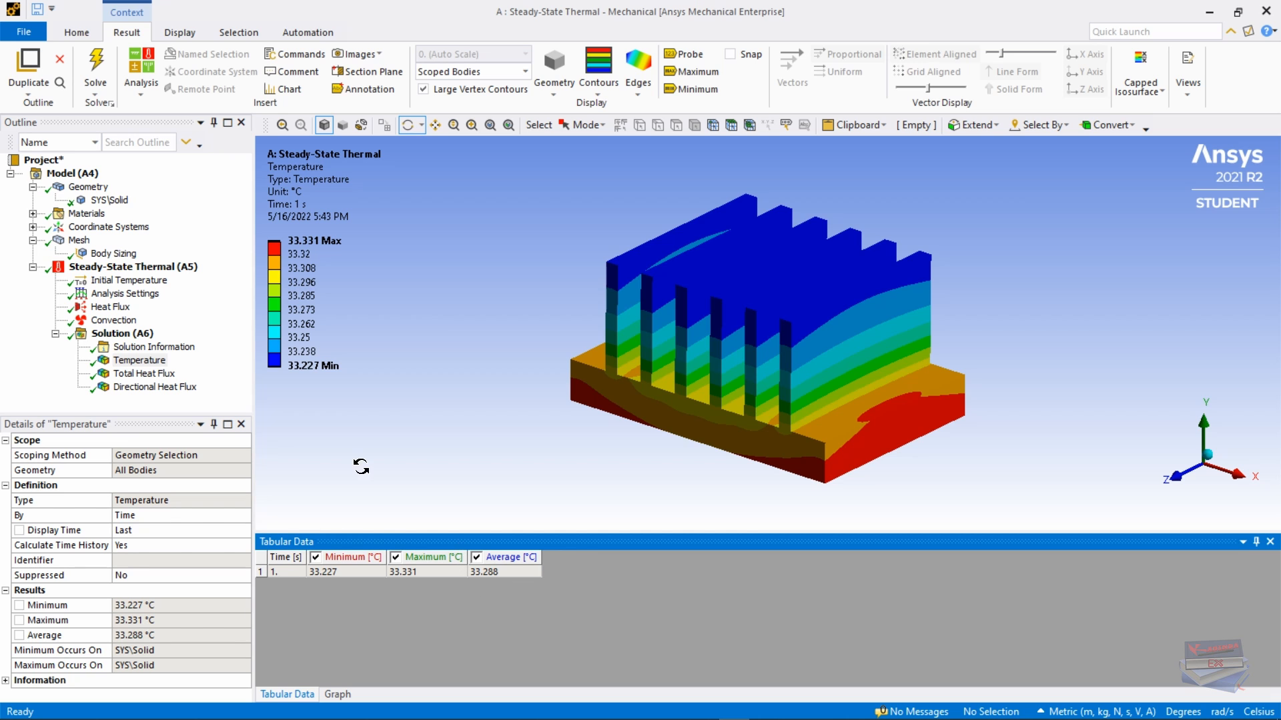
Step: Display the Total Heat Flux result as vector arrows and inspect the fins
click(138, 375)
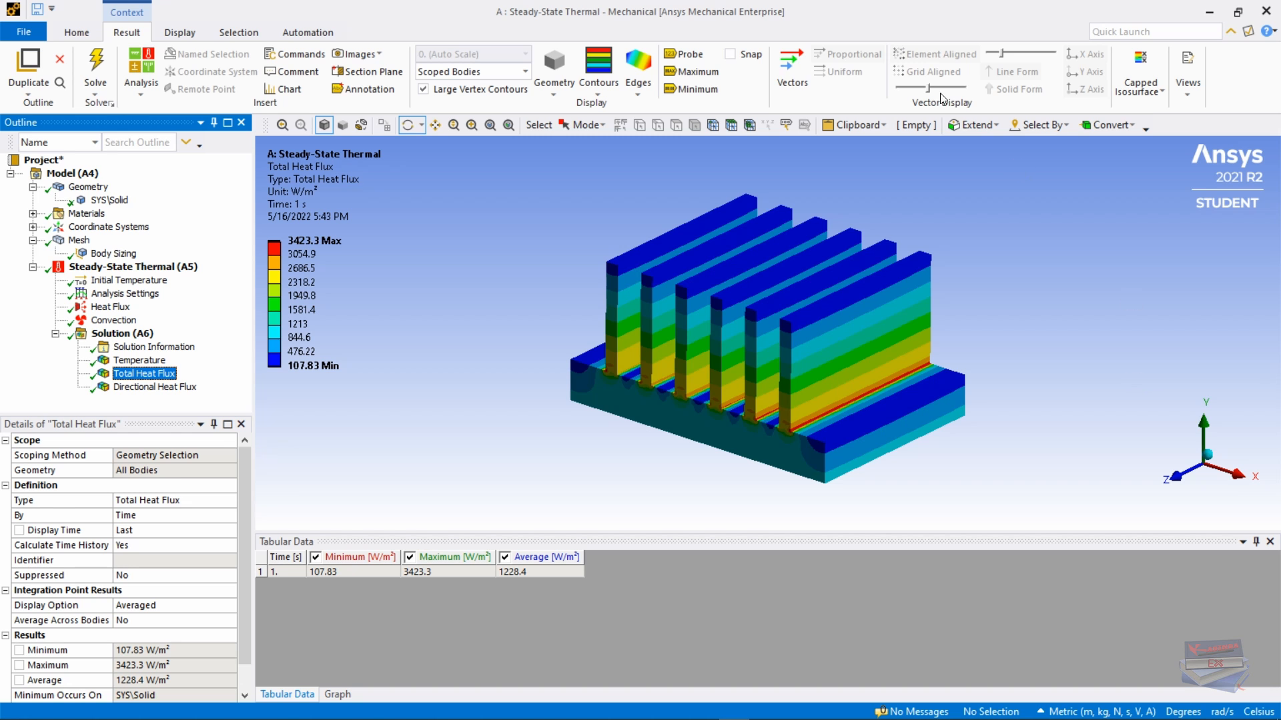
click(788, 68)
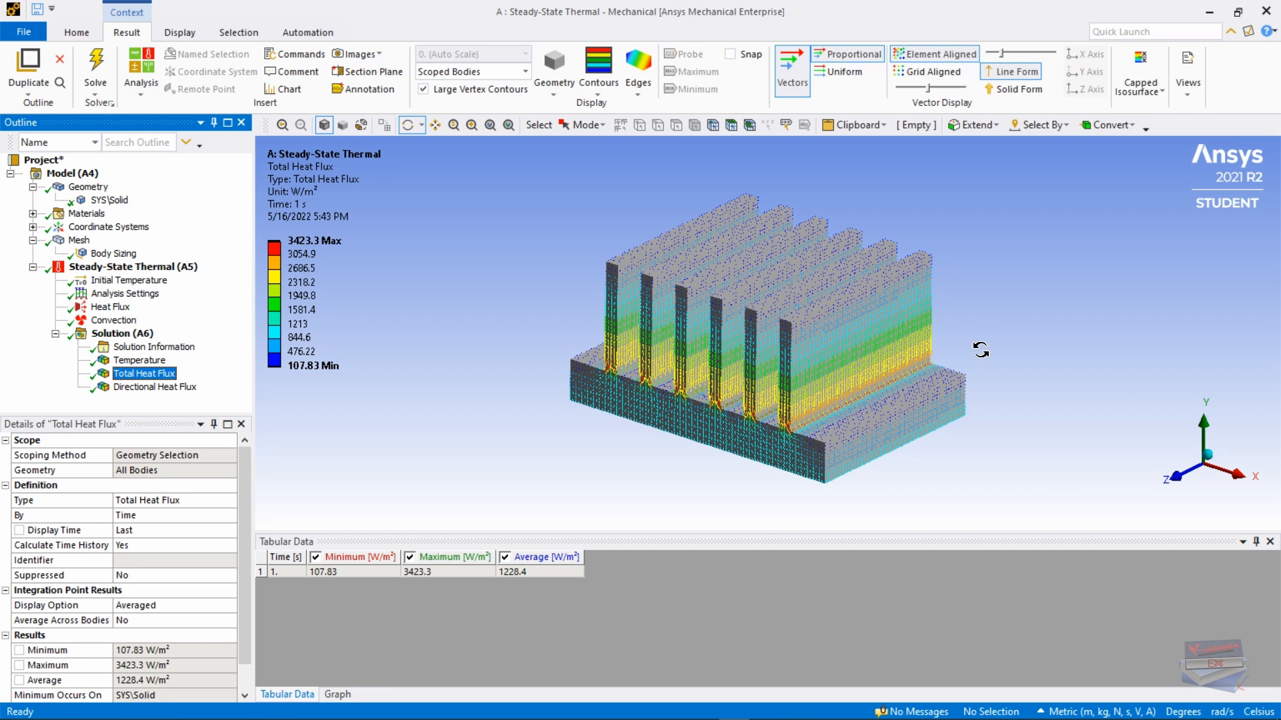
click(1257, 542)
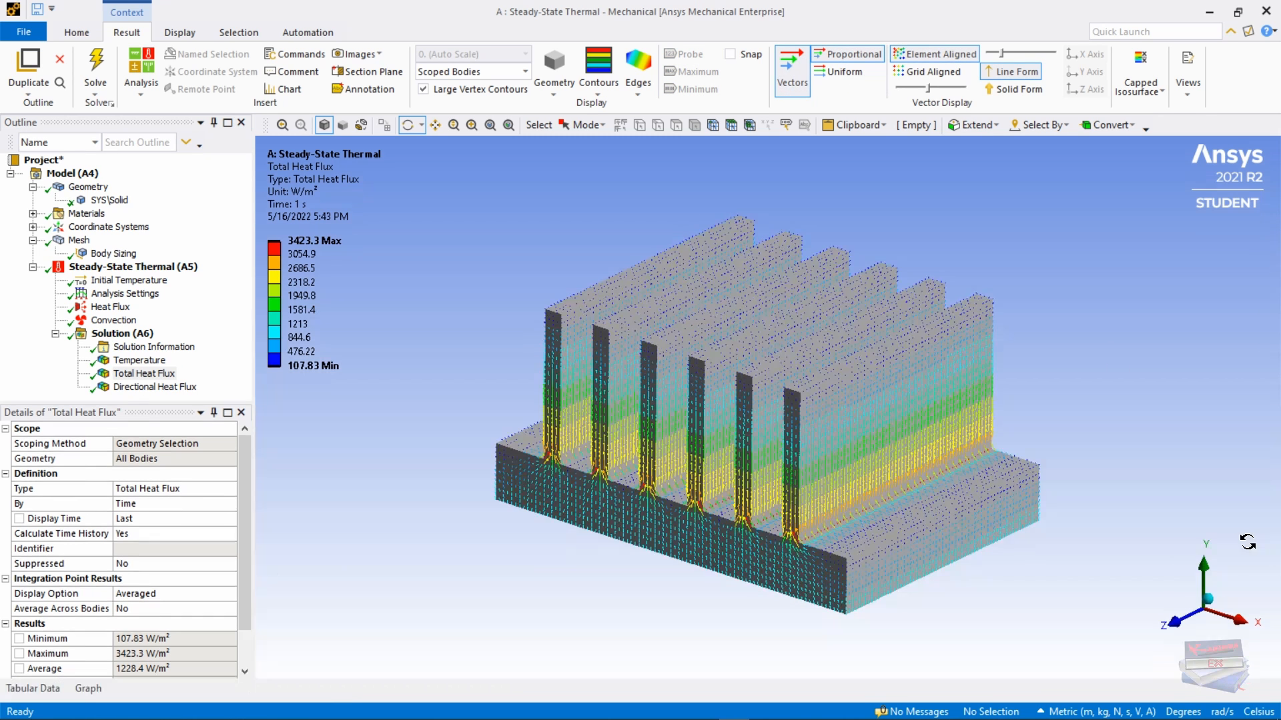
scroll(789, 444, up, 2)
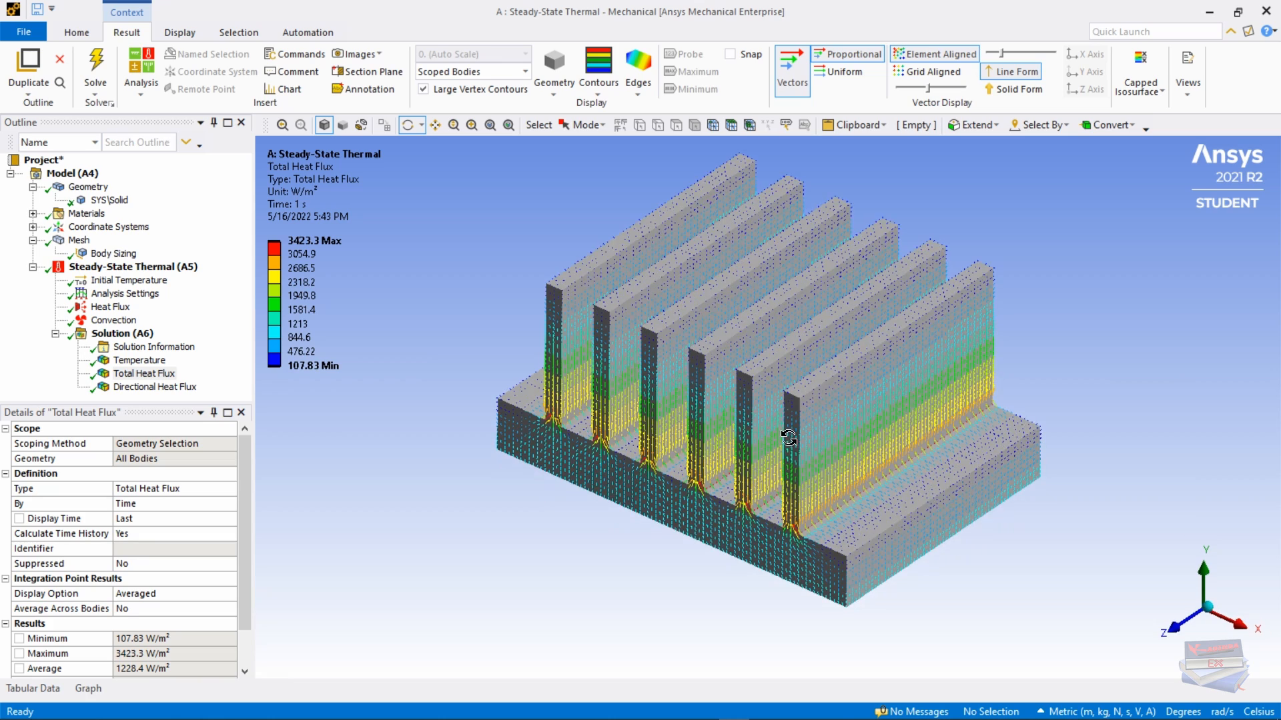
mouse_move(790, 421)
middle_down()
mouse_move(789, 383)
mouse_move(786, 427)
middle_up()
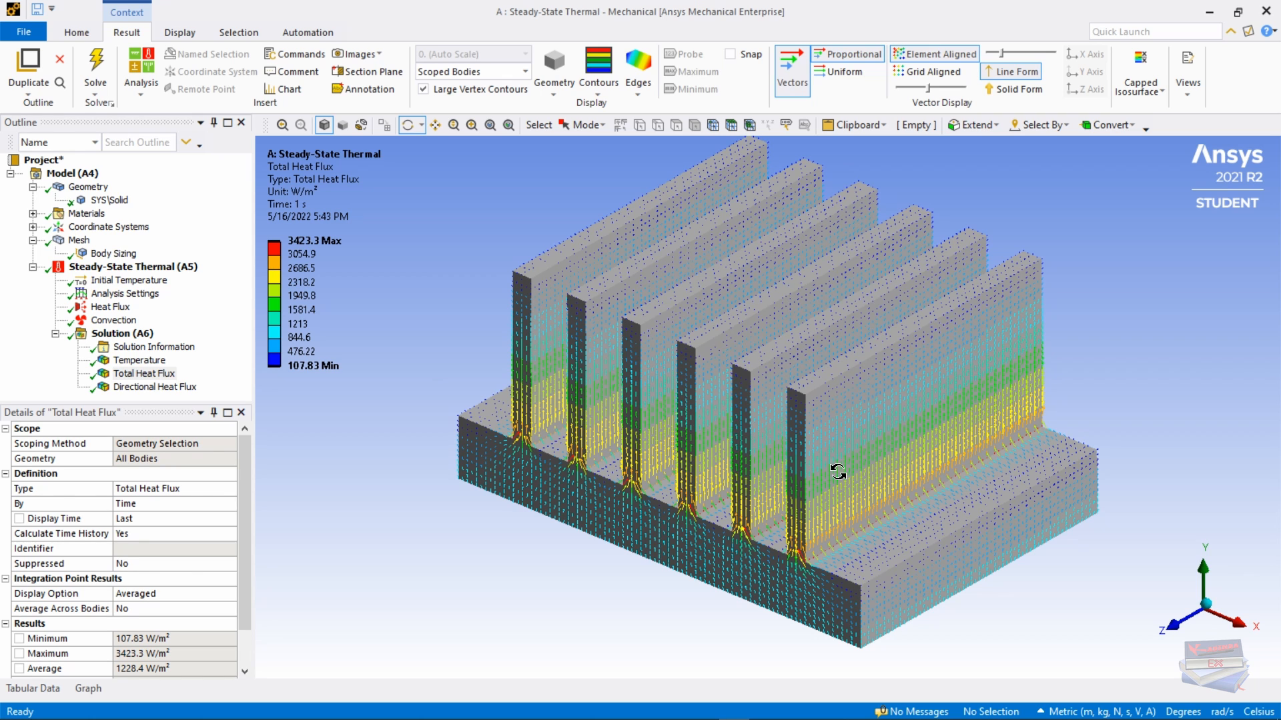
middle_drag(694, 443, 721, 441)
scroll(707, 453, up, 3)
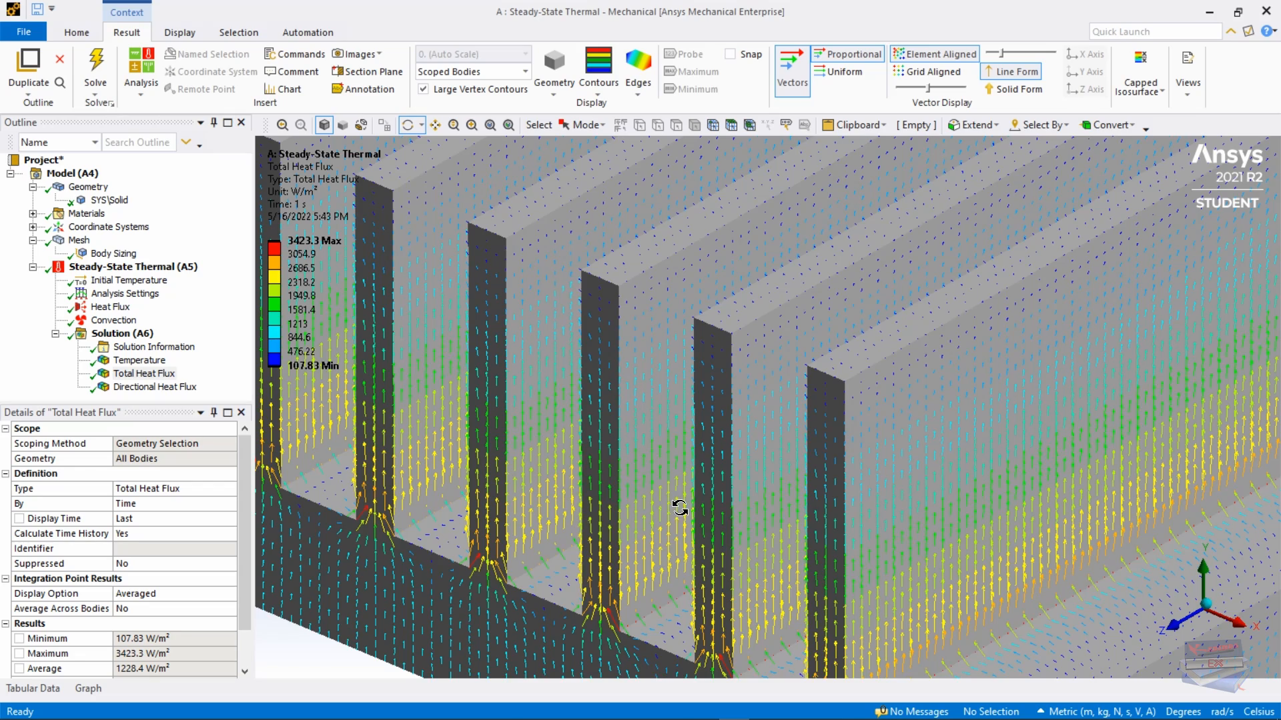
scroll(679, 509, down, 5)
scroll(779, 499, up, 2)
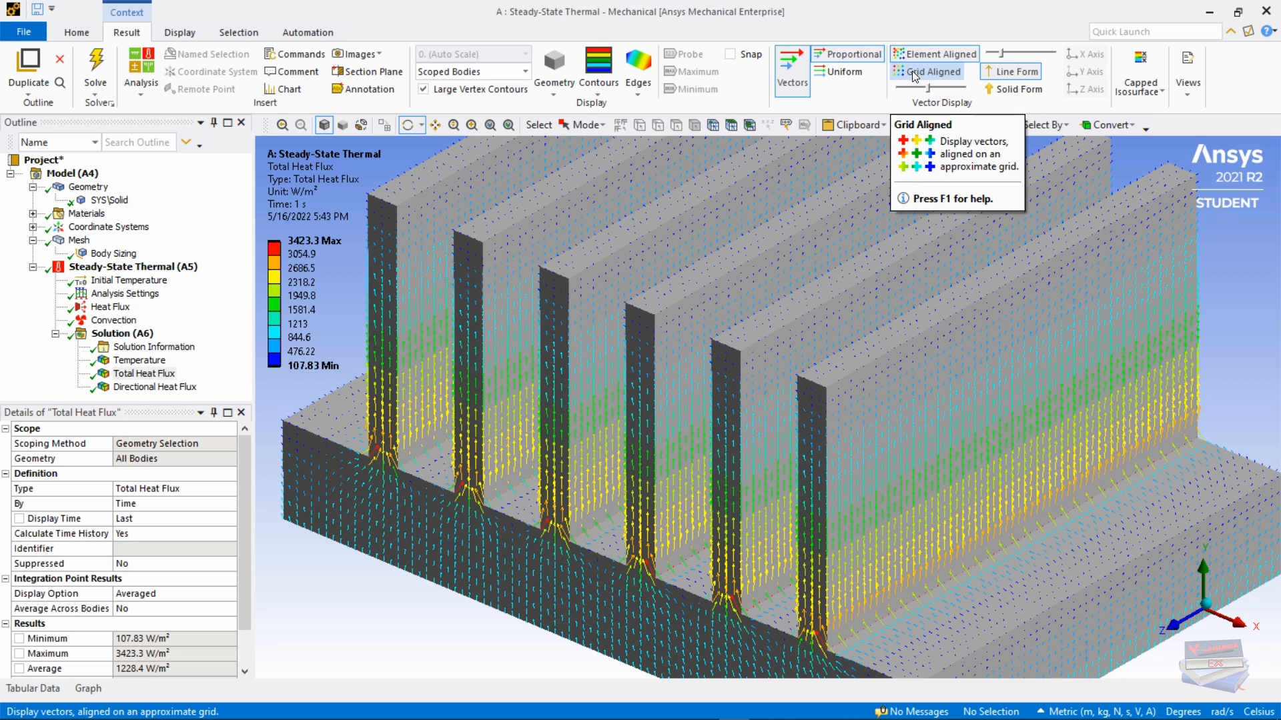
Step: Try solid and line vector forms, adjust arrow length, and test uniform grid-aligned vectors
click(1014, 93)
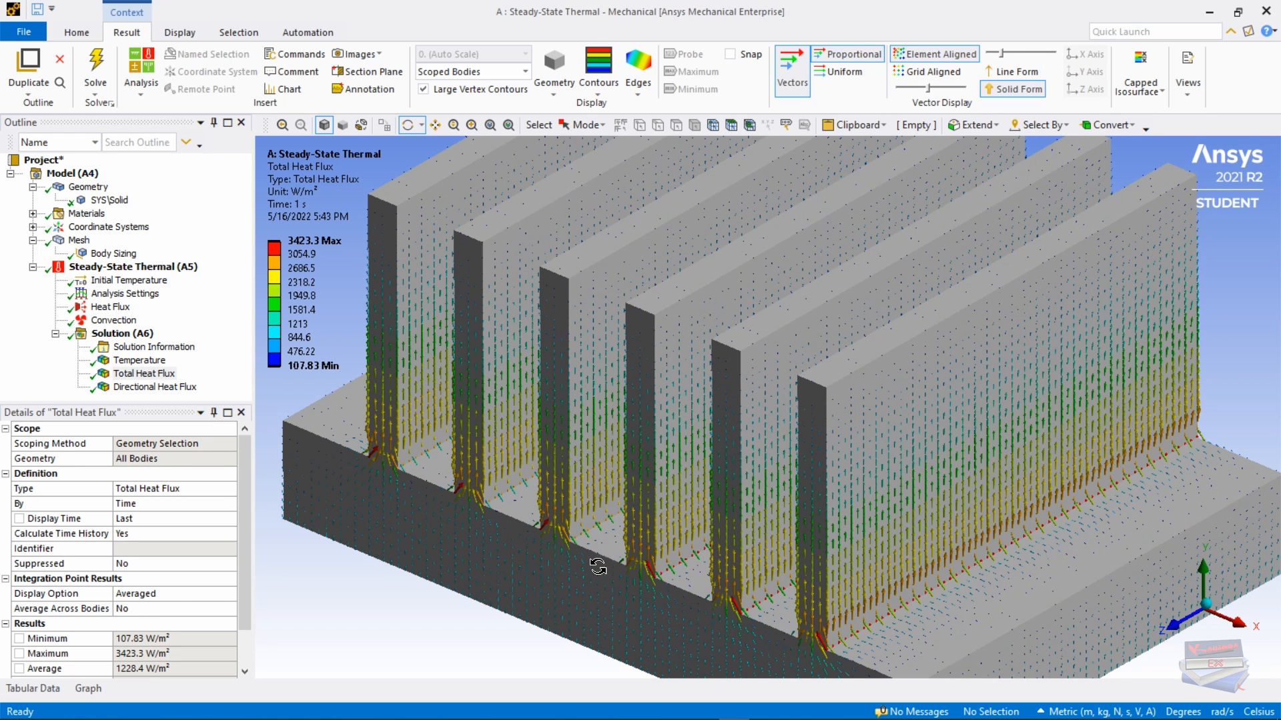
drag(928, 89, 943, 89)
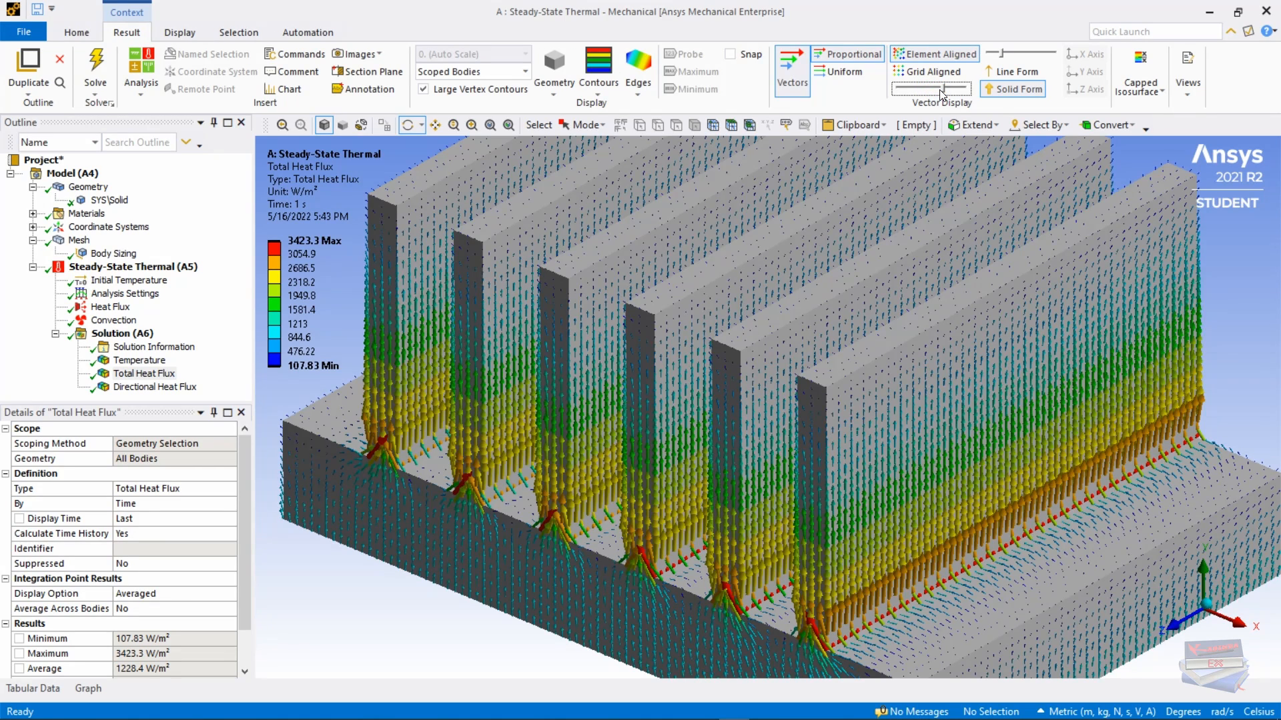
click(987, 76)
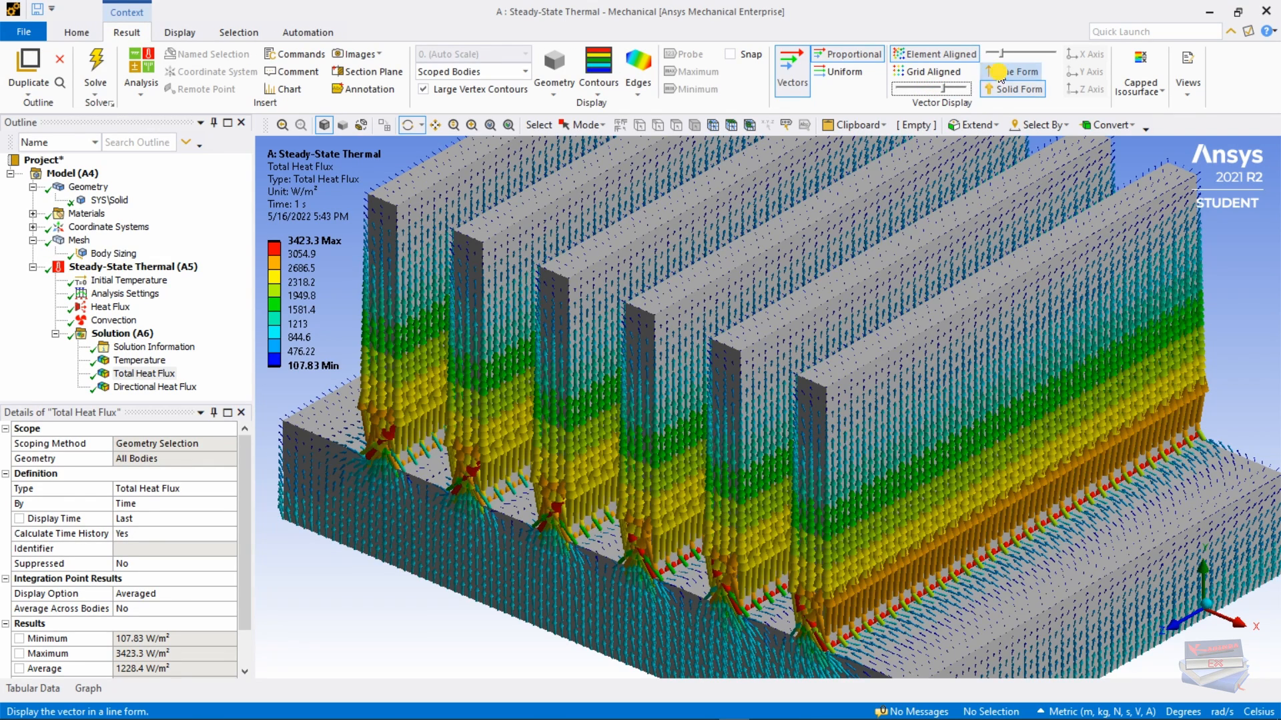
drag(944, 89, 930, 93)
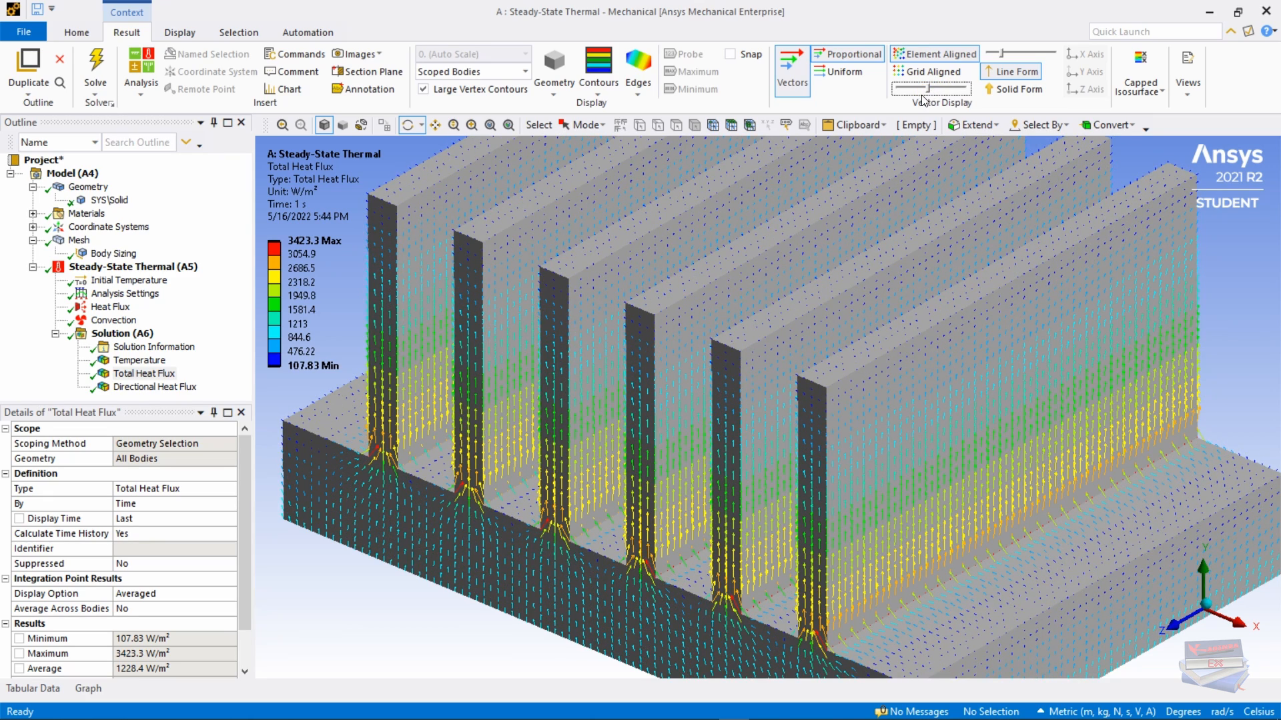
click(835, 72)
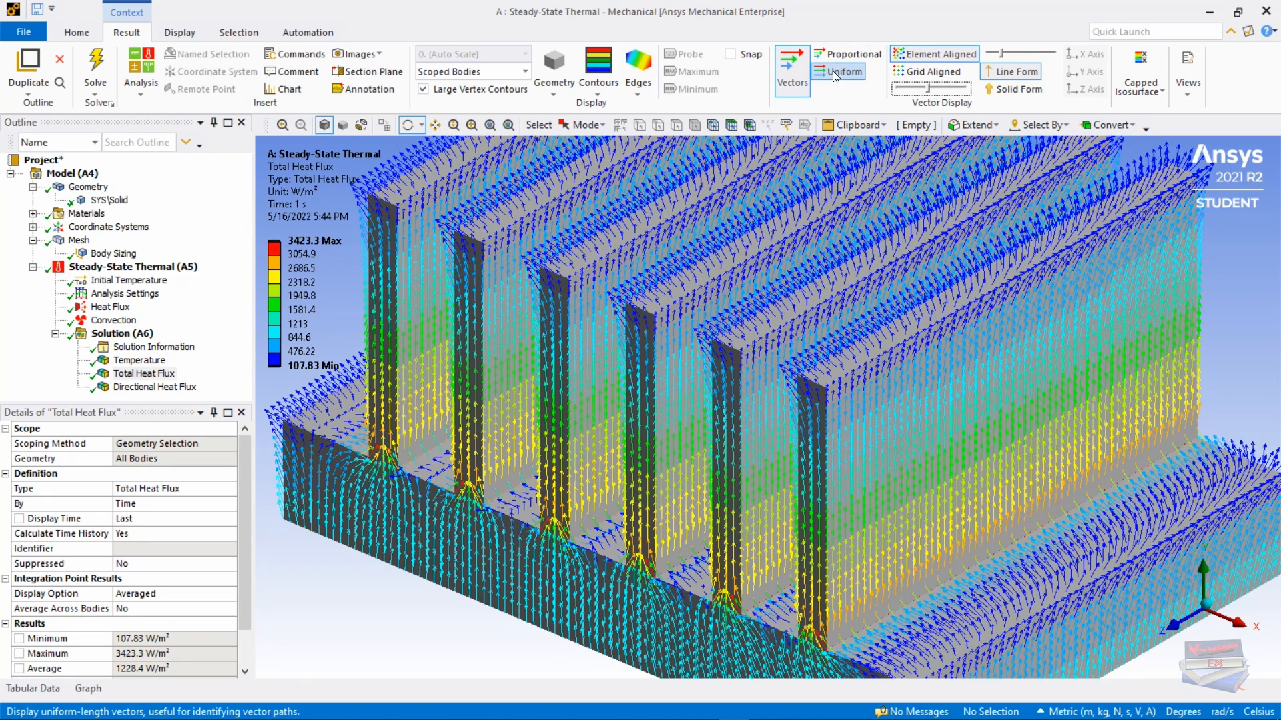
click(911, 72)
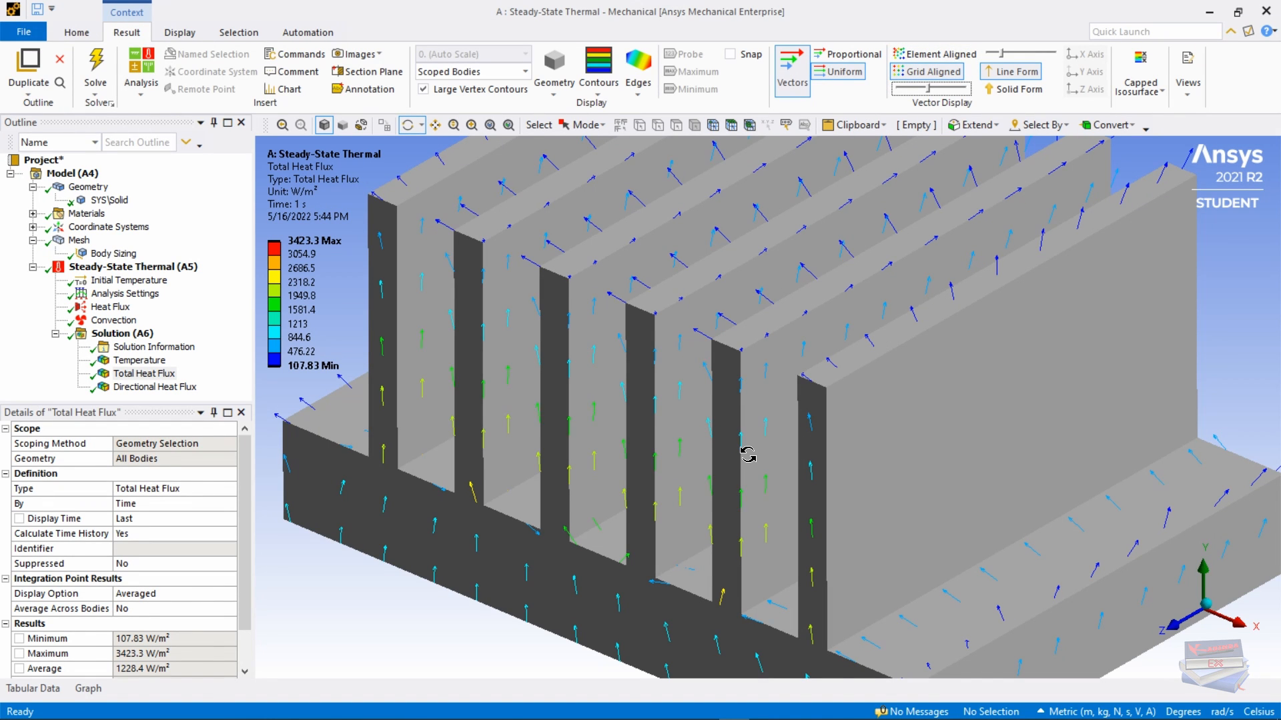
Step: Set the heat flux vectors to element-aligned and proportional to magnitude (107.83–3423.3 W/m²)
scroll(747, 454, down, 6)
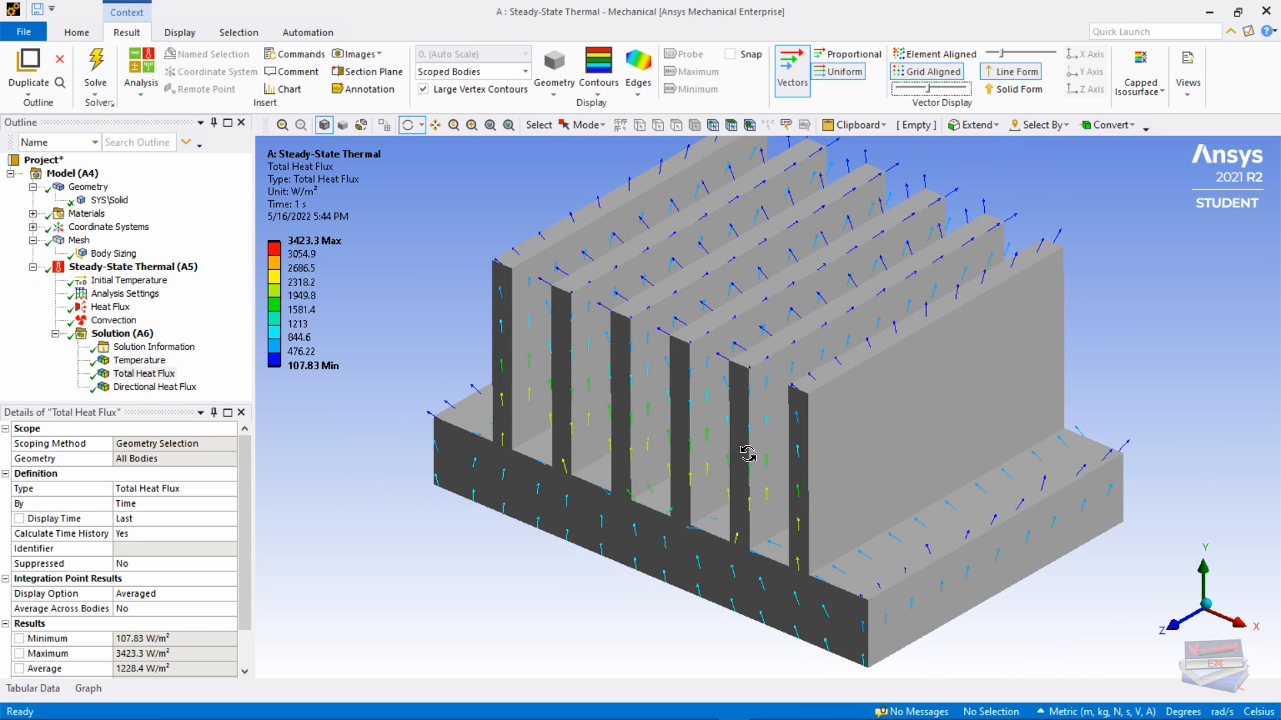
click(934, 54)
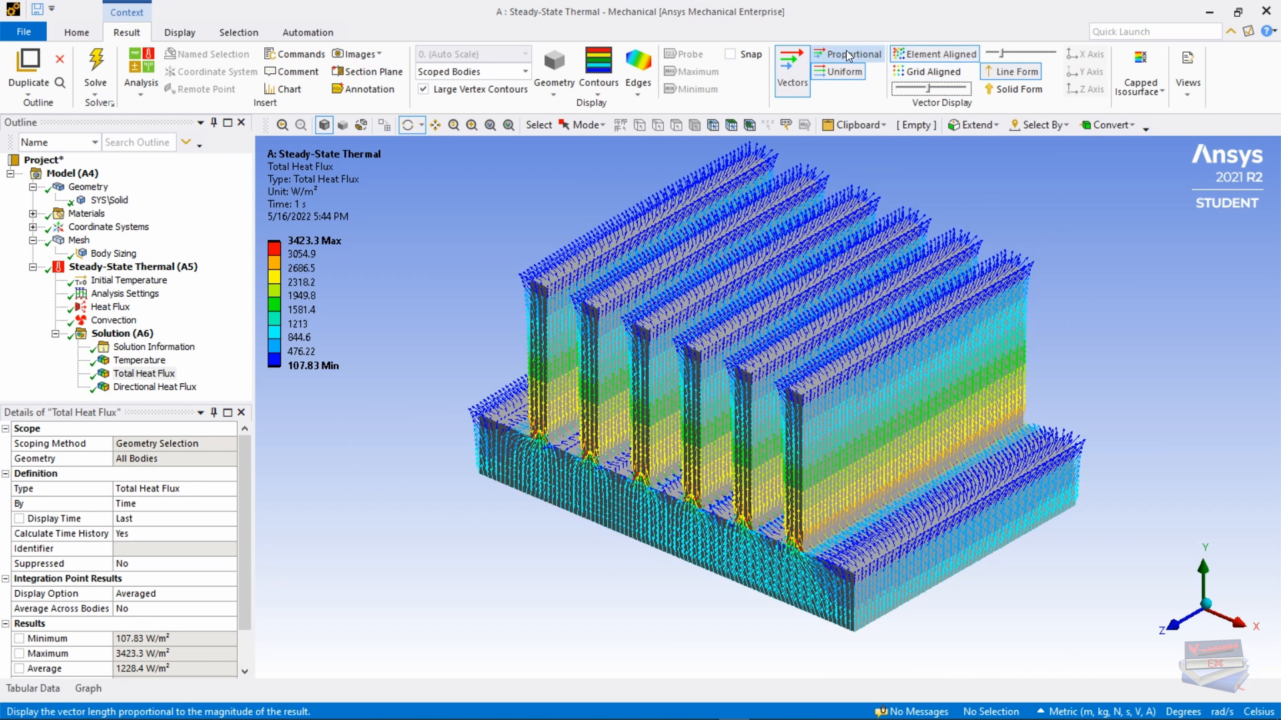
click(847, 54)
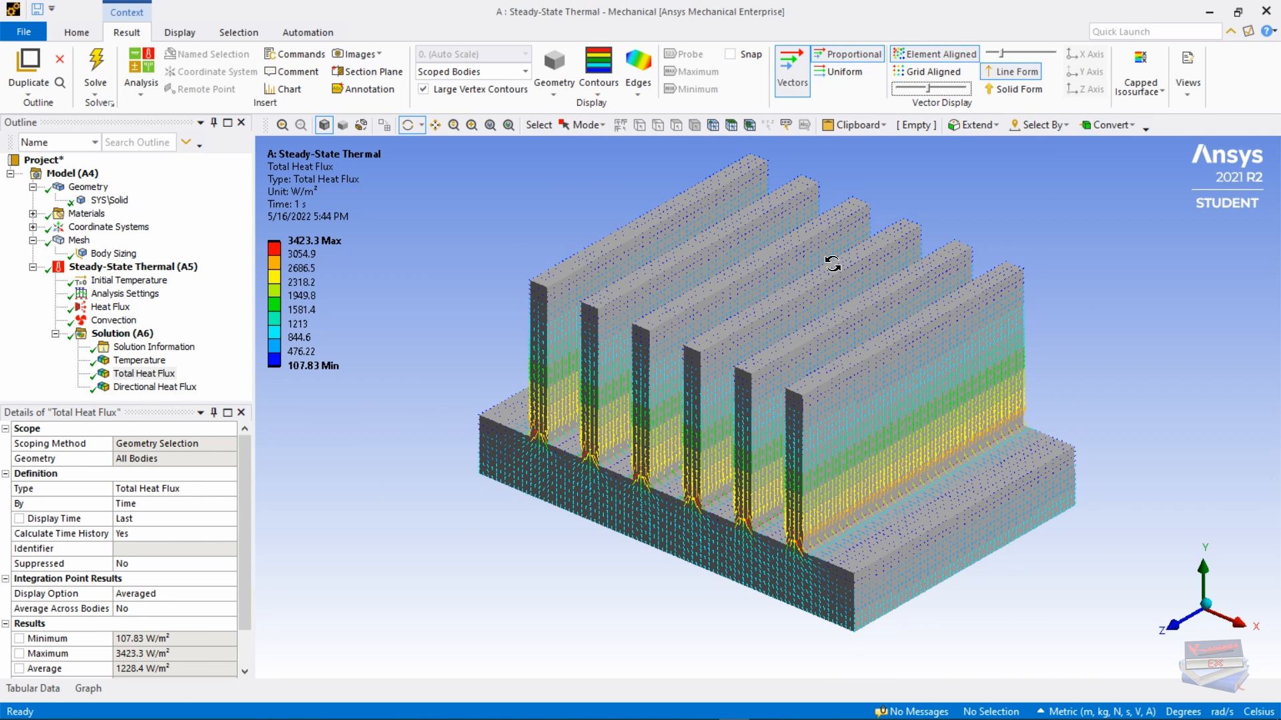
scroll(828, 263, up, 1)
middle_drag(828, 263, 829, 243)
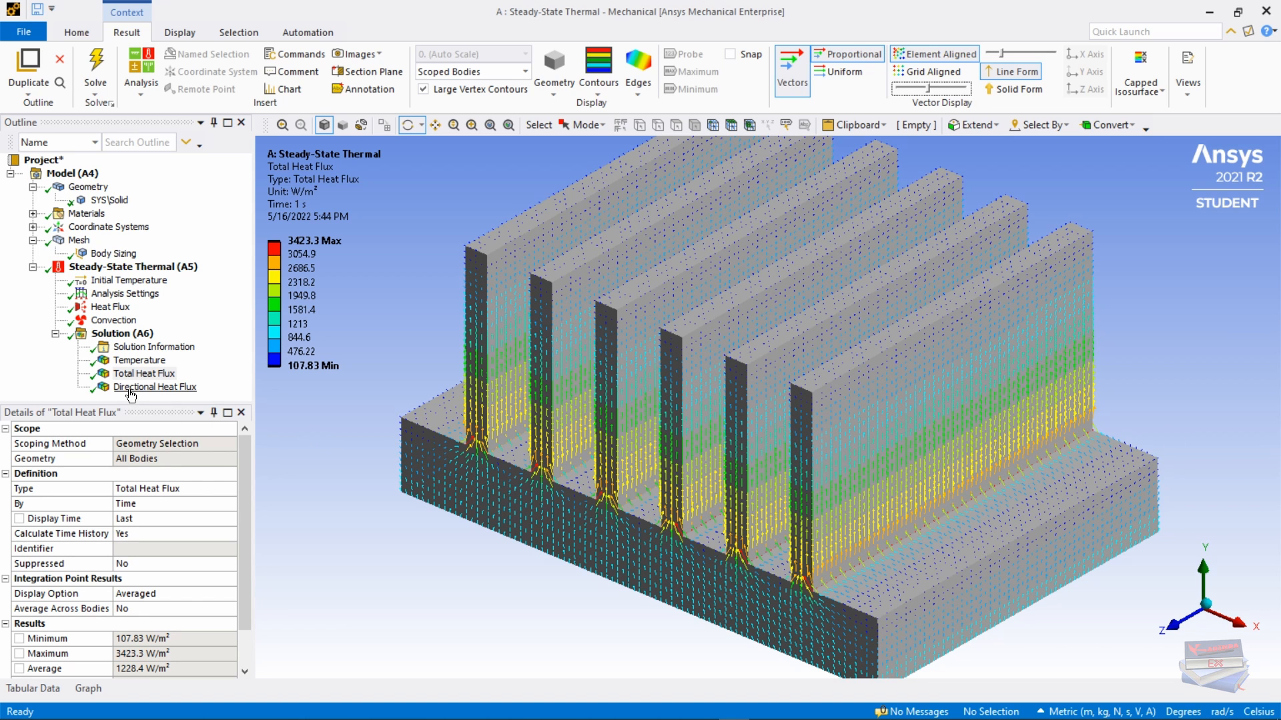
Step: Display the Y-axis Directional Heat Flux as isolines, ranging from -81.355 to 2768.8 W/m²
click(130, 389)
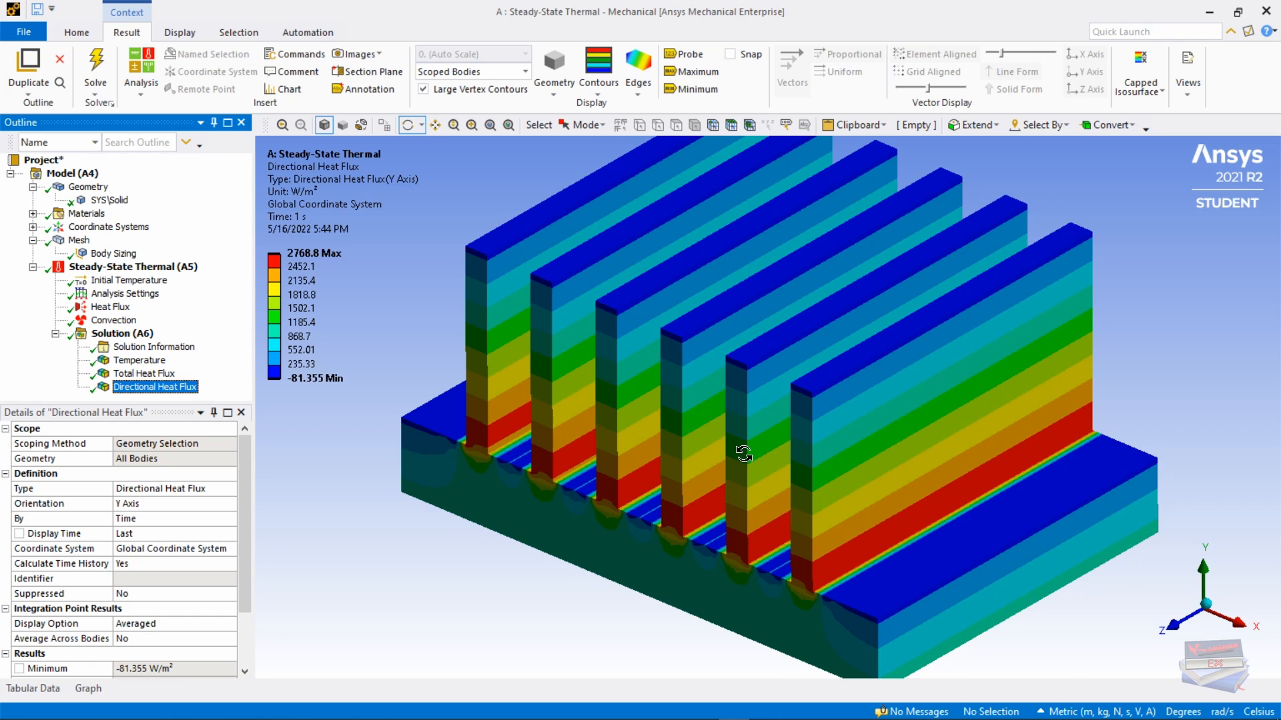
scroll(738, 449, up, 2)
scroll(753, 445, down, 3)
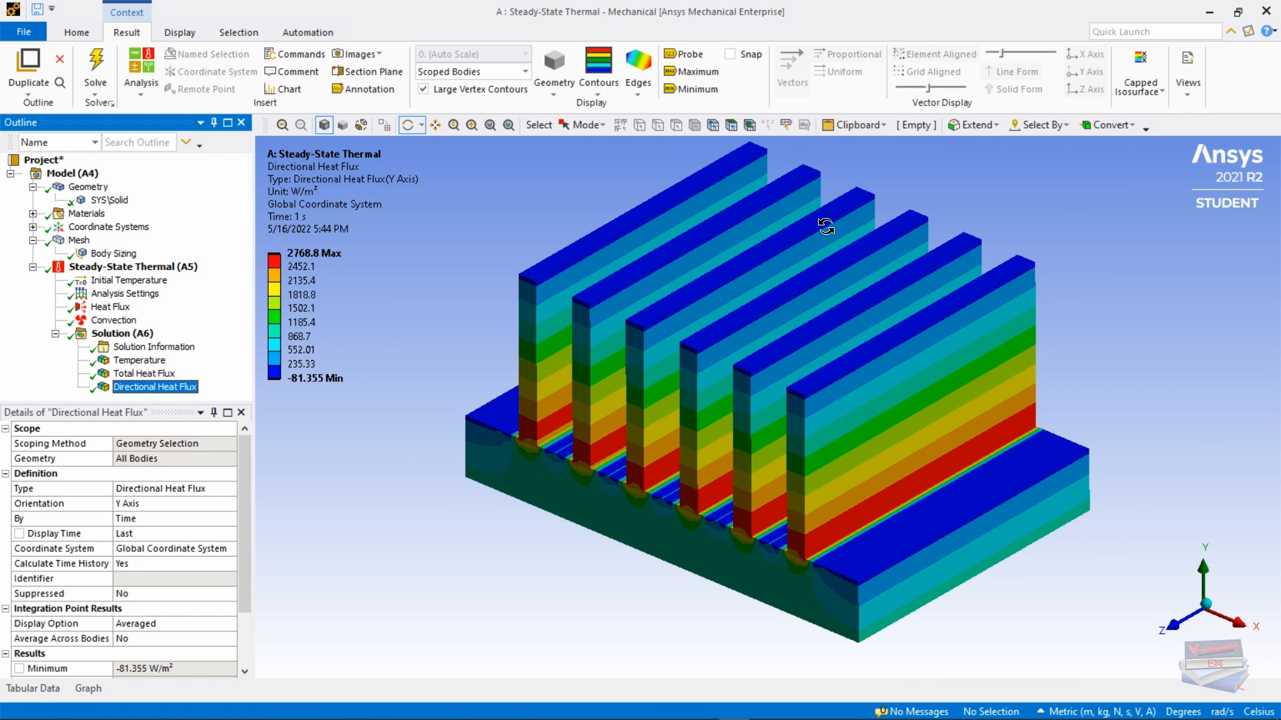
click(597, 97)
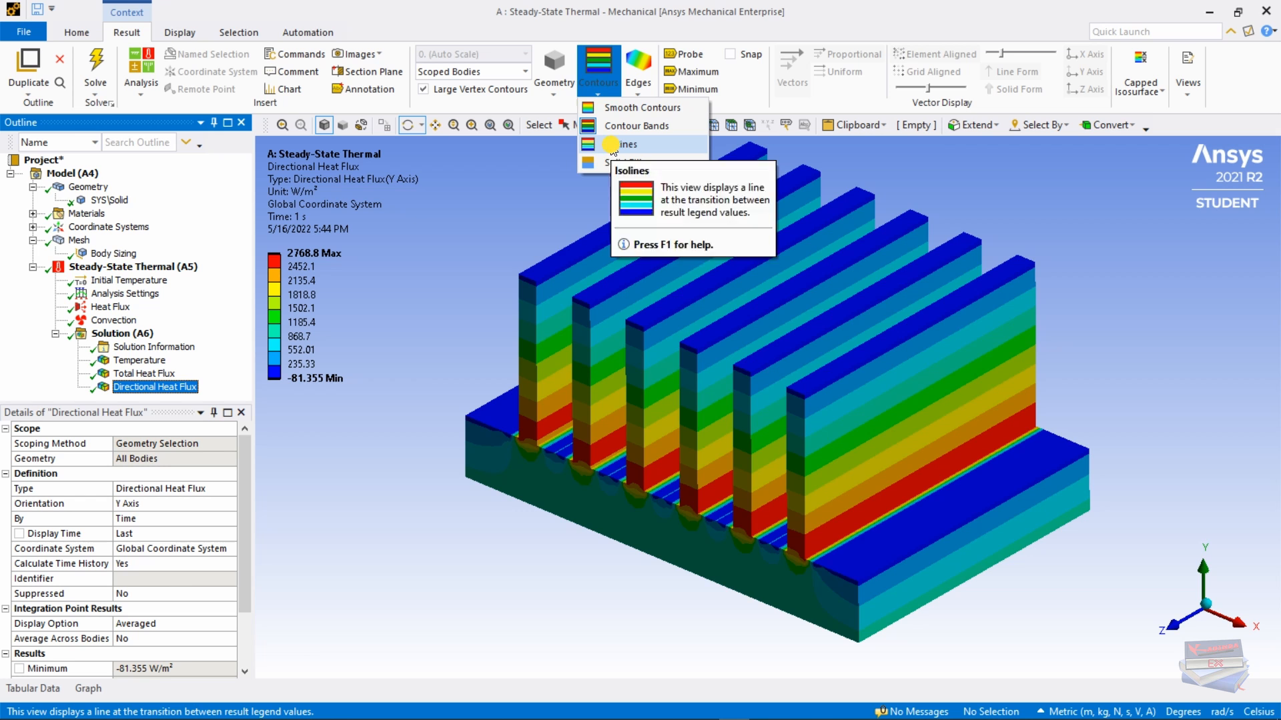
click(612, 147)
mouse_move(641, 534)
mouse_down()
mouse_move(647, 475)
mouse_move(645, 526)
mouse_up()
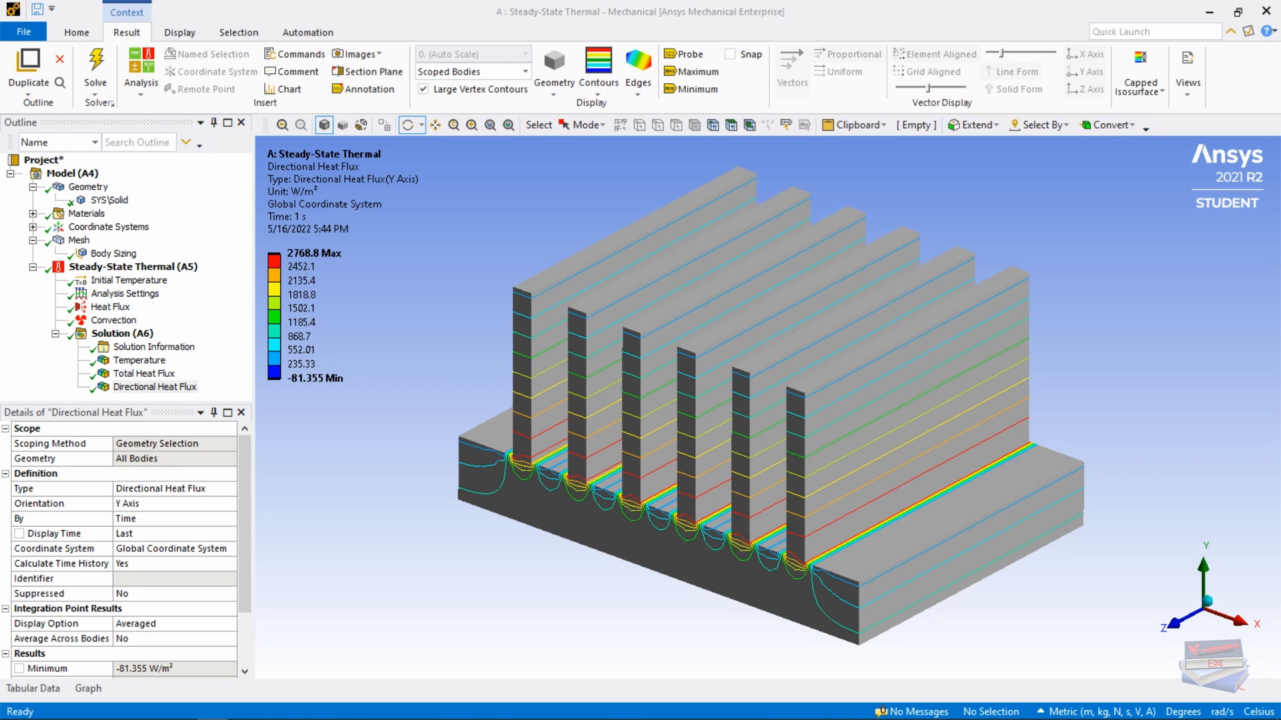
Step: Link a new Transient Thermal system to the steady-state analysis and open the shared Engineering Data
mouse_move(804, 717)
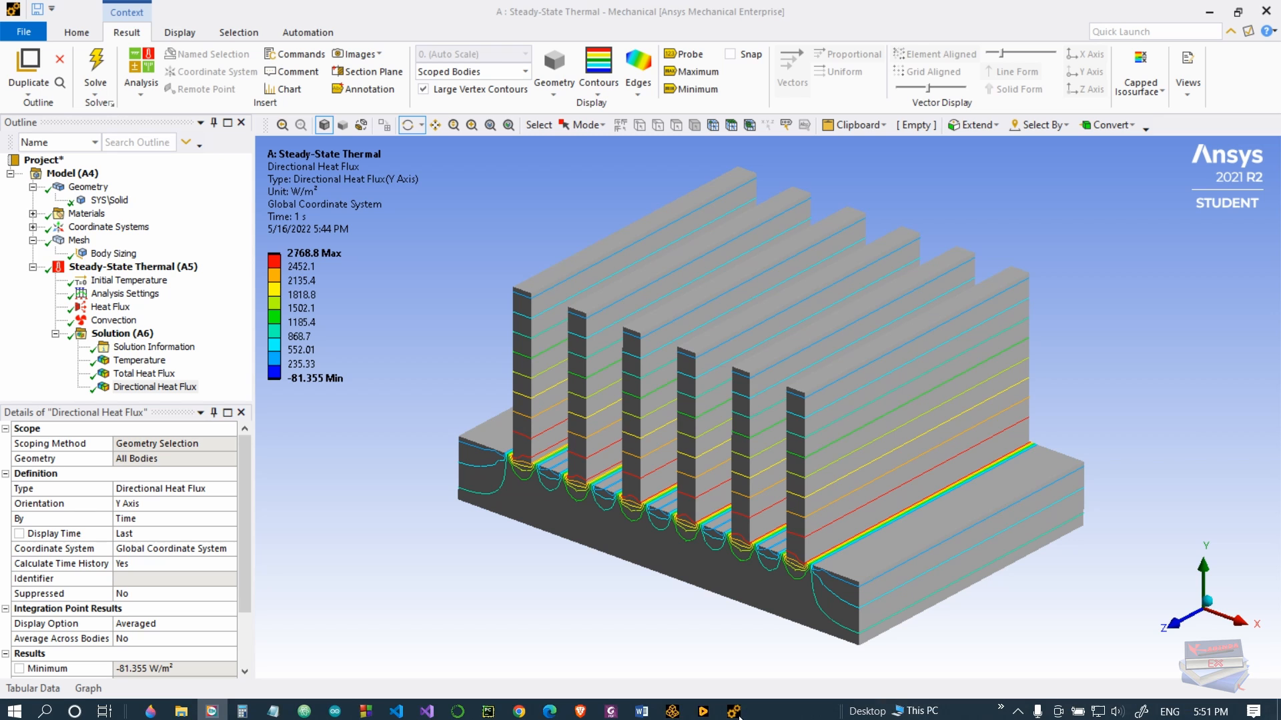
click(673, 709)
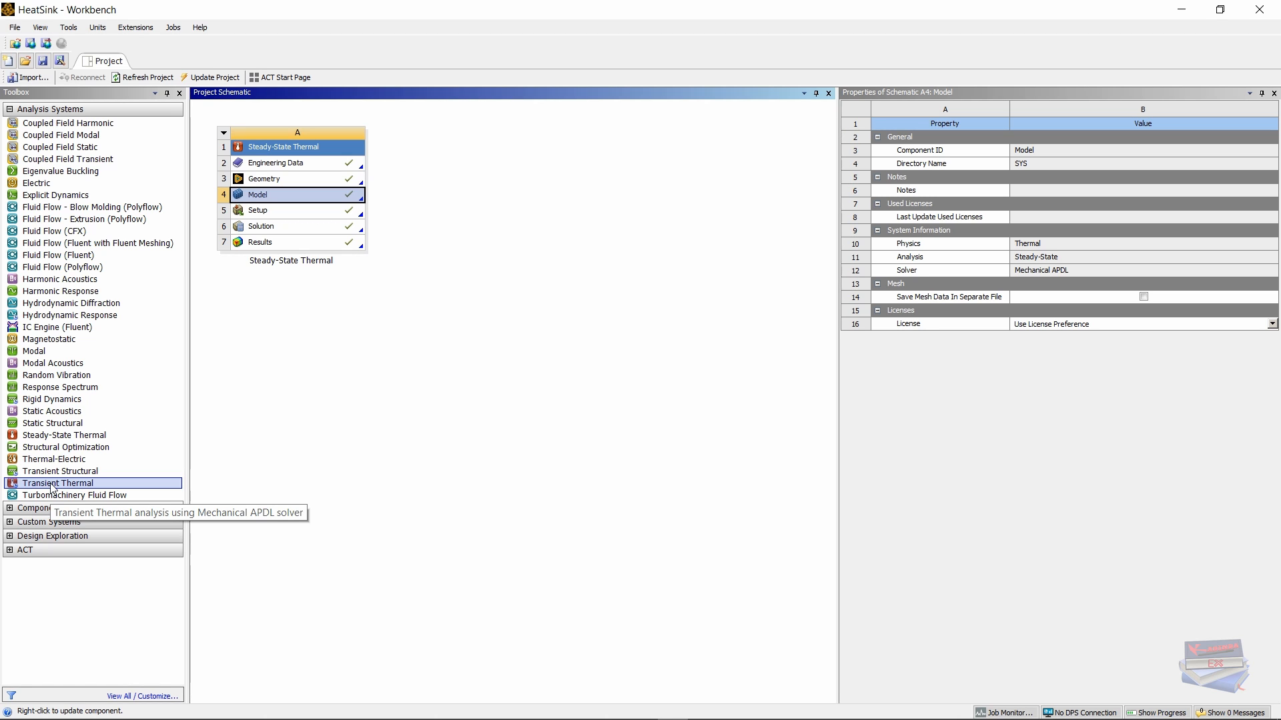
drag(51, 487, 272, 227)
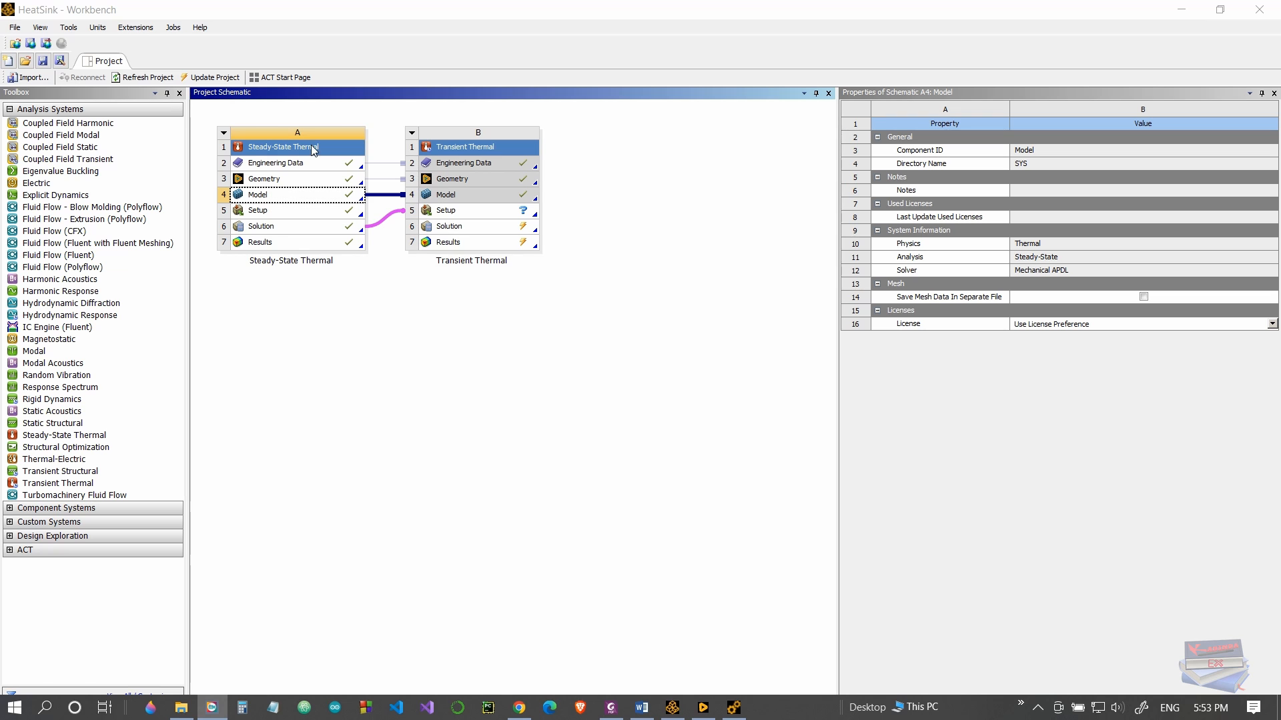
double_click(265, 171)
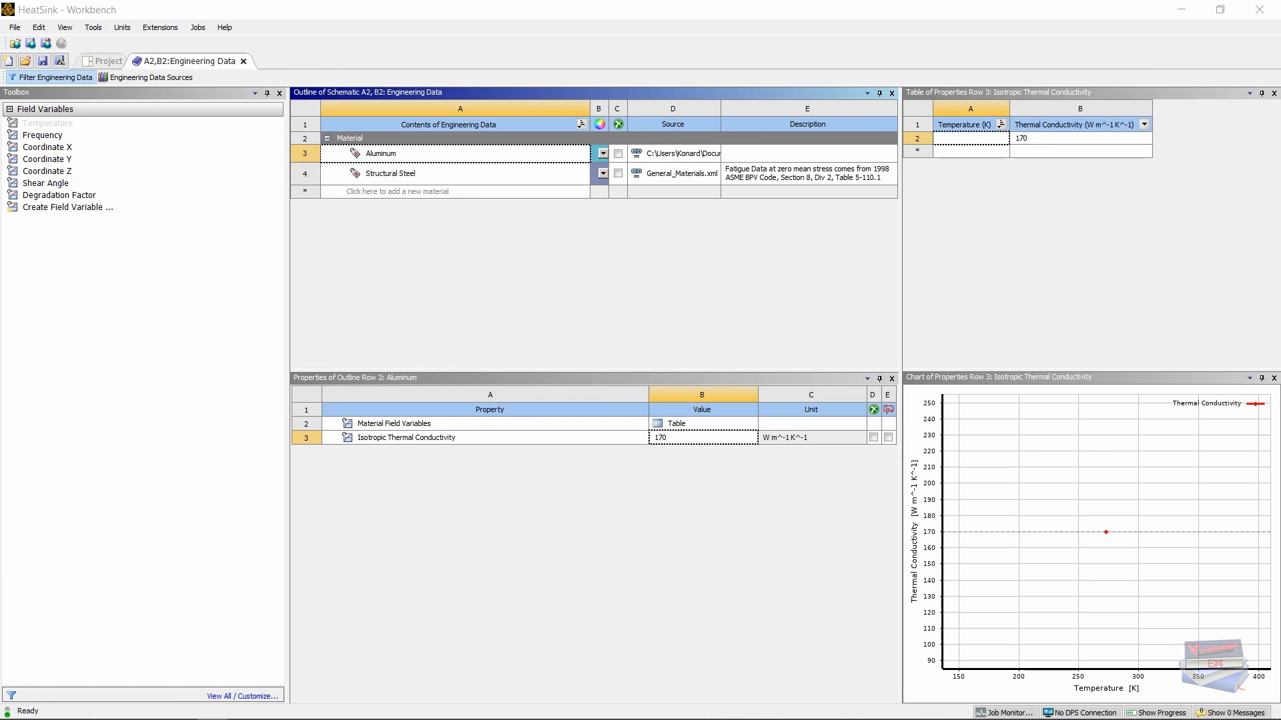
Step: Add a Density of 2800 kg m^-3 to Aluminum
click(377, 159)
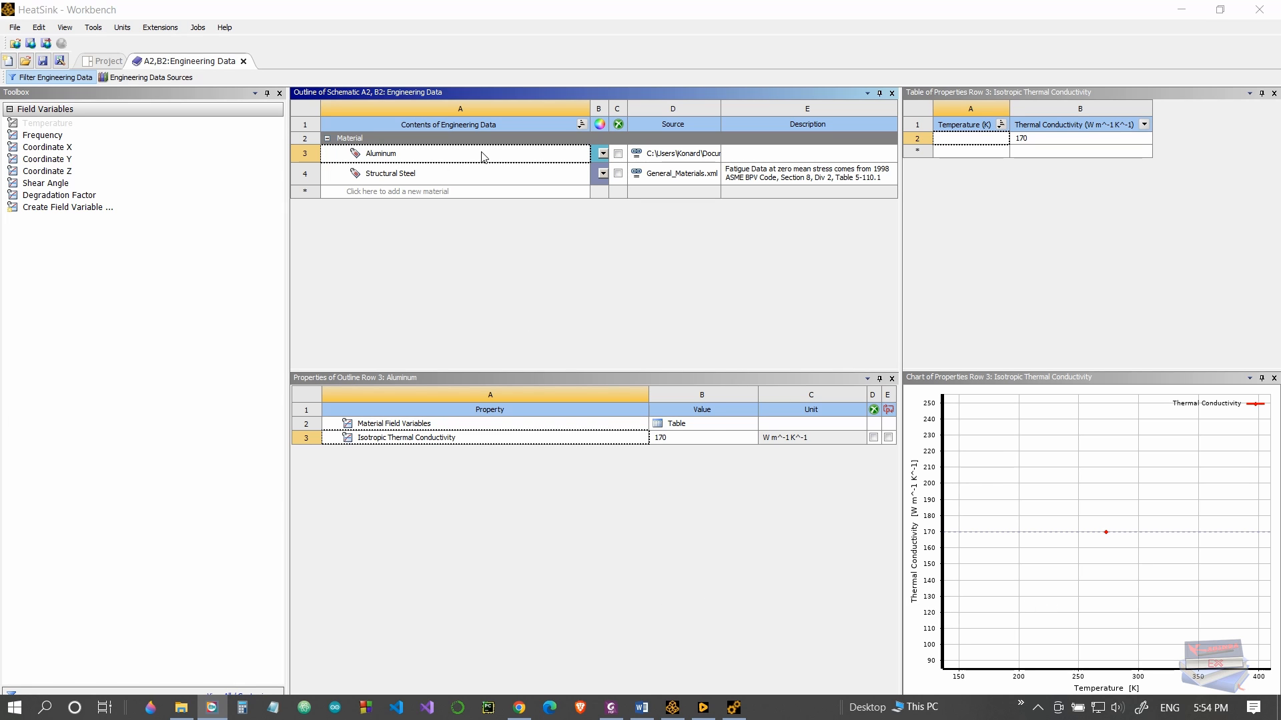
click(427, 425)
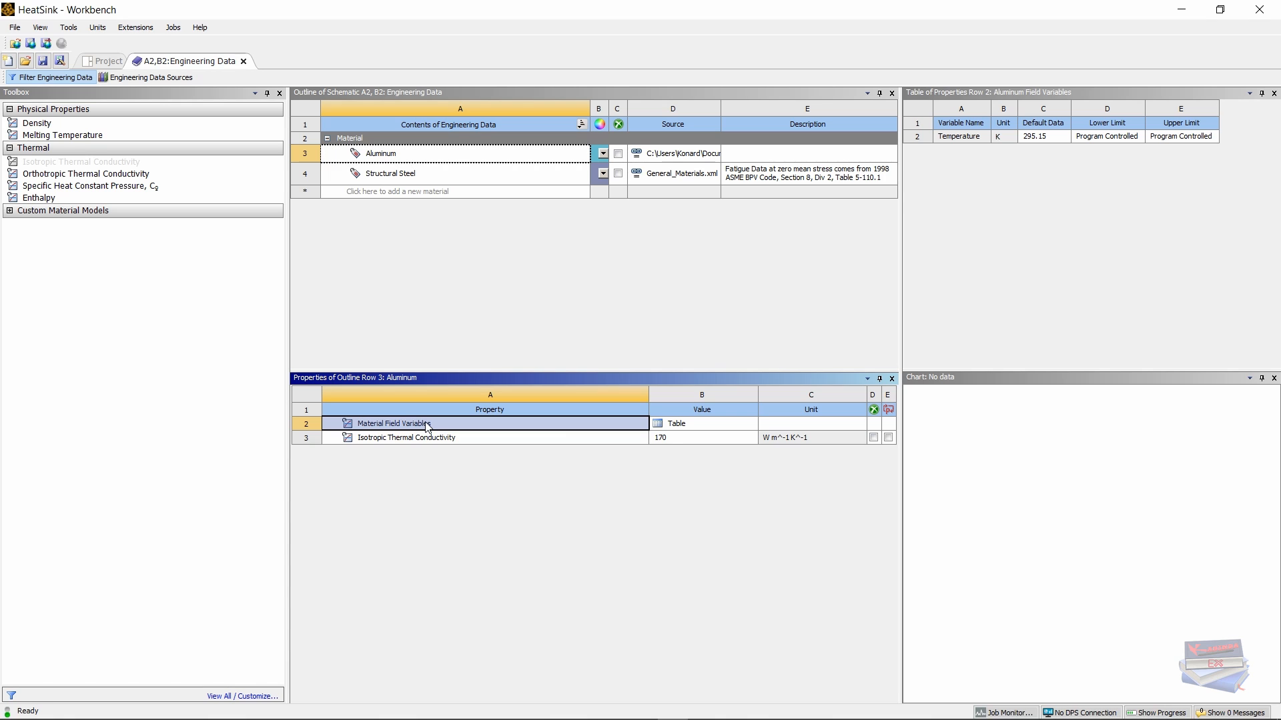
double_click(37, 125)
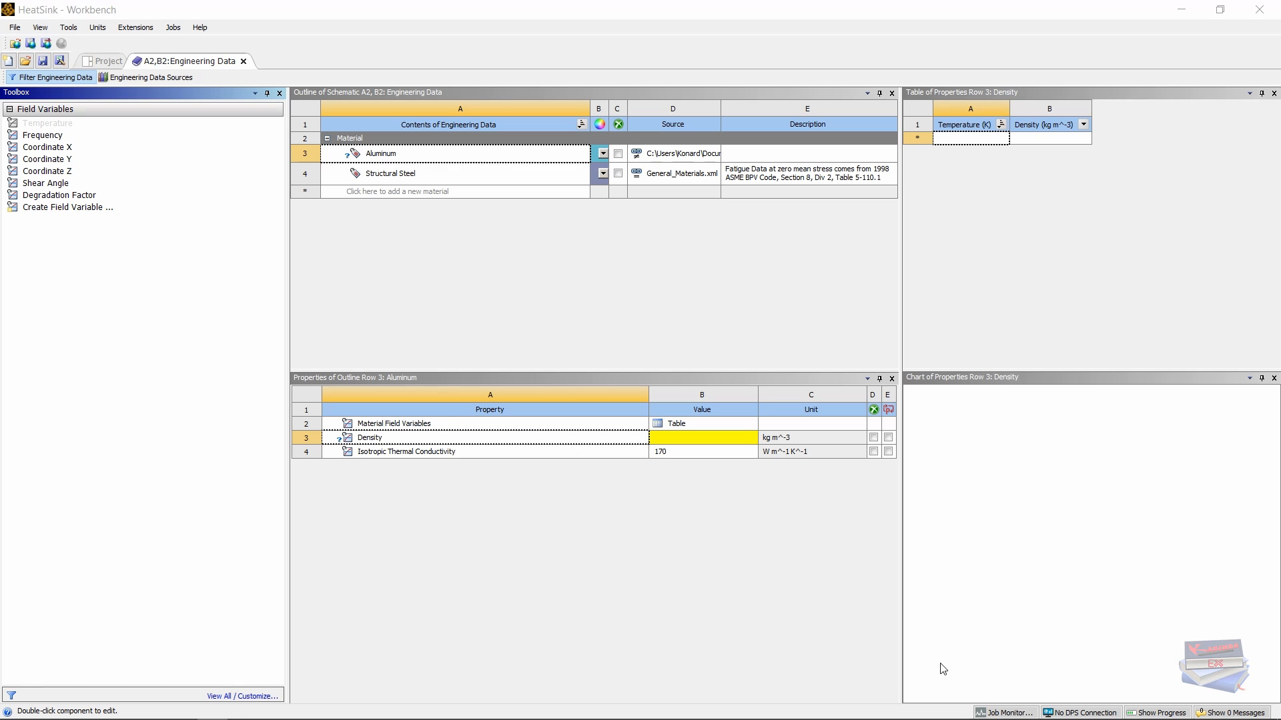
click(659, 441)
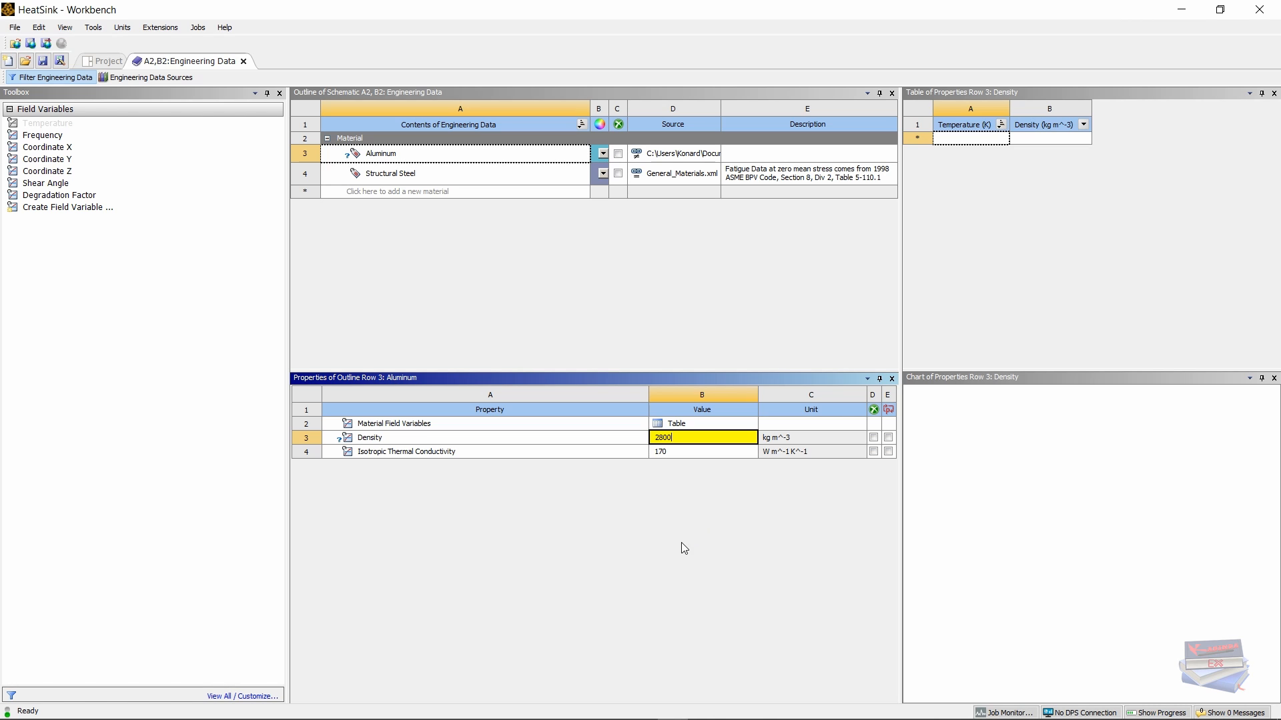
click(621, 617)
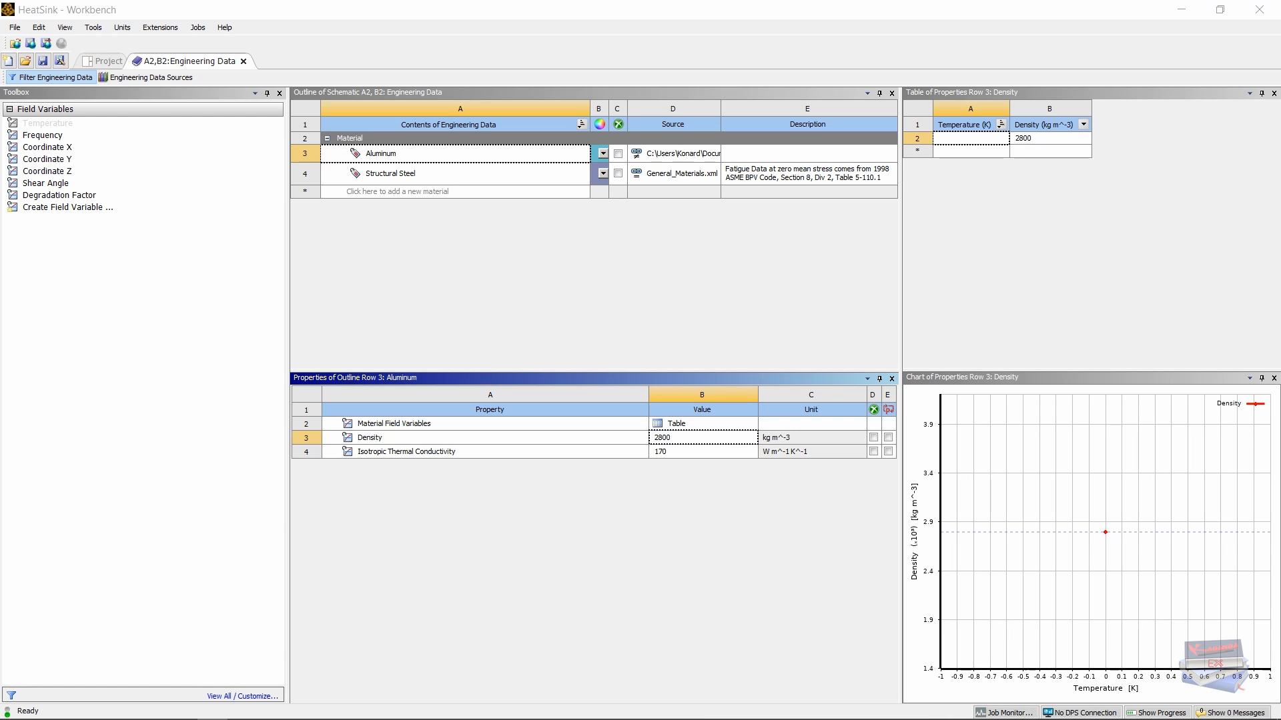
Step: Add a Specific Heat of 870 J kg^-1 K^-1 to Aluminum and switch to SI units
click(384, 428)
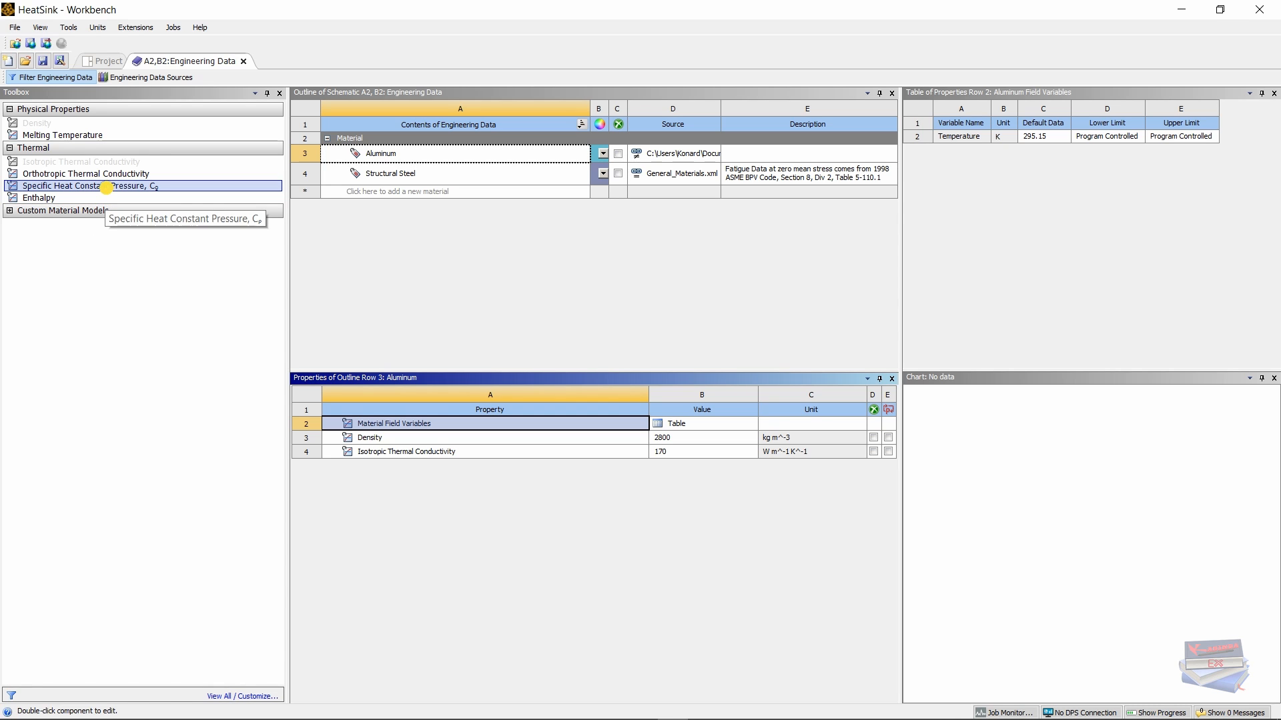
double_click(110, 194)
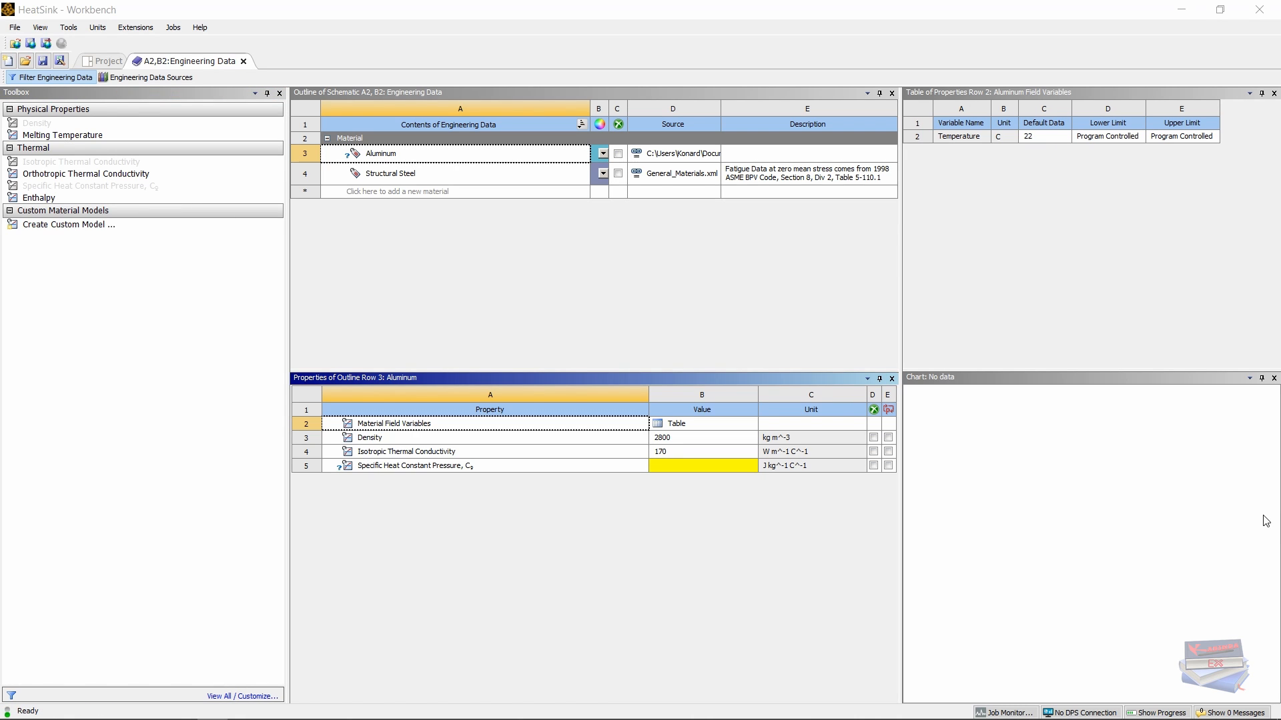
click(663, 465)
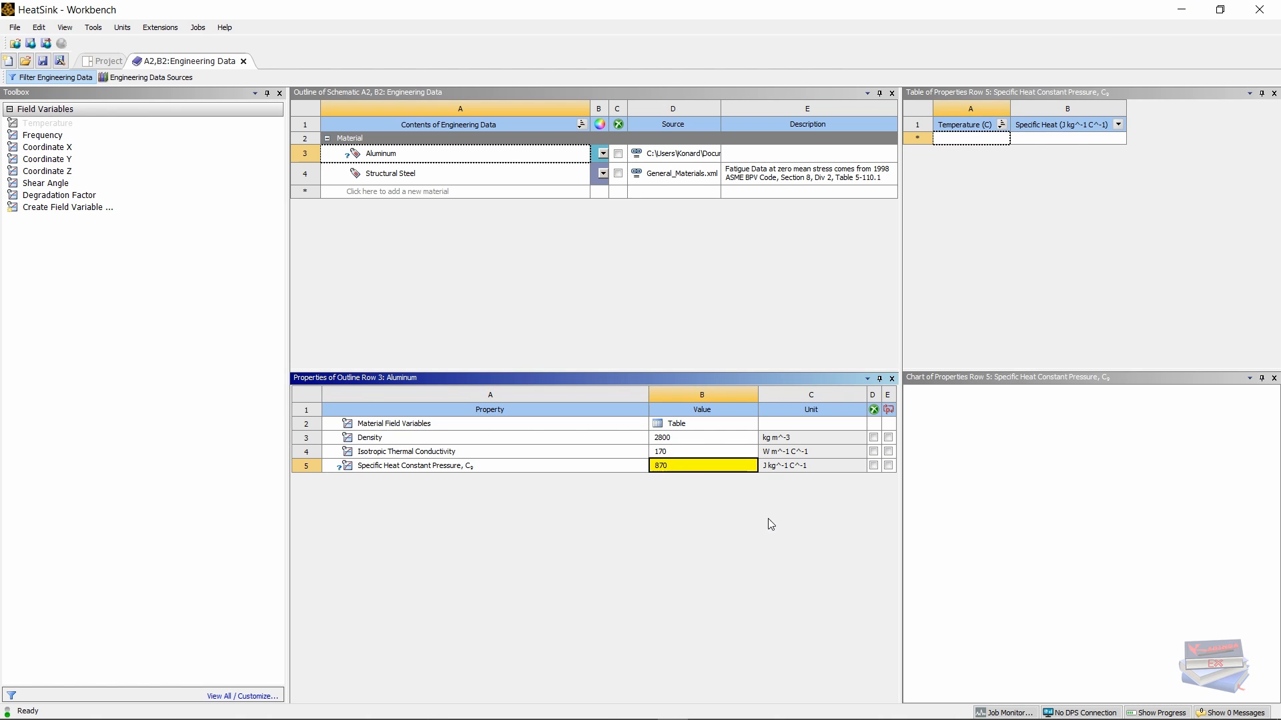
click(797, 513)
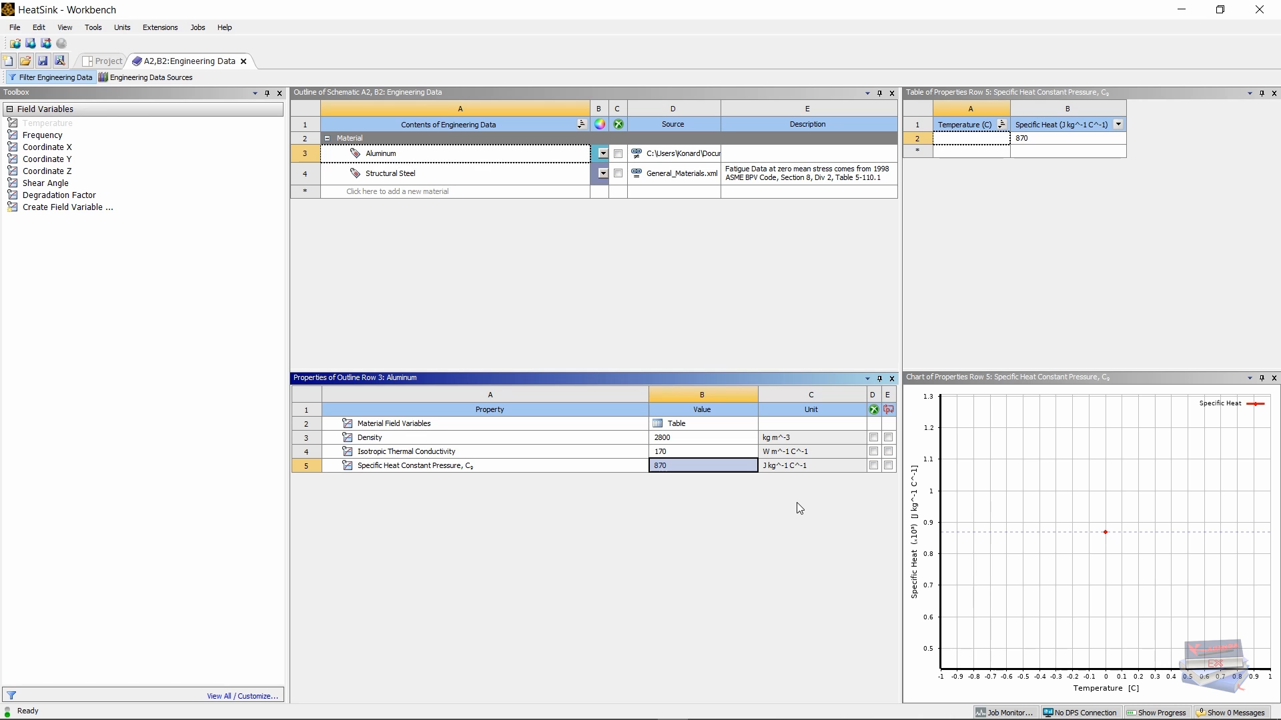
click(807, 467)
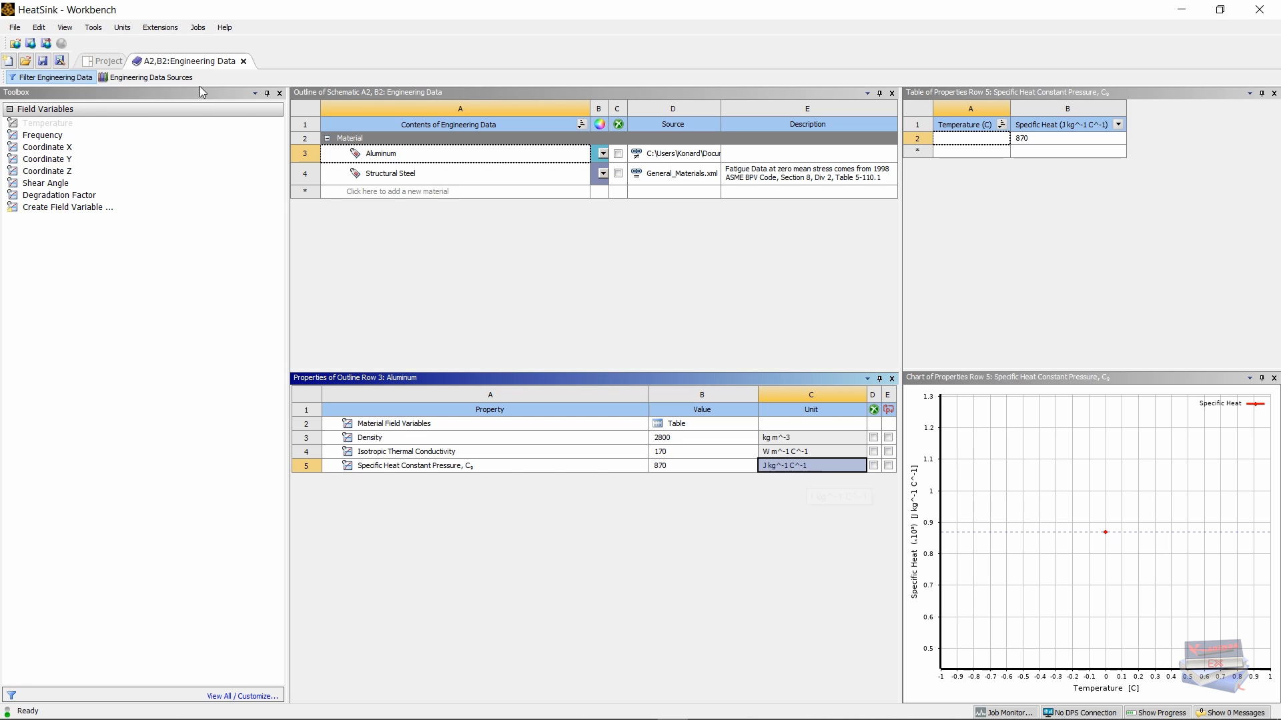
click(123, 28)
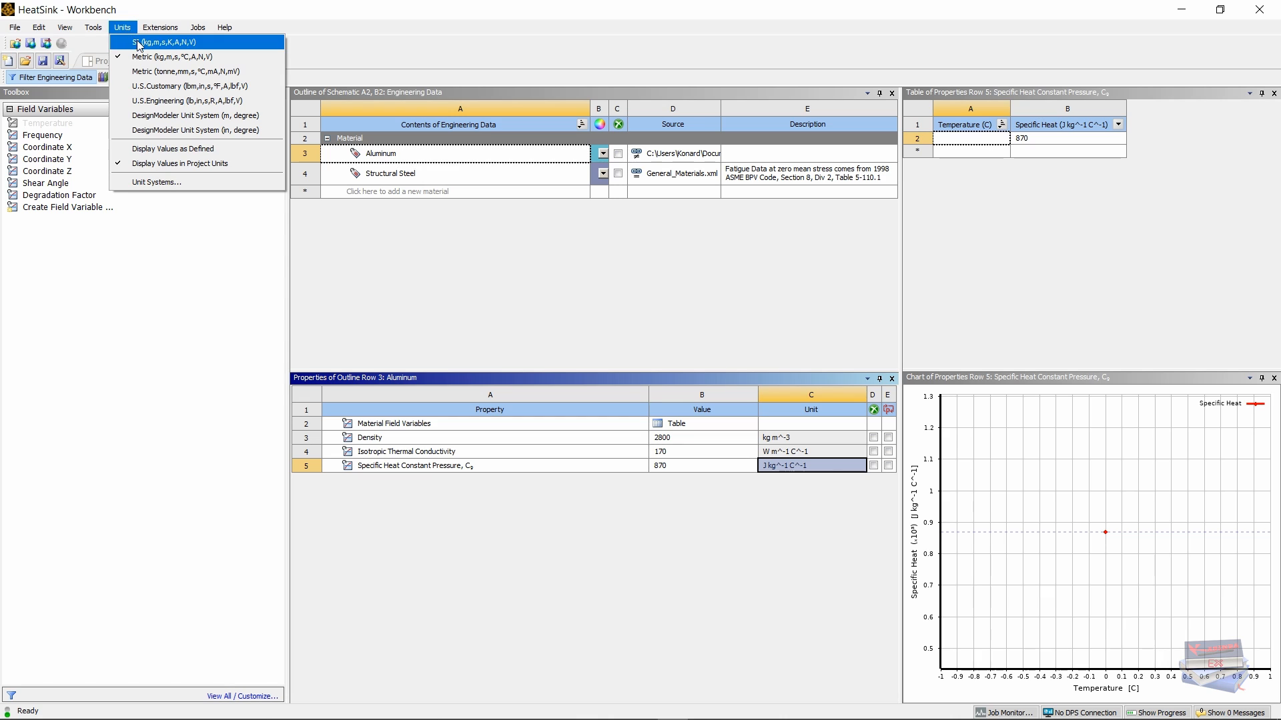
click(164, 42)
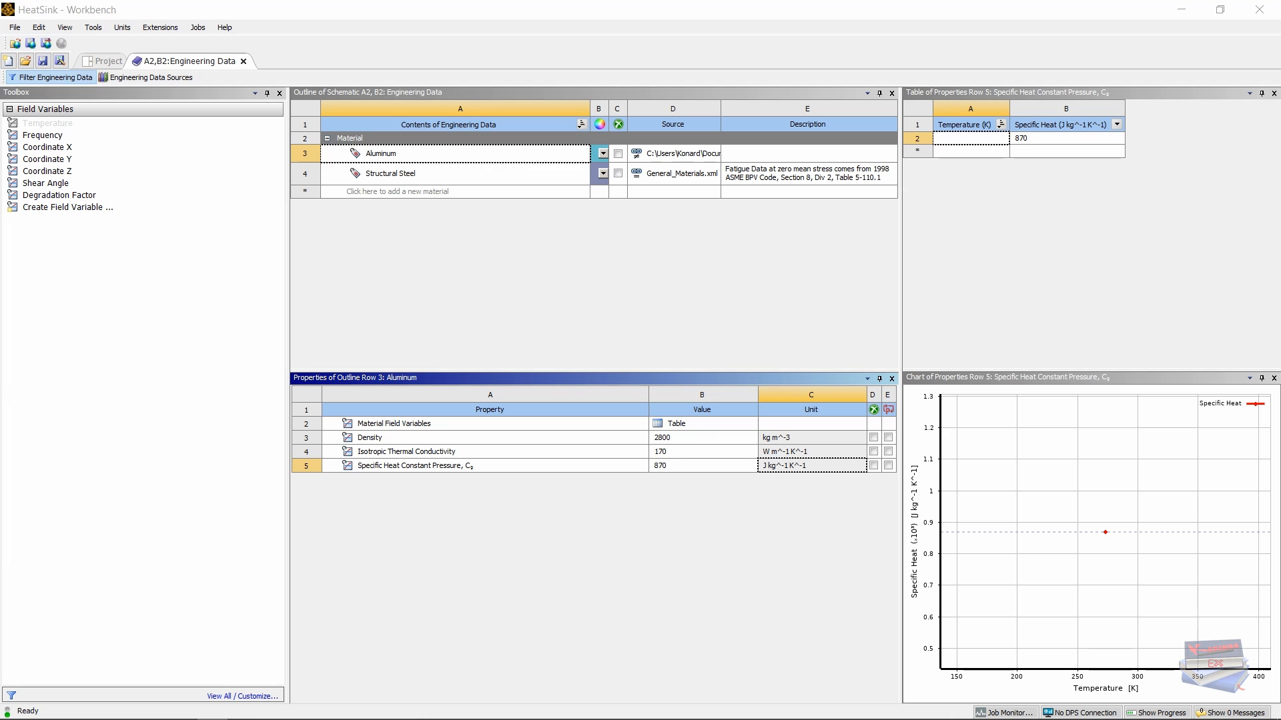
Step: Close Engineering Data and open the Transient Thermal (B5) setup in Mechanical, re-reading upstream data
click(243, 61)
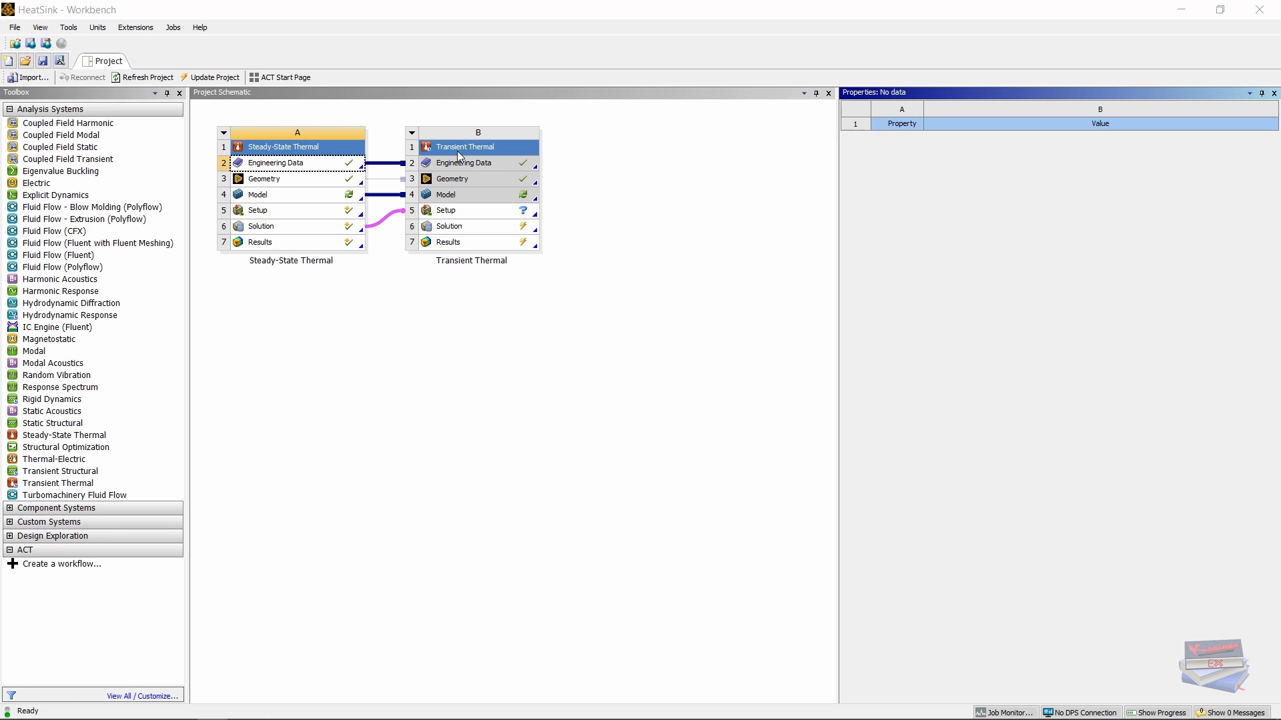
double_click(452, 212)
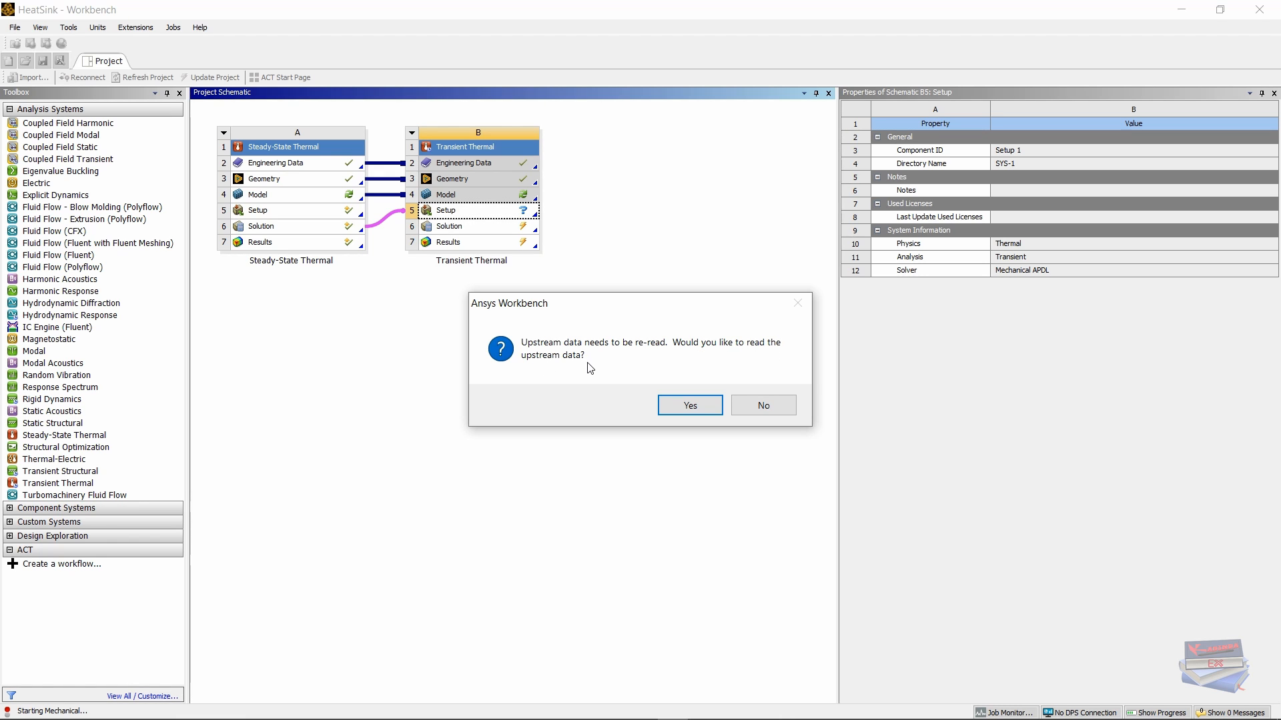
click(670, 409)
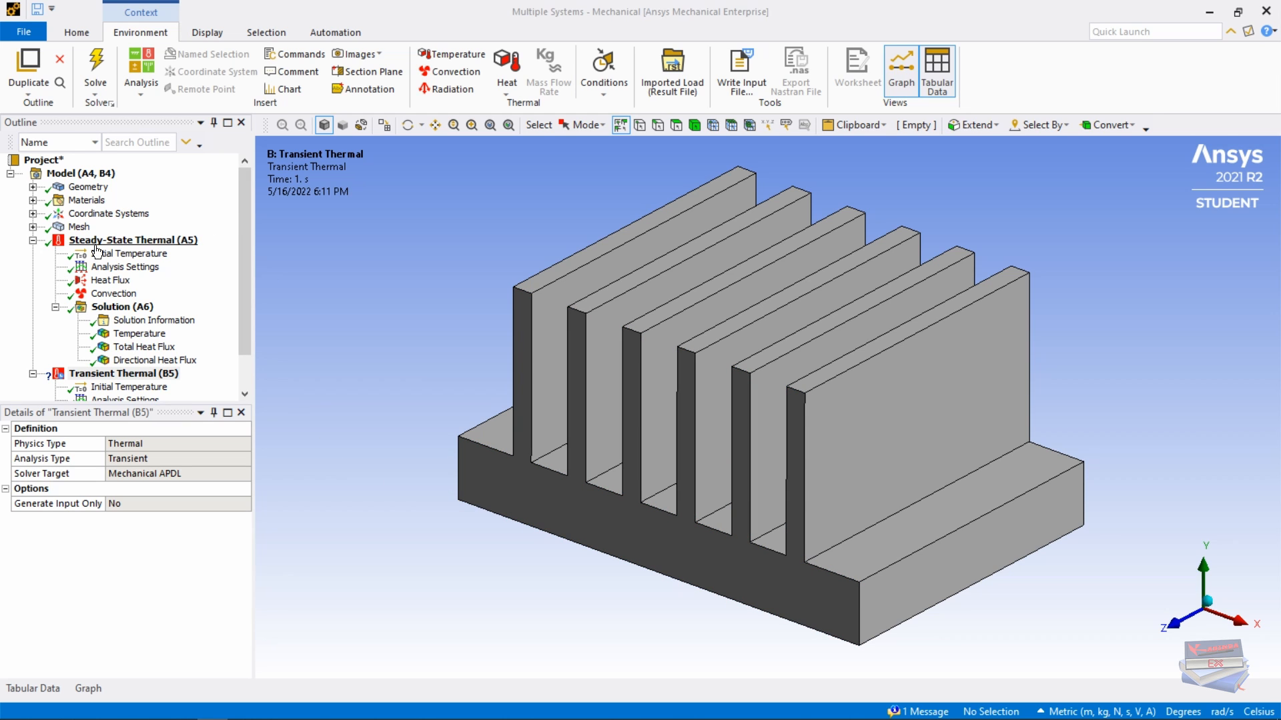
Step: Set the transient Analysis Settings step end time to 180 s
click(33, 242)
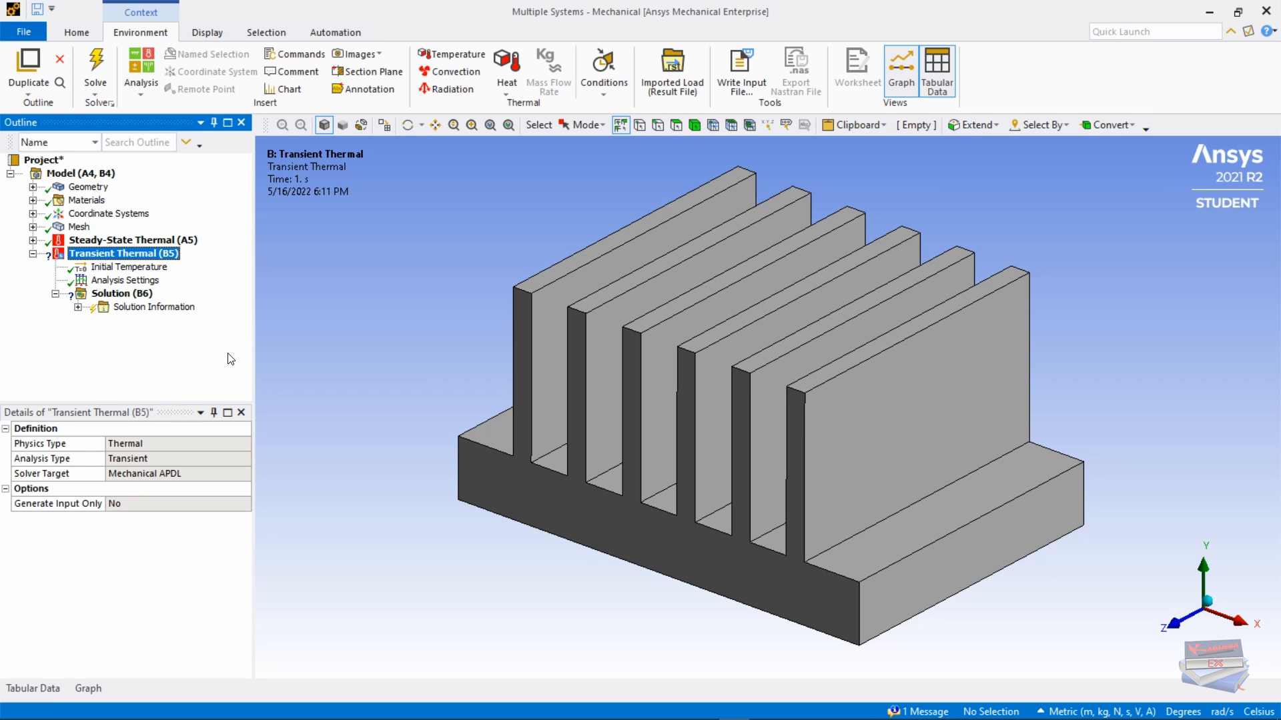
click(124, 283)
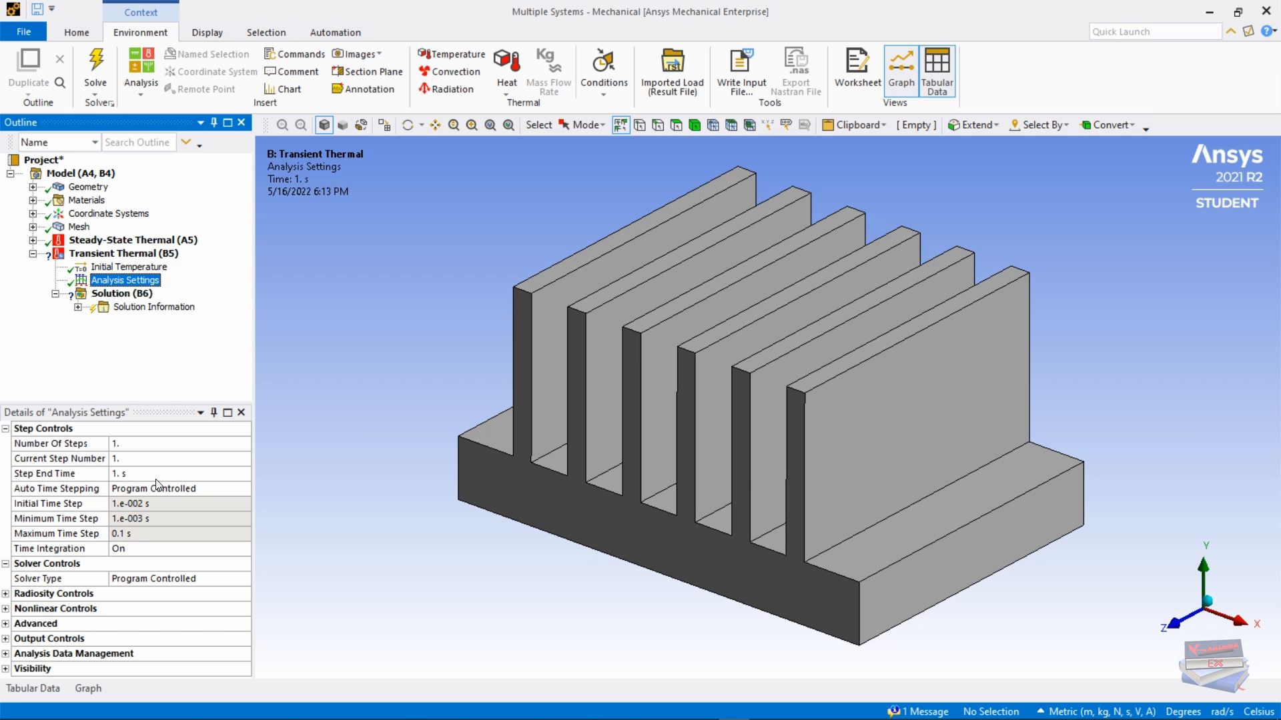
click(136, 475)
text(1)
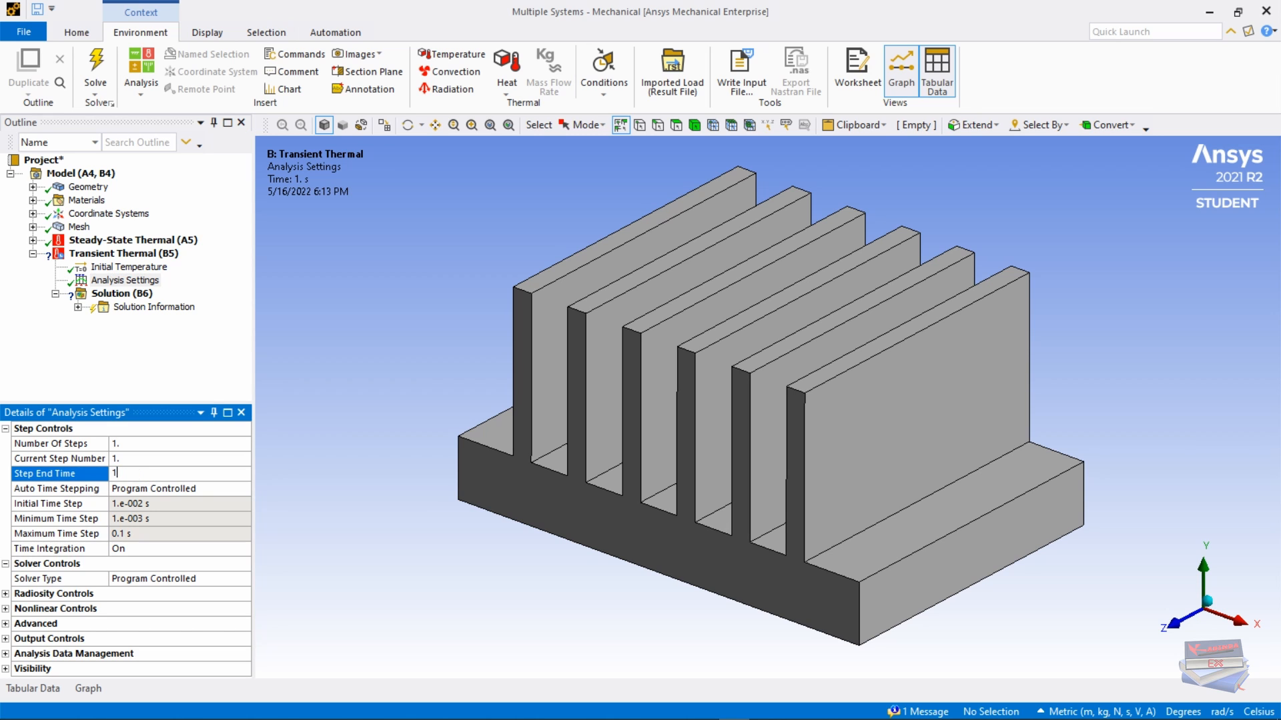
text(80)
key(Return)
Step: Turn automatic time stepping on with an initial time step of 0.1 s
click(240, 489)
click(242, 489)
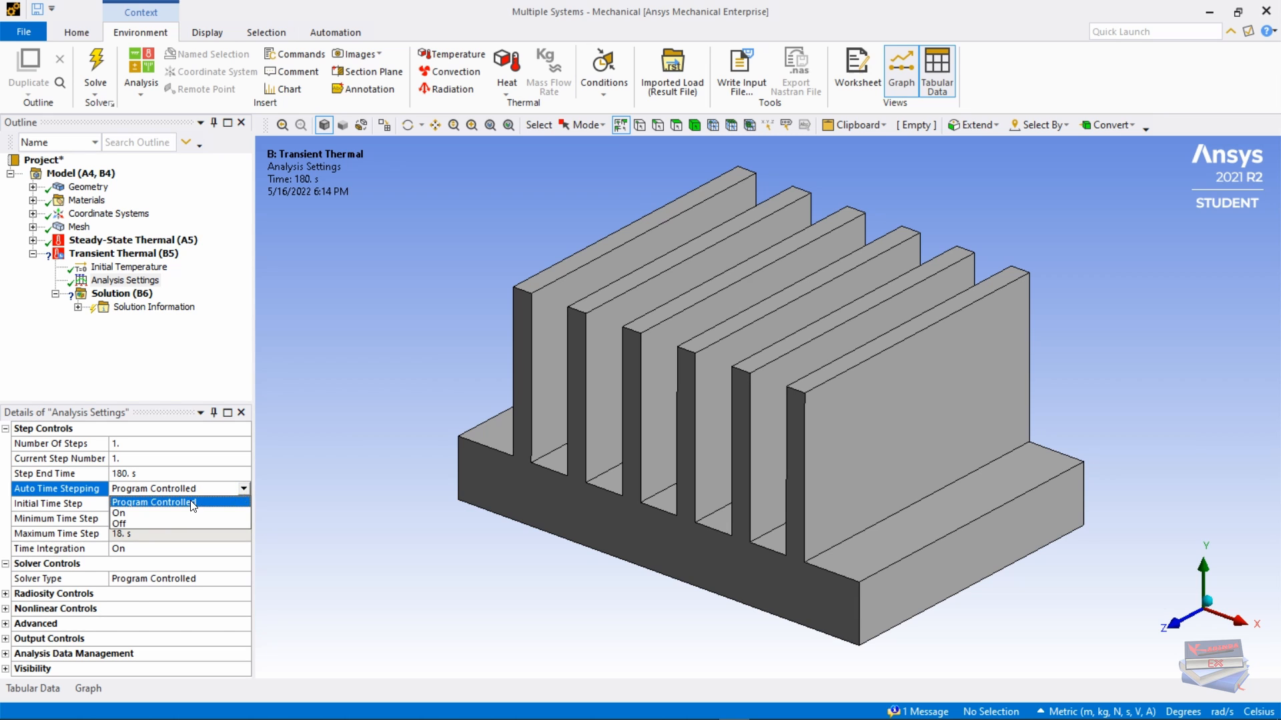
click(137, 513)
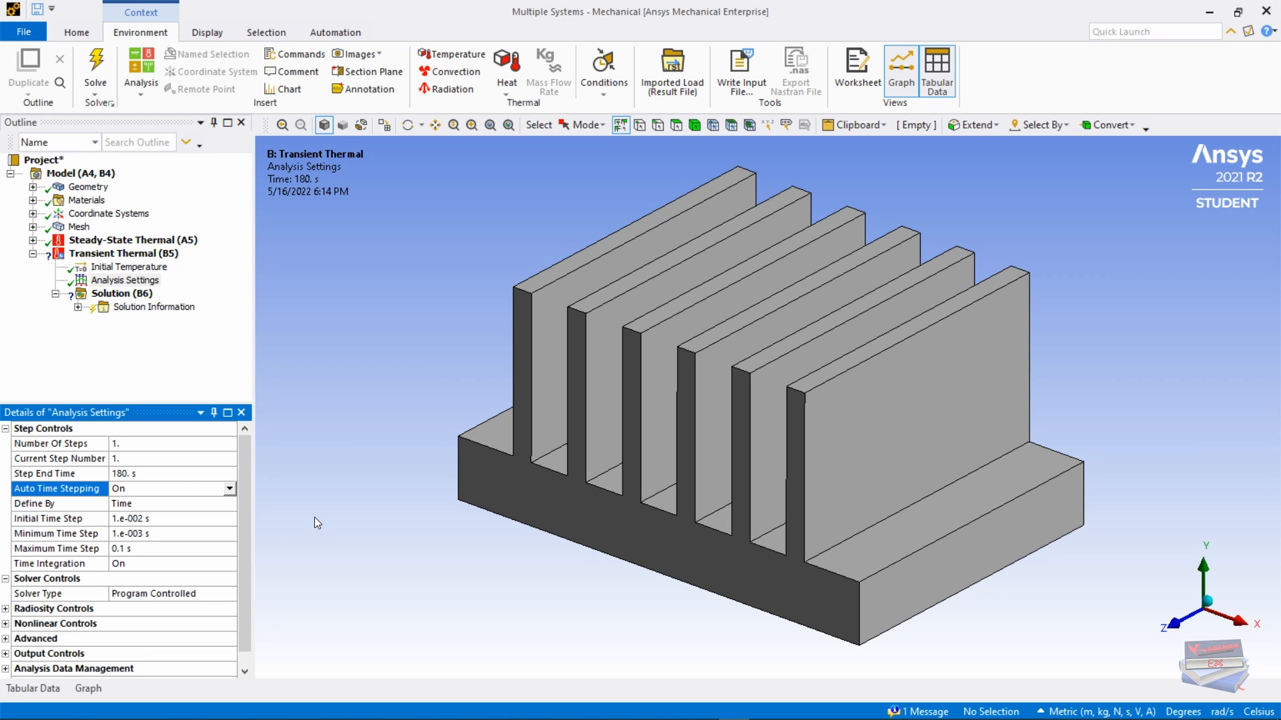
click(185, 505)
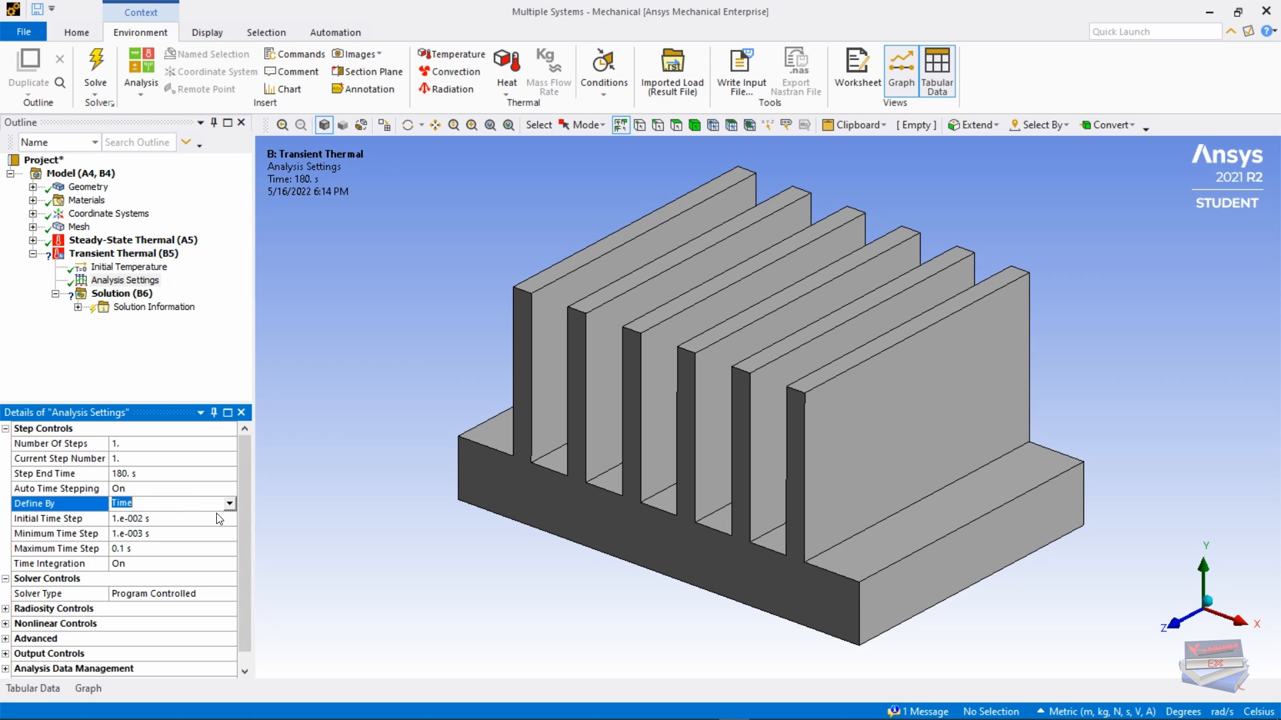
click(158, 520)
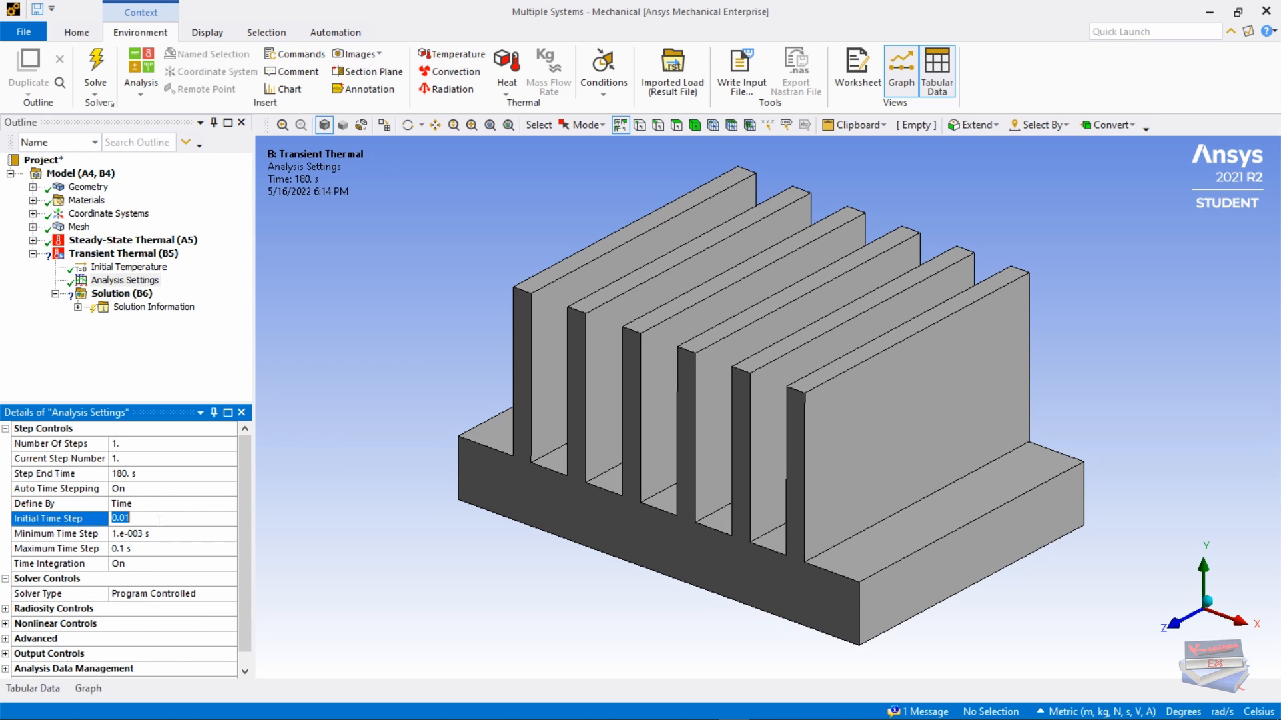
text(0.1)
key(Return)
Step: Set the maximum time step to 5 s and the minimum time step to 0.05 s
click(154, 539)
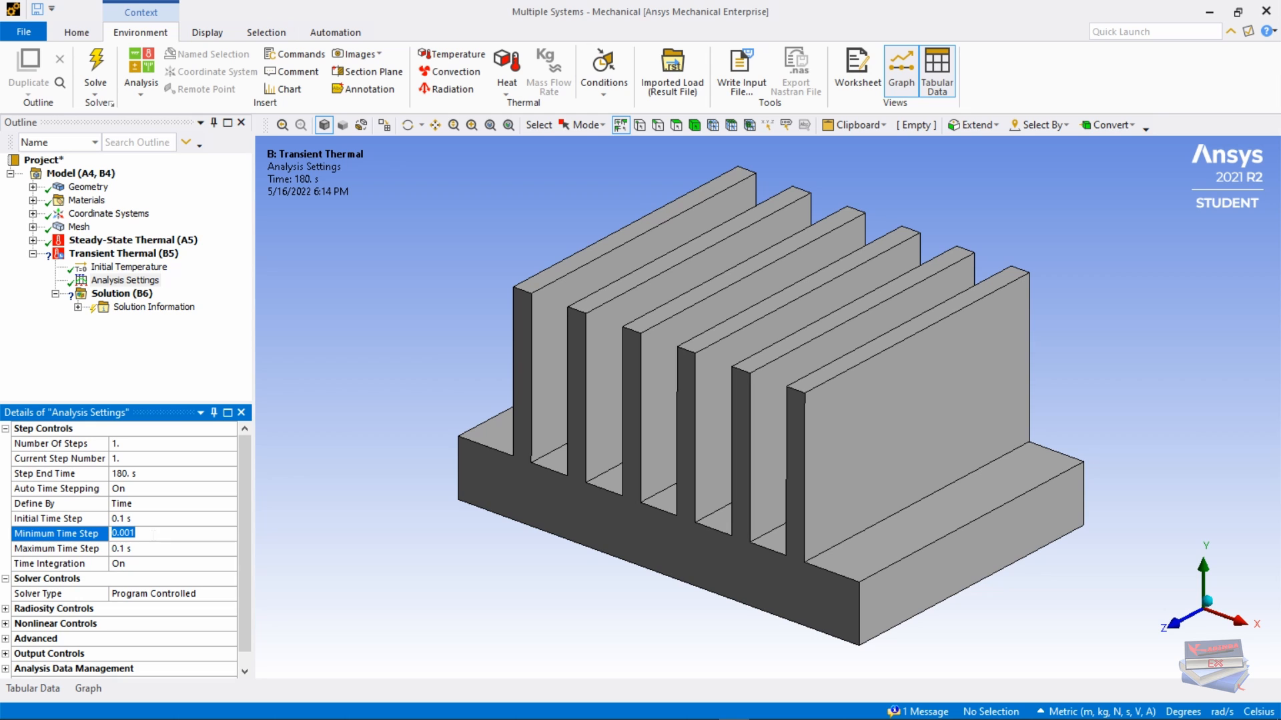
text(5e-5)
key(Return)
click(136, 550)
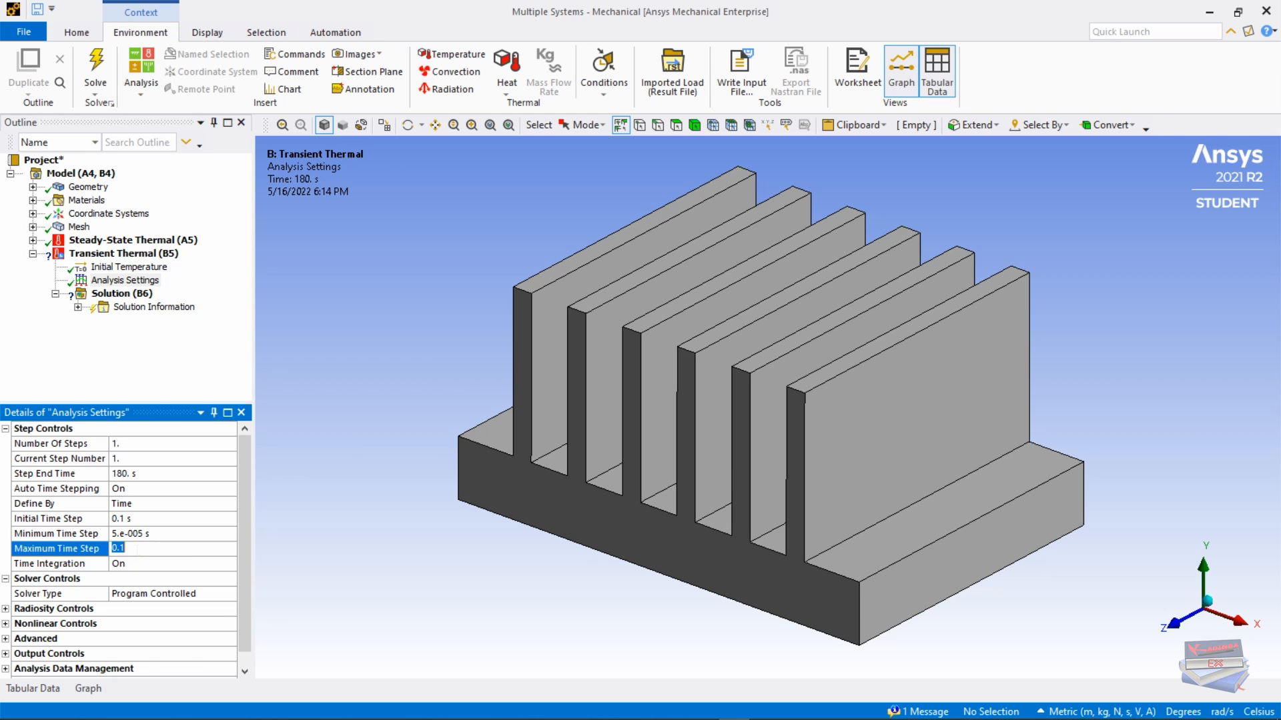
text(5)
key(Return)
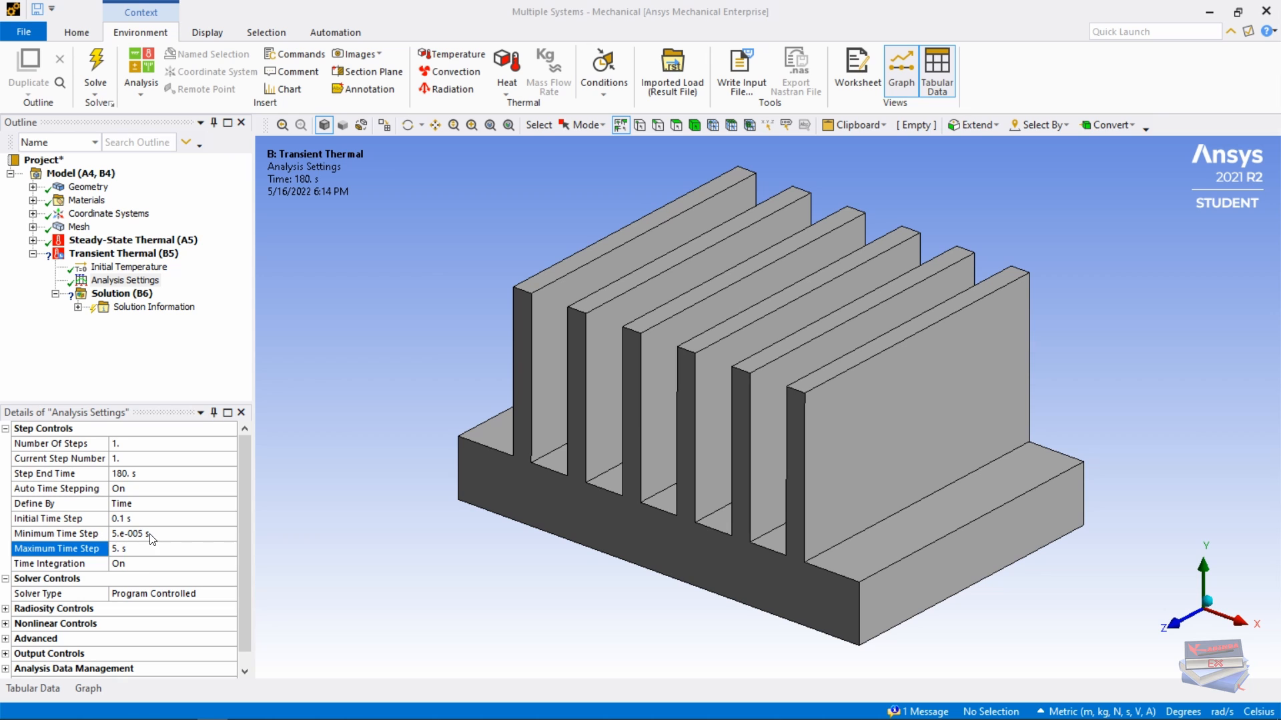
click(134, 532)
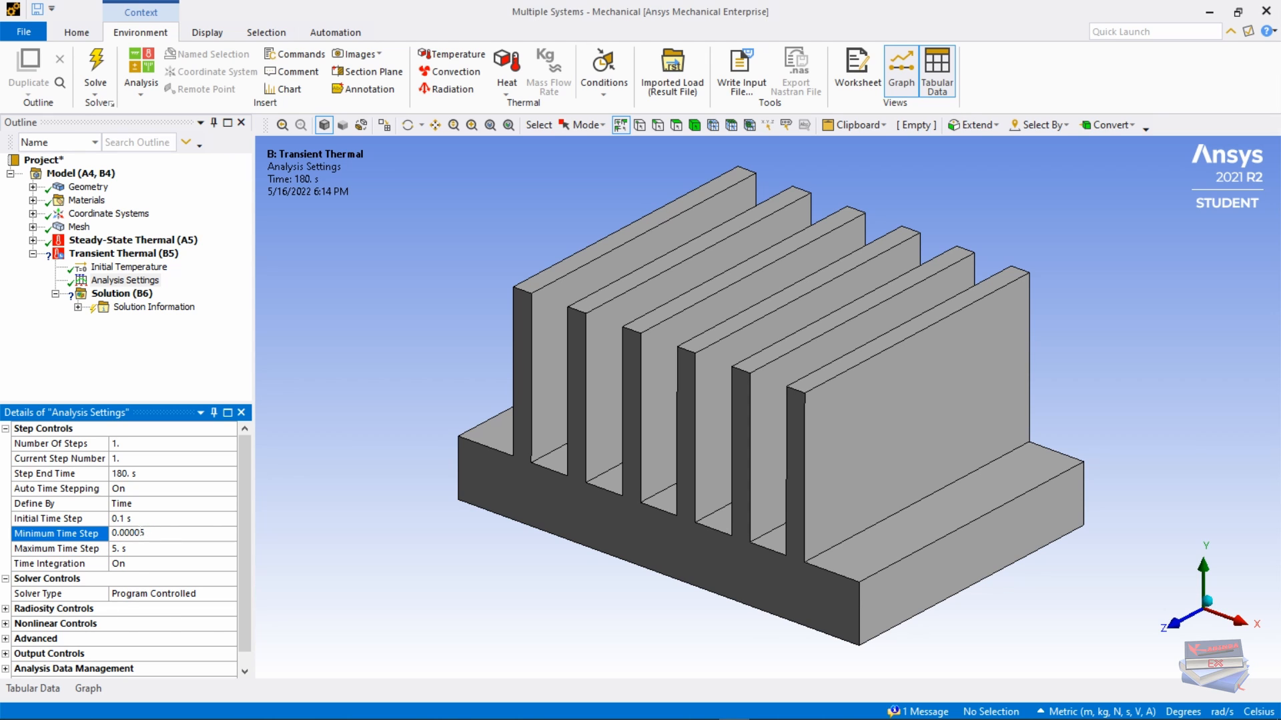
double_click(134, 533)
key(BackSpace)
key(Return)
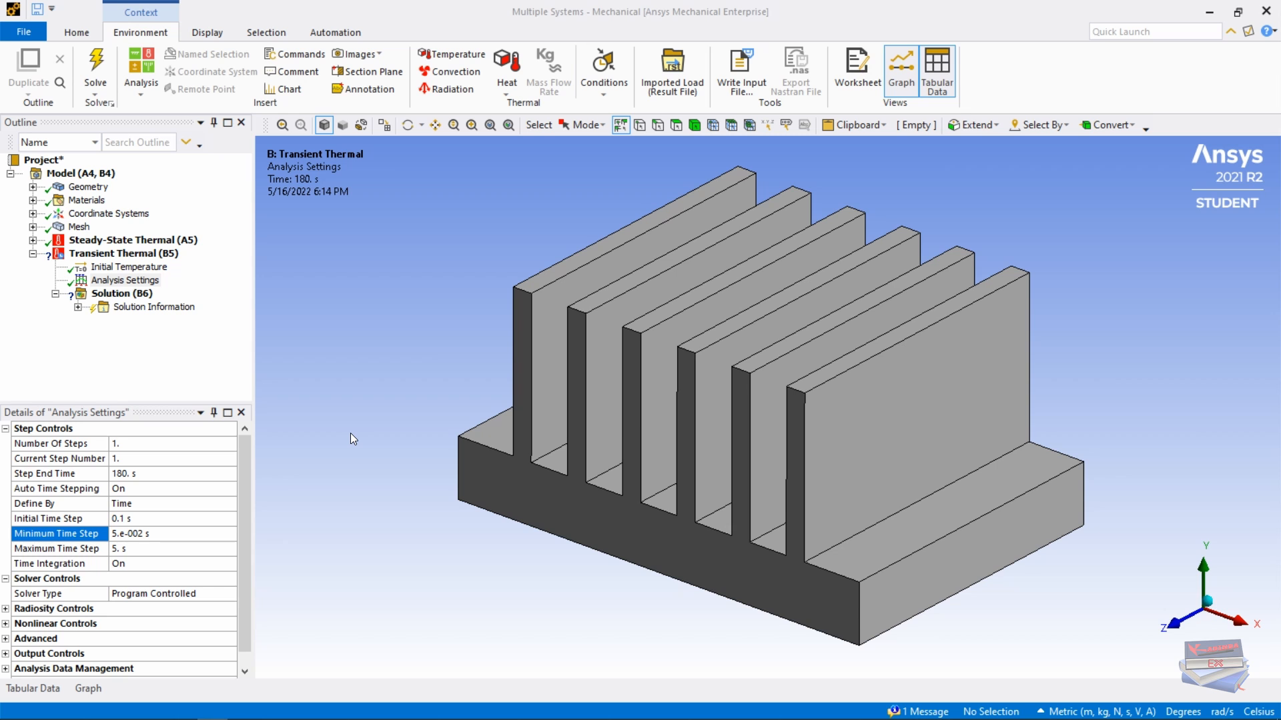
Step: Add a Heat Flux load to the transient analysis with a tabular magnitude
right_click(122, 259)
mouse_move(166, 264)
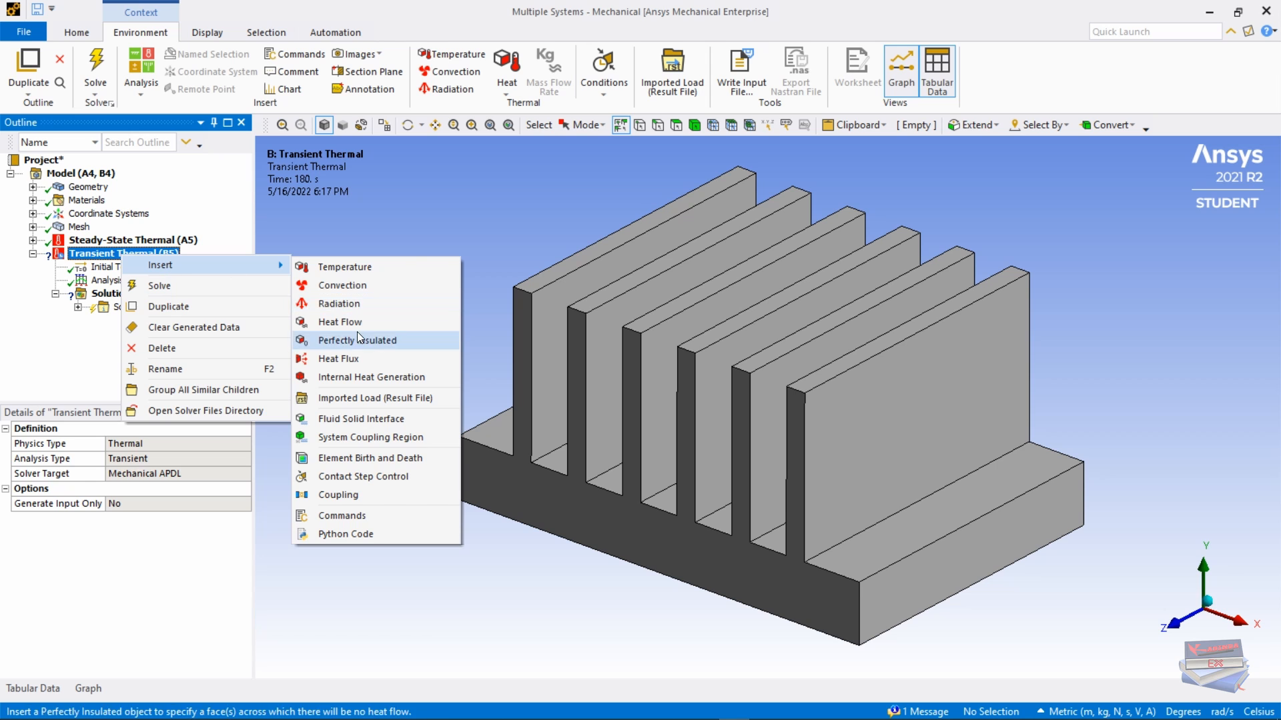
click(353, 359)
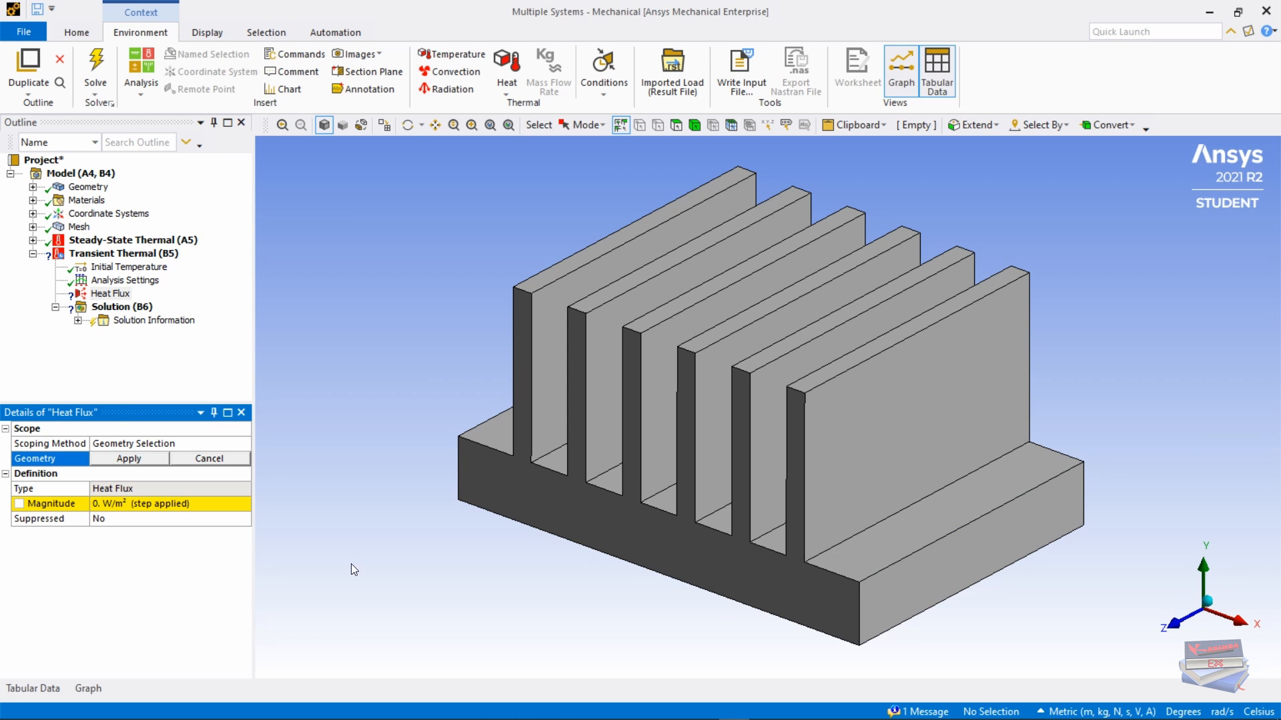
click(168, 505)
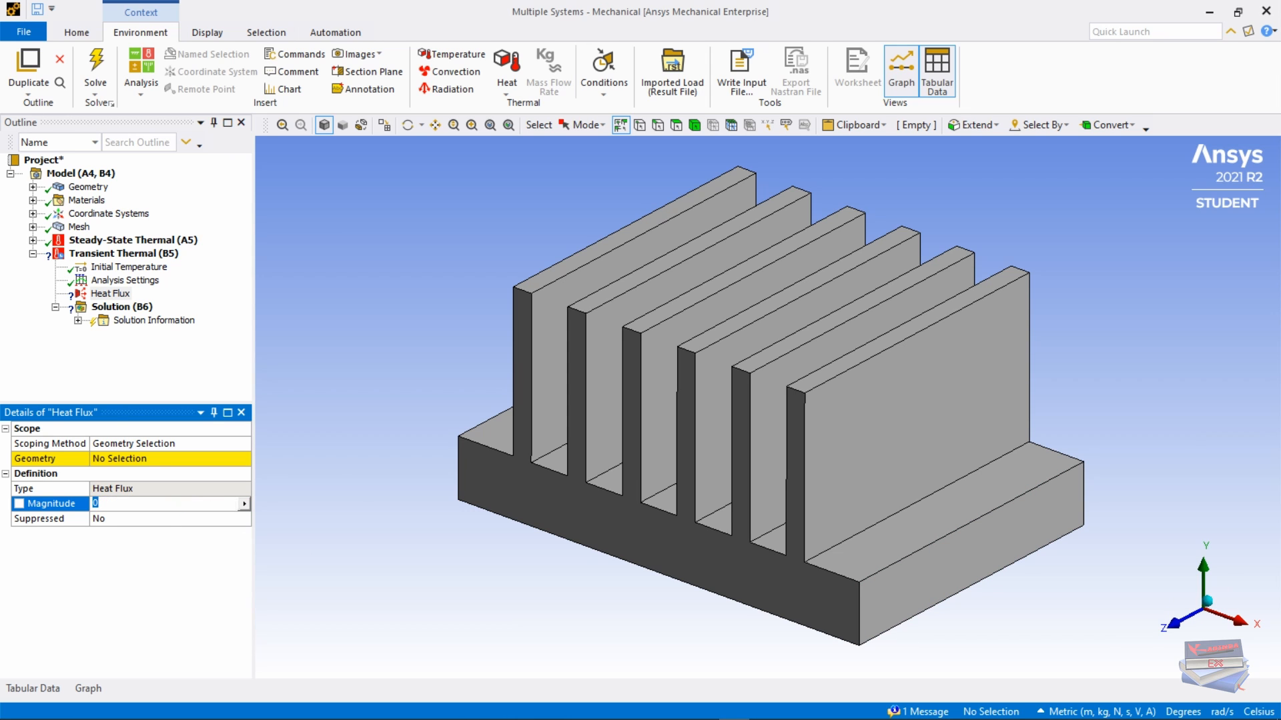
click(244, 504)
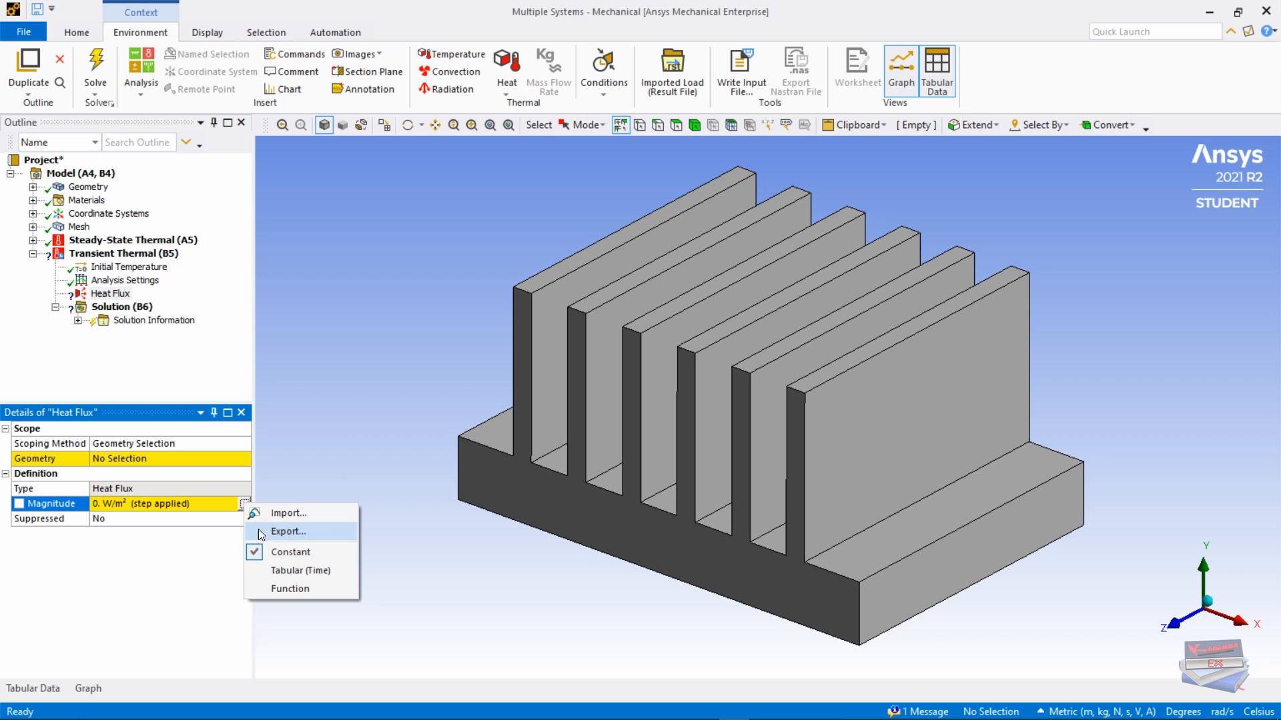
click(285, 571)
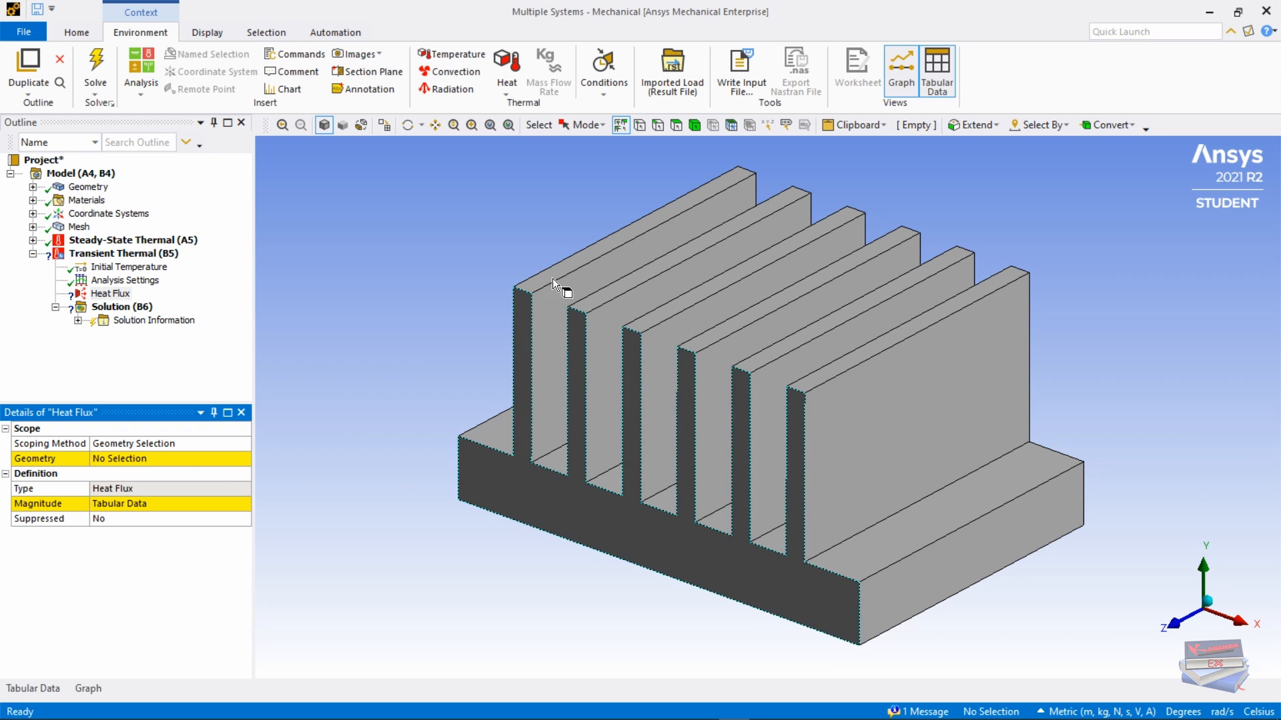
Step: Scope the heat flux to the bottom face of the heat sink's base
click(678, 126)
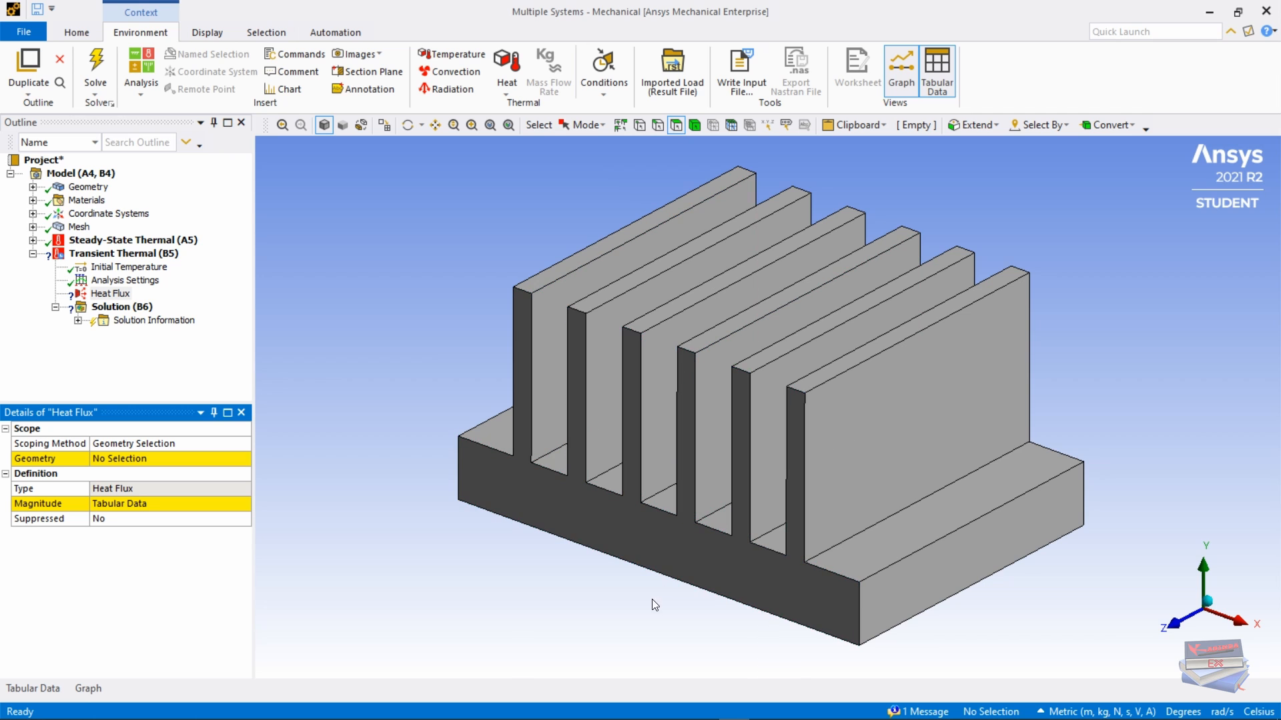
middle_drag(647, 617, 643, 514)
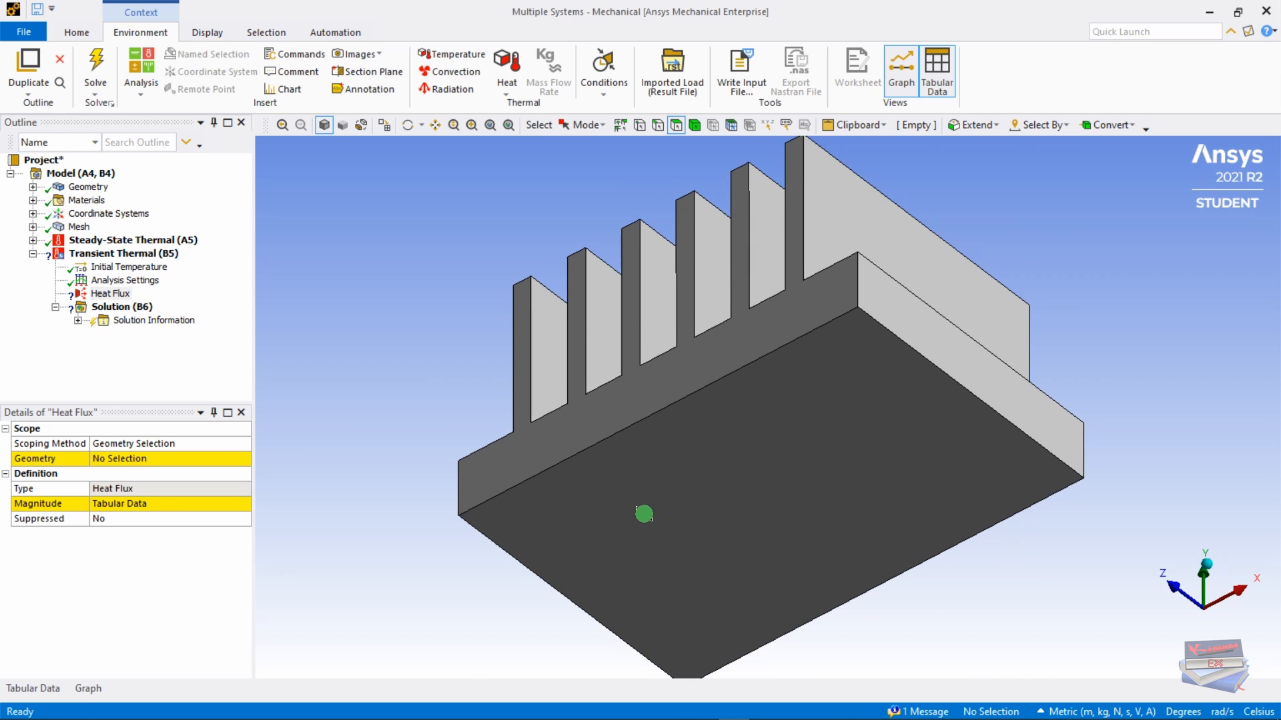
click(696, 487)
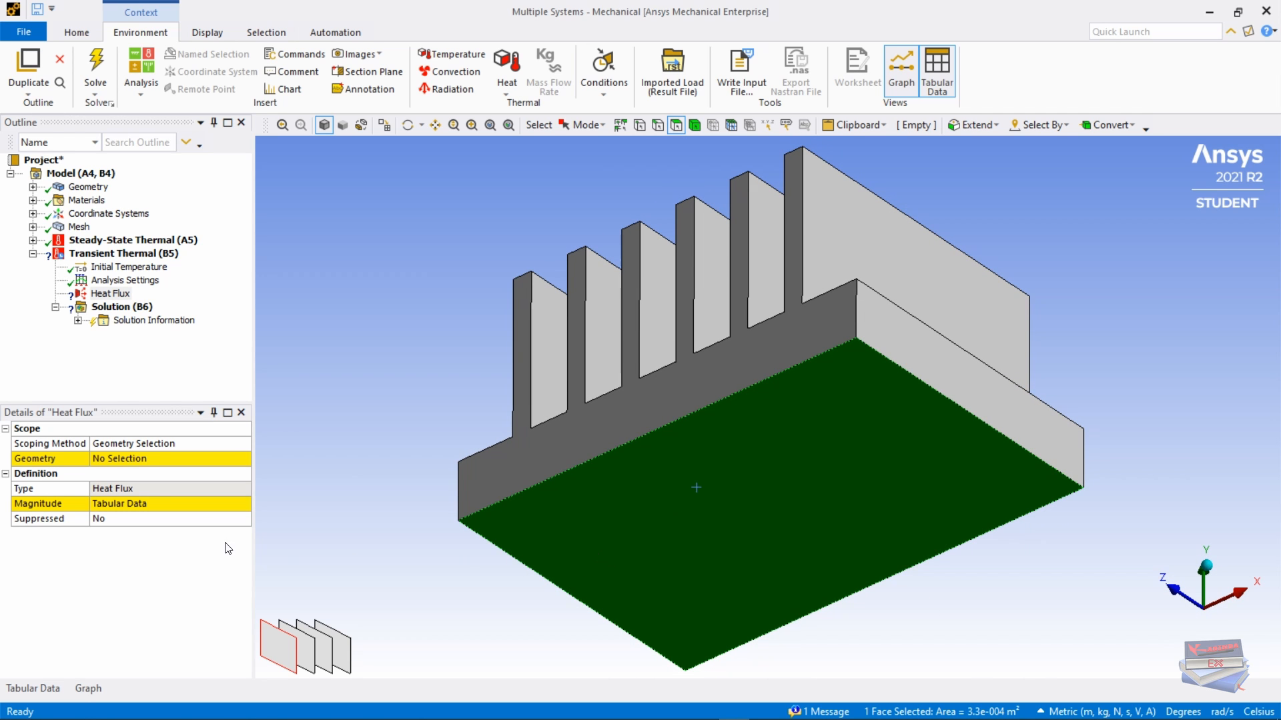
click(102, 459)
click(130, 459)
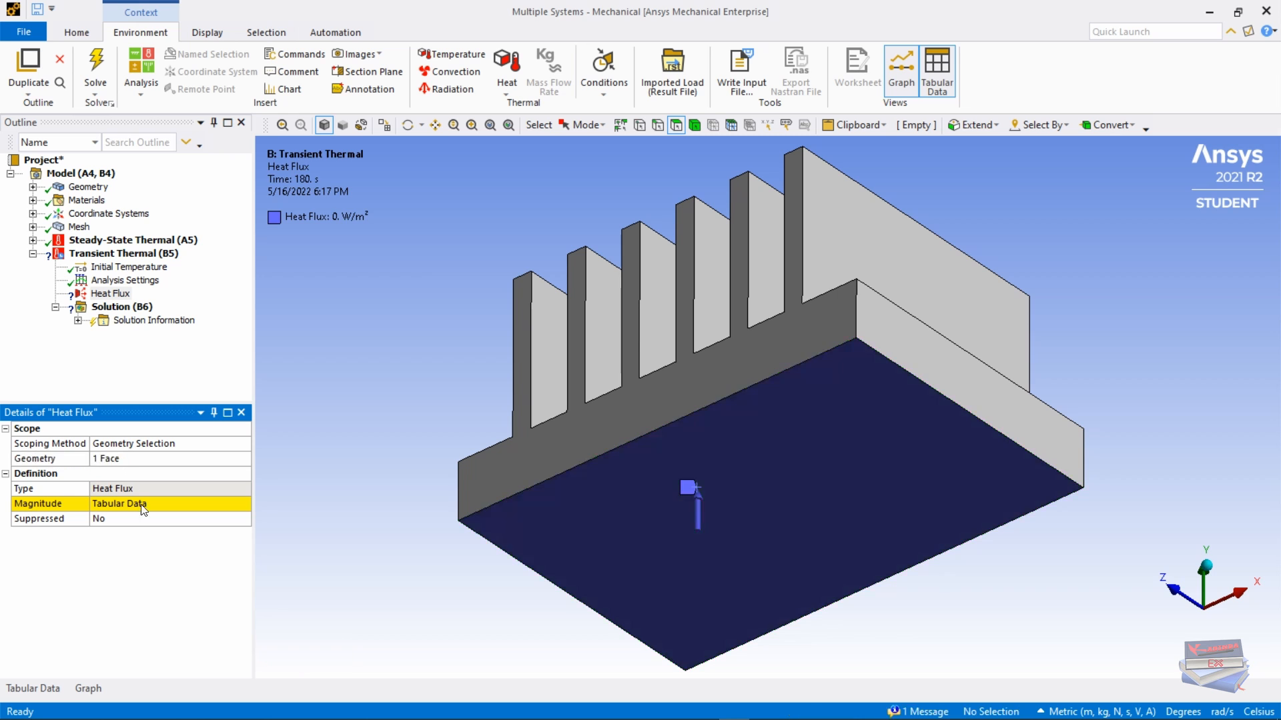
Step: Return the heat sink to isometric view and hide the Graph and Tabular Data panels
right_click(406, 340)
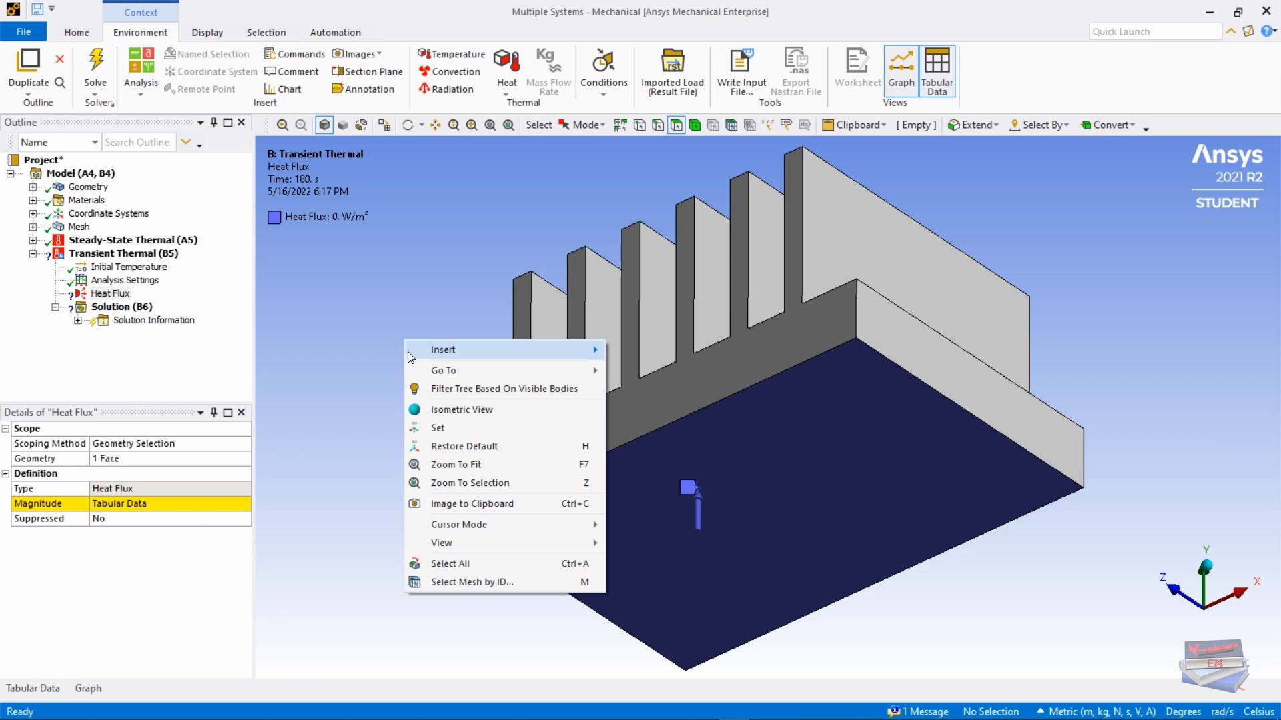
click(441, 409)
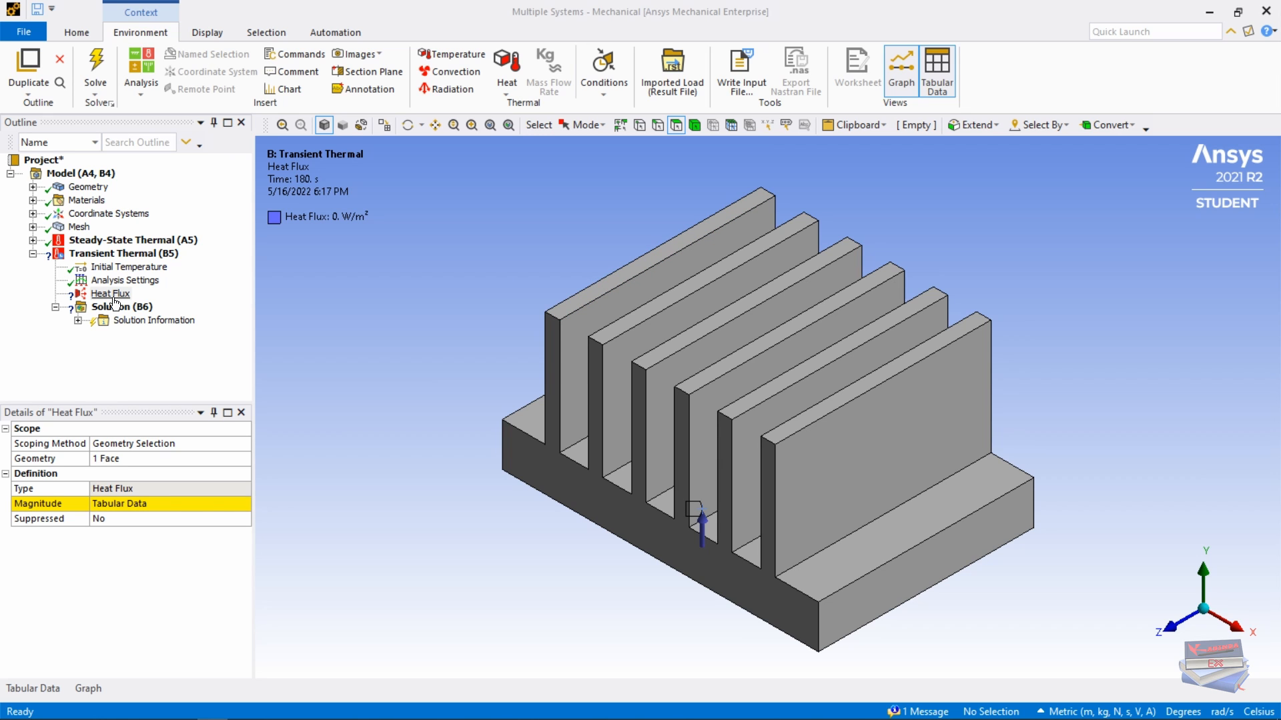
click(905, 70)
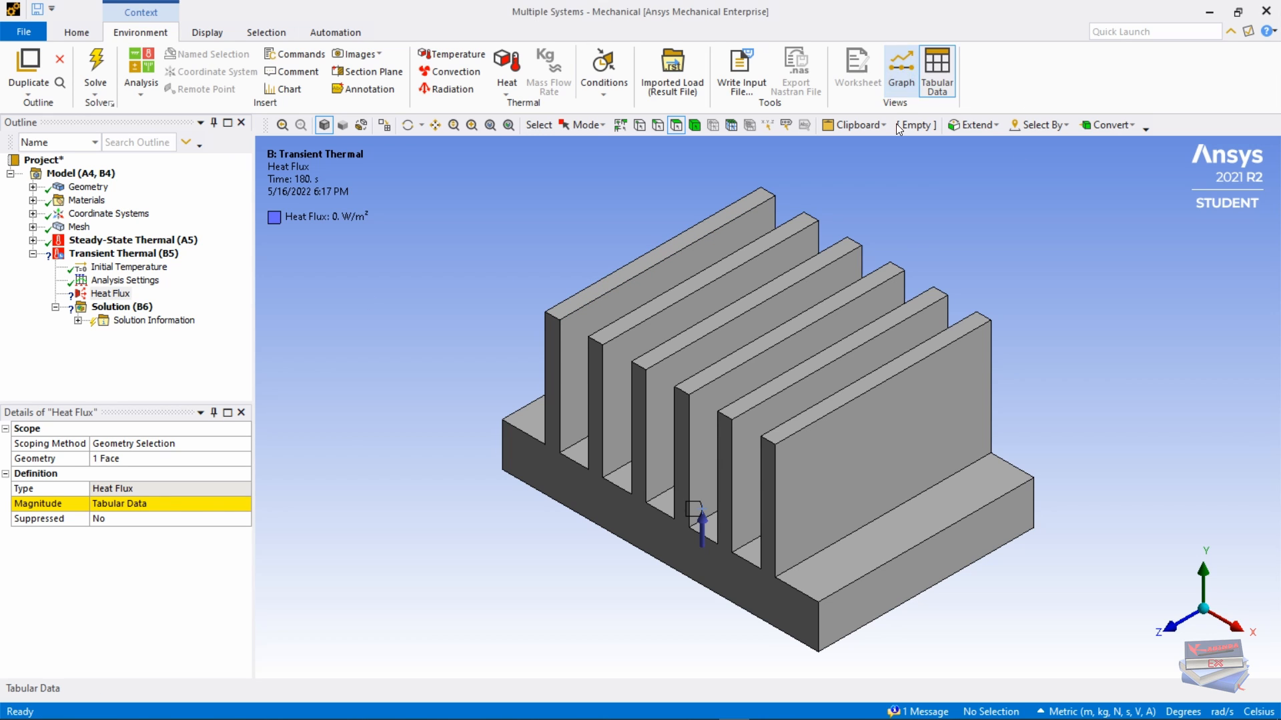
click(937, 70)
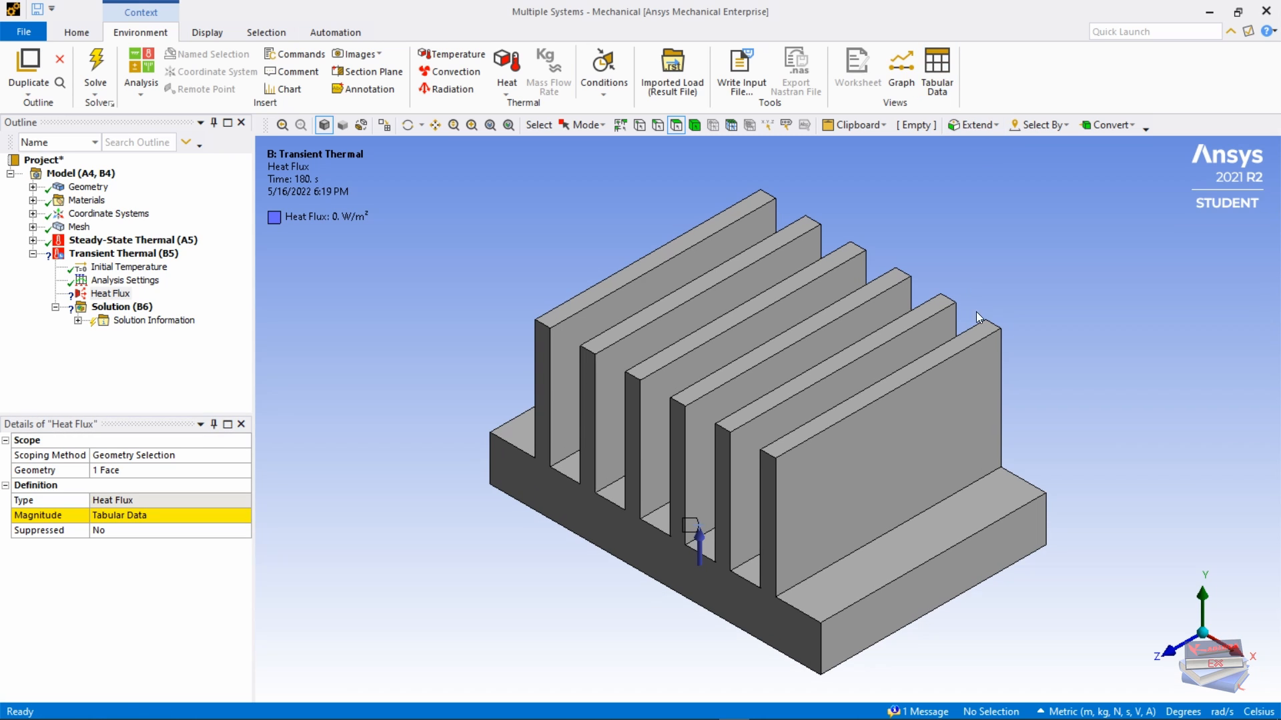
Step: Bring back the heat flux graph and table, pinning Tabular Data open below the model
click(907, 74)
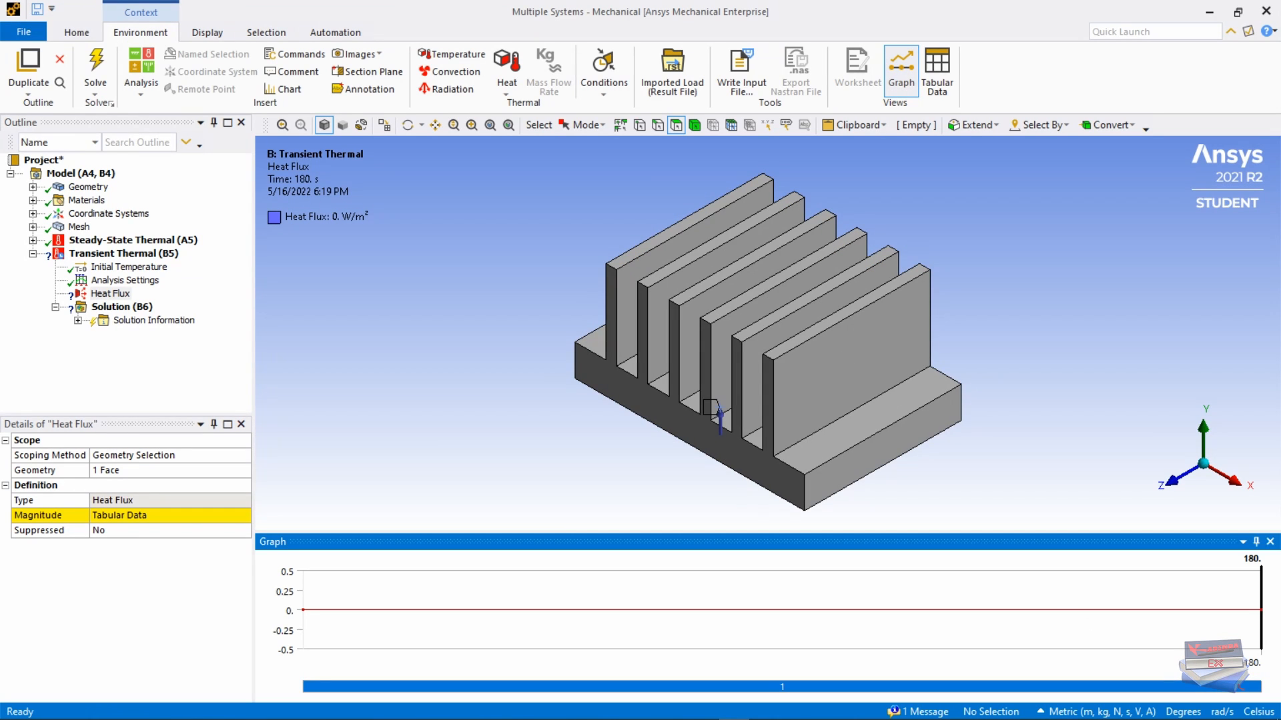
click(1256, 541)
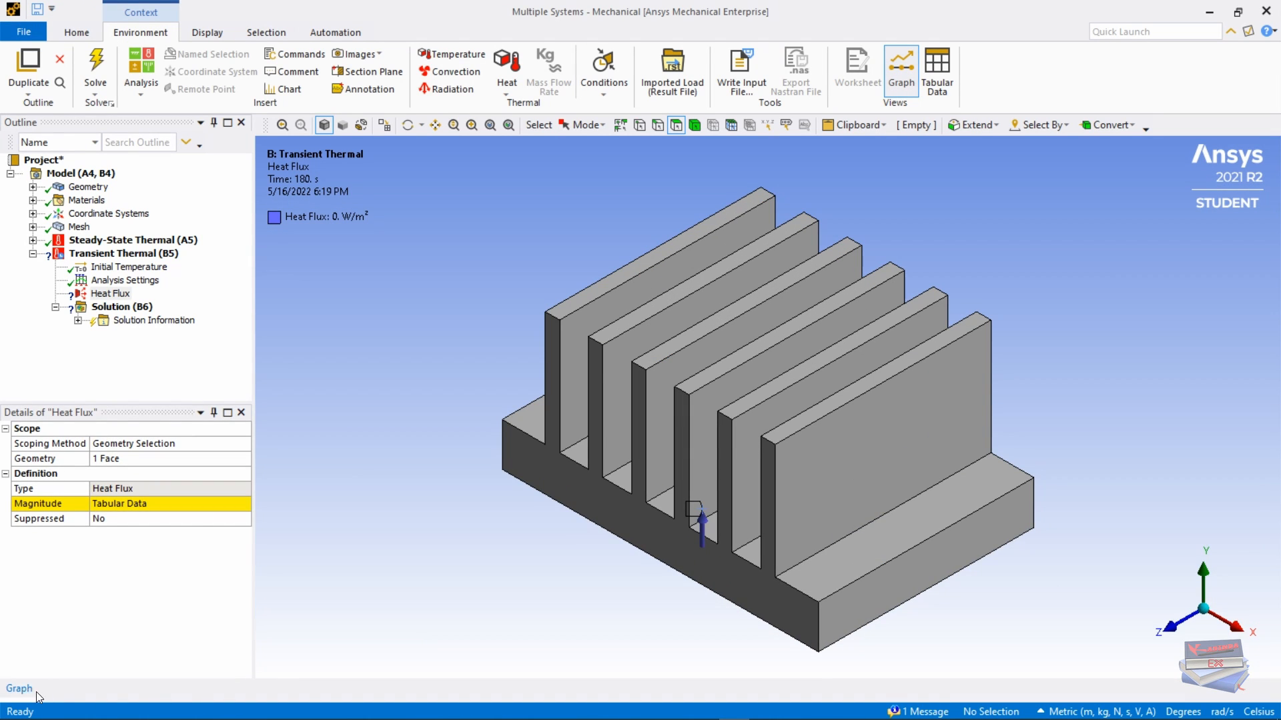
click(937, 67)
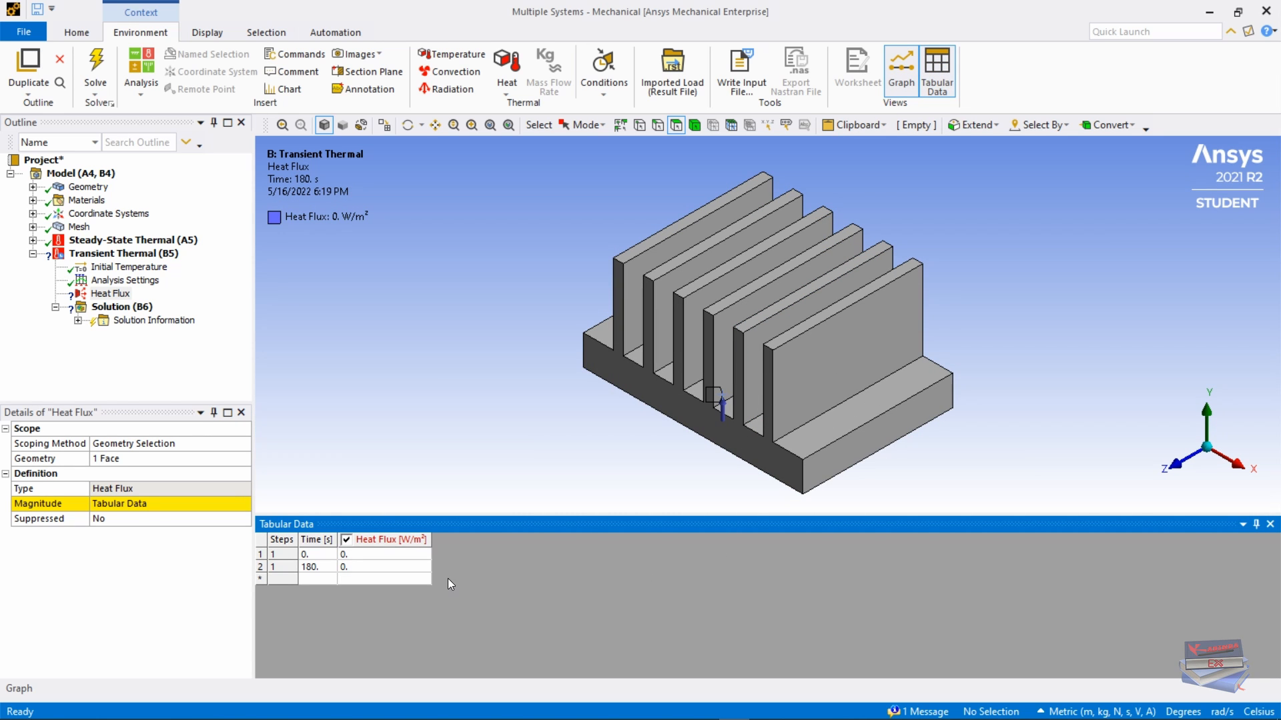
click(1257, 525)
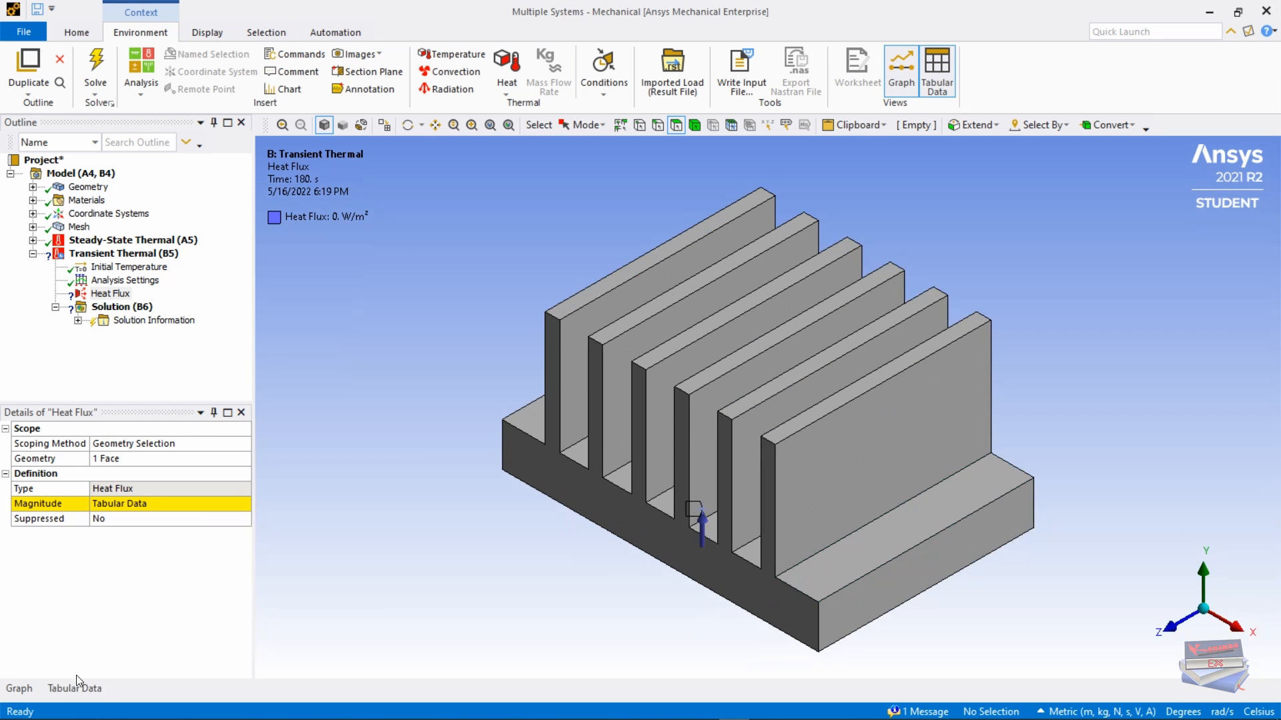
mouse_move(78, 691)
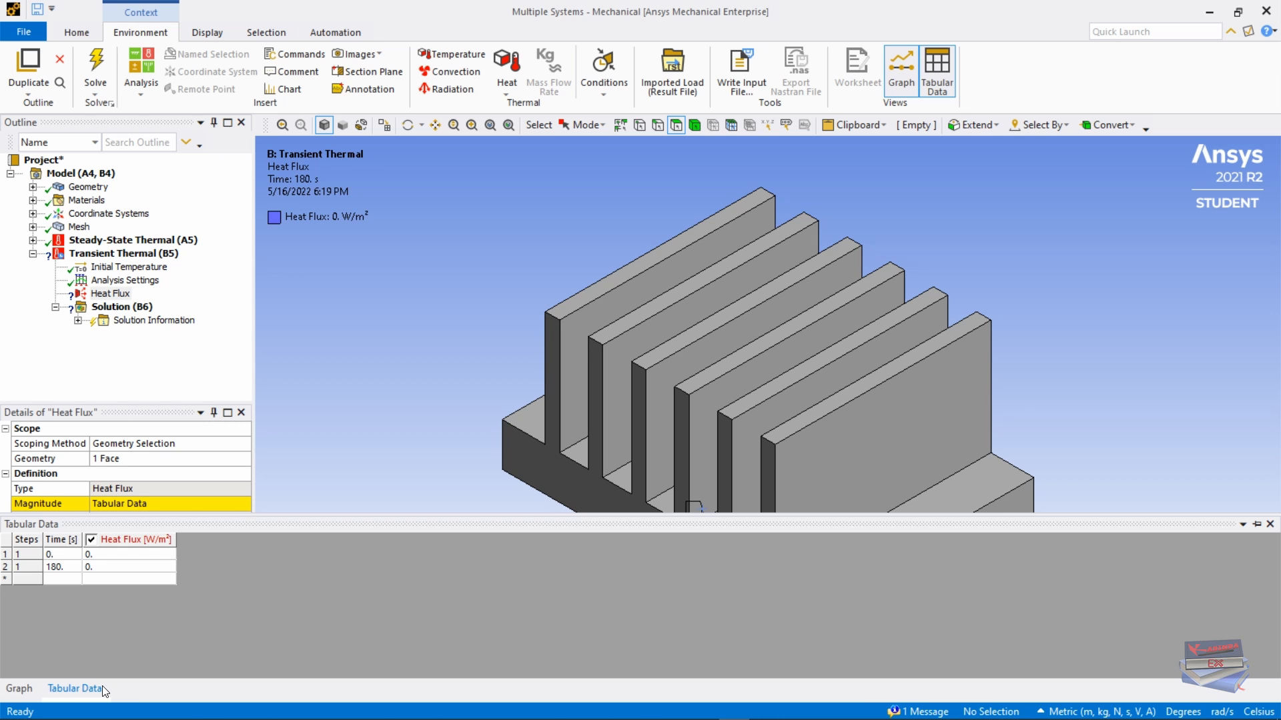
click(1256, 524)
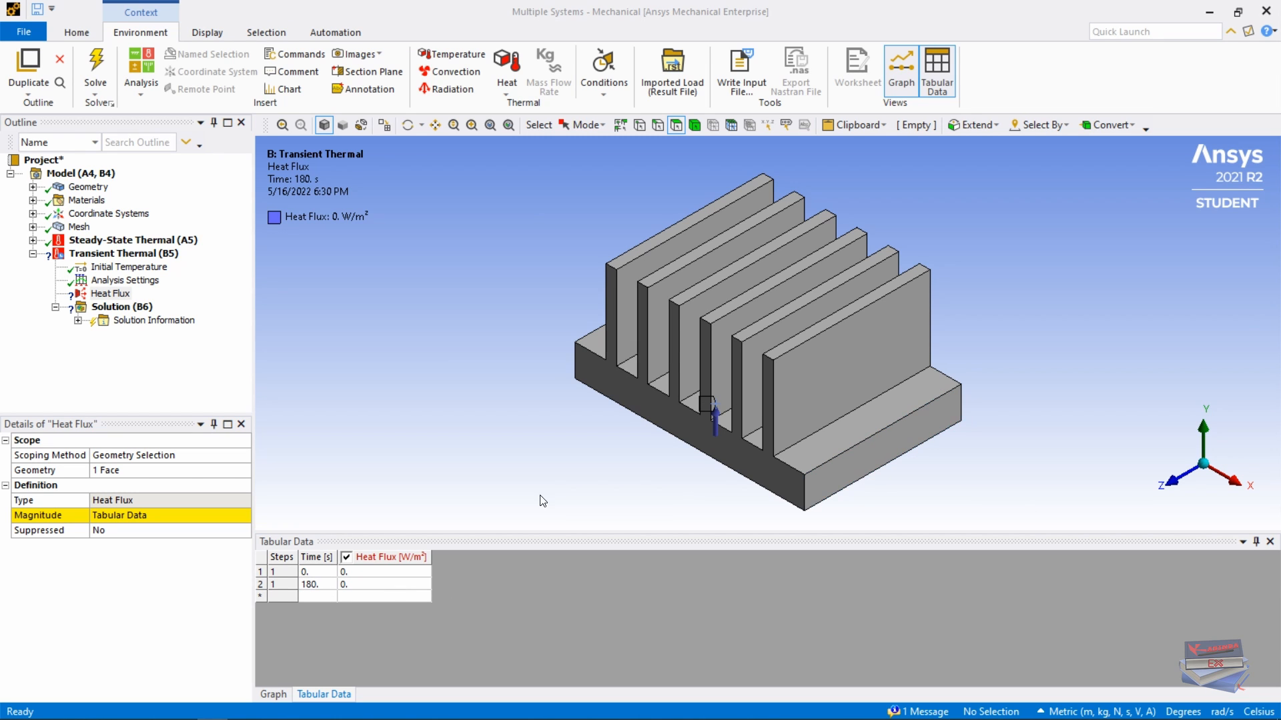
Step: Add heat flux rows at 45 s and 45.1 s, with 1000 W/m² at 45.1 s
click(315, 595)
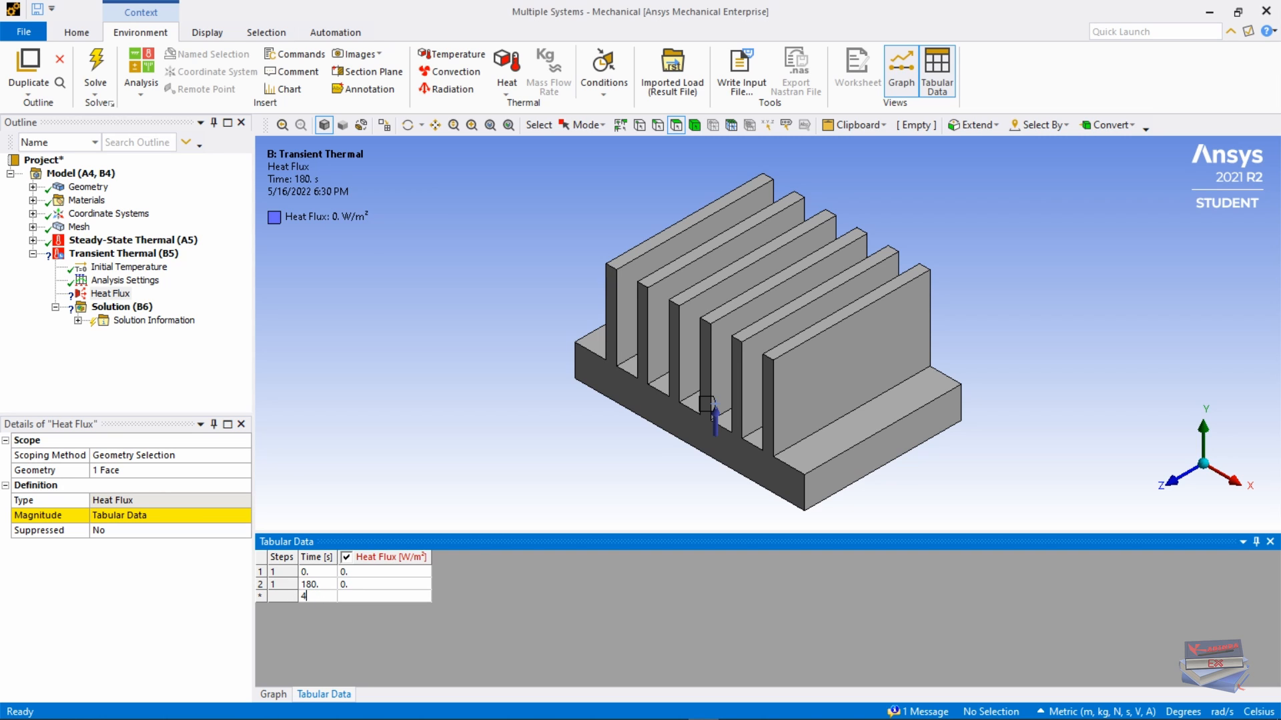
text(45)
click(357, 595)
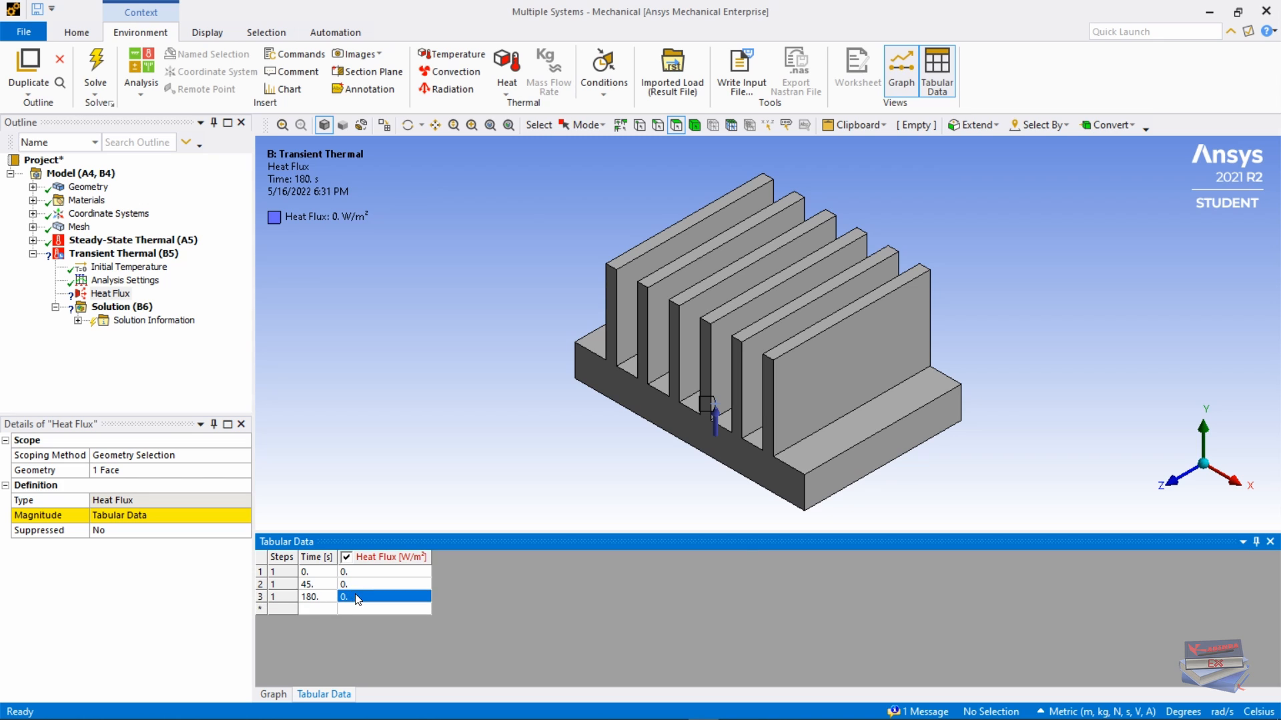
click(315, 610)
text(45.1)
click(364, 610)
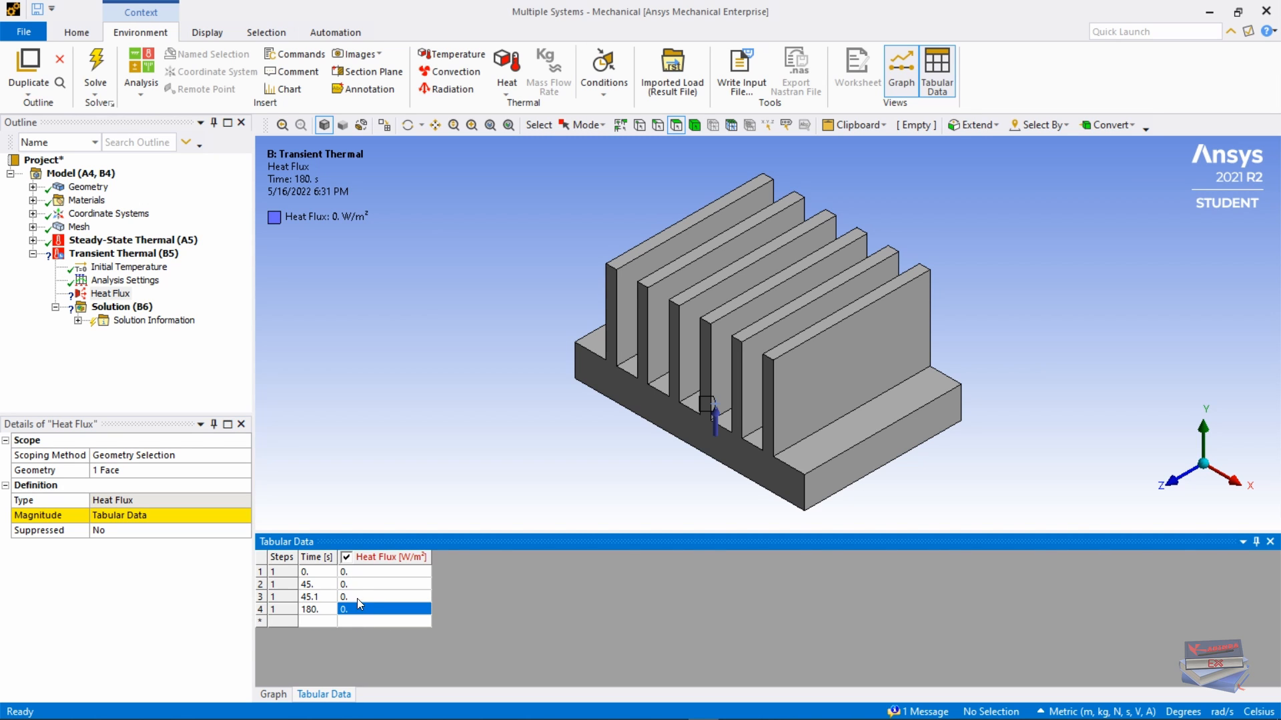
double_click(358, 598)
text(1000)
key(Tab)
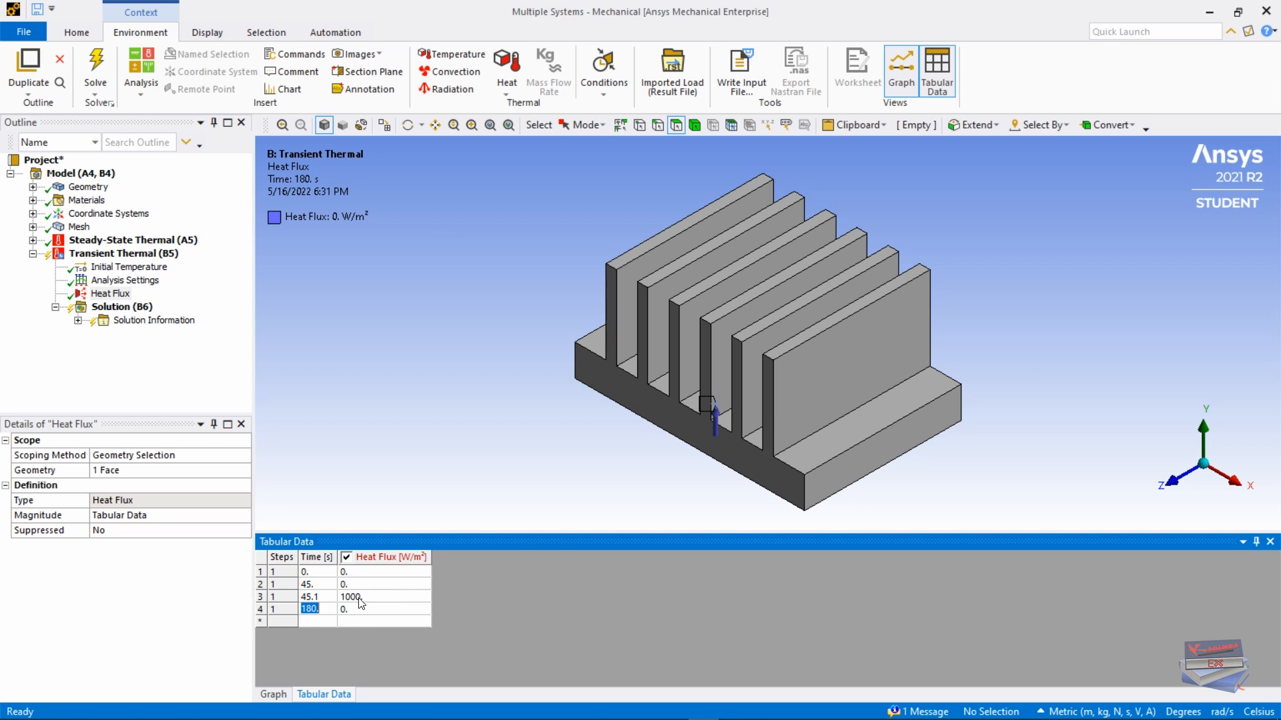
Step: Change the 180 s row to 90 s at 1000 W/m², and add 90.1 s at 0 W/m²
click(317, 609)
drag(316, 608, 296, 608)
text(90)
click(353, 609)
click(353, 609)
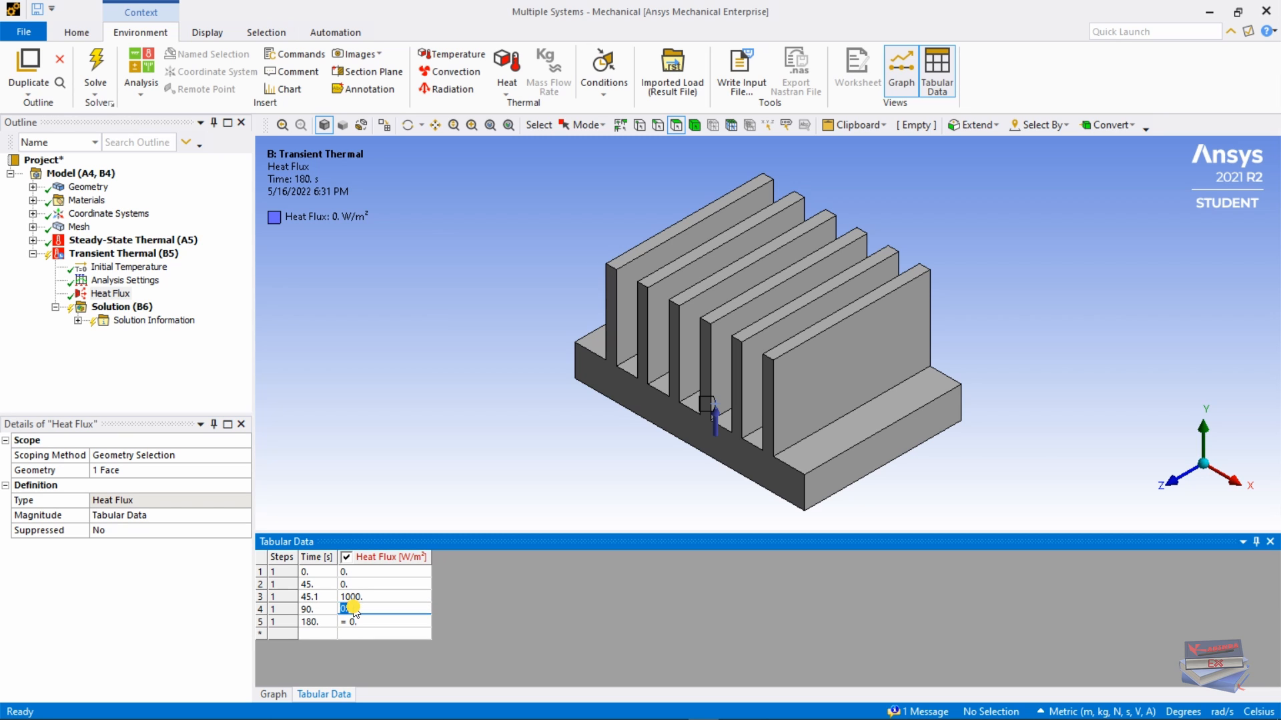
key(BackSpace)
key(BackSpace)
text(1000)
key(Tab)
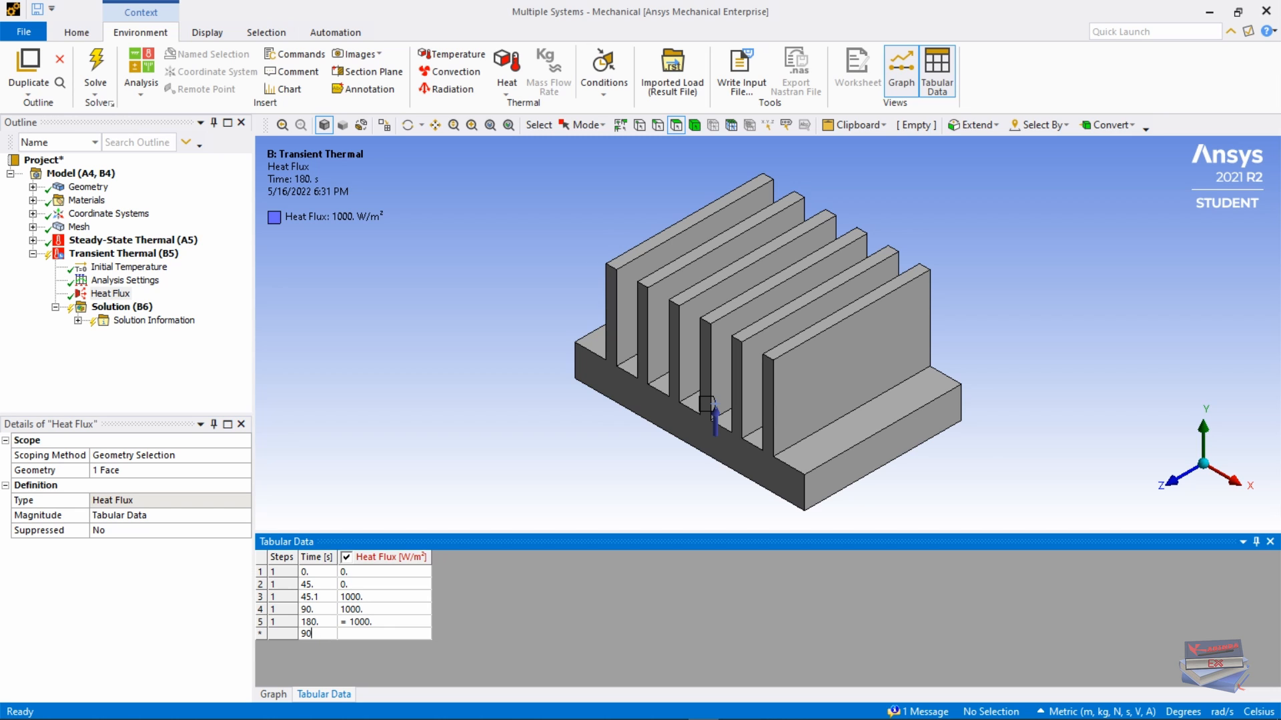
text(.1)
click(371, 635)
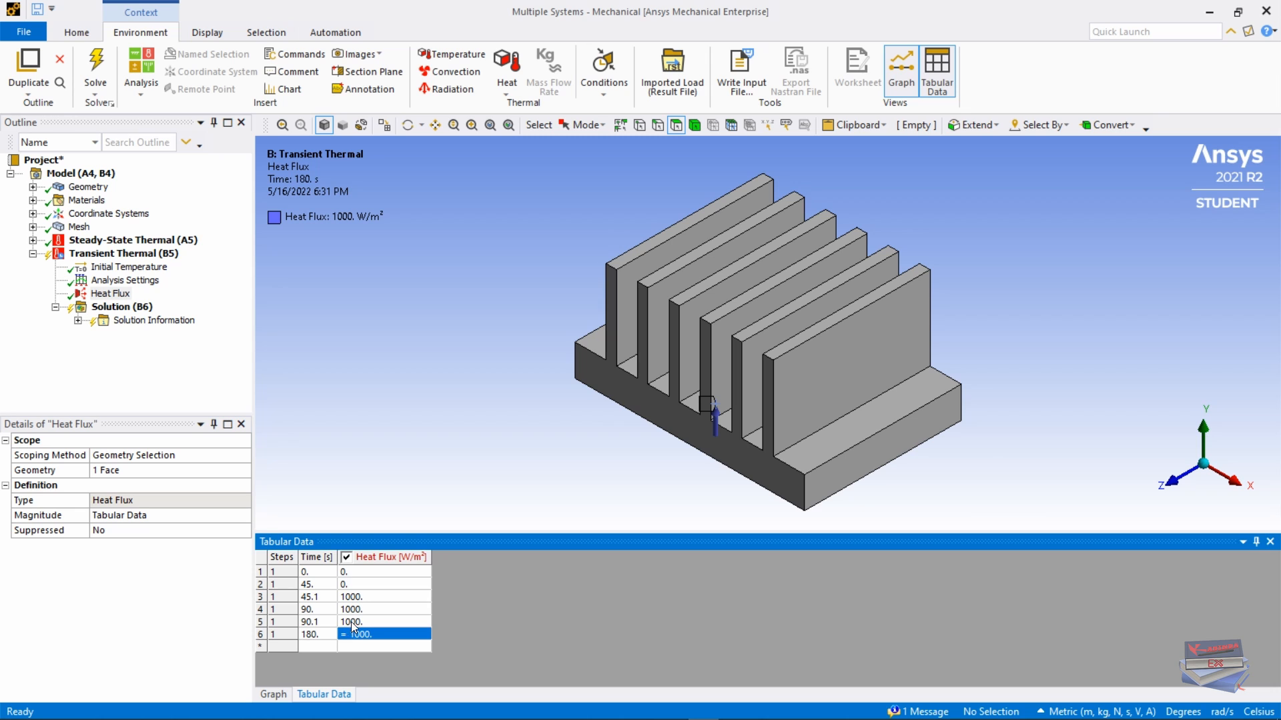
double_click(371, 623)
text(0)
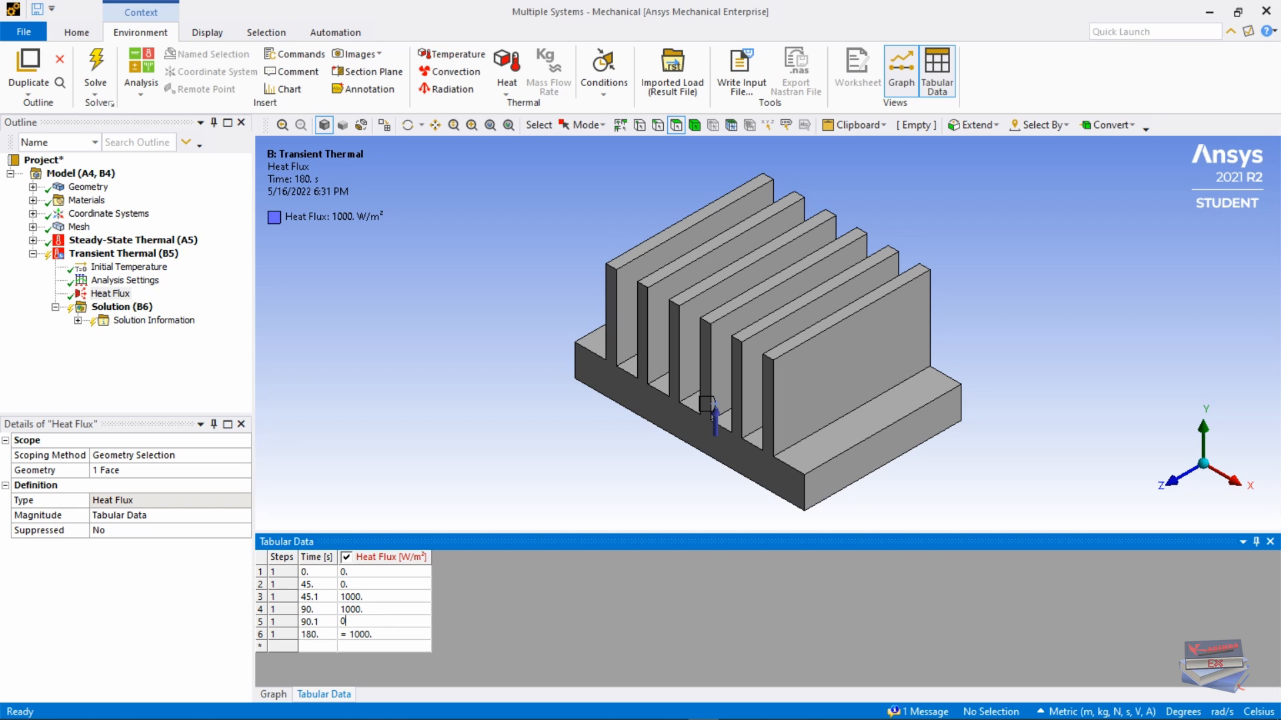
click(311, 635)
Step: Add rows at 135 s and 135.1 s, with 1000 W/m² at 135.1 s
text(135)
click(368, 649)
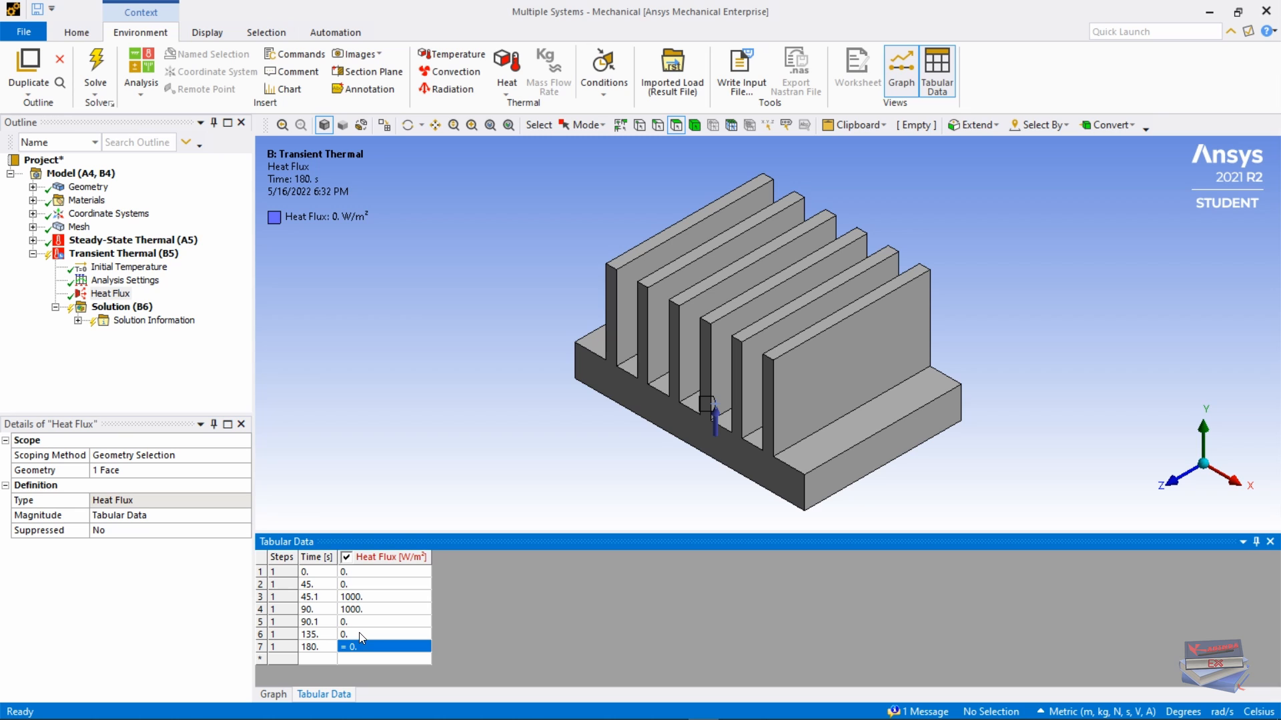
click(313, 656)
text(135.1)
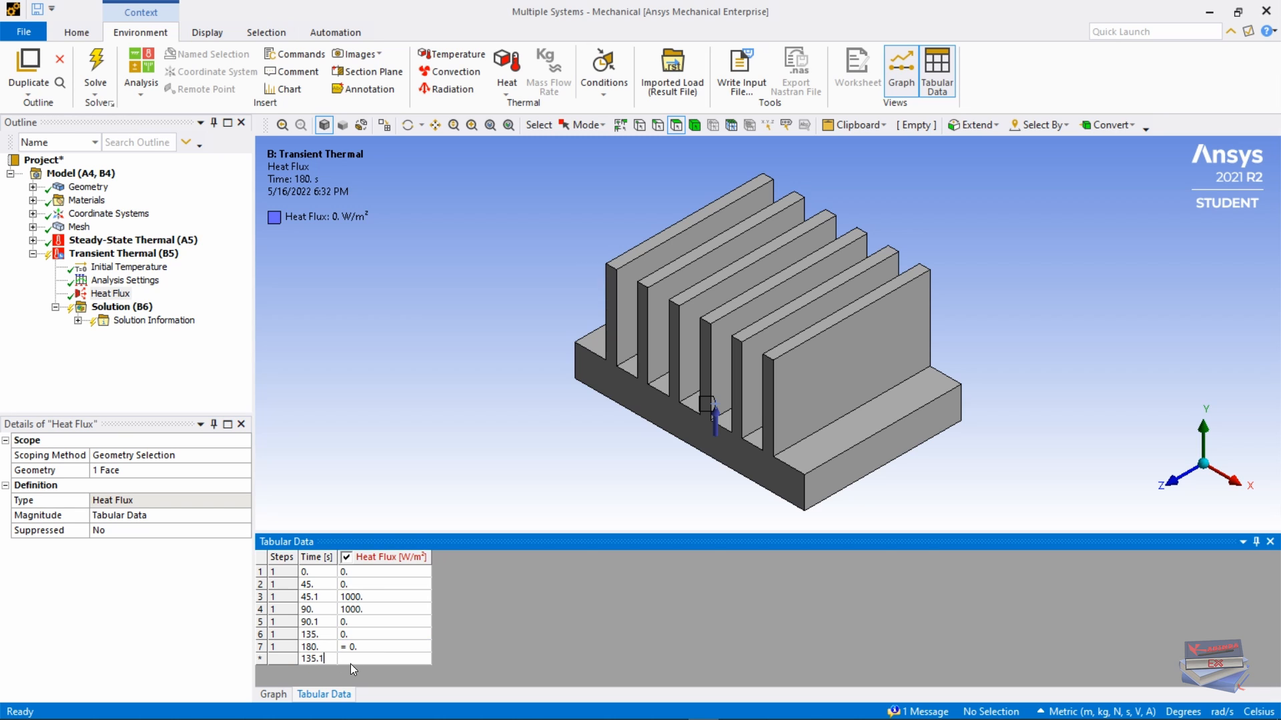
click(355, 659)
click(354, 647)
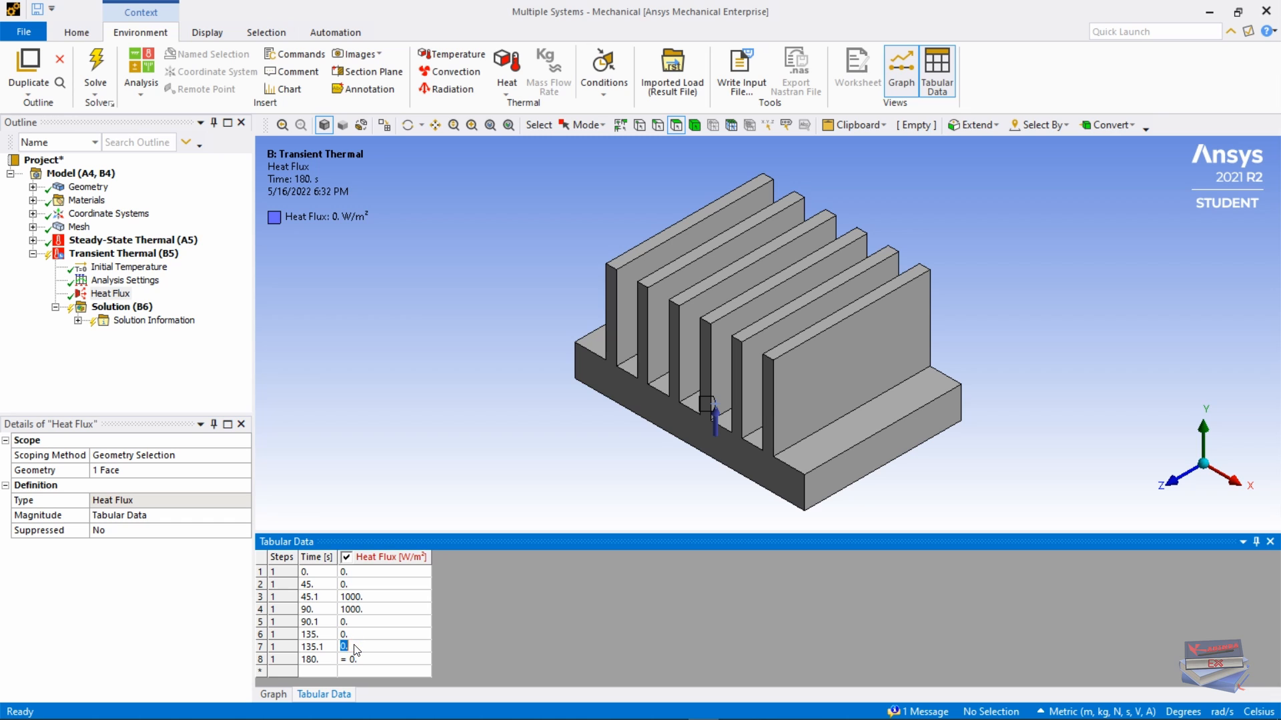
text(1000)
click(312, 659)
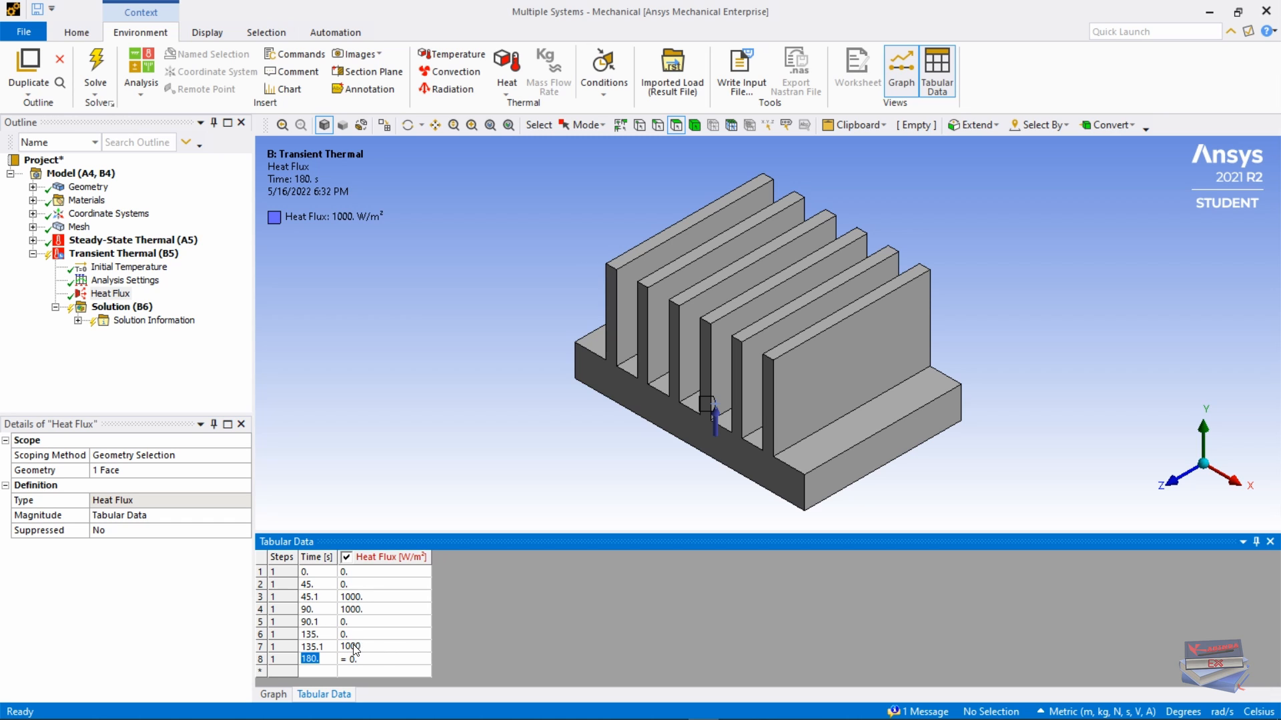
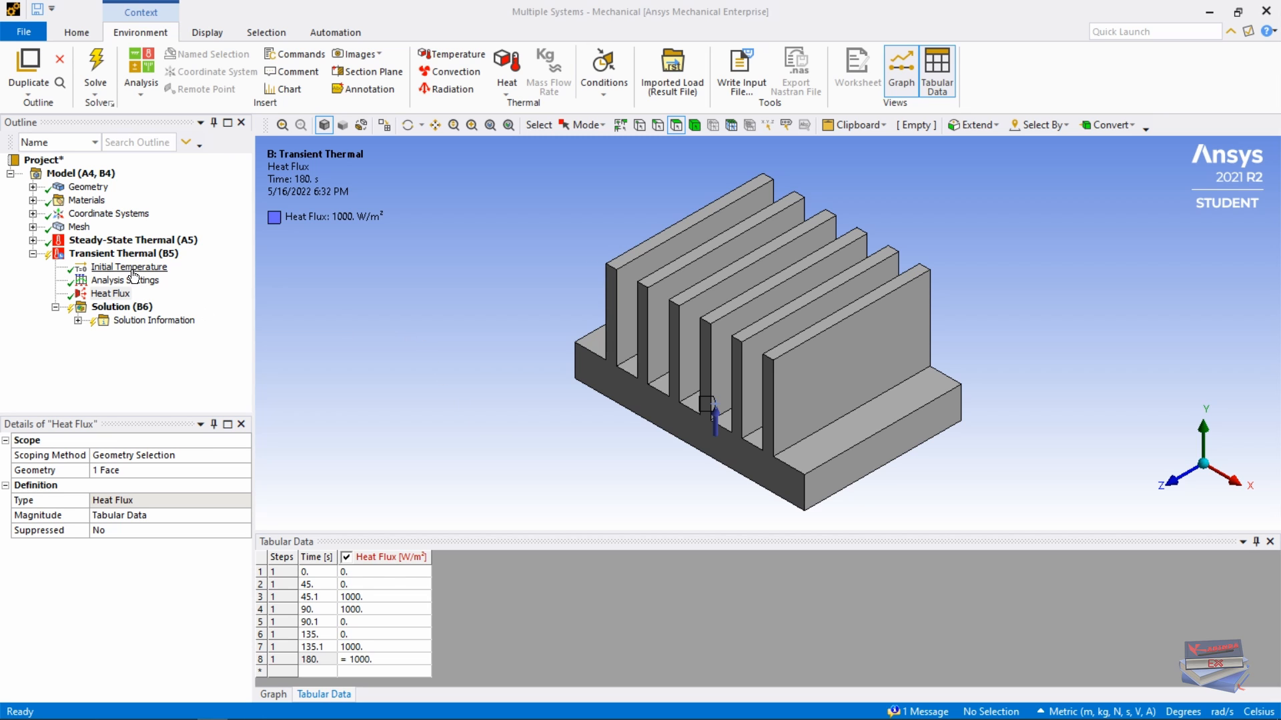
Step: Add a convection load with film coefficient 30 W/m²·°C and ambient temperature 28 °C
right_click(115, 262)
mouse_move(200, 267)
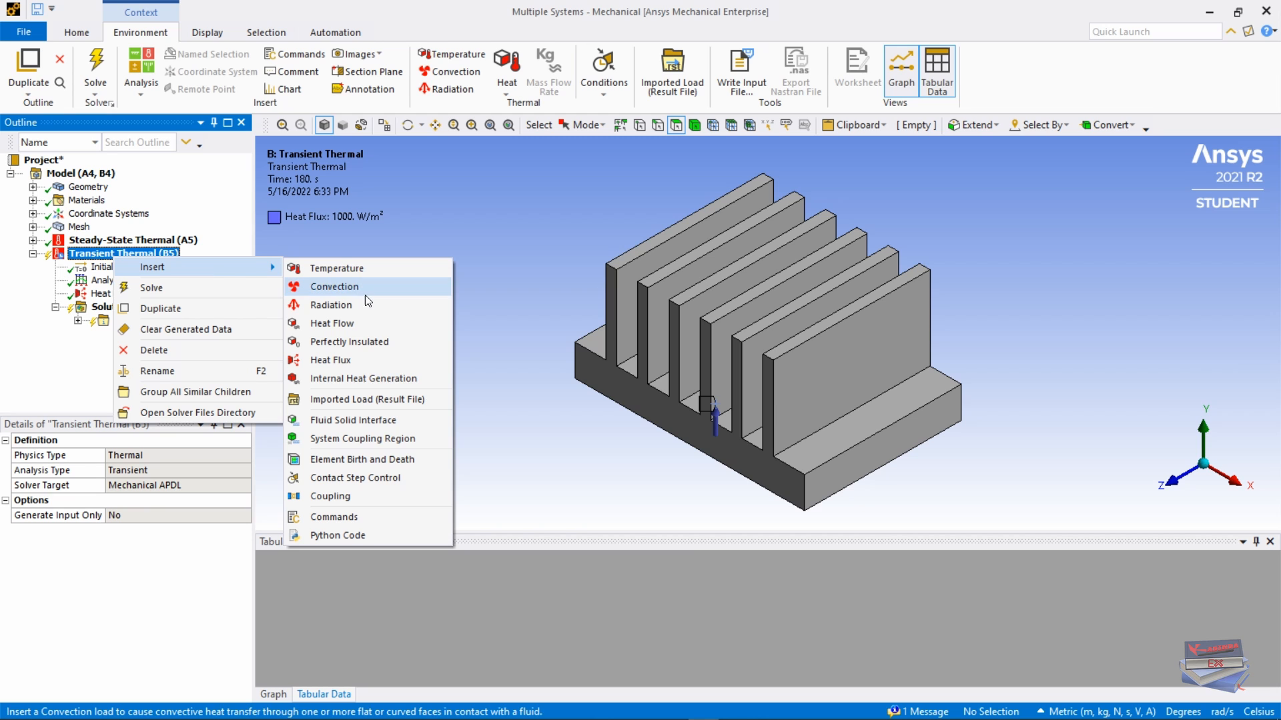
click(386, 3)
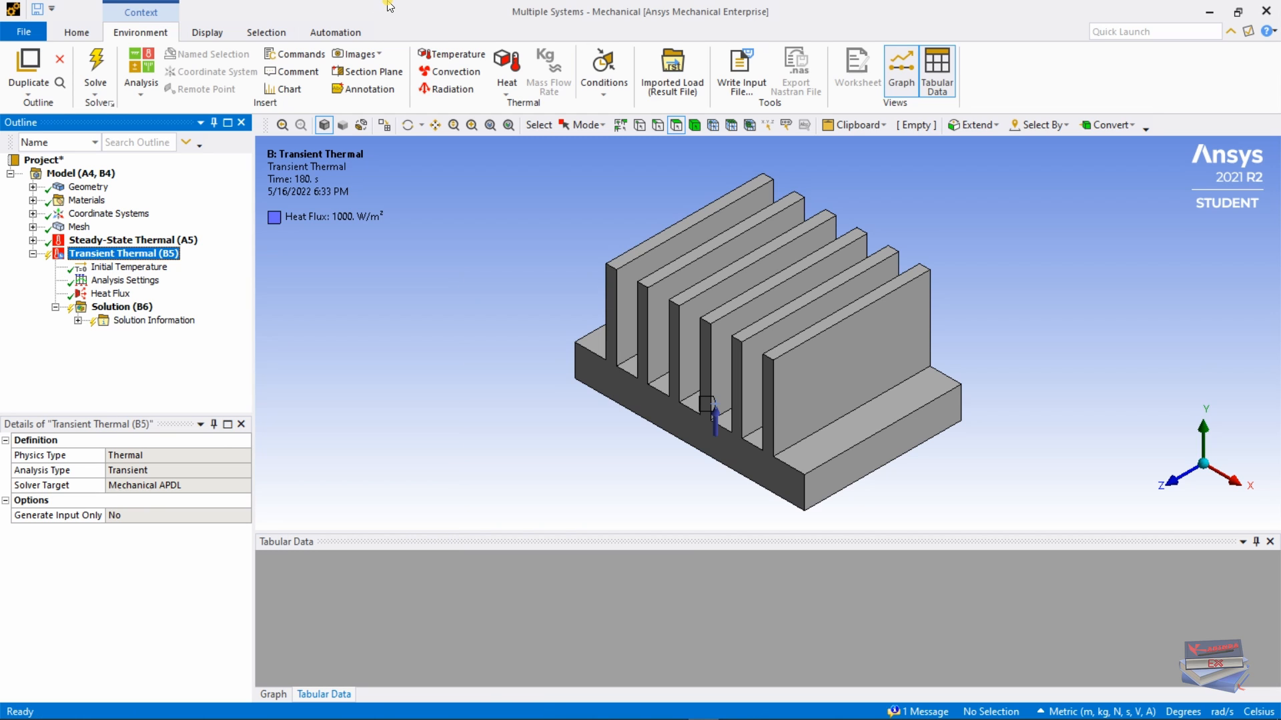
click(439, 73)
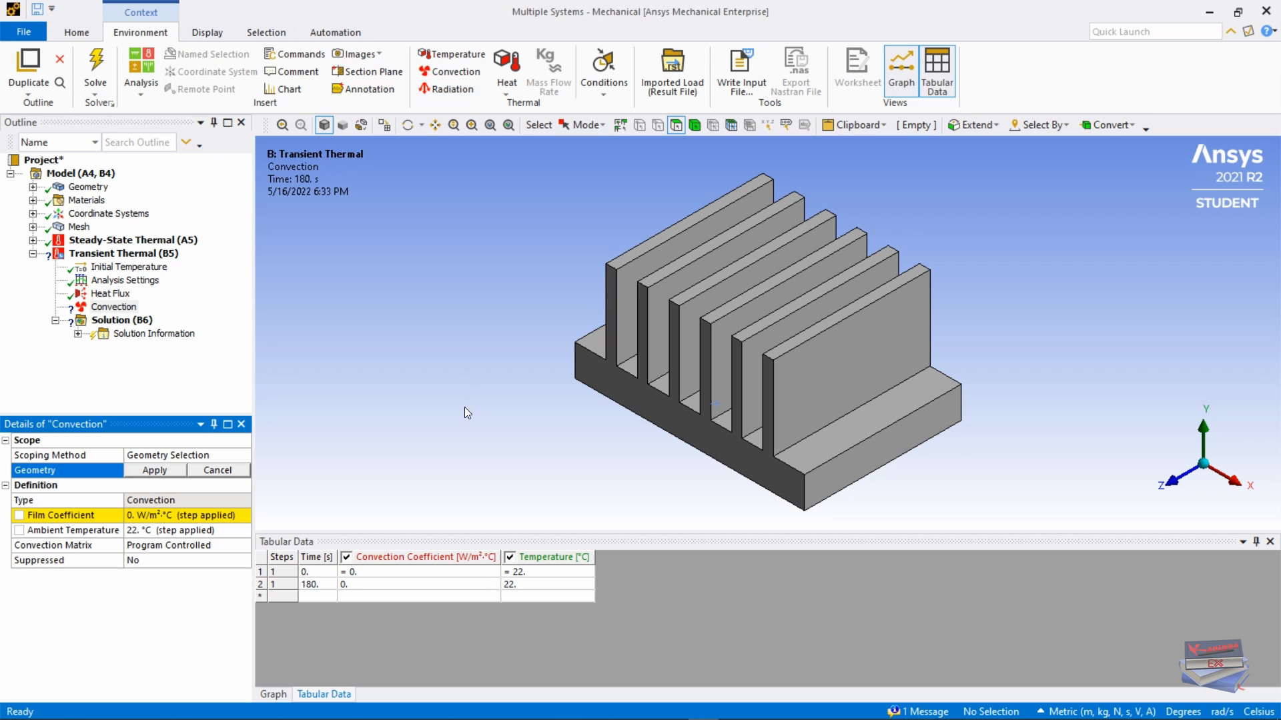
click(153, 515)
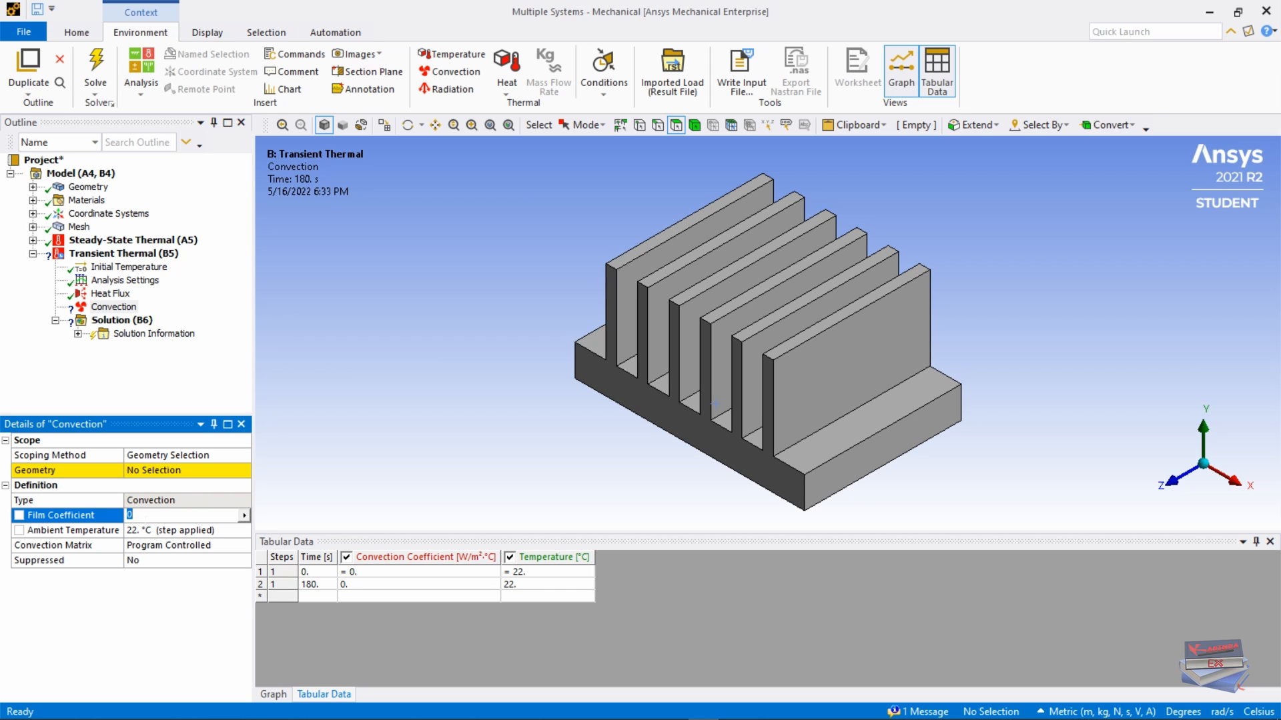
text(30)
key(Return)
click(163, 532)
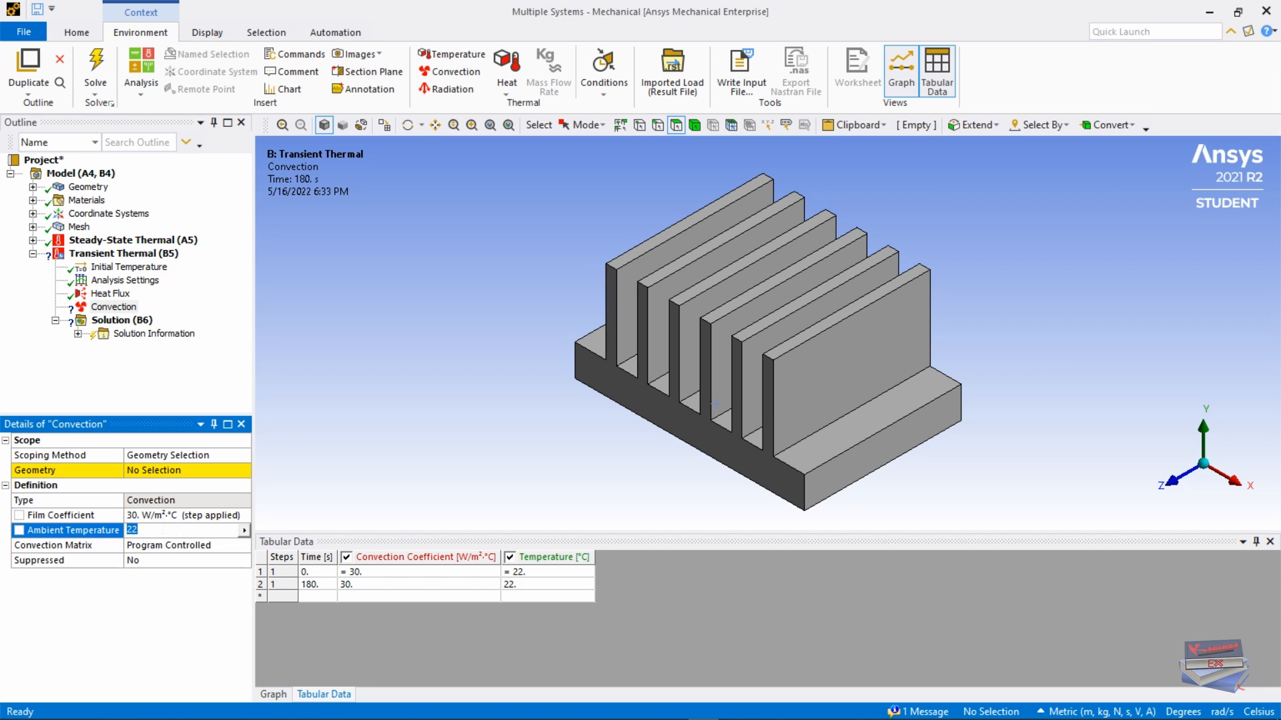
text(28)
key(Return)
Step: Apply the convection to all 29 heat-sink faces except the base's bottom face
middle_drag(651, 483, 652, 429)
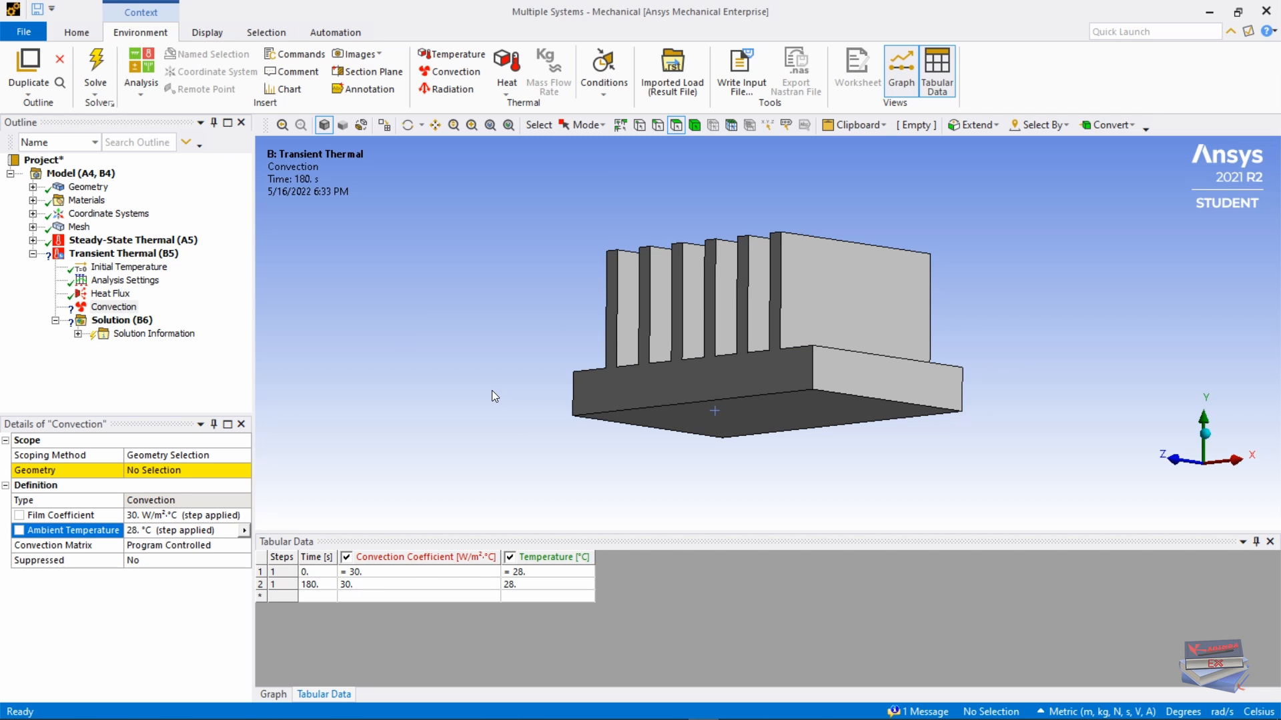
key(ctrl+a)
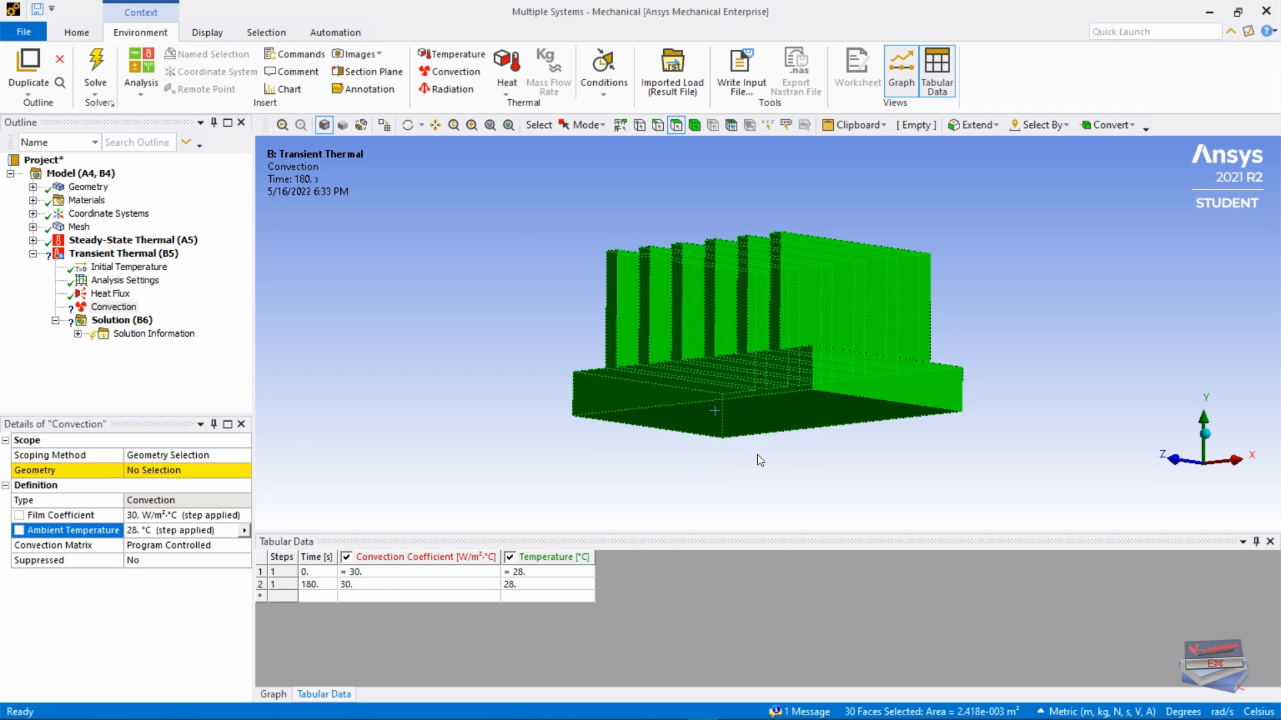
middle_drag(759, 460, 734, 467)
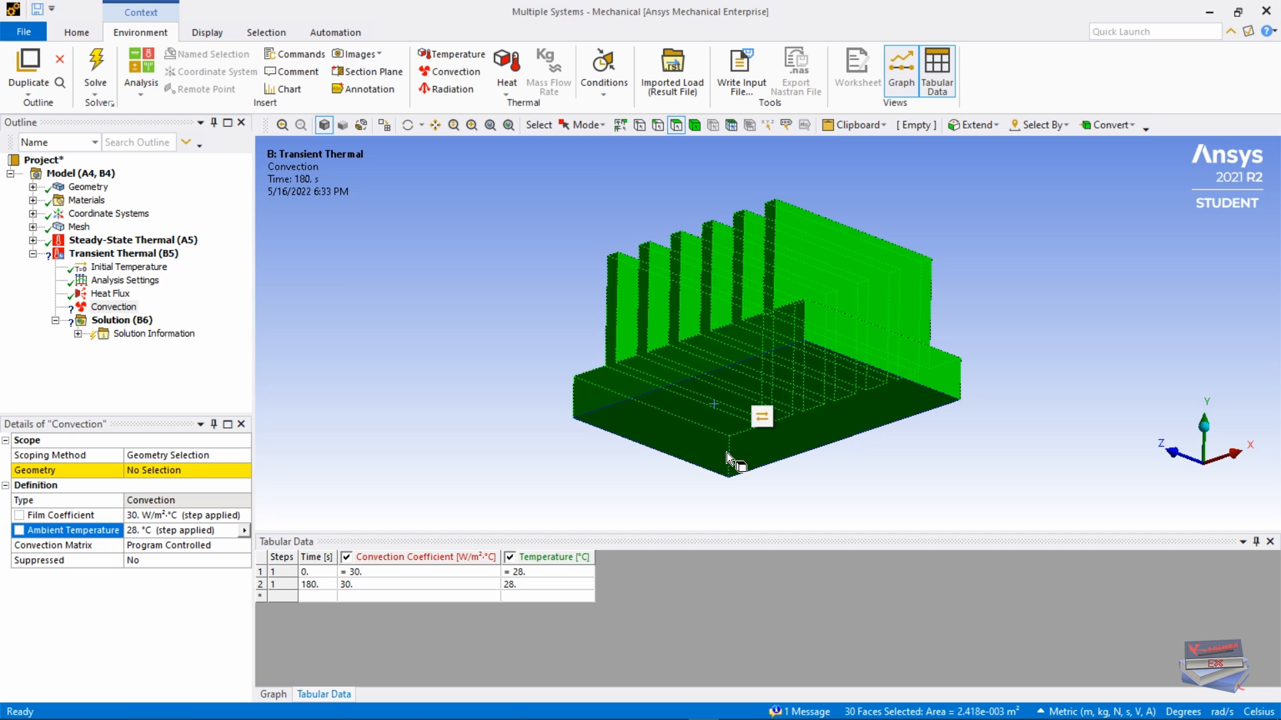
click(658, 435)
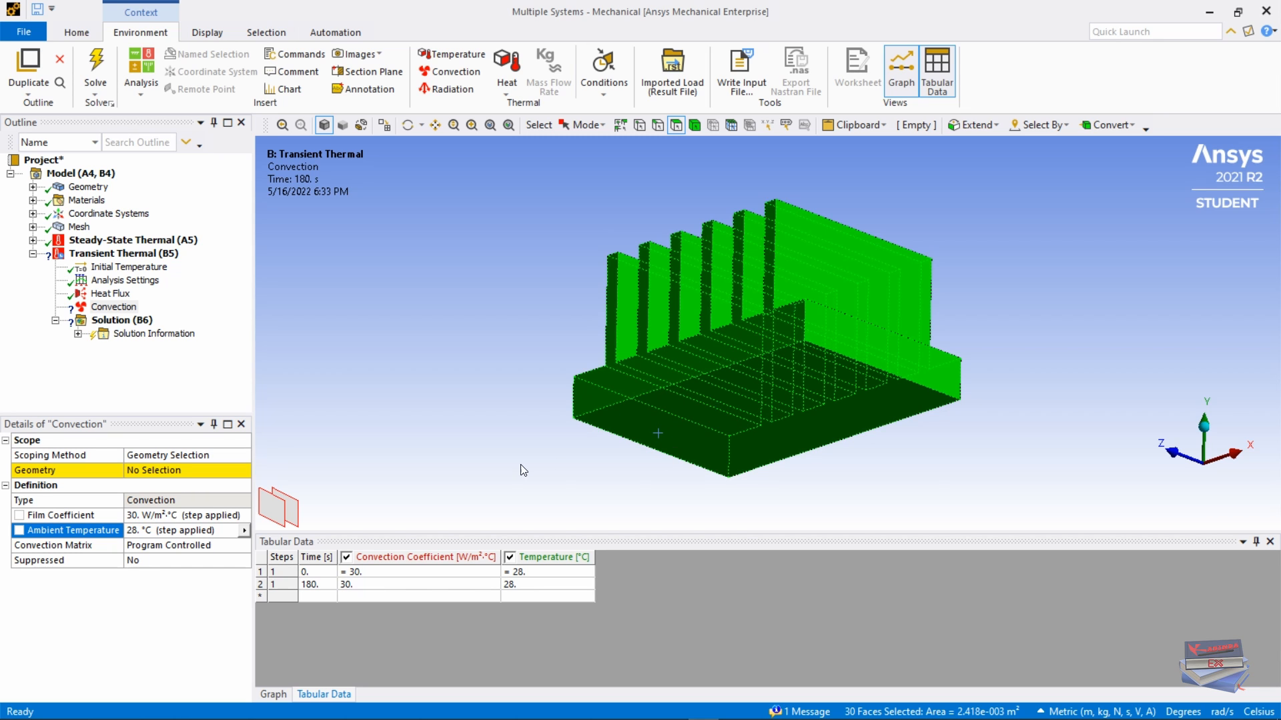
ctrl+click(640, 429)
mouse_move(646, 443)
middle_down()
mouse_move(631, 421)
mouse_move(594, 517)
mouse_move(624, 513)
mouse_move(617, 454)
mouse_move(620, 467)
mouse_move(634, 459)
middle_up()
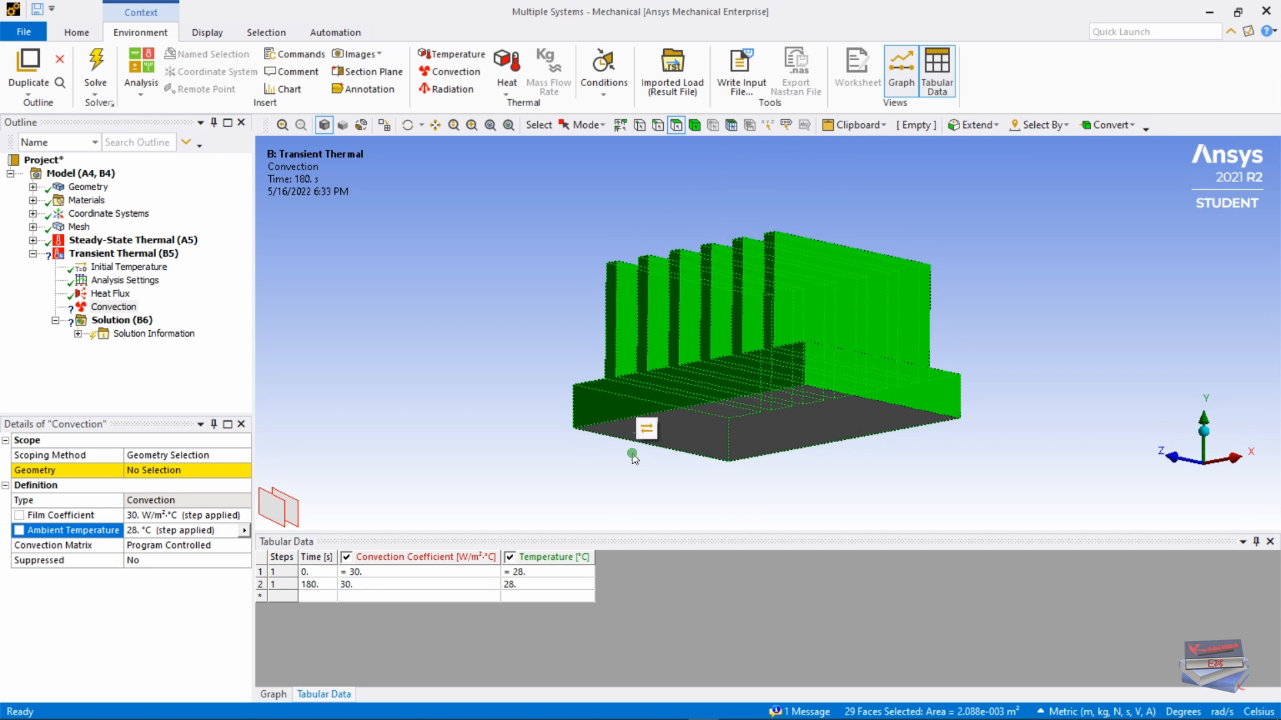
click(139, 473)
click(148, 475)
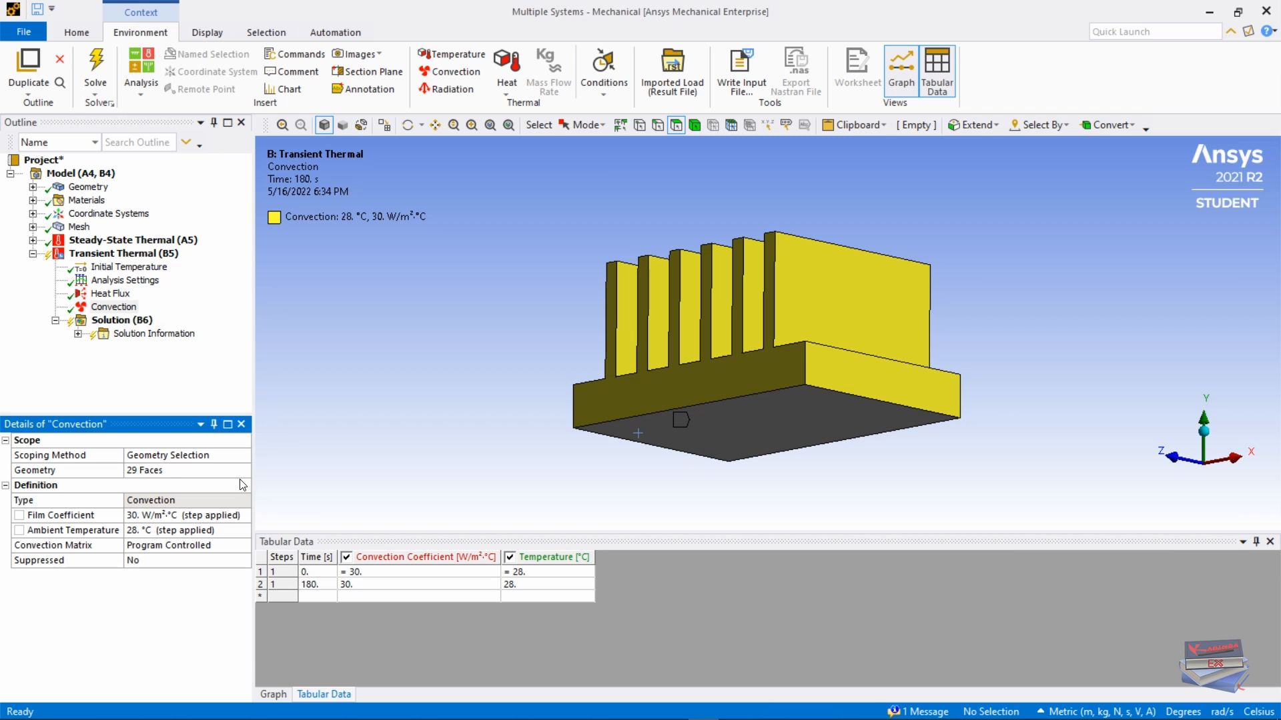
middle_drag(443, 391, 445, 391)
Step: Snap the heat sink to the isometric view and auto-hide the Tabular Data panel
right_click(449, 392)
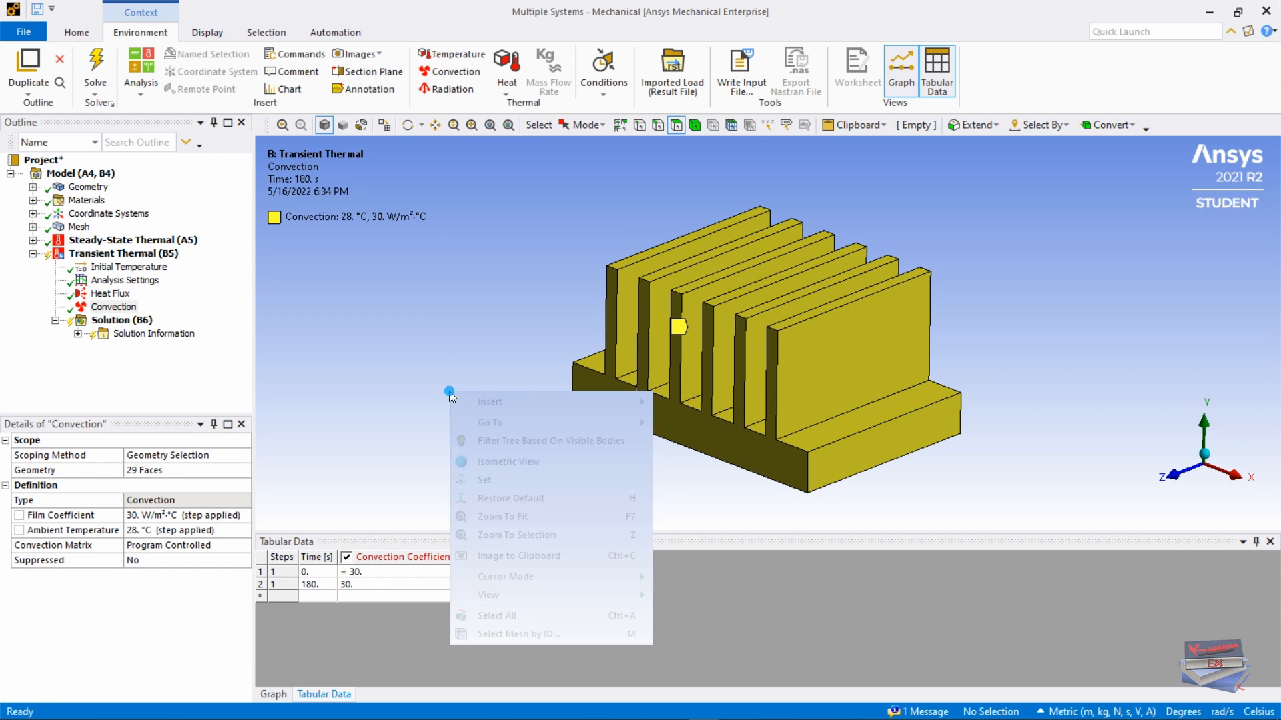
click(490, 462)
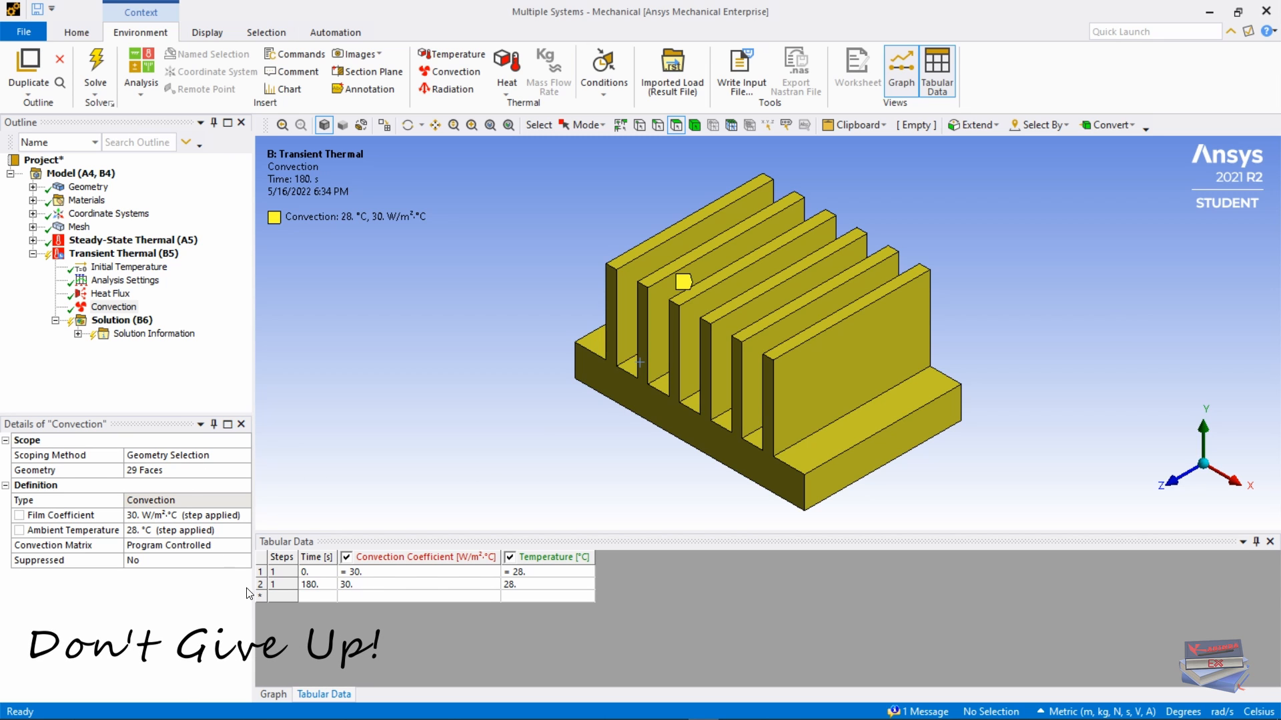
click(1255, 544)
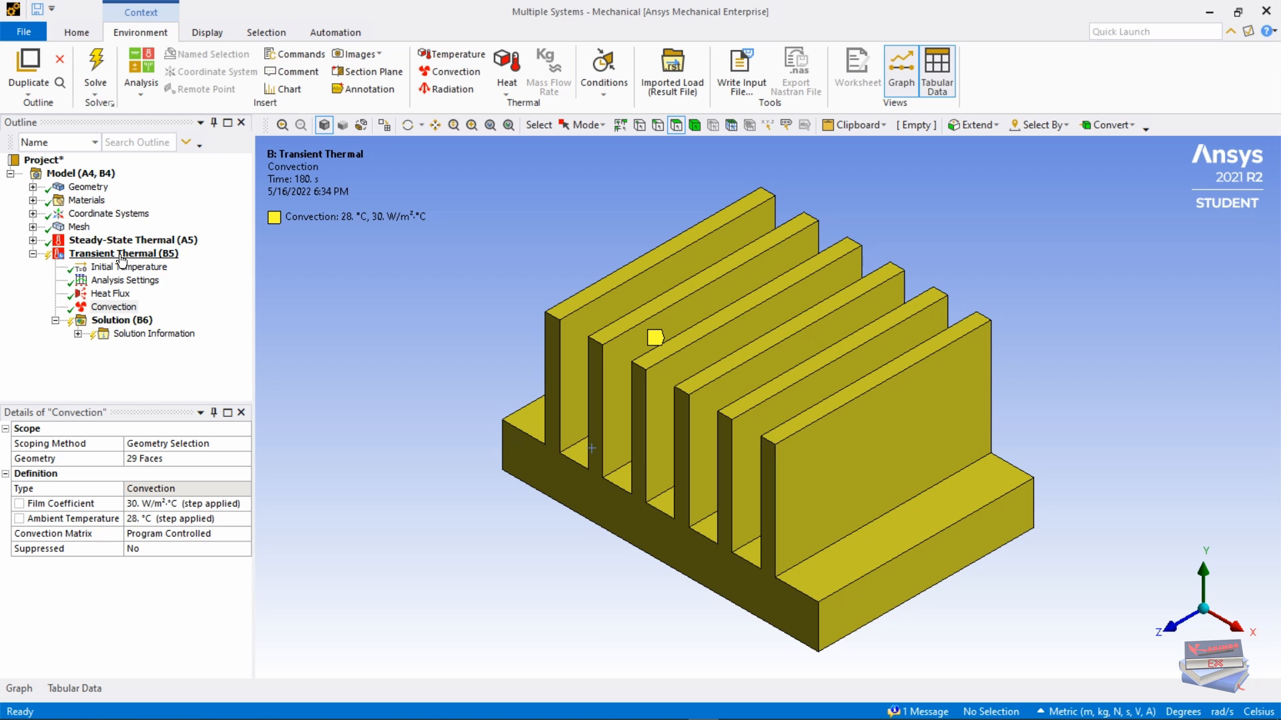
Step: Insert Temperature, Total Heat Flux and Directional Heat Flux results into the transient solution
right_click(118, 319)
mouse_move(181, 329)
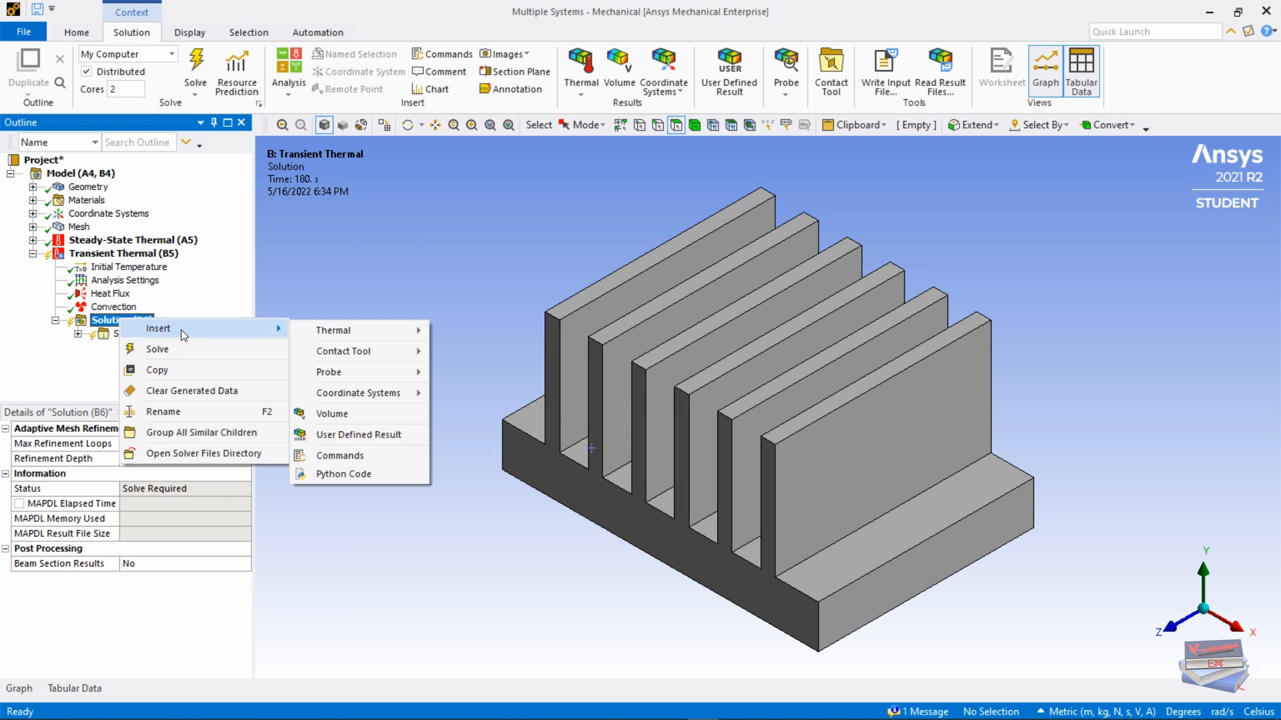
mouse_move(335, 331)
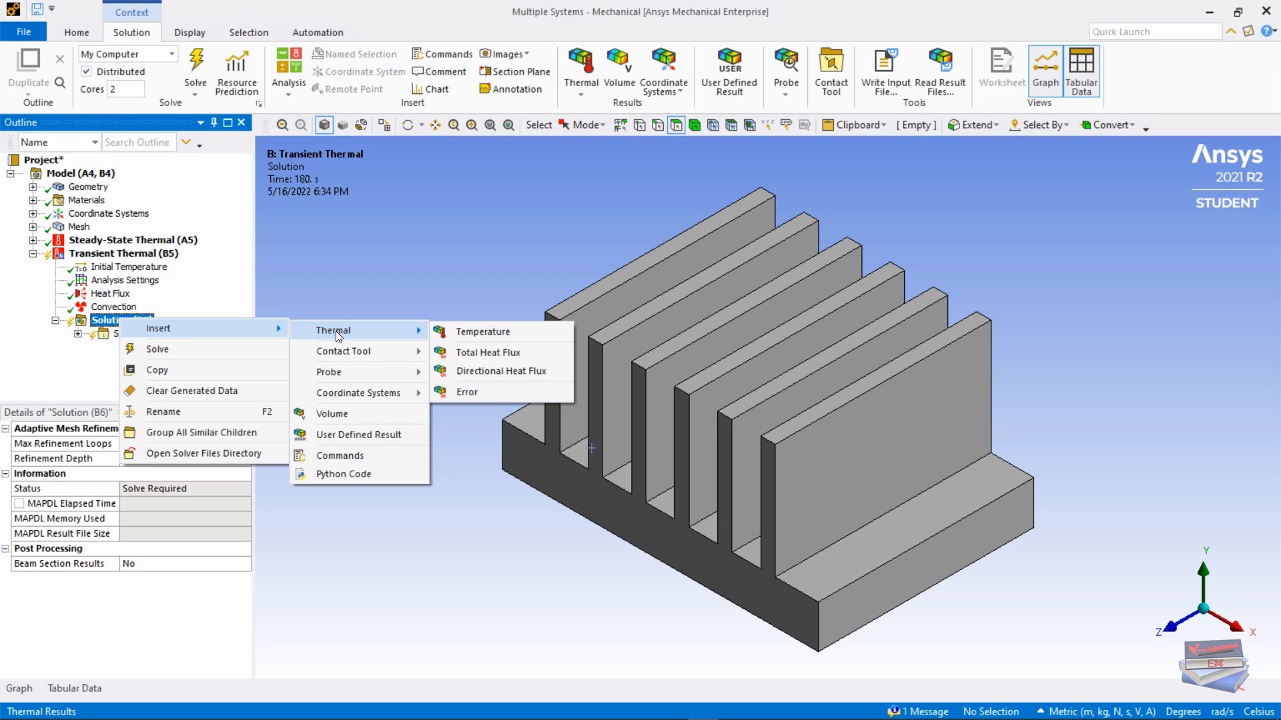
click(387, 274)
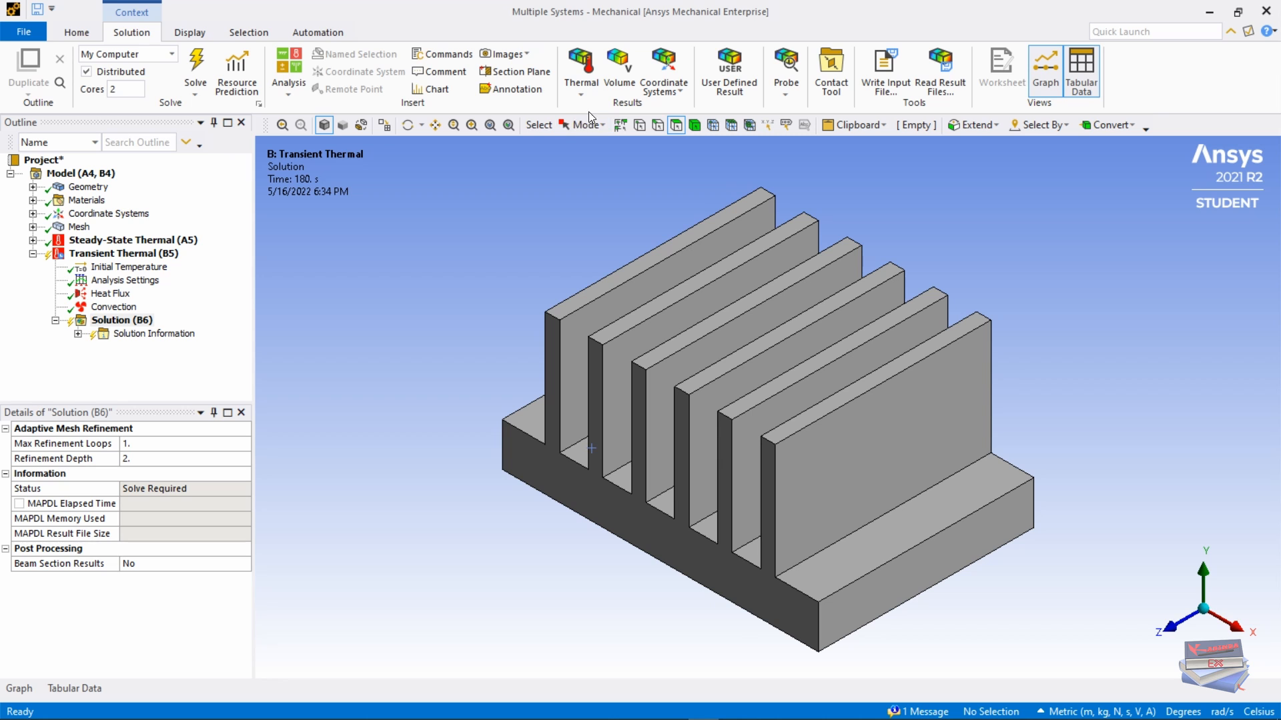
click(580, 95)
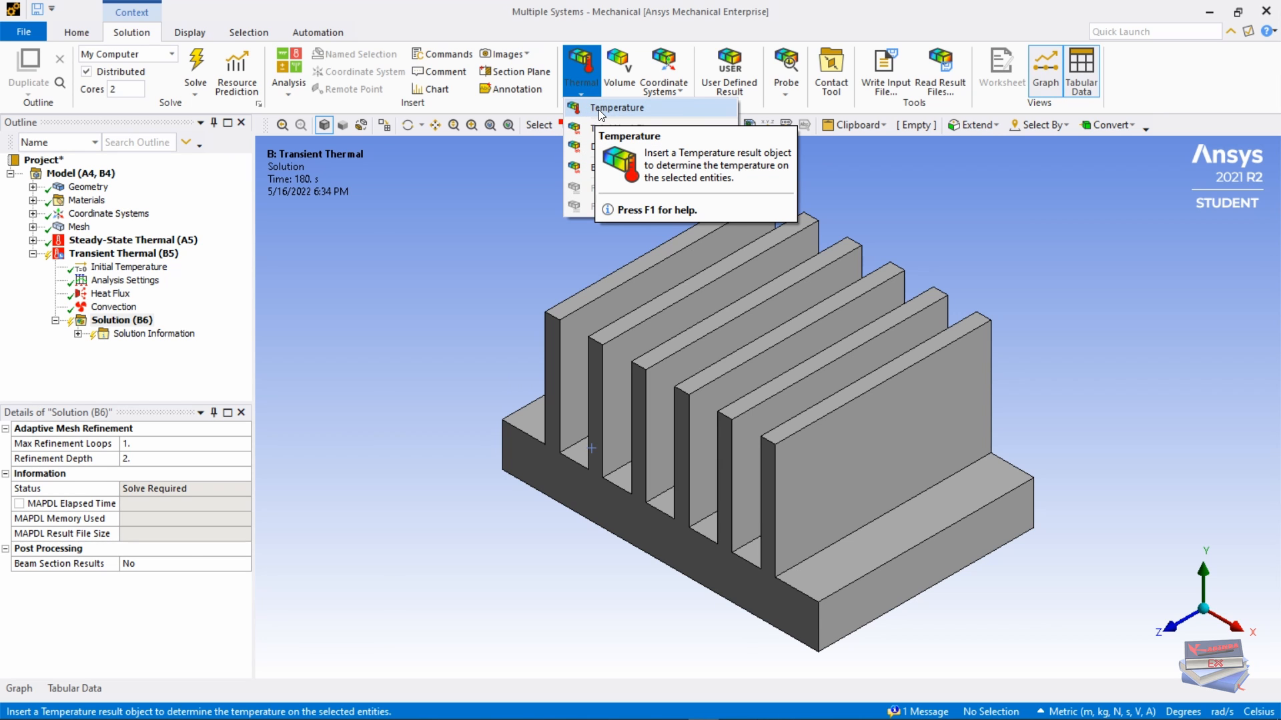
click(599, 110)
click(579, 98)
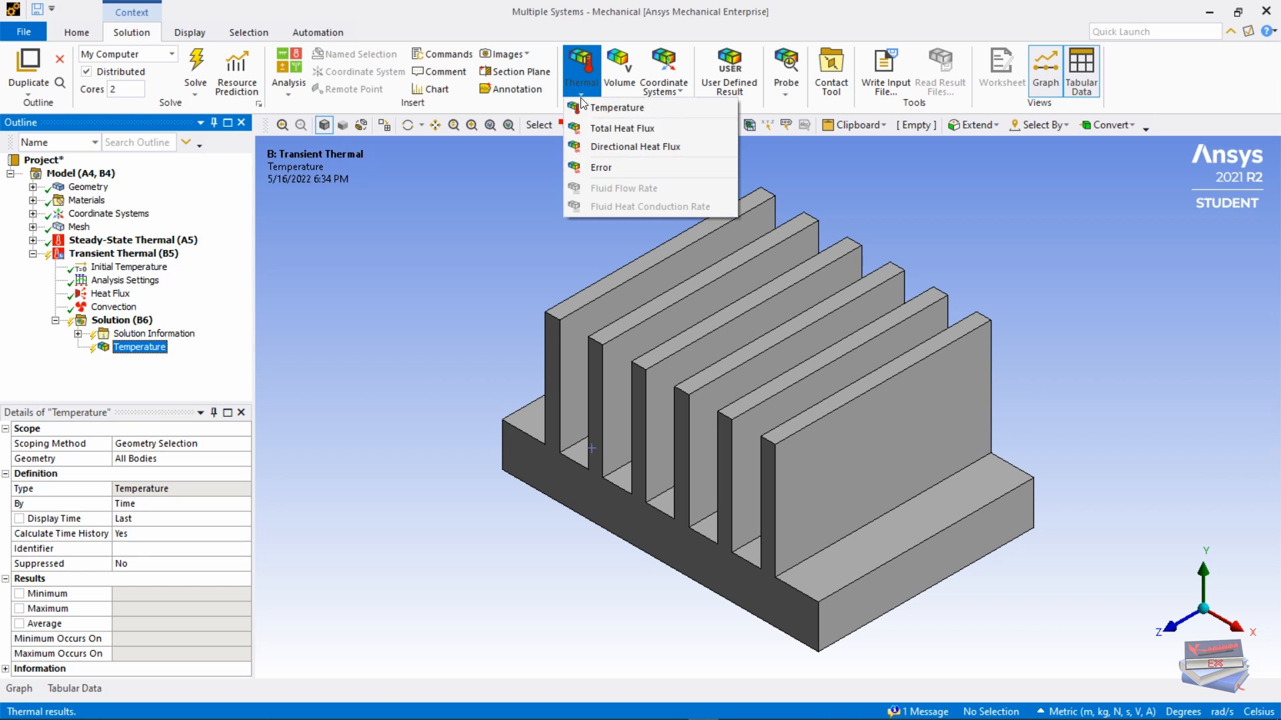
click(597, 128)
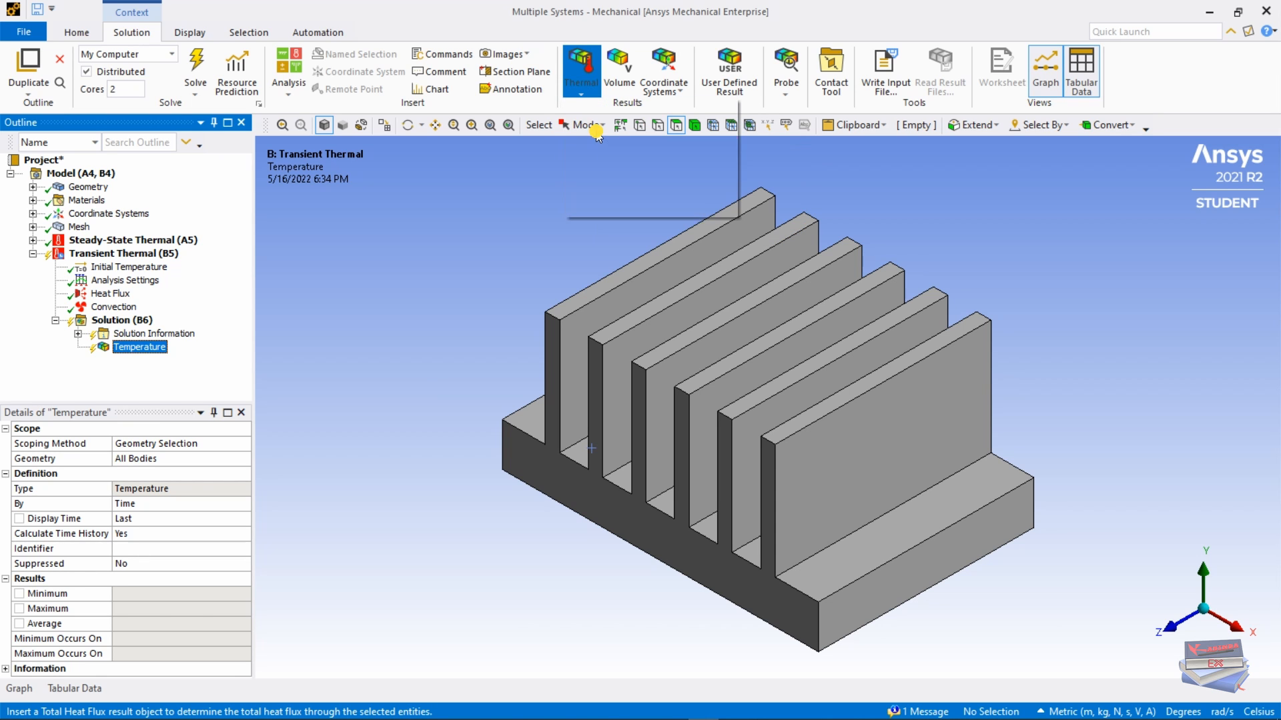
click(580, 95)
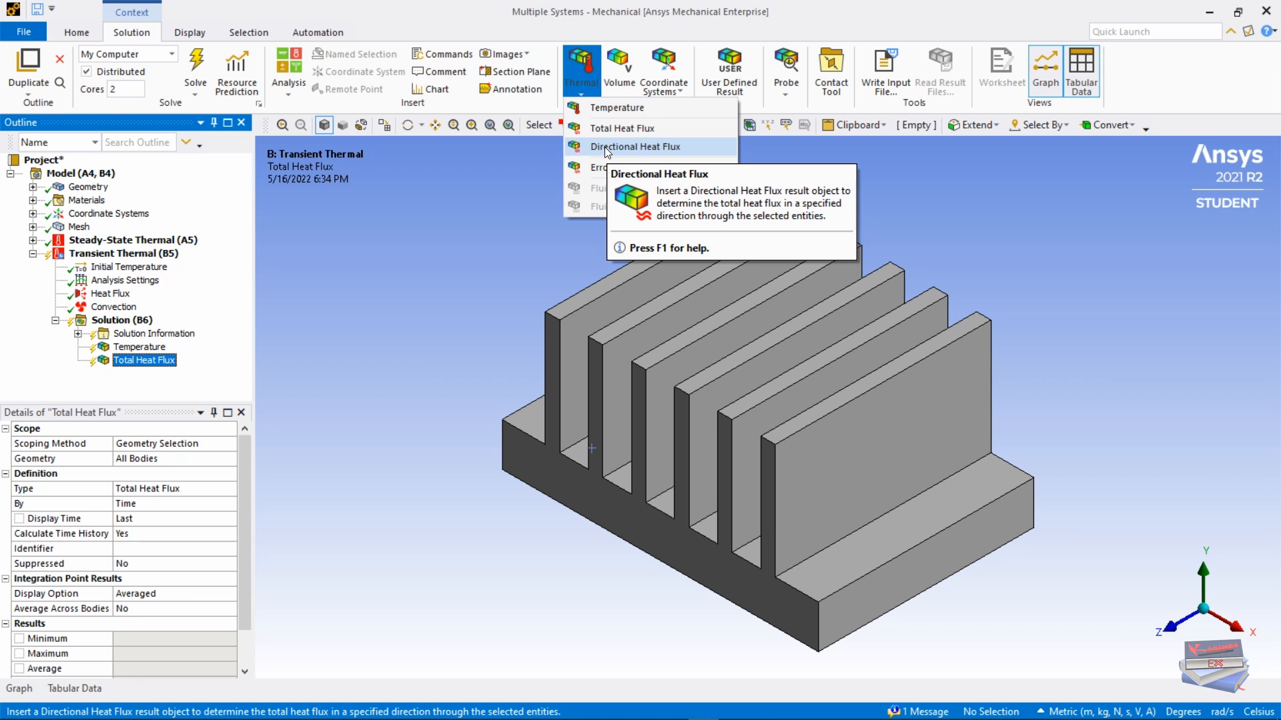
click(605, 148)
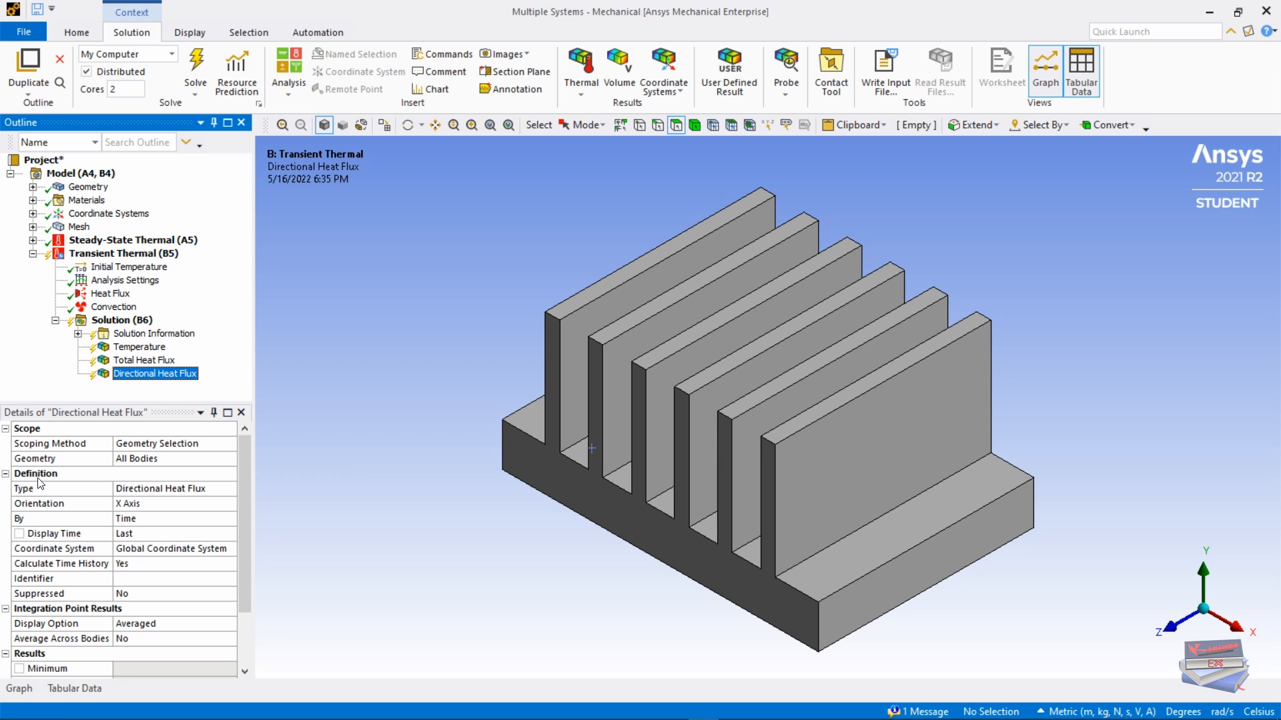
Step: Set the directional heat flux orientation to the Y axis and solve
click(127, 504)
click(231, 504)
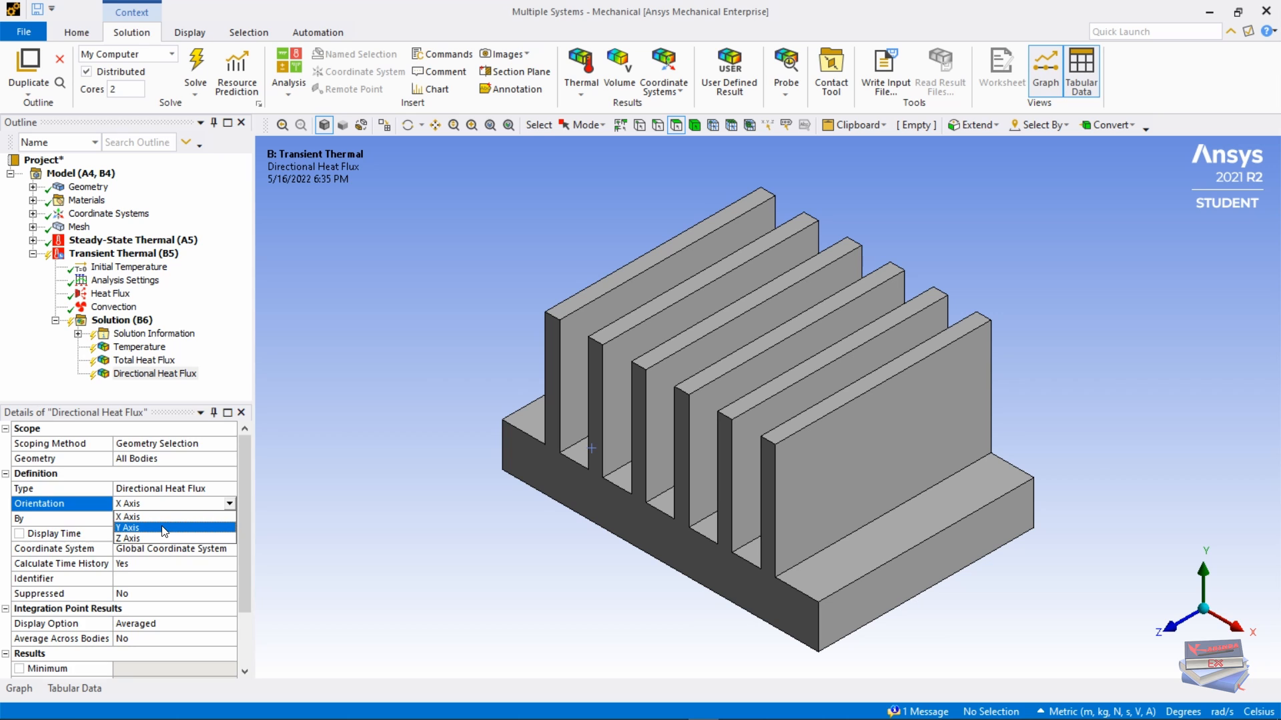
click(163, 527)
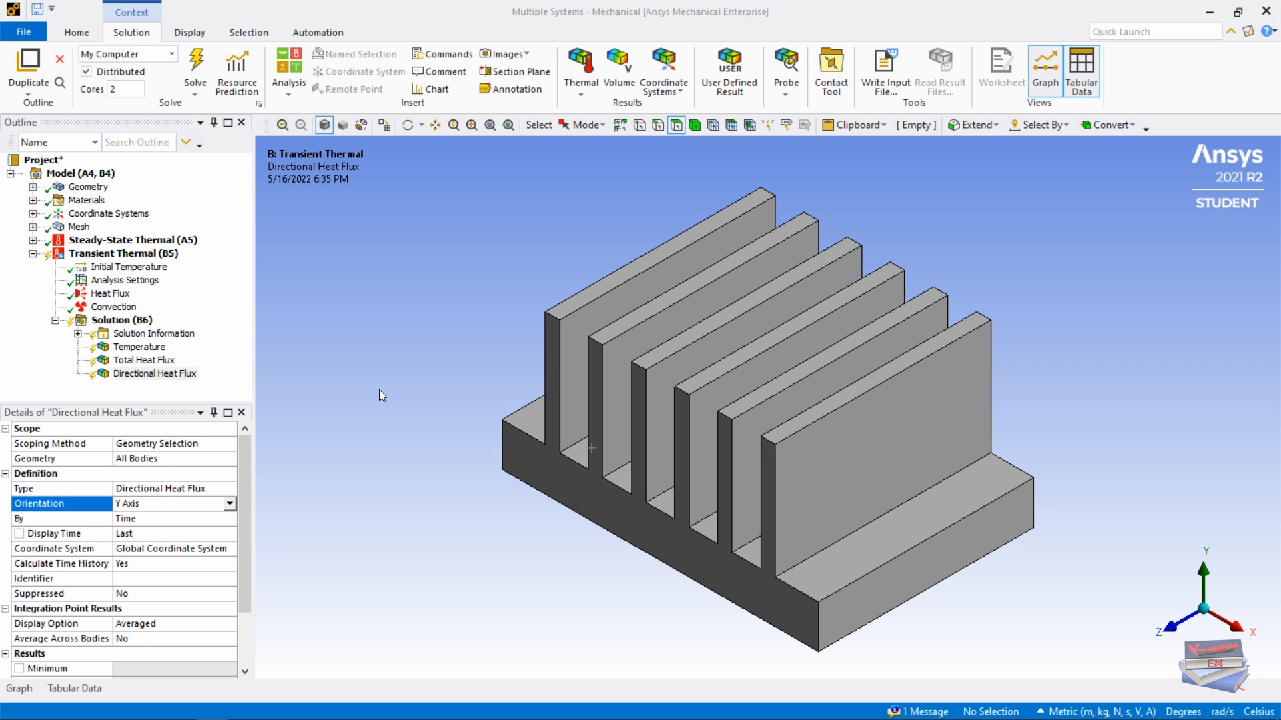
click(196, 60)
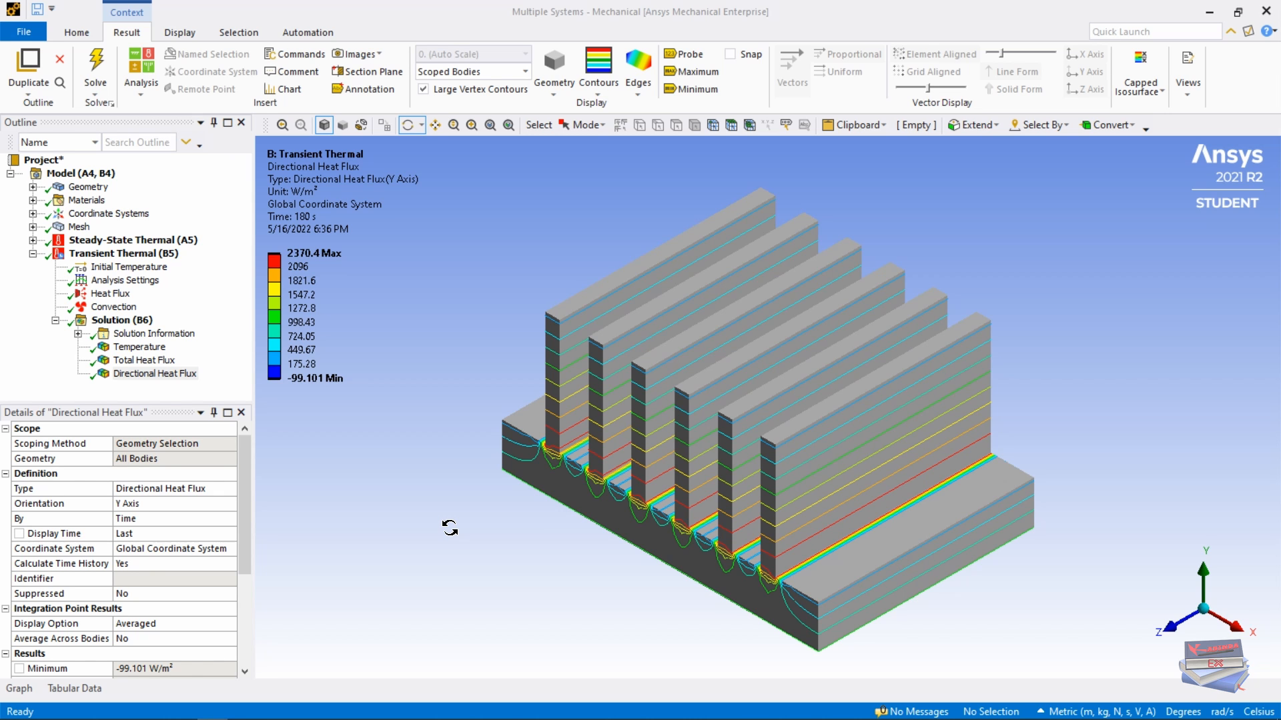
Step: Display the Temperature result with smooth colour contours
click(139, 347)
click(598, 92)
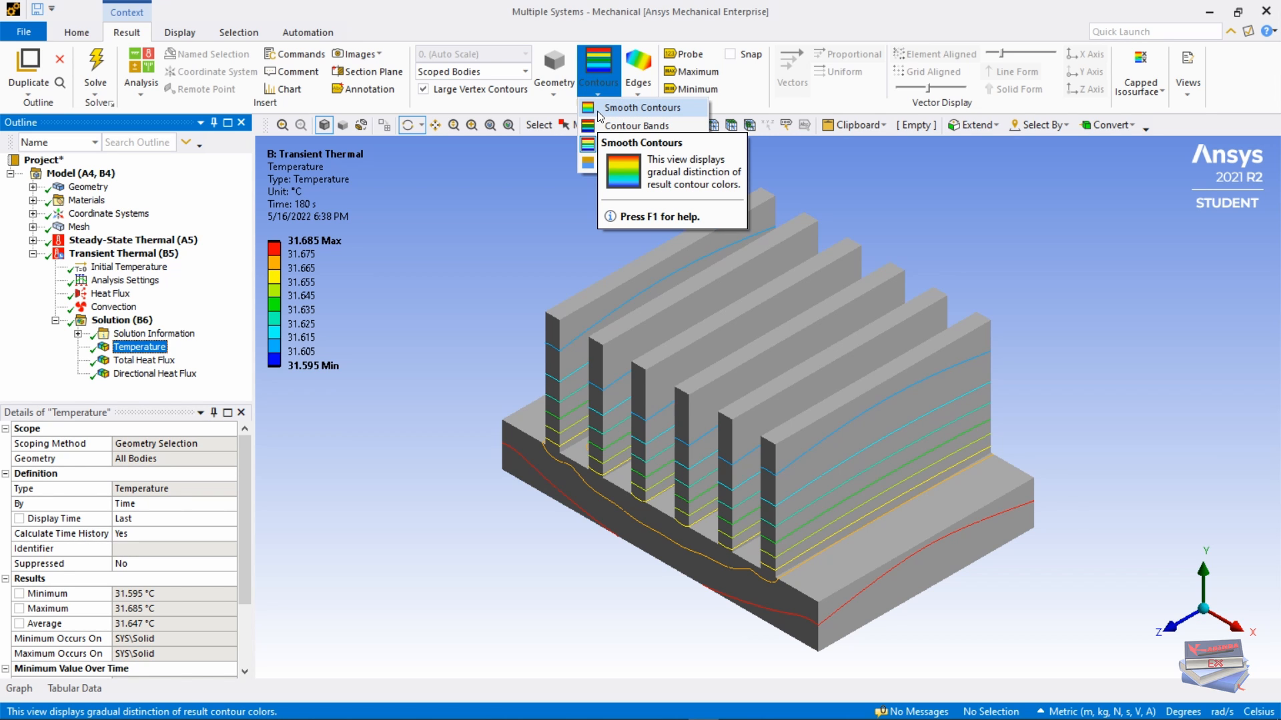
click(598, 108)
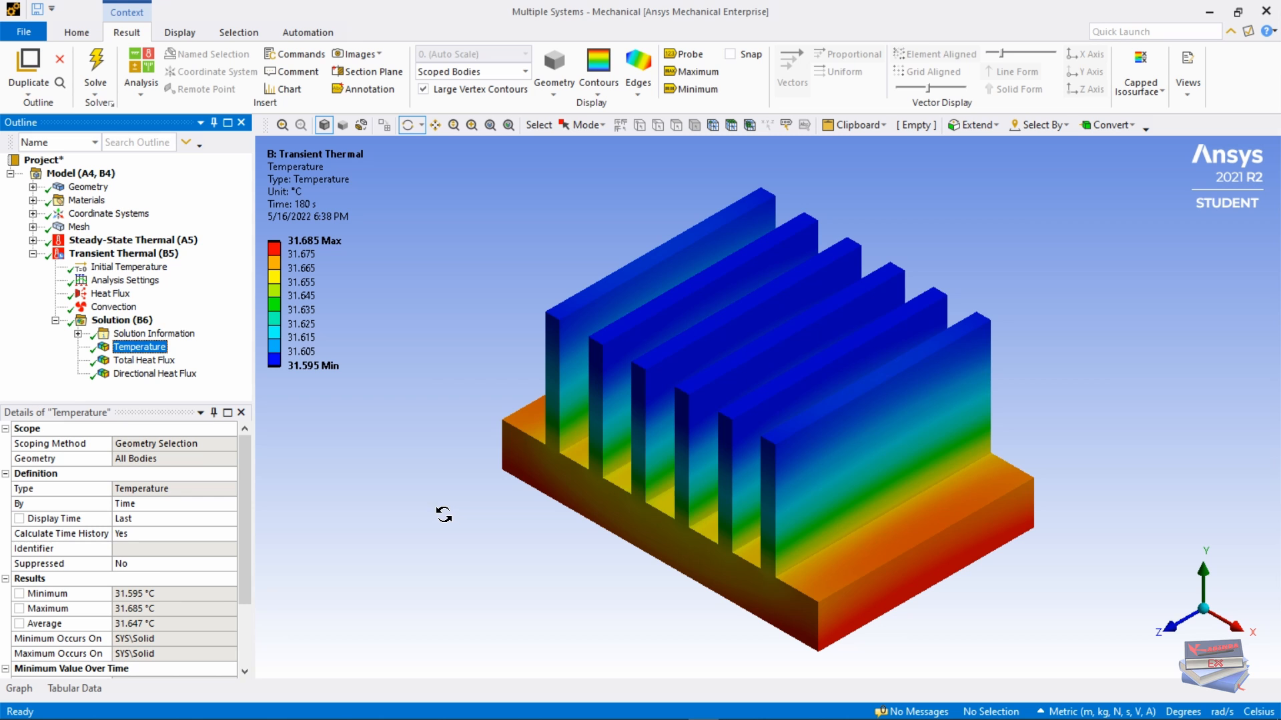
Step: View Total and Directional Heat Flux, trying isolines then smooth contours, and return to Temperature
click(143, 360)
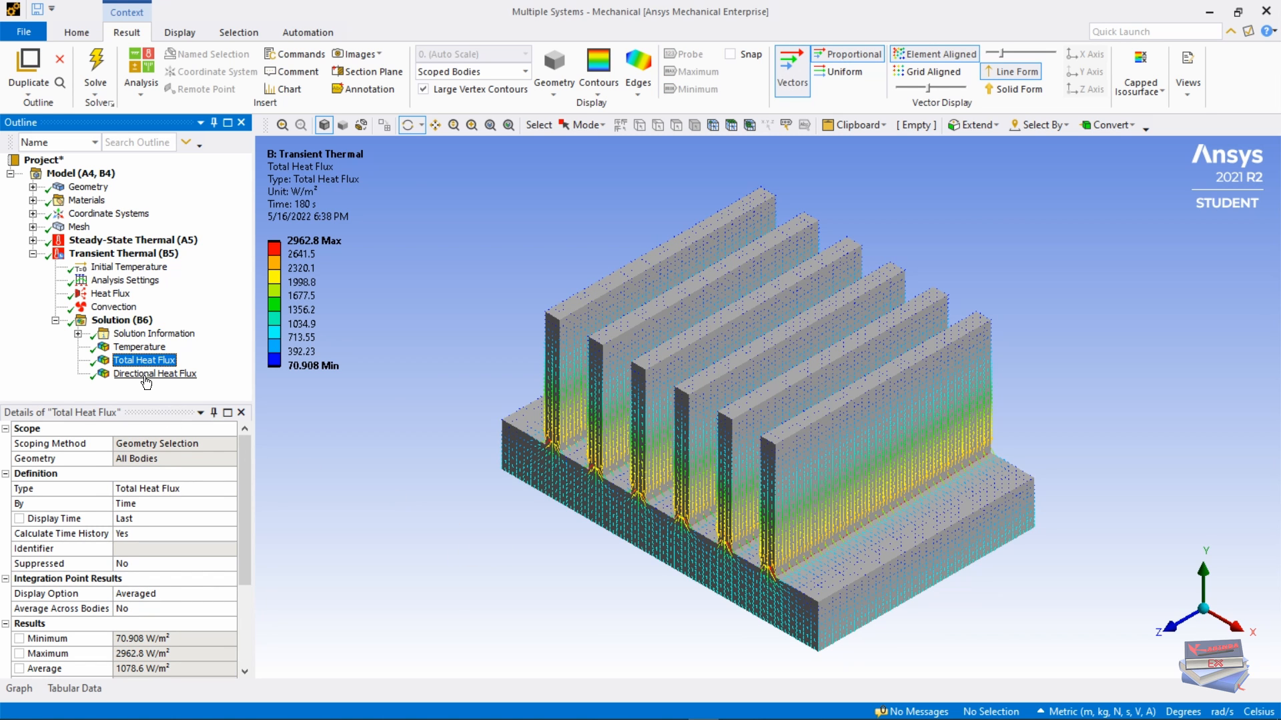
click(142, 374)
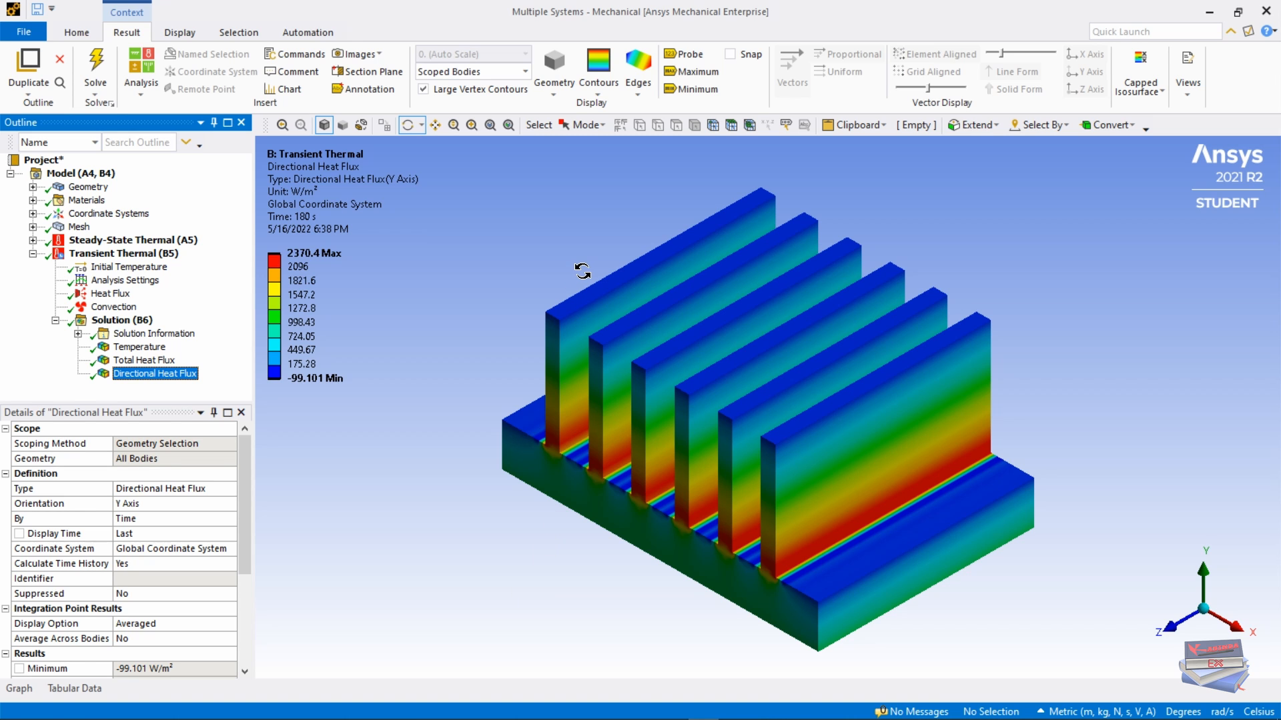
click(598, 92)
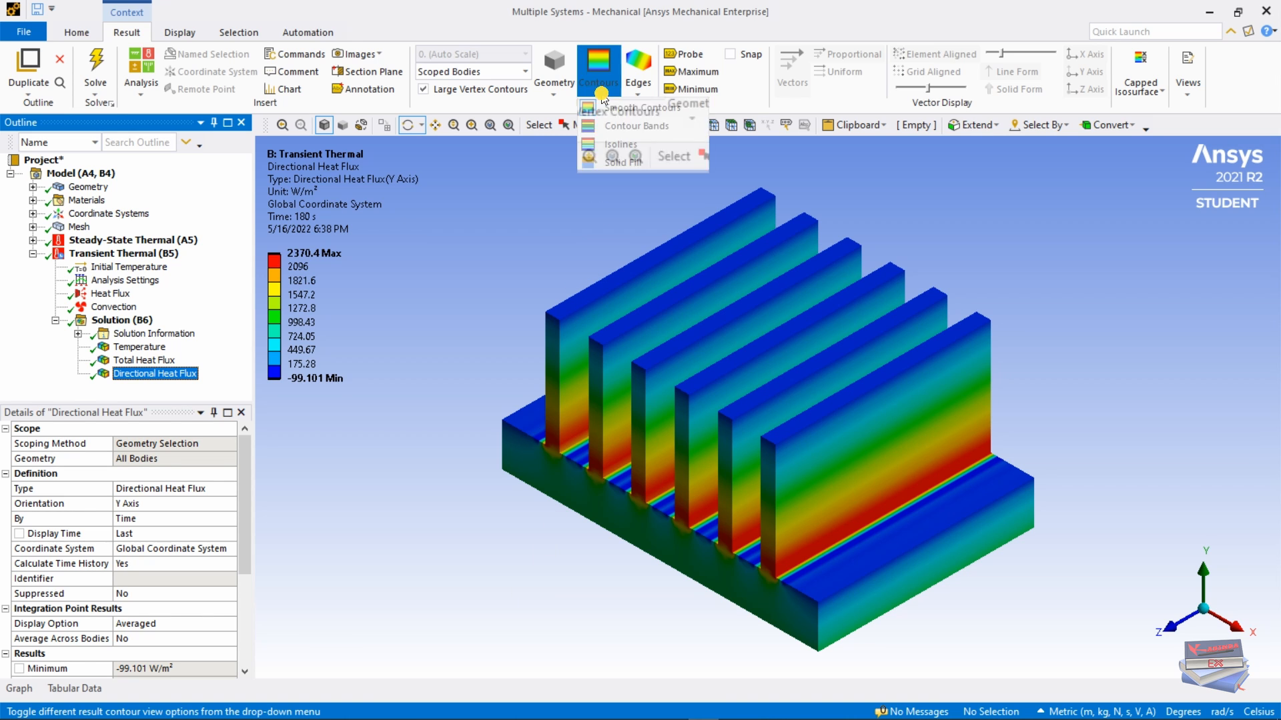
click(603, 142)
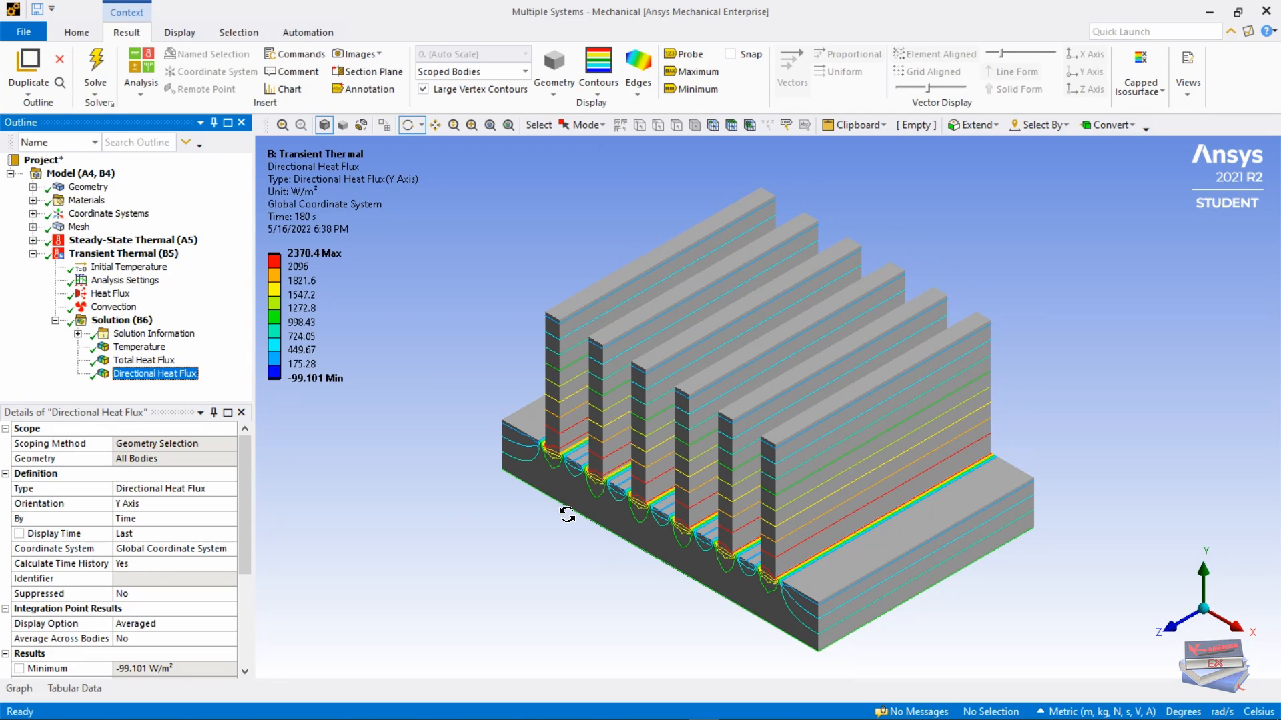
click(599, 93)
click(609, 111)
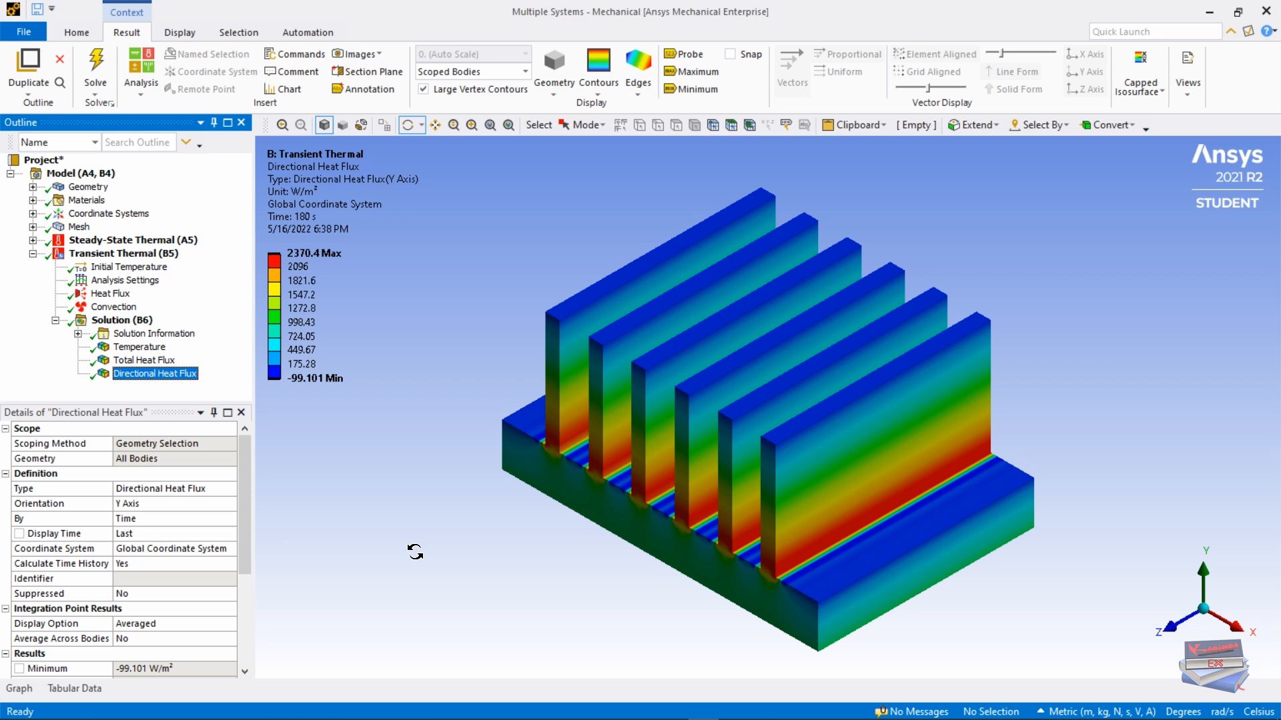
click(139, 346)
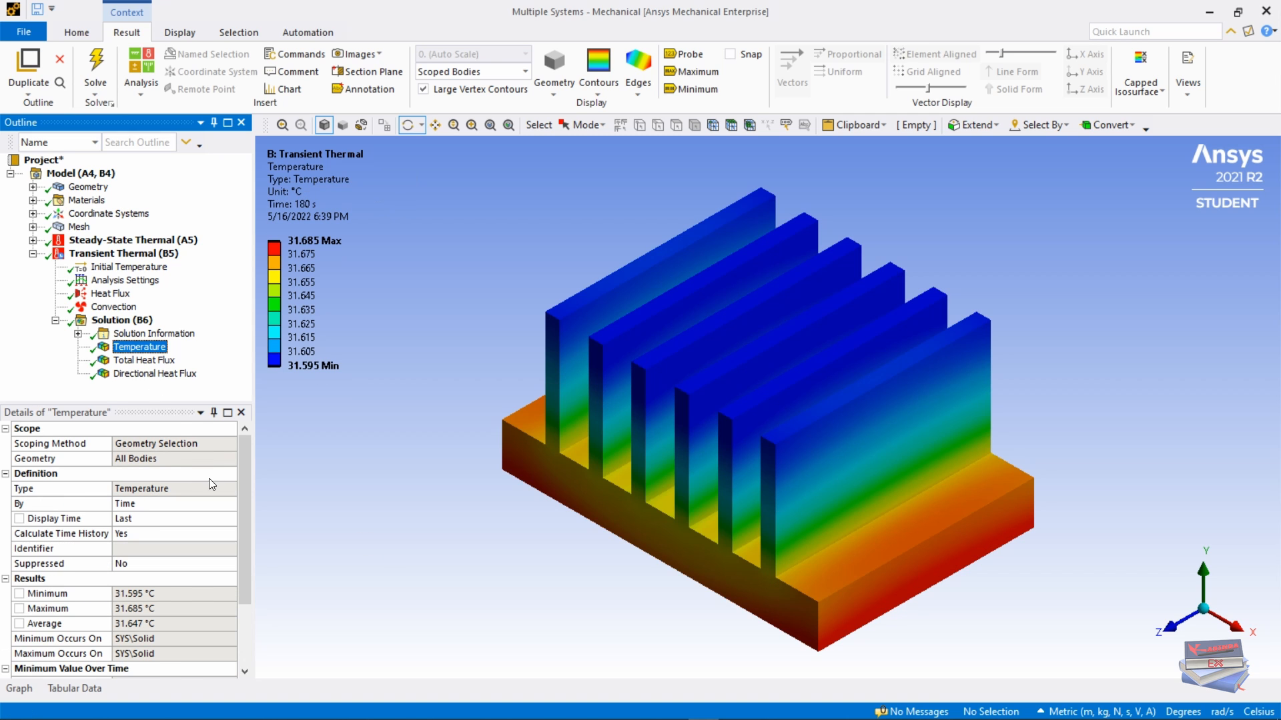
Step: Dock and enlarge the time graph to review Total and Directional Heat Flux, then auto-hide it
click(26, 691)
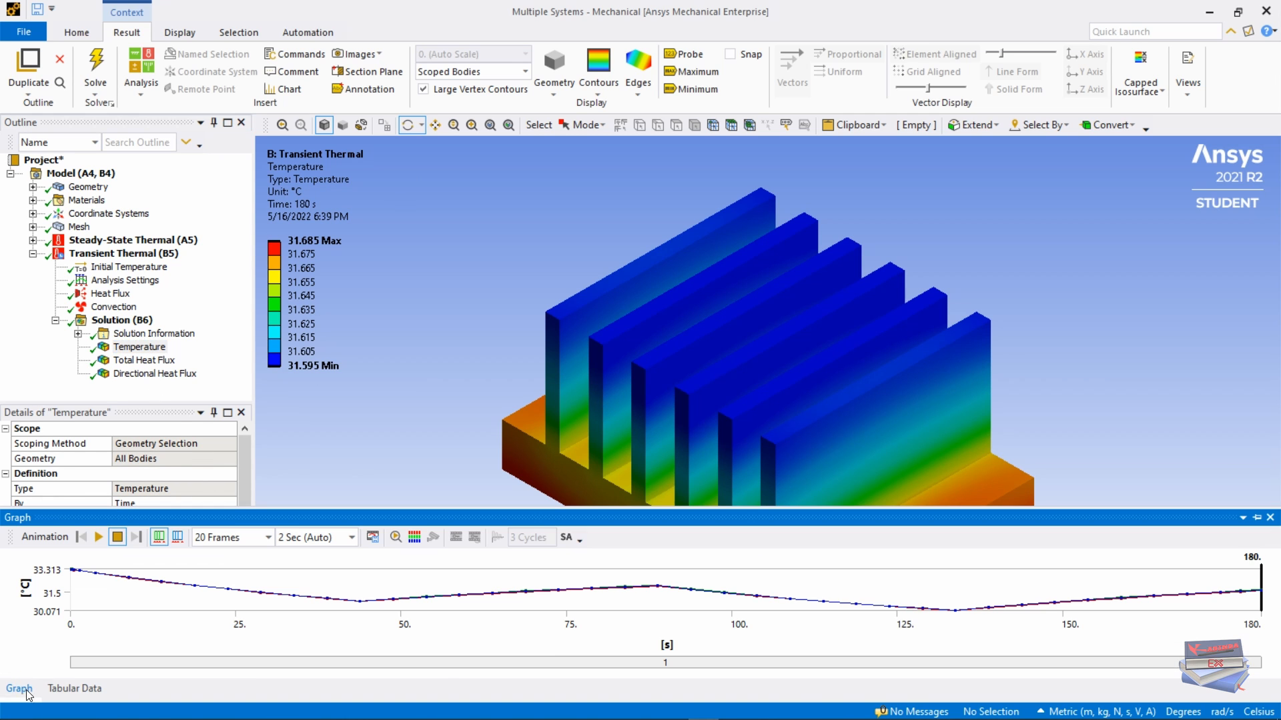
click(1256, 519)
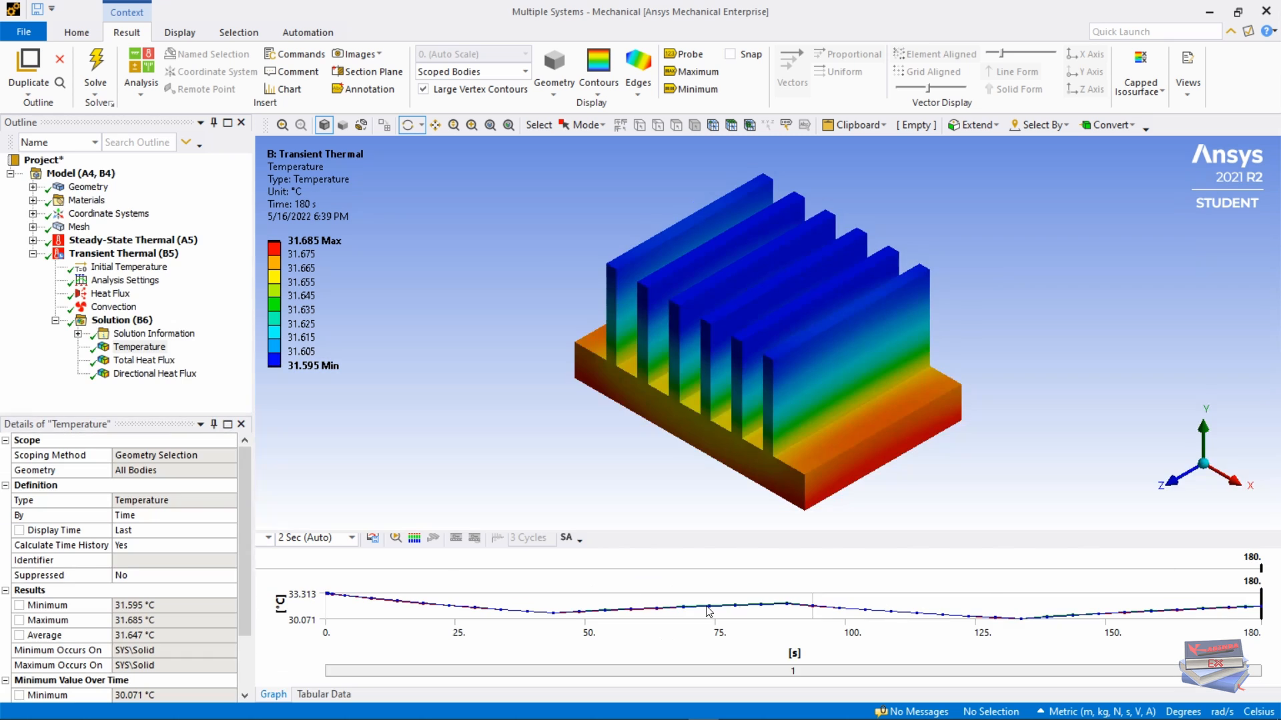
drag(622, 532, 614, 291)
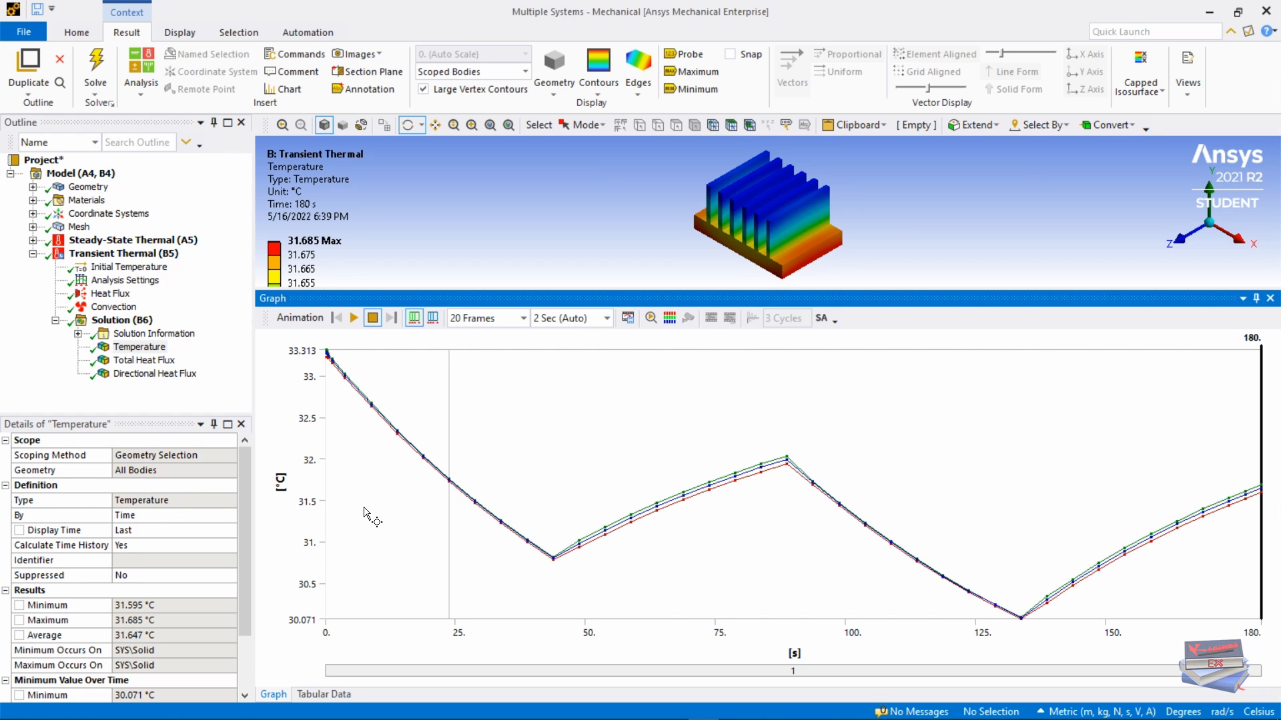
click(143, 360)
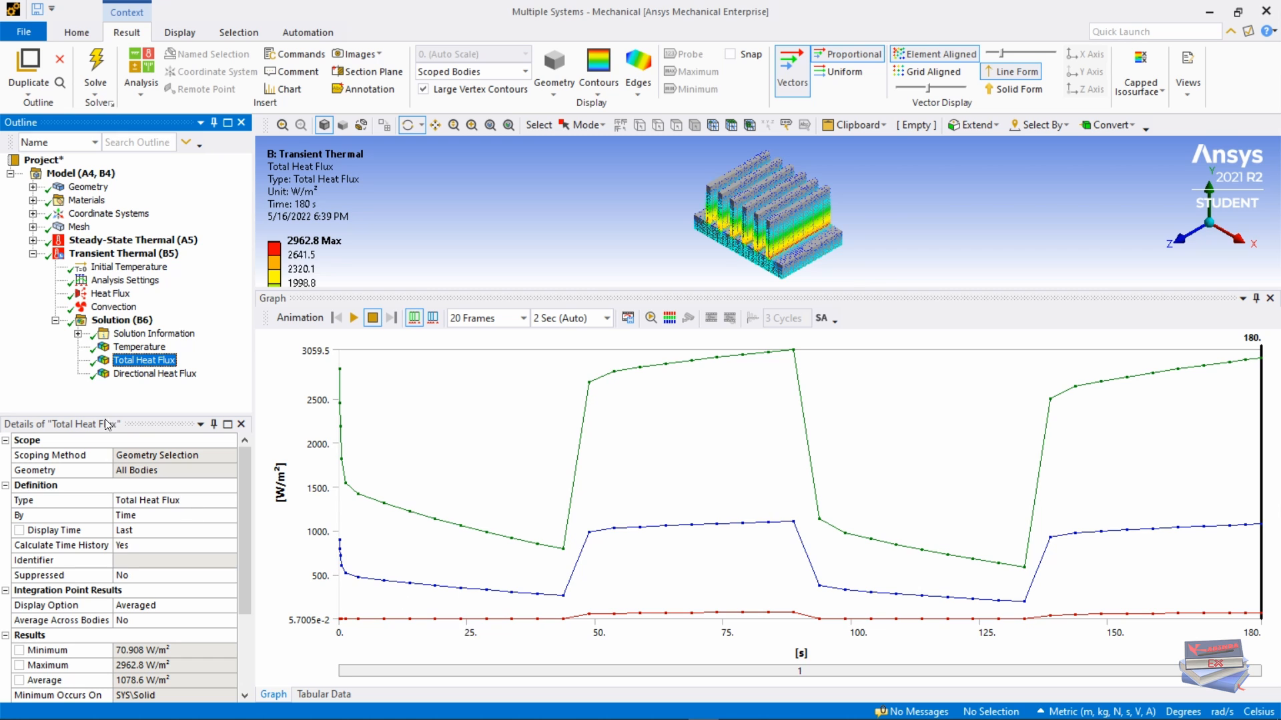
click(128, 374)
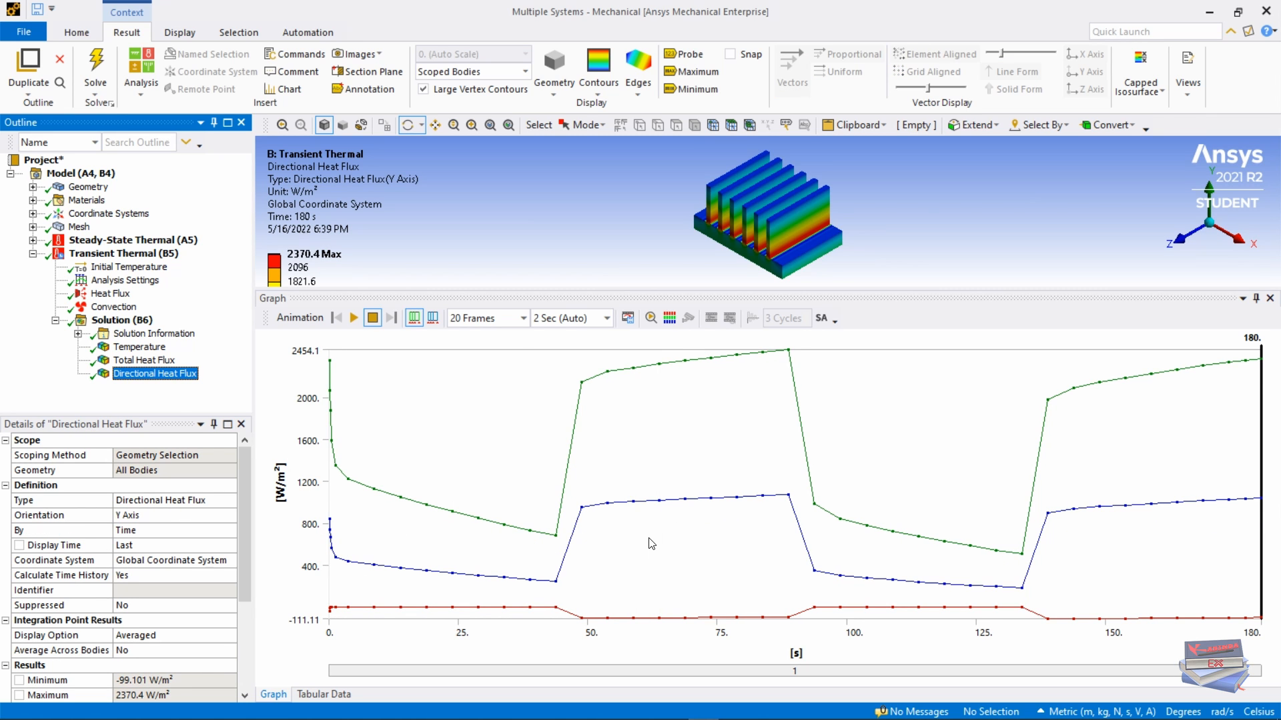
drag(1121, 291, 1104, 455)
click(1256, 461)
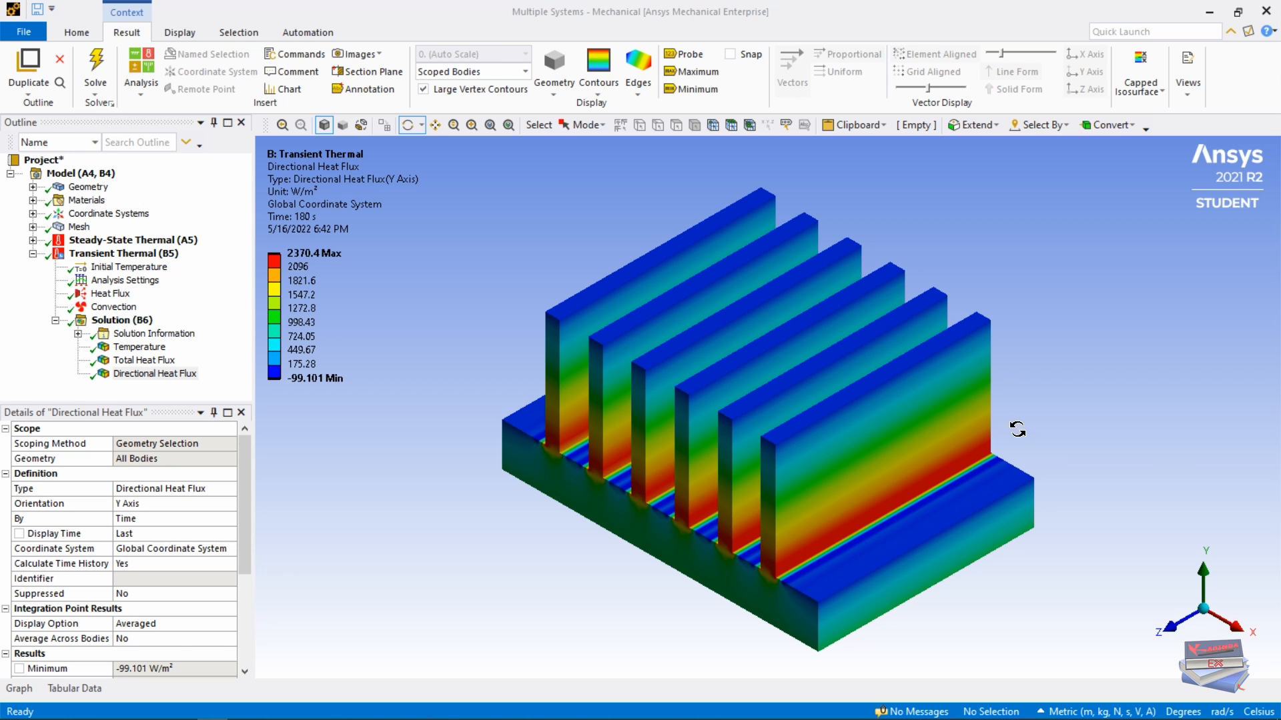
Step: Switch to the Workbench window showing the HeatSink project schematic
click(674, 711)
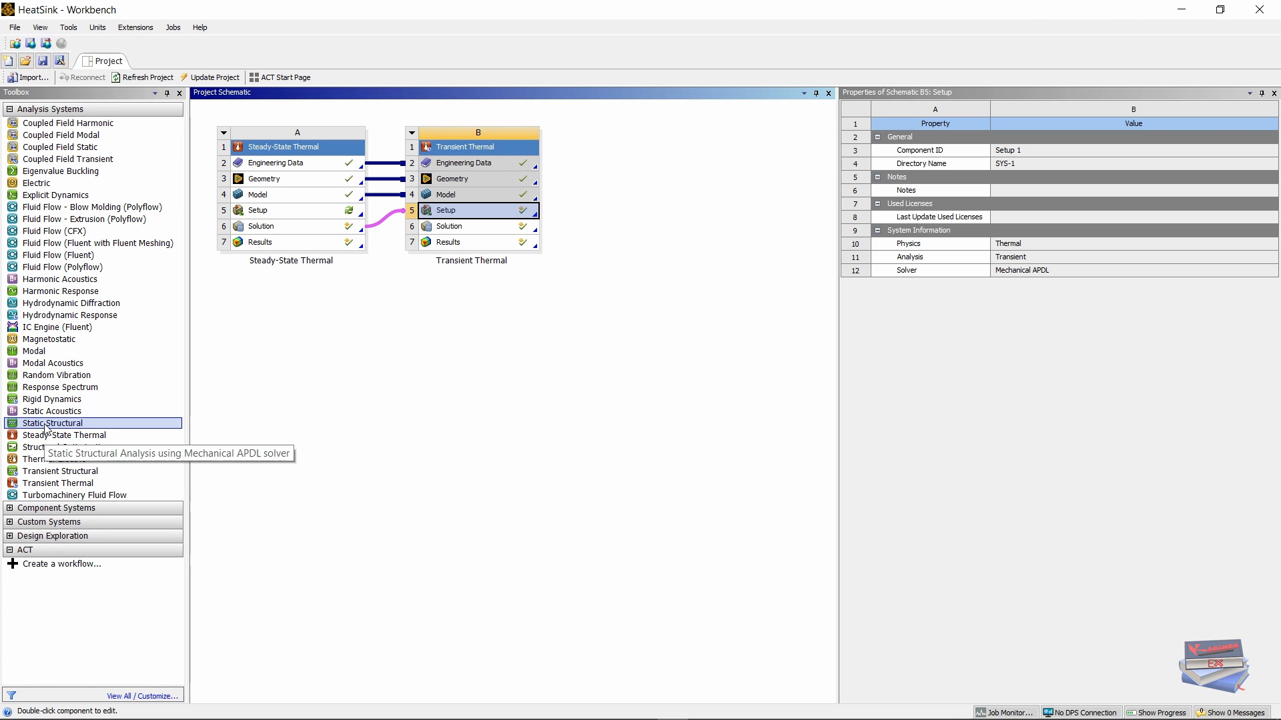
Step: Drop a Static Structural system onto the Steady-State Thermal Solution cell, keeping its default name
drag(45, 428, 274, 224)
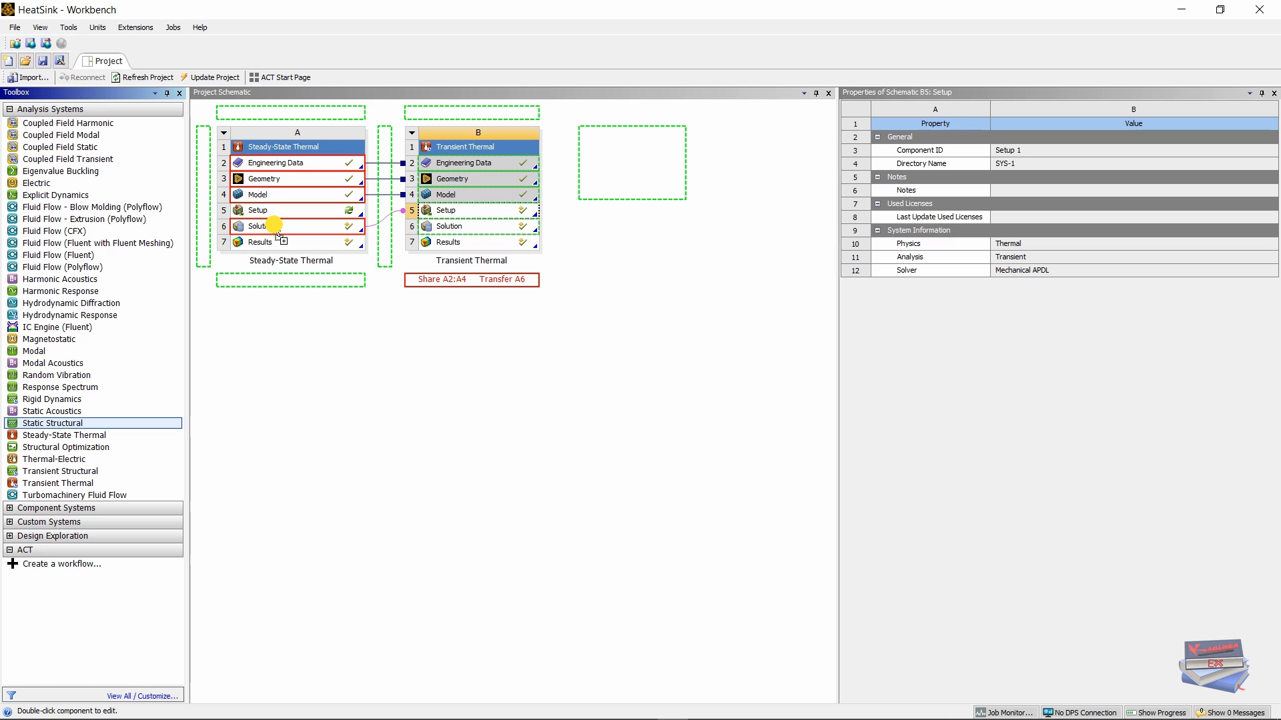
drag(274, 224, 274, 225)
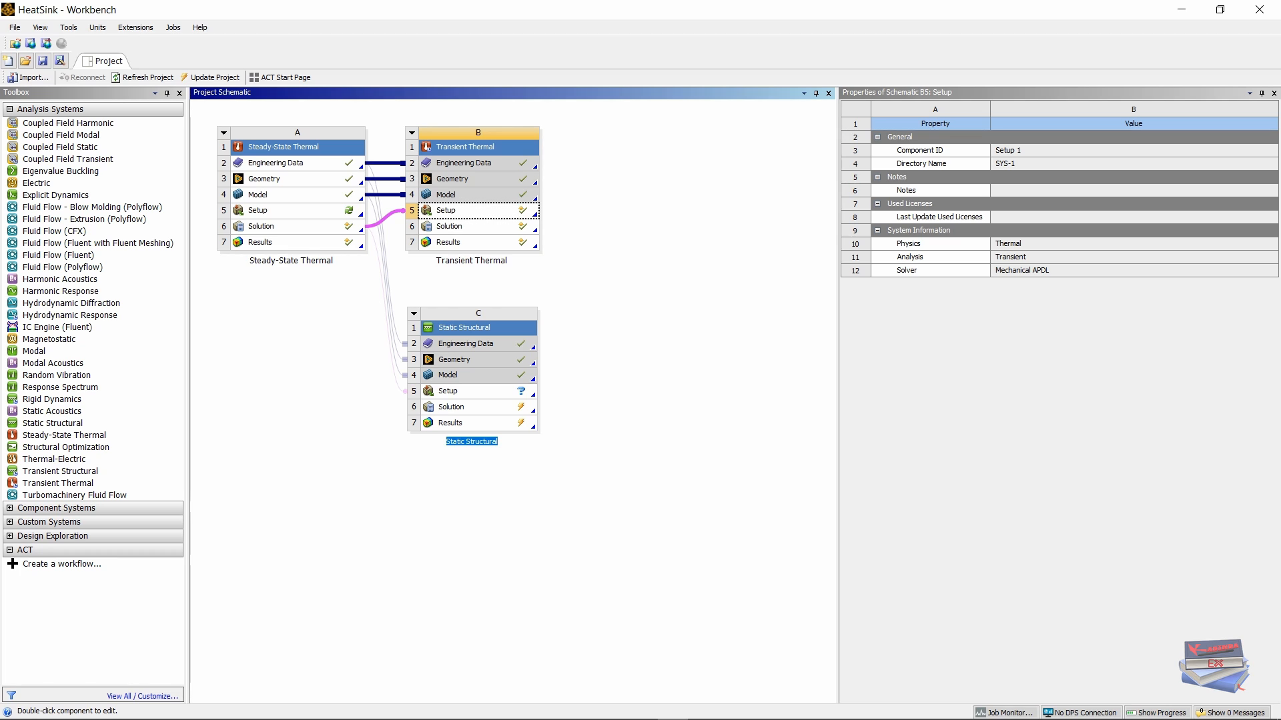
key(Return)
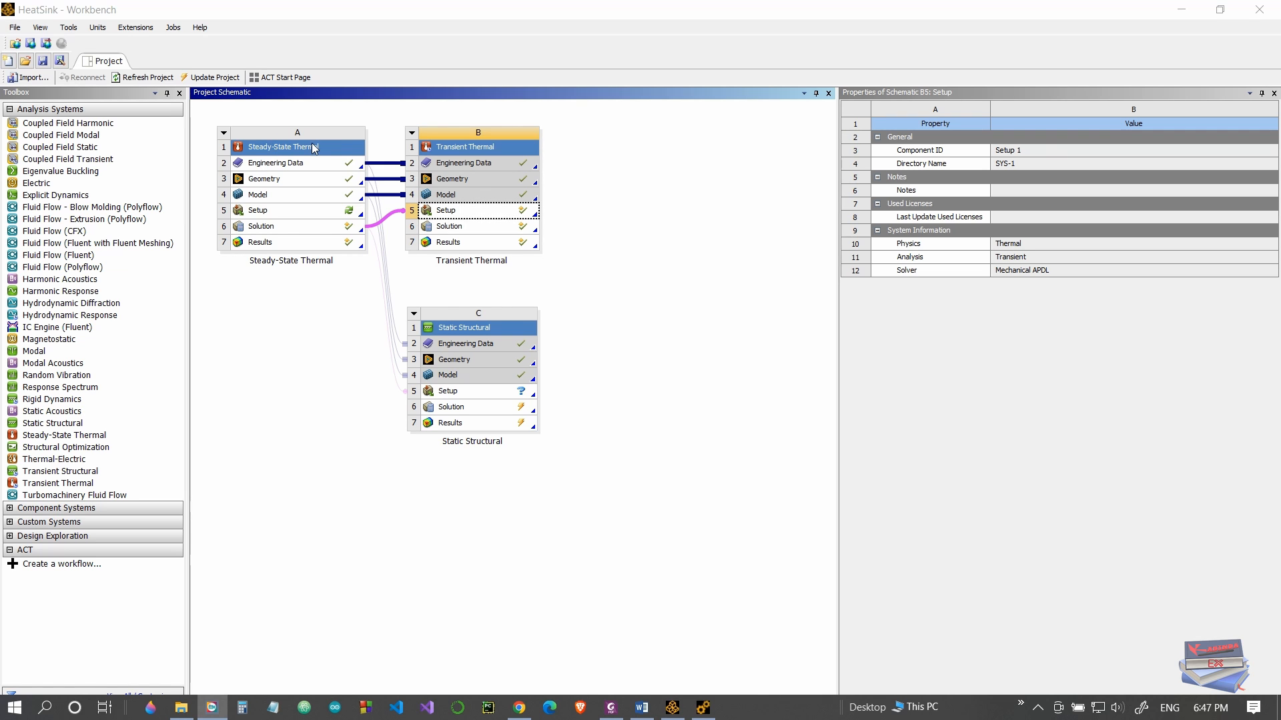
Step: Open the shared Engineering Data and show the properties addable to Aluminum
double_click(267, 164)
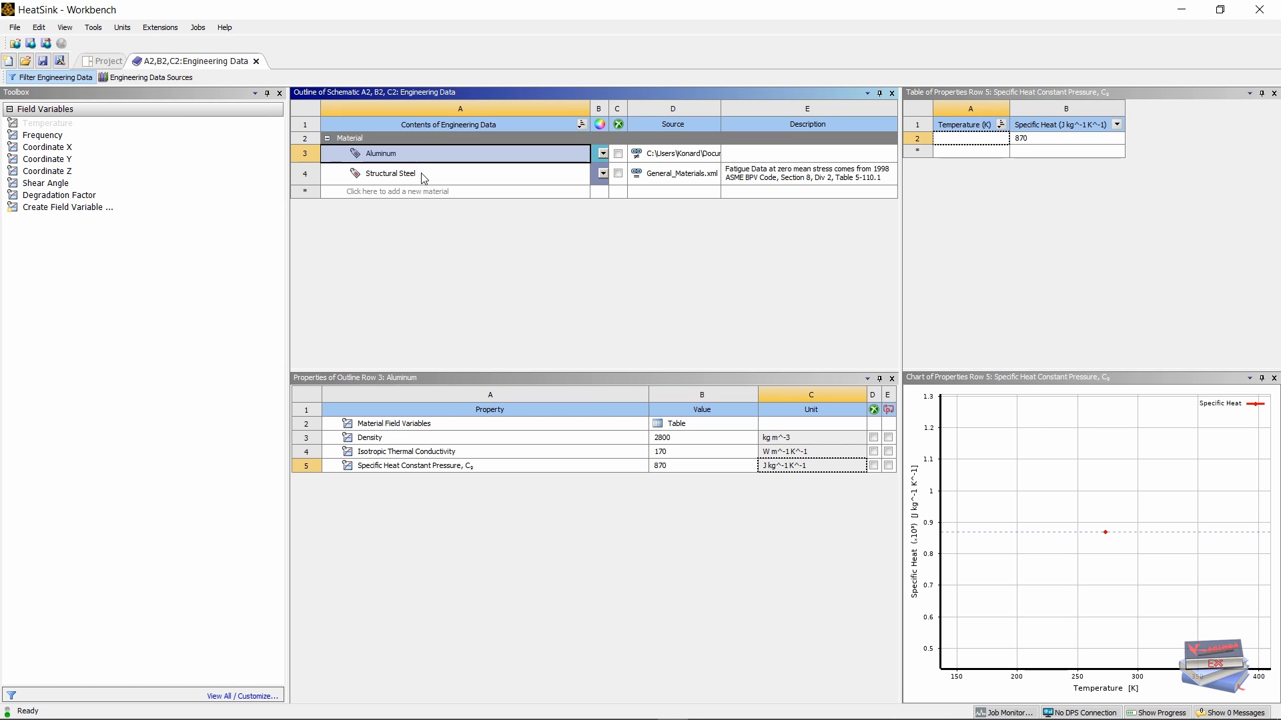
click(446, 545)
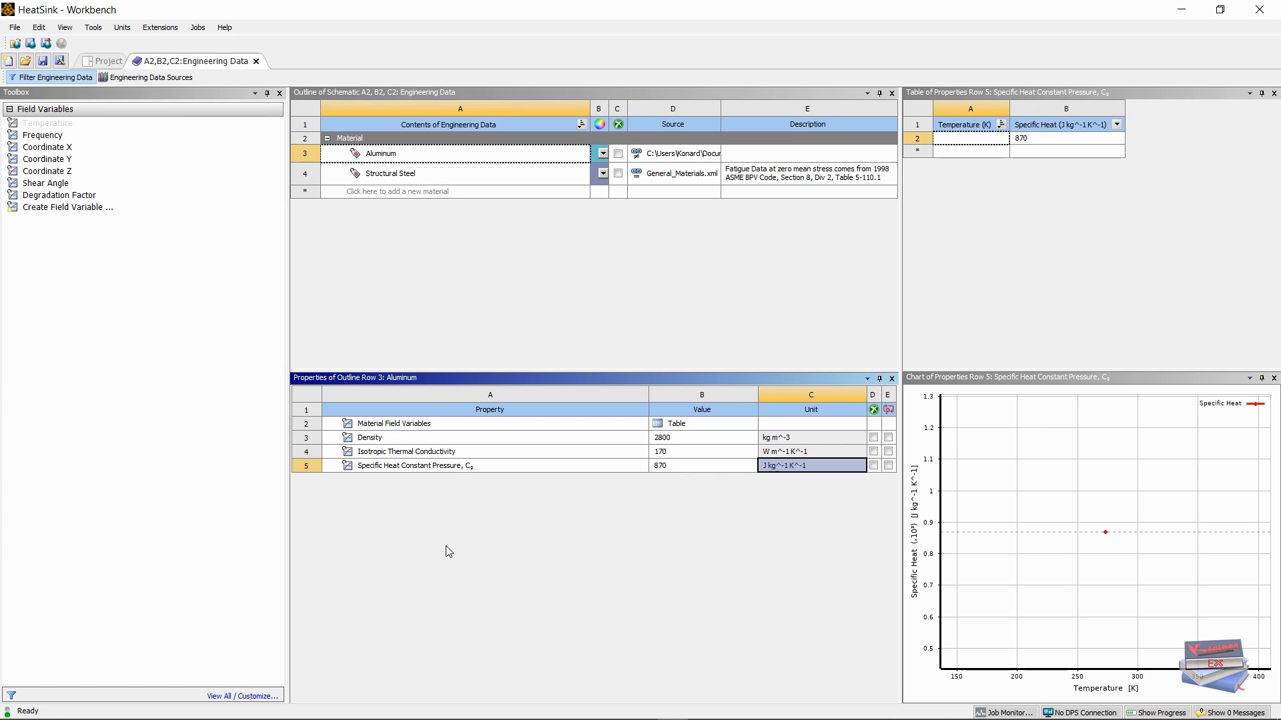
click(394, 424)
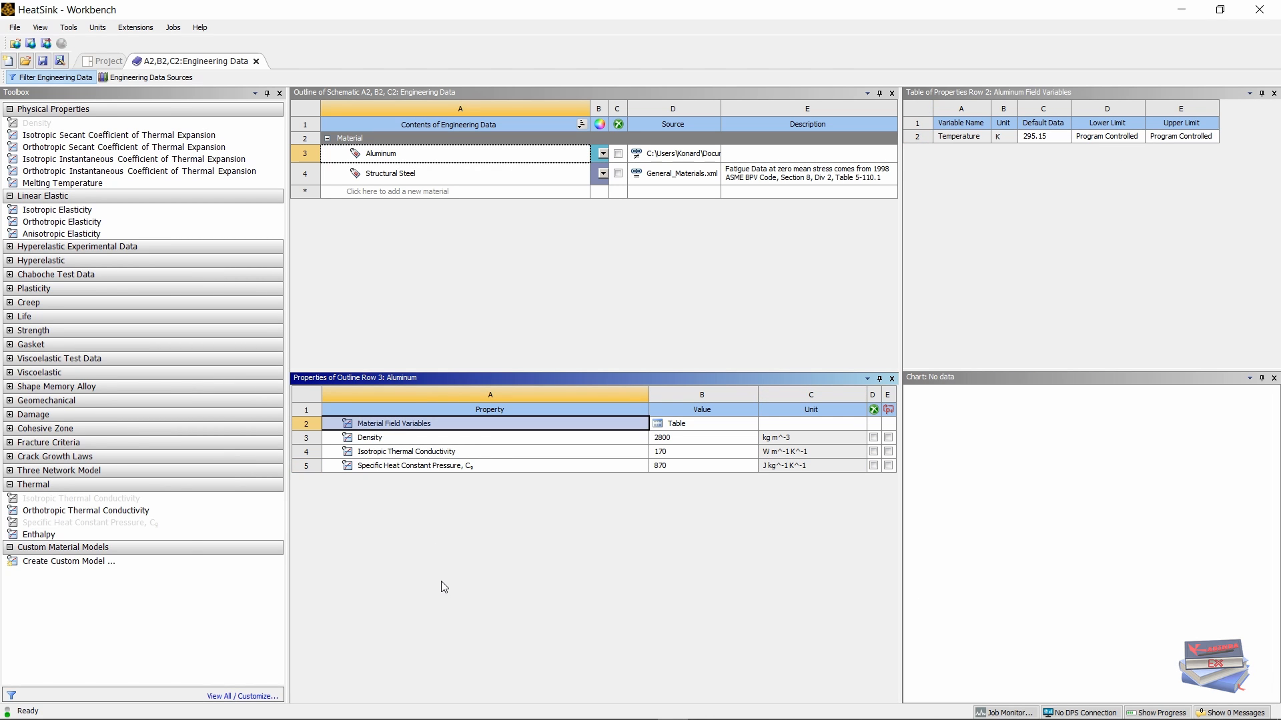
Step: Add isotropic elasticity to Aluminum with Young's Modulus 7E+10 Pa and Poisson's Ratio 0.3
double_click(50, 212)
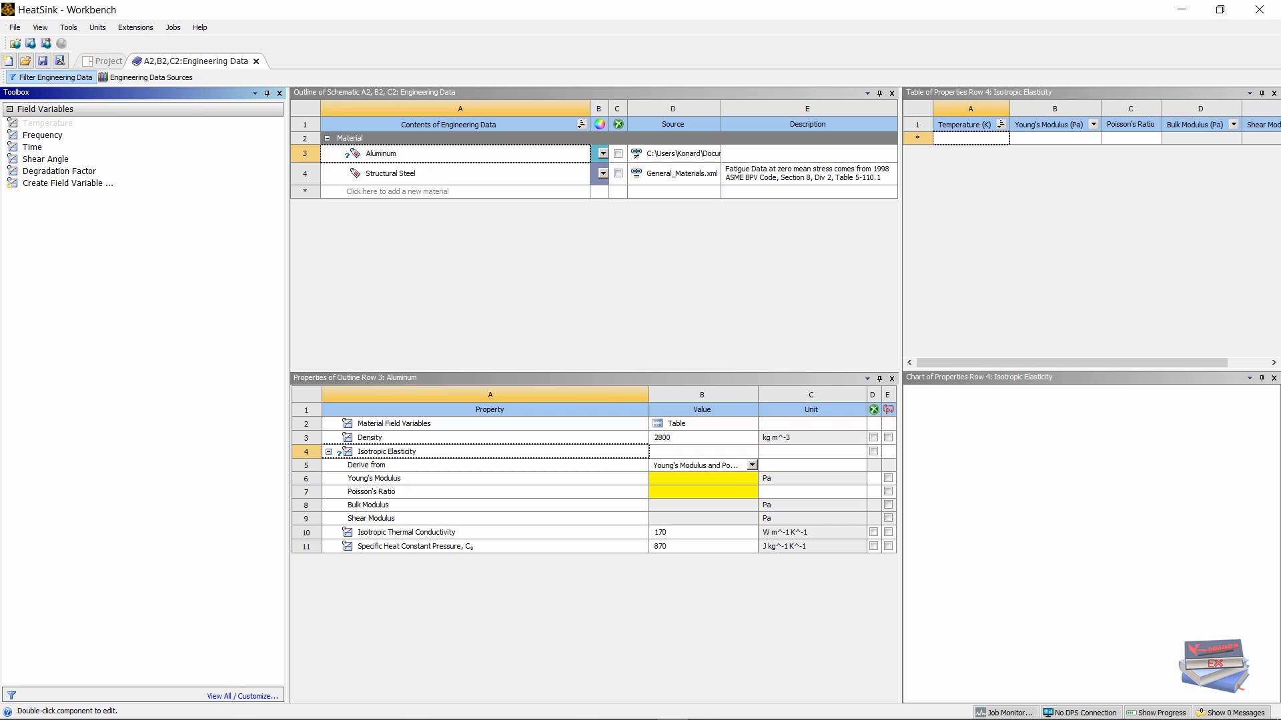
click(661, 479)
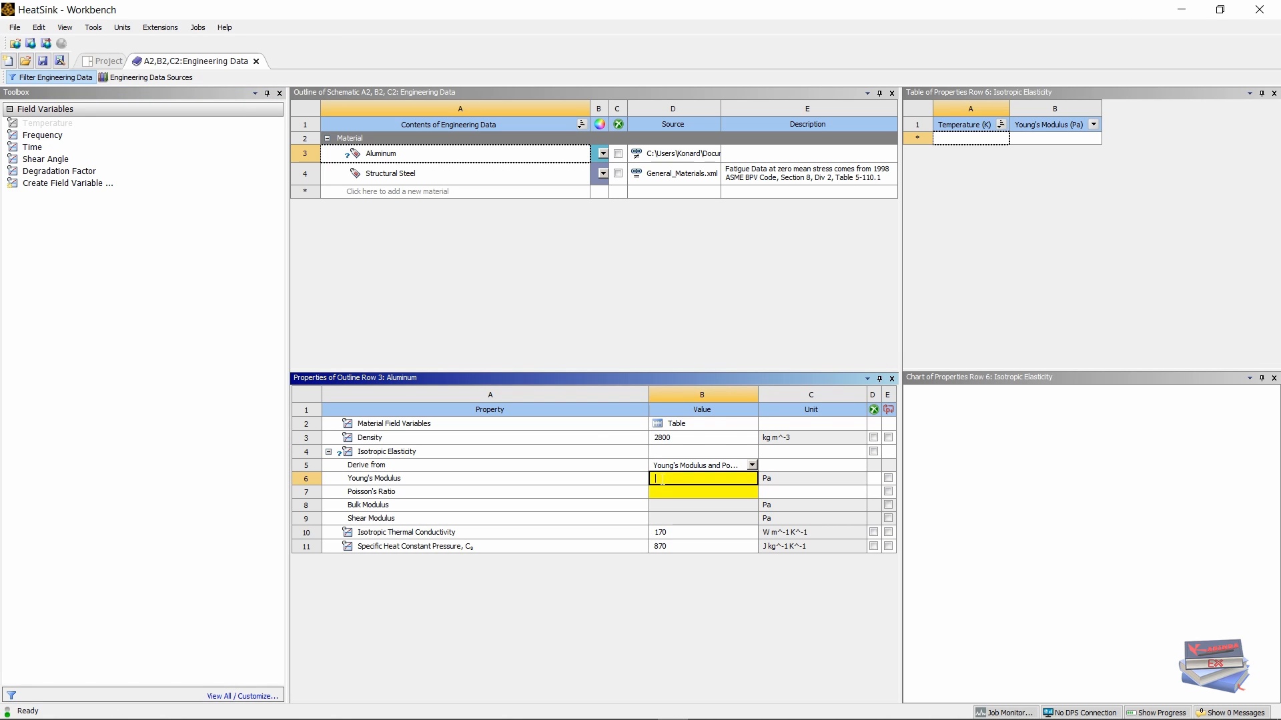
text(70)
key(Return)
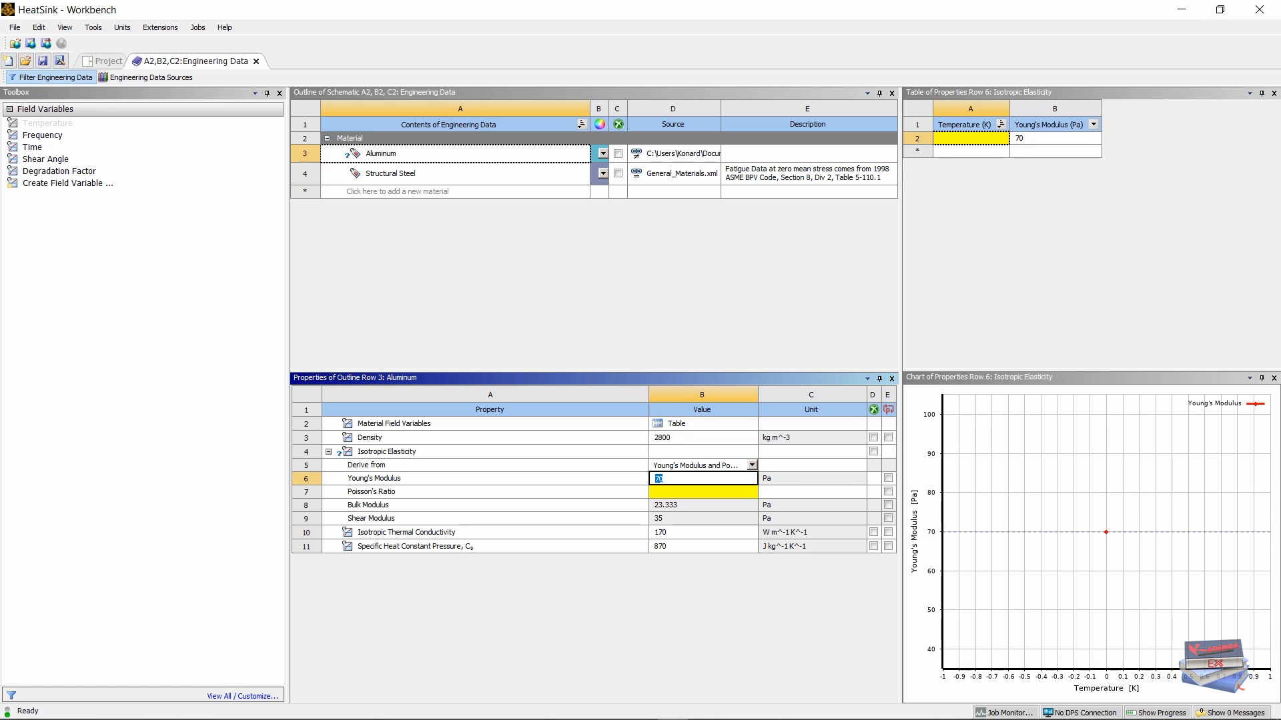
text(7e+10)
key(Return)
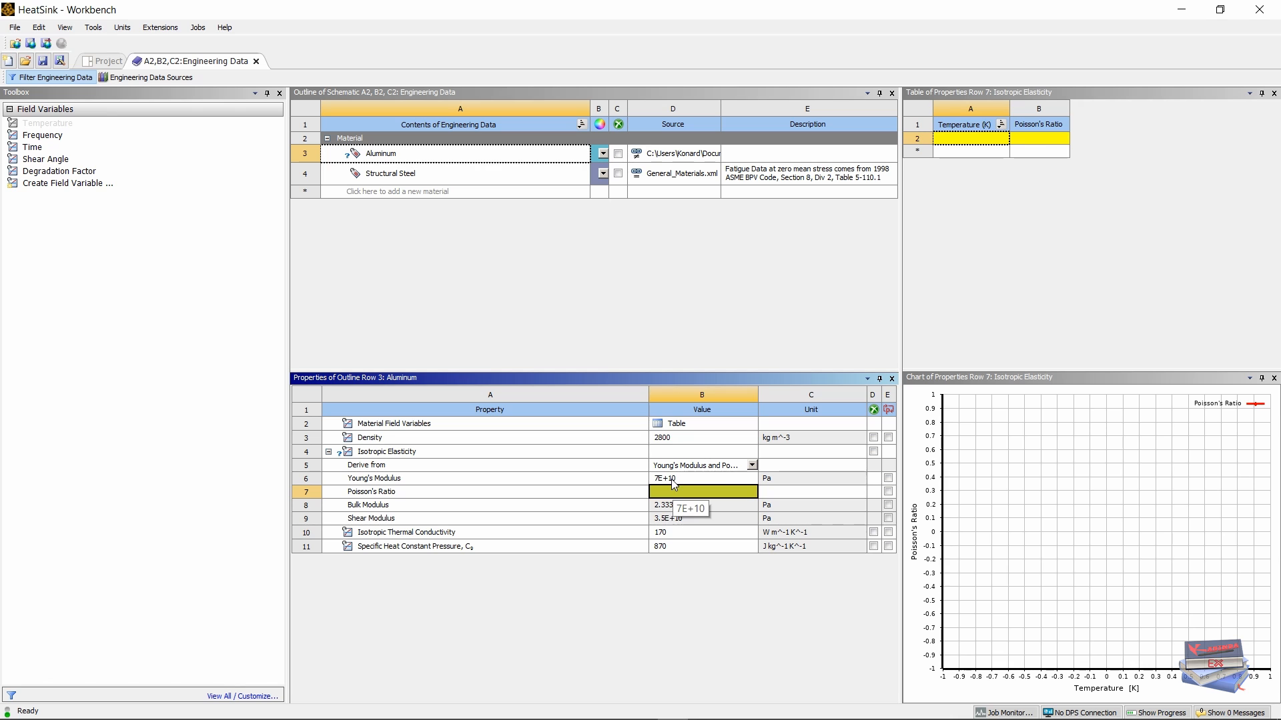
click(679, 491)
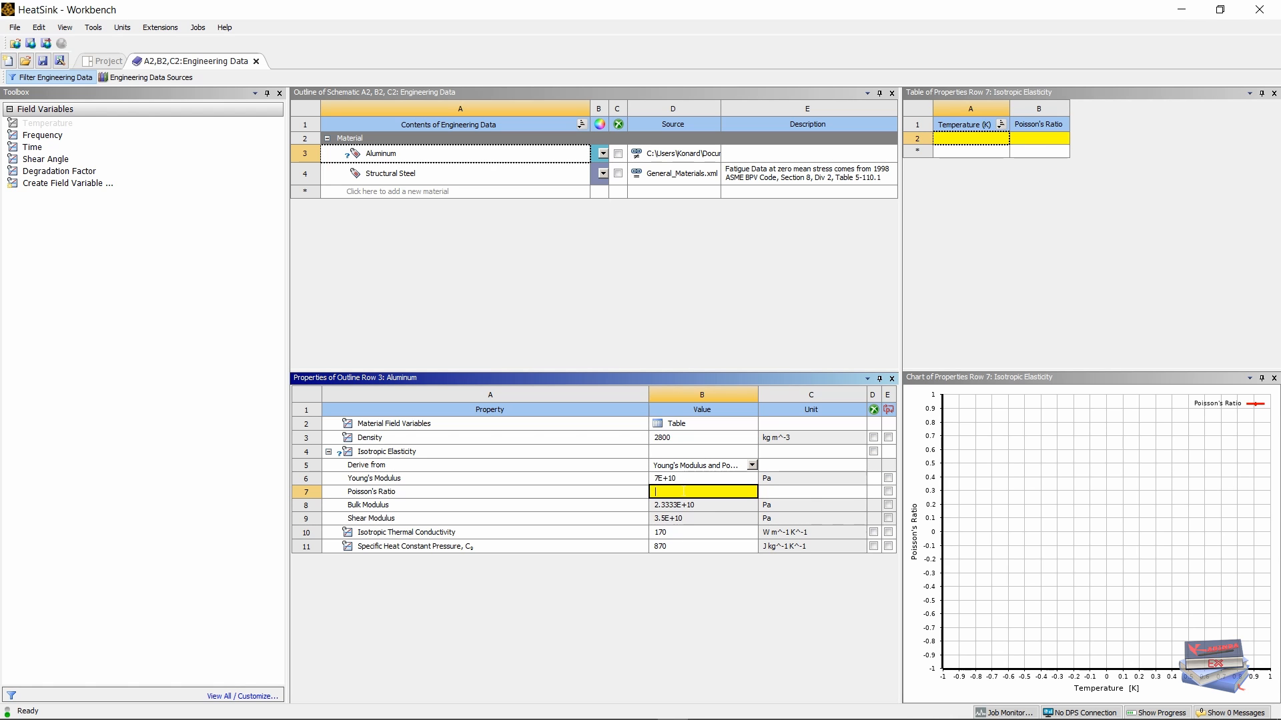
text(0.3)
key(Return)
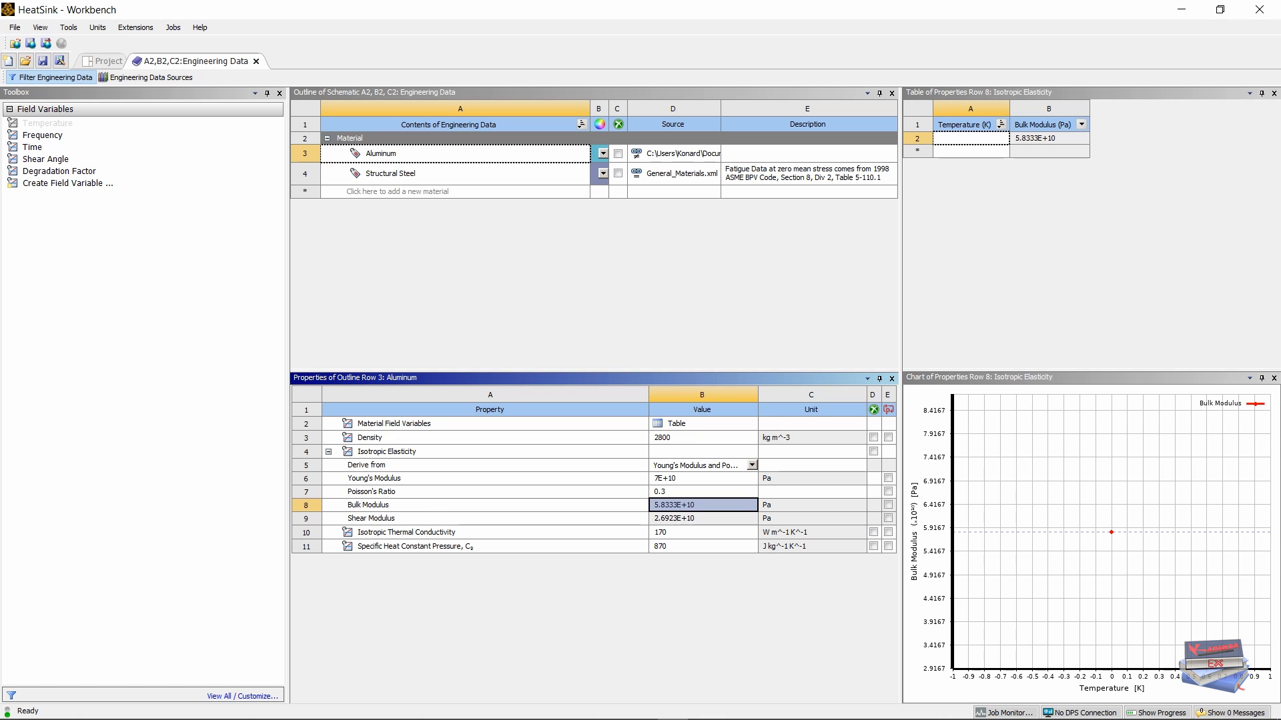
click(398, 424)
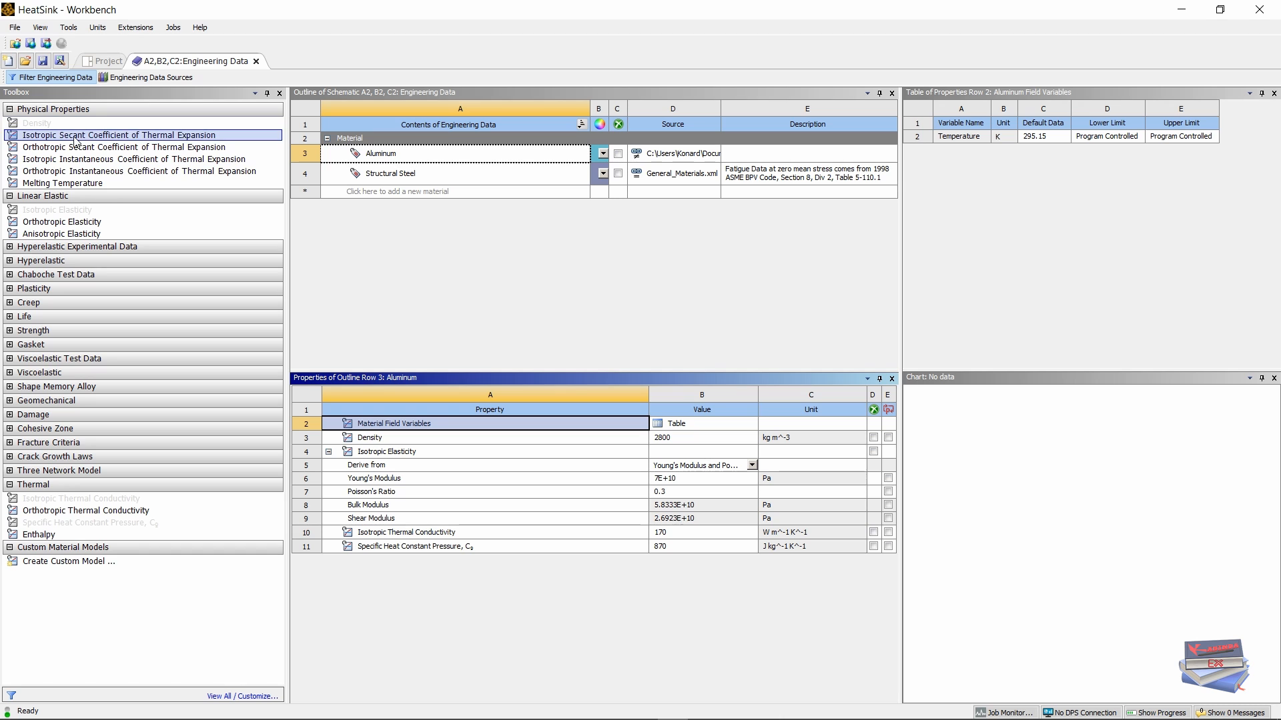
Step: Give Aluminum an isotropic instantaneous thermal expansion coefficient of 2.2E-05
double_click(142, 161)
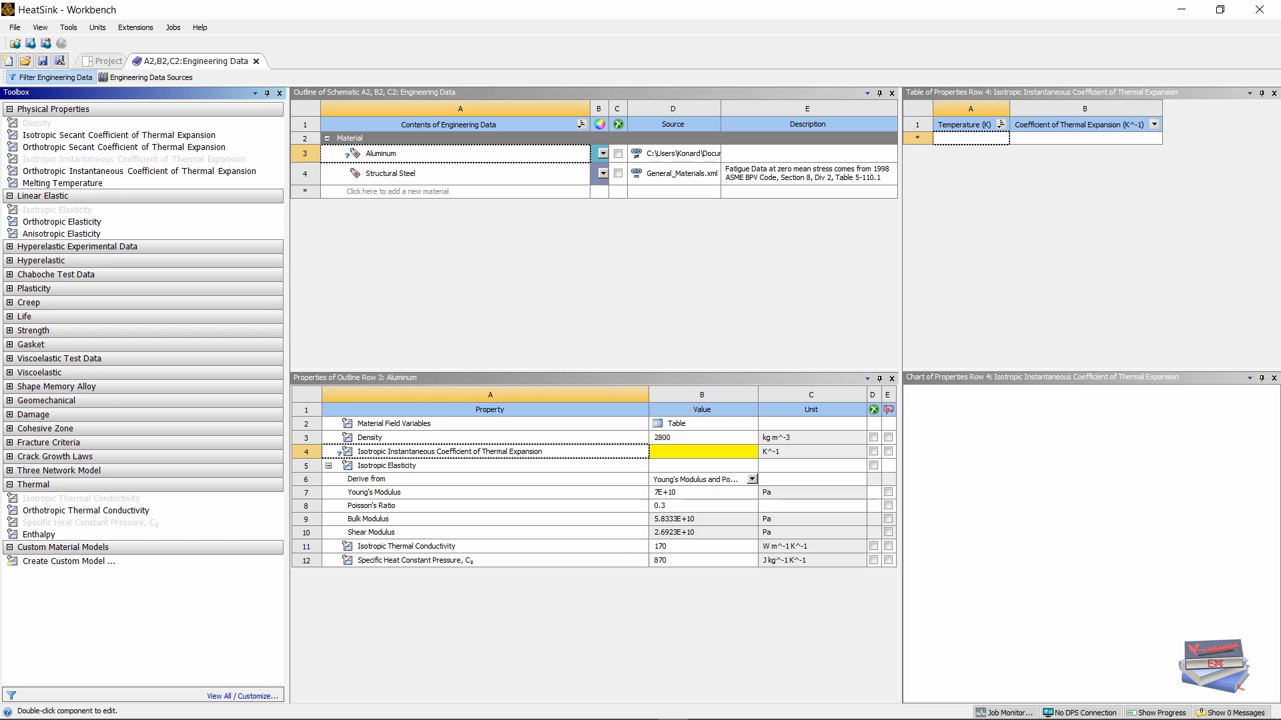
click(664, 451)
text(2)
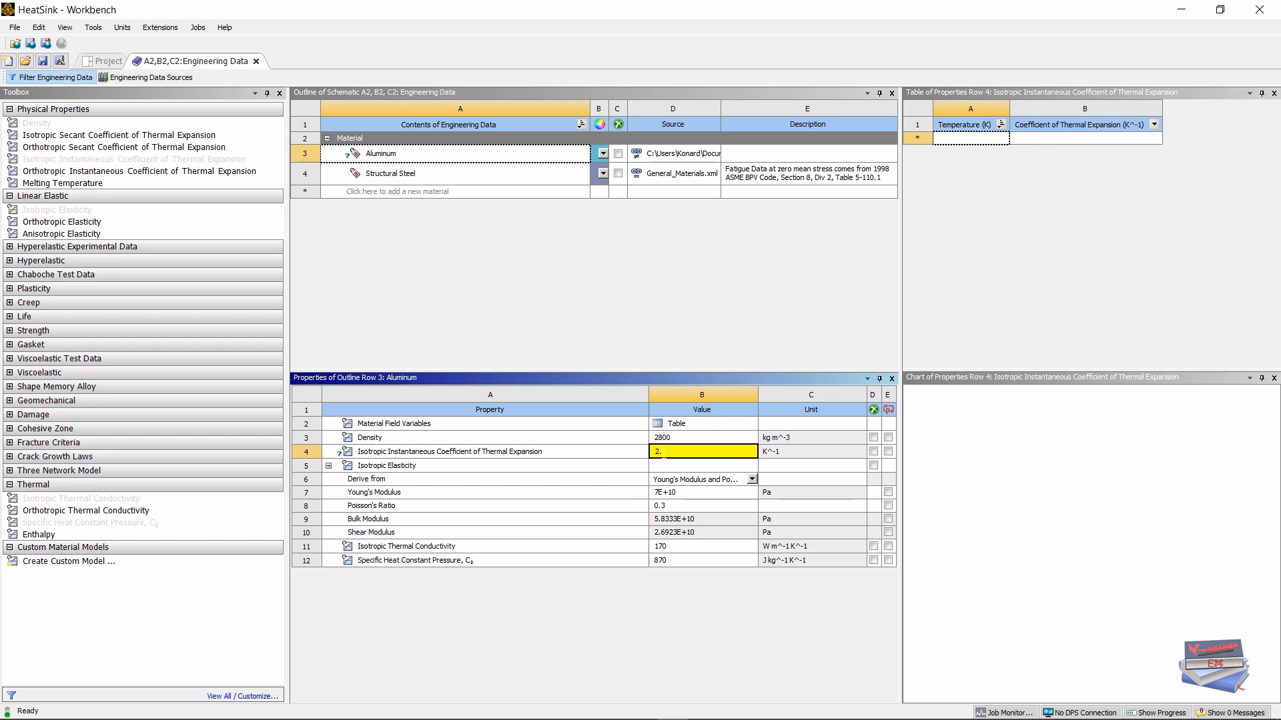
text(.2e-05)
key(Return)
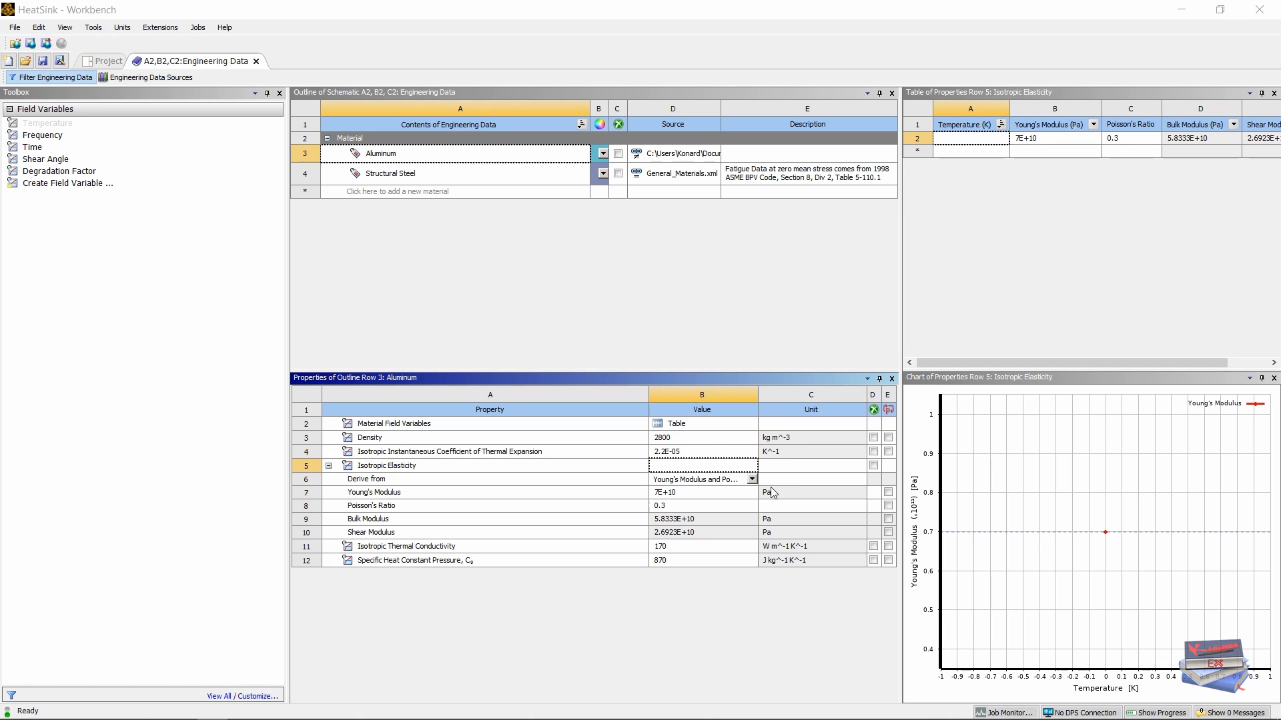
Step: Switch the unit system to Metric (kg,m,s,°C,A,N,V)
click(784, 455)
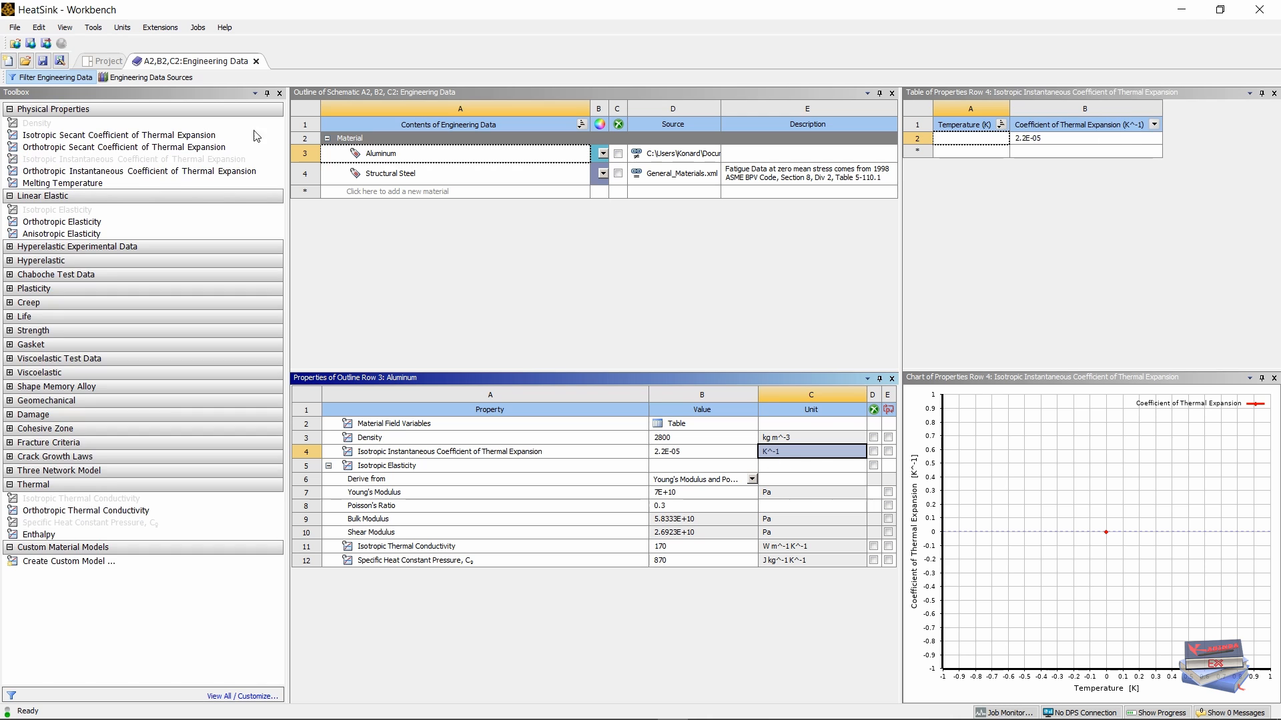
click(118, 27)
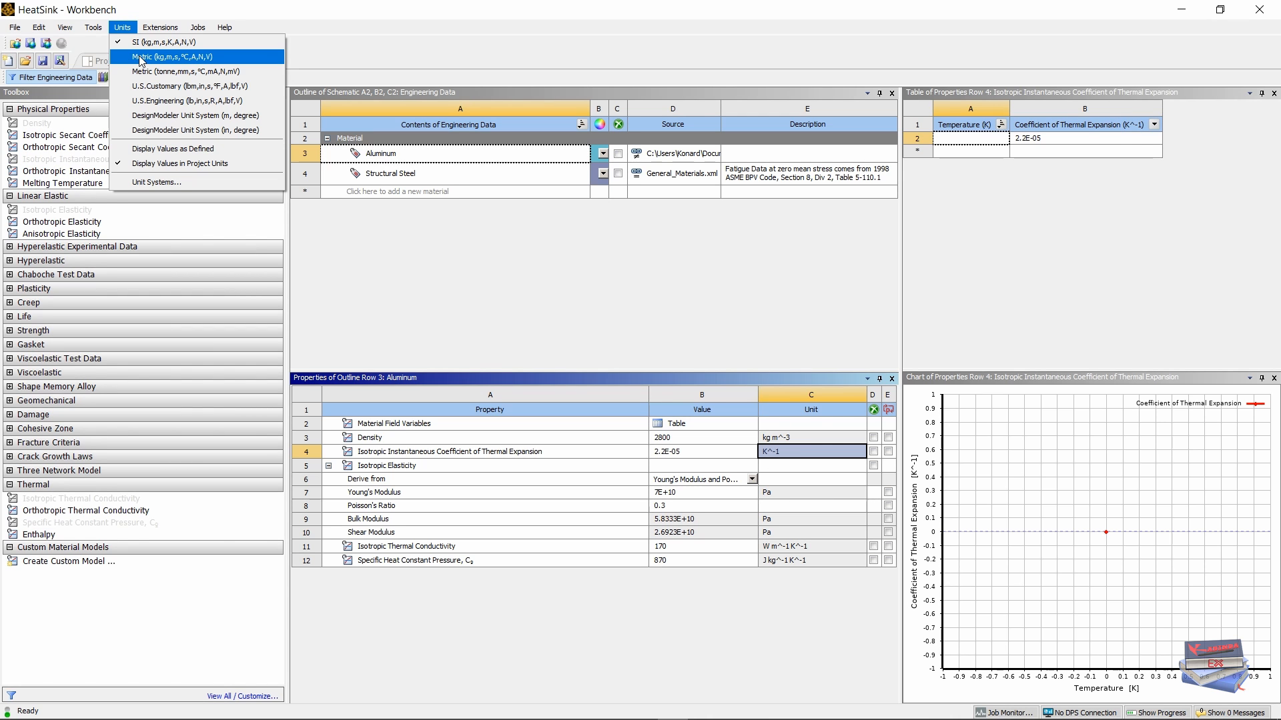
click(140, 57)
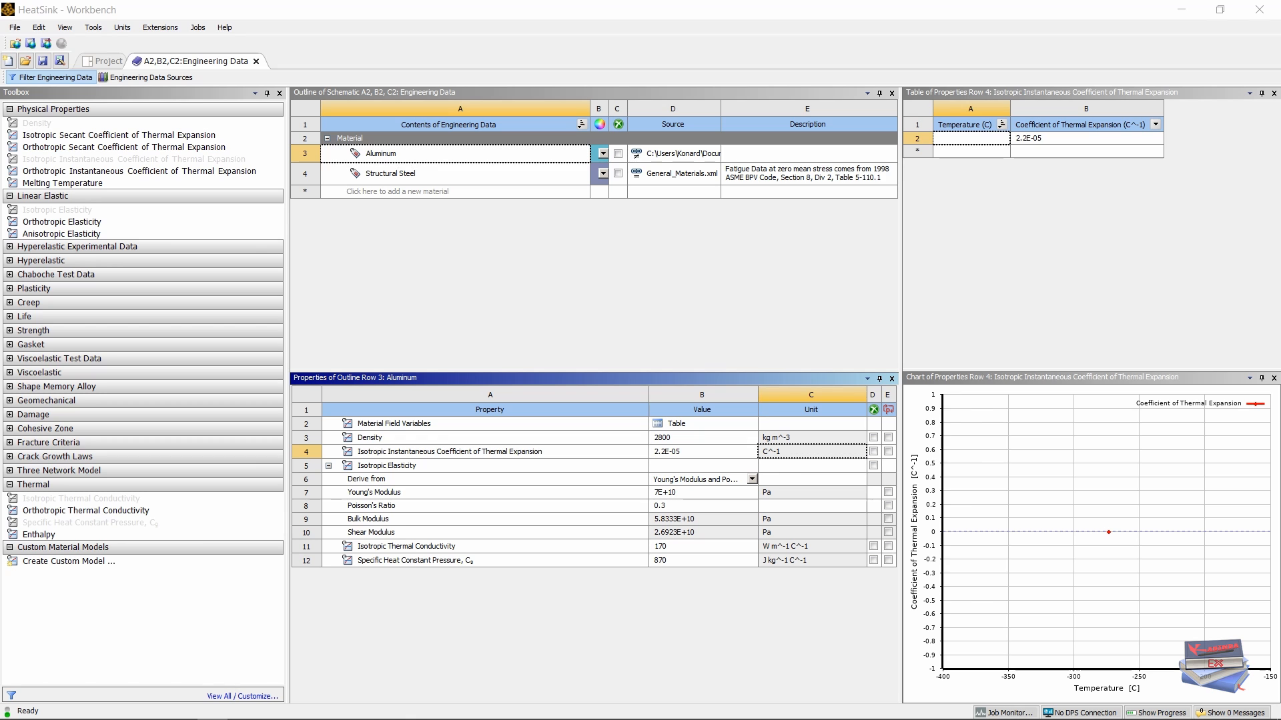
Step: Leave Engineering Data and open the C5 Static Structural setup in Mechanical, re-reading upstream data
click(255, 61)
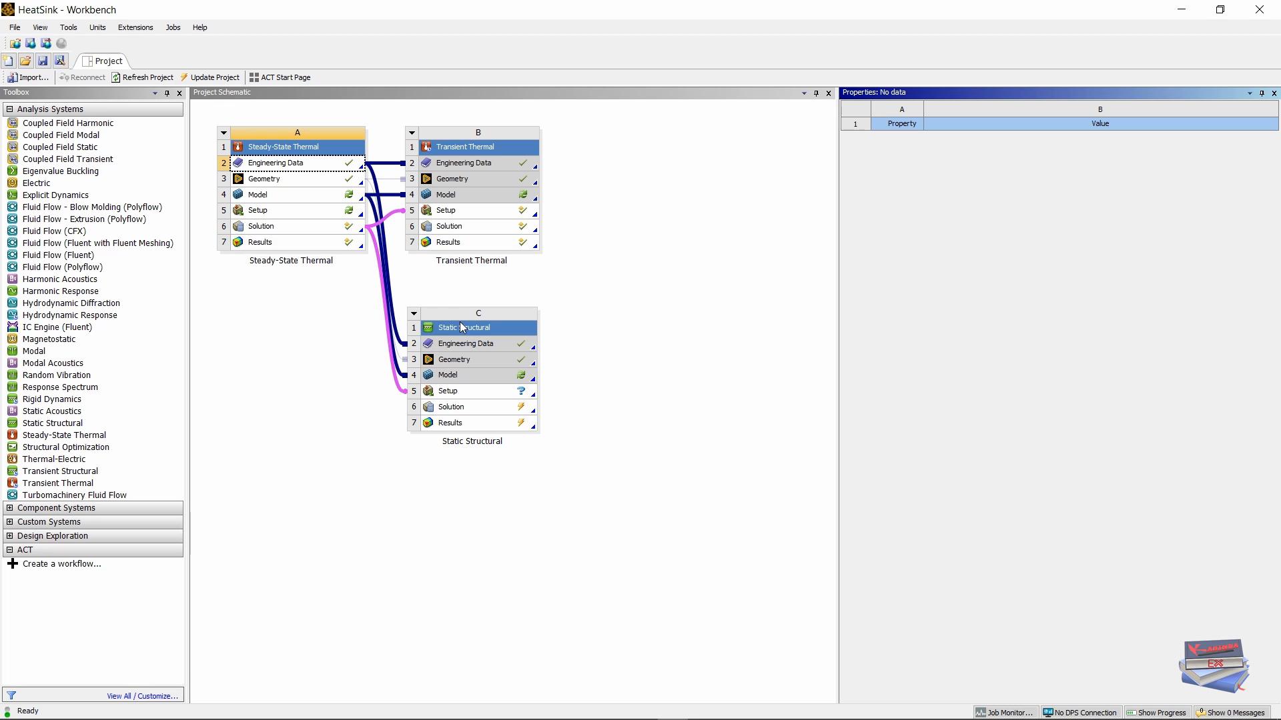
double_click(458, 393)
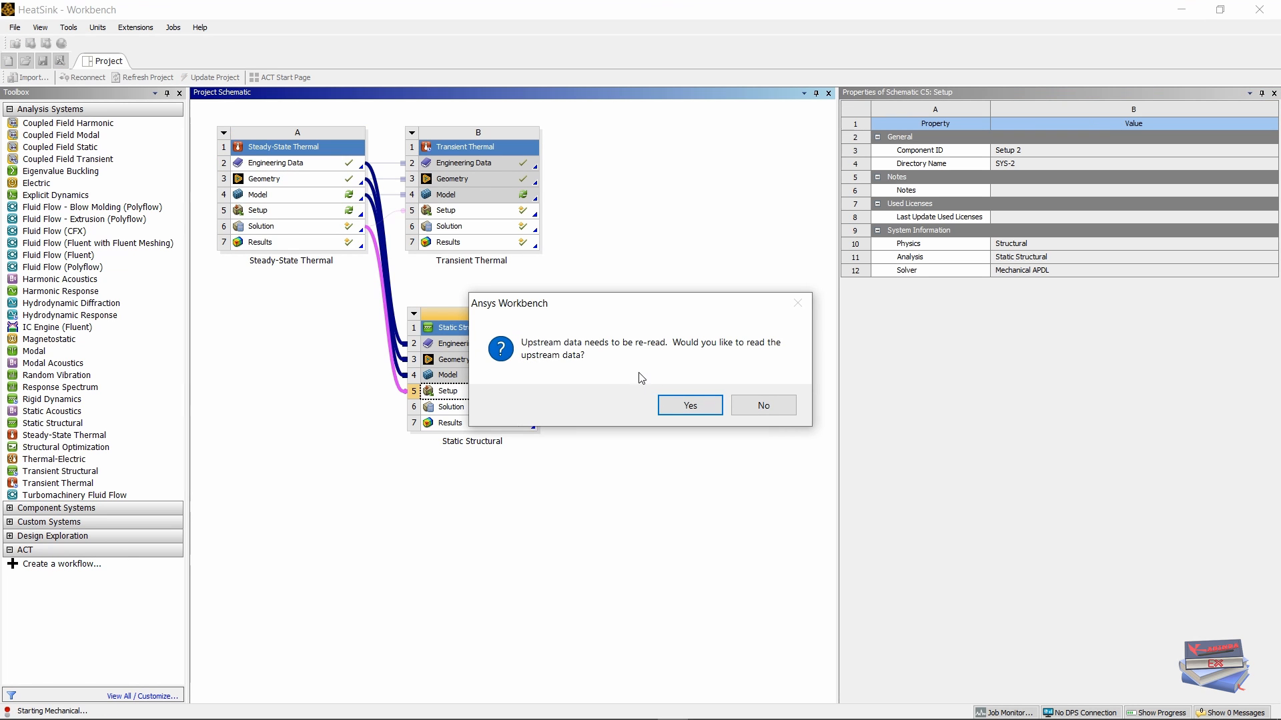
click(674, 409)
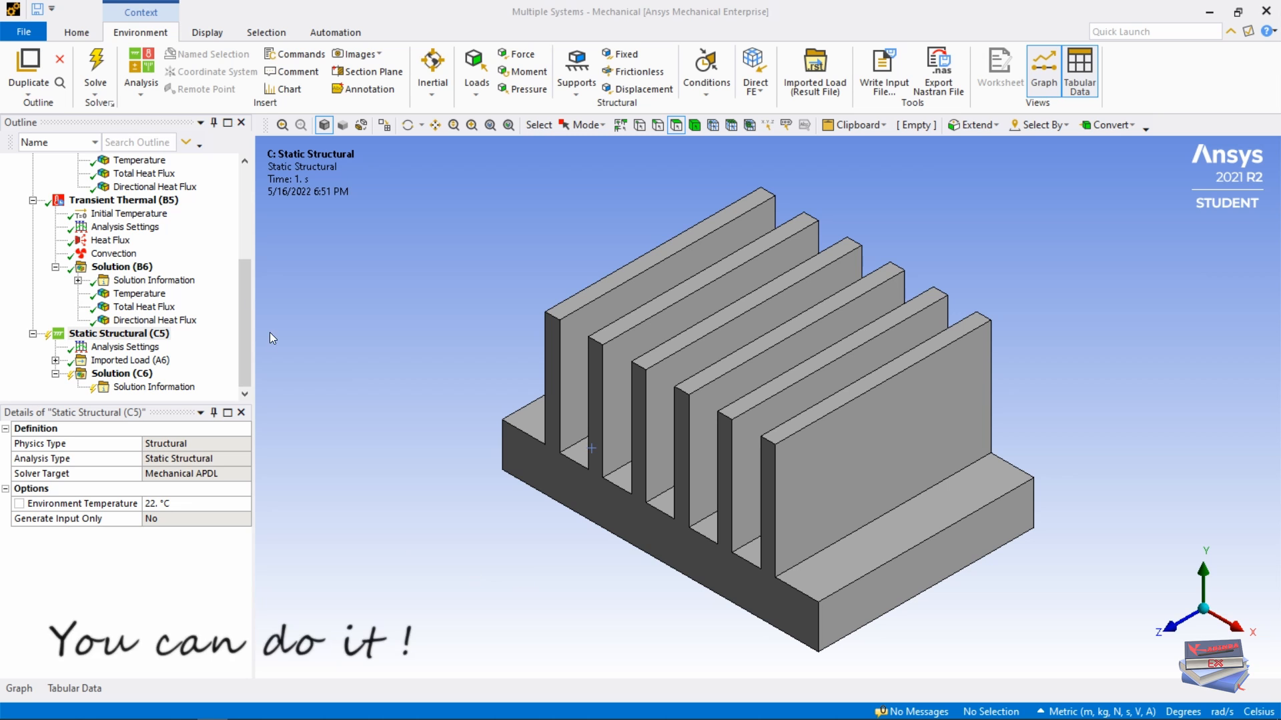
Step: Collapse the thermal branches and insert a Fixed Support into Static Structural (C5)
drag(246, 283, 254, 210)
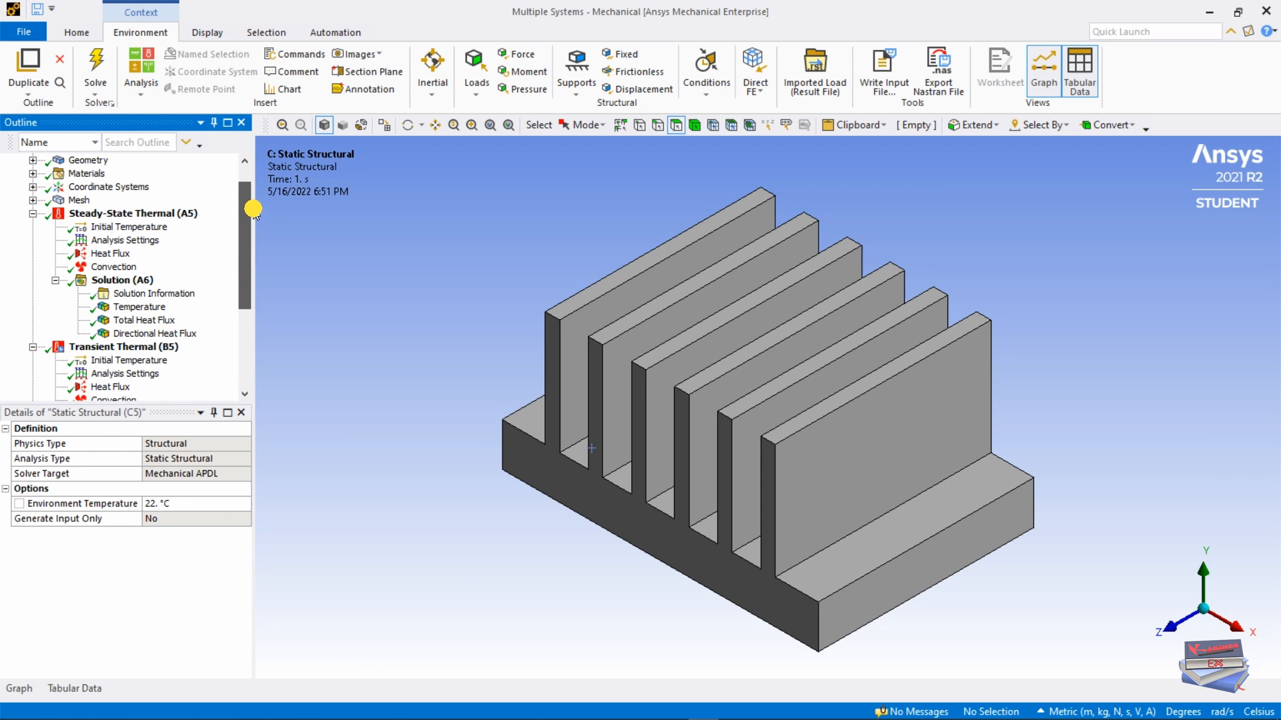
click(32, 214)
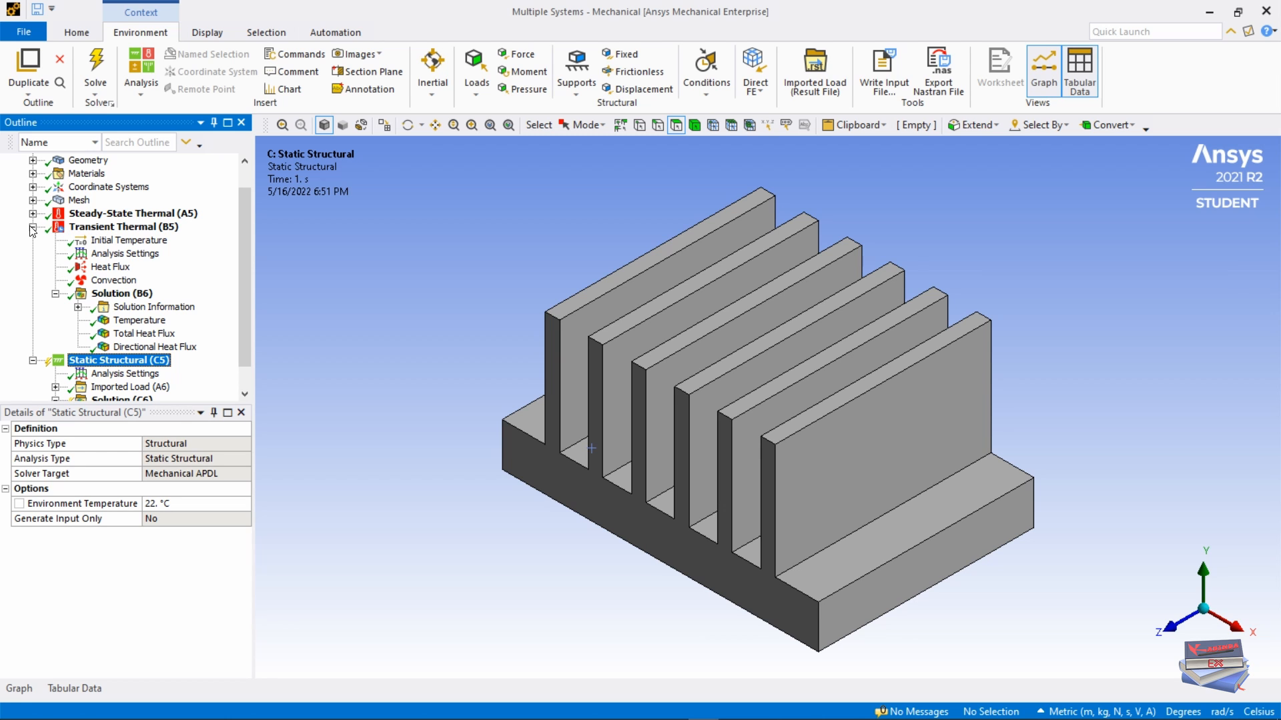
click(33, 227)
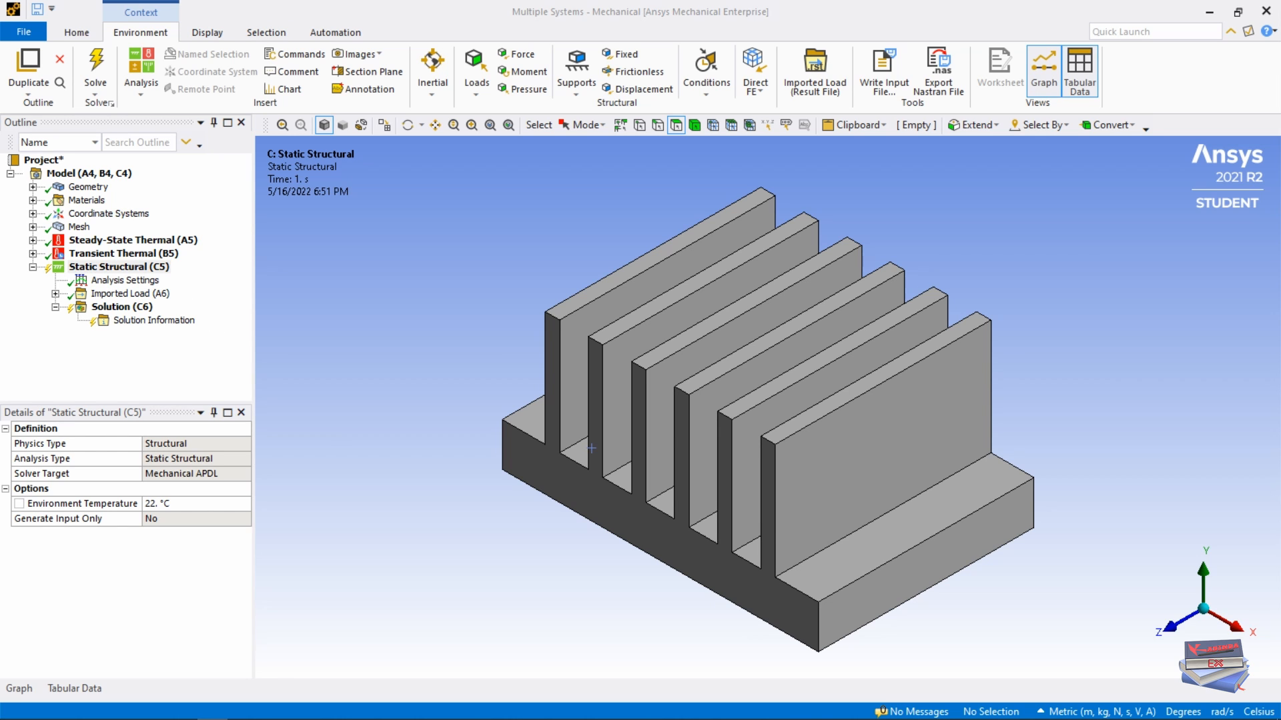
right_click(110, 272)
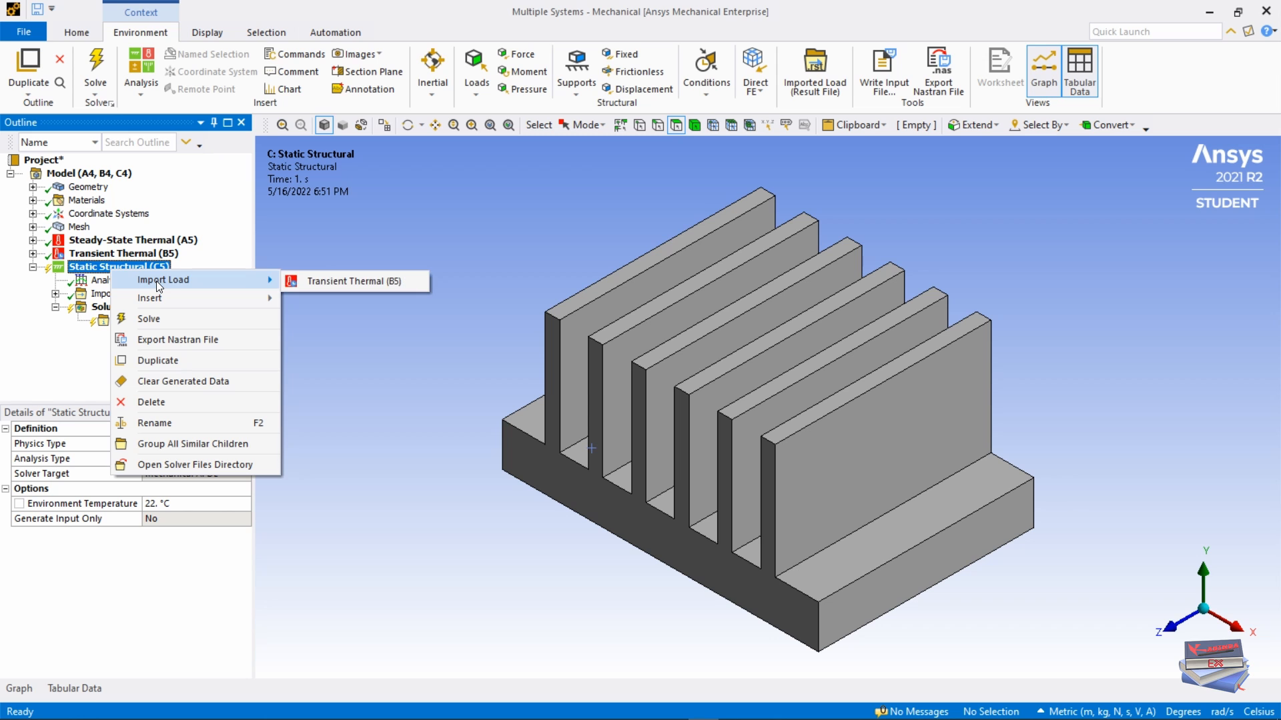
mouse_move(155, 297)
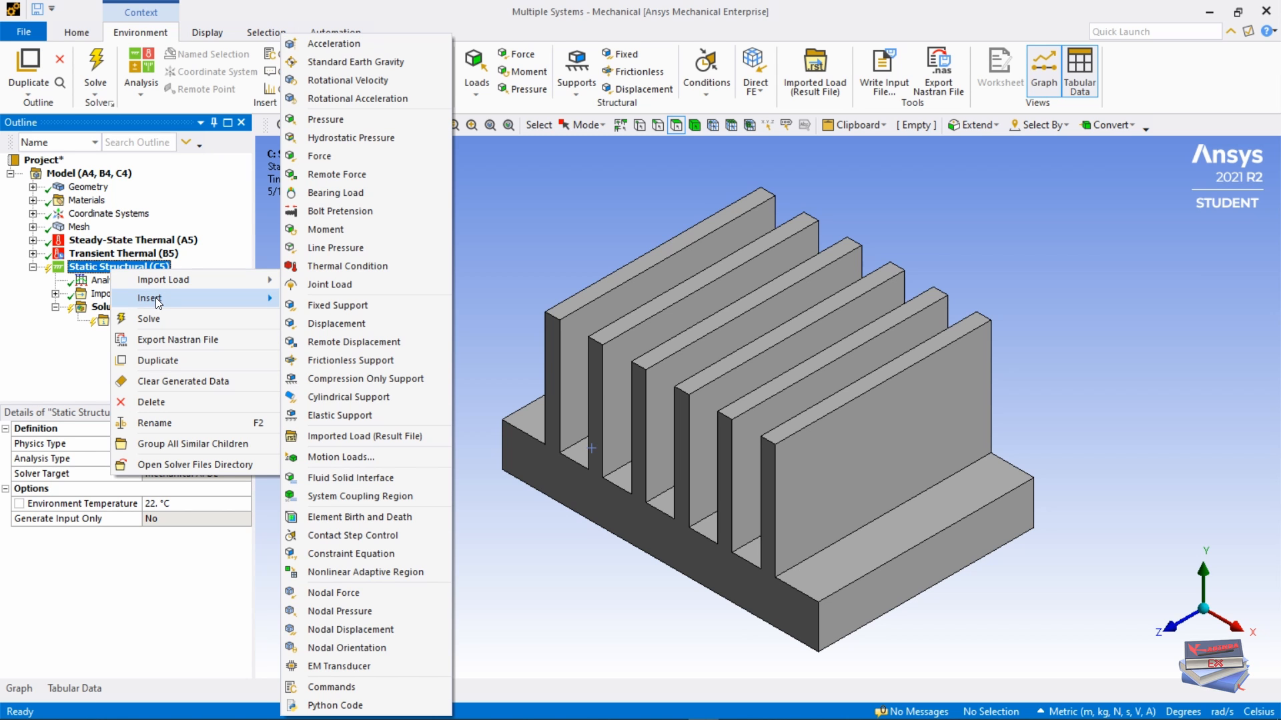
click(331, 306)
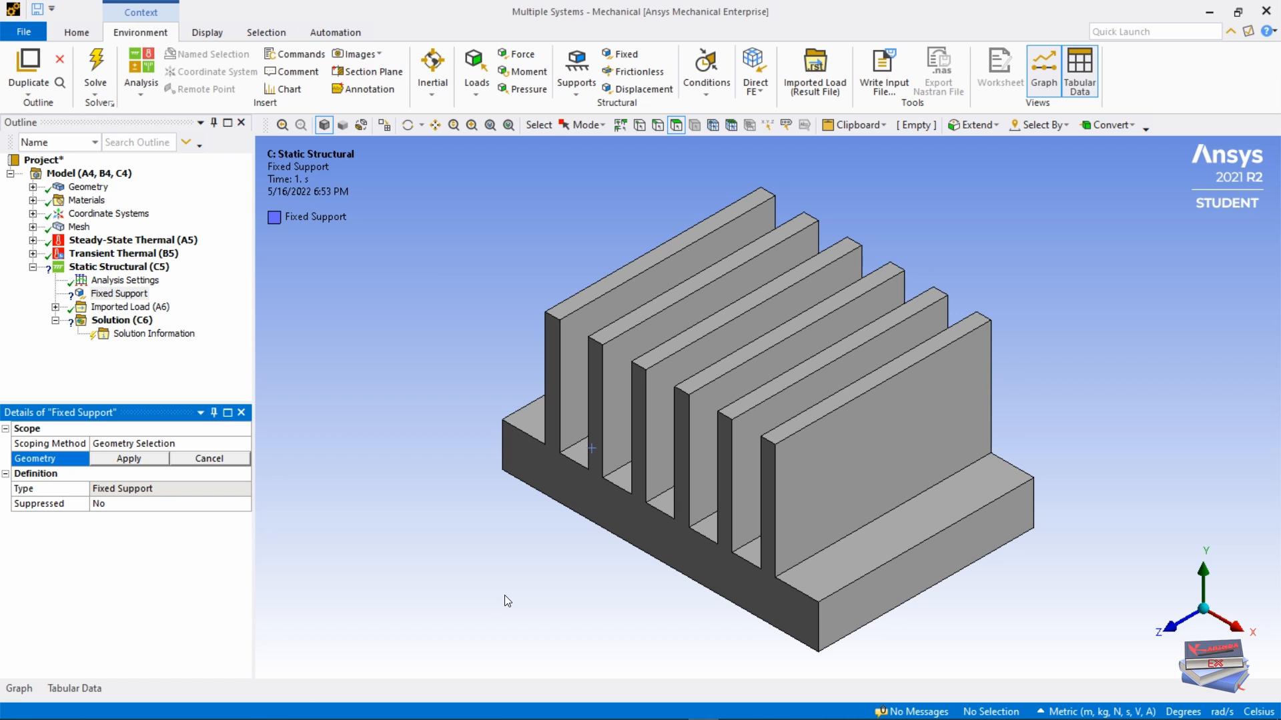
Step: Assign the heat sink's bottom face to the Fixed Support and restore the isometric view
middle_drag(506, 602, 504, 514)
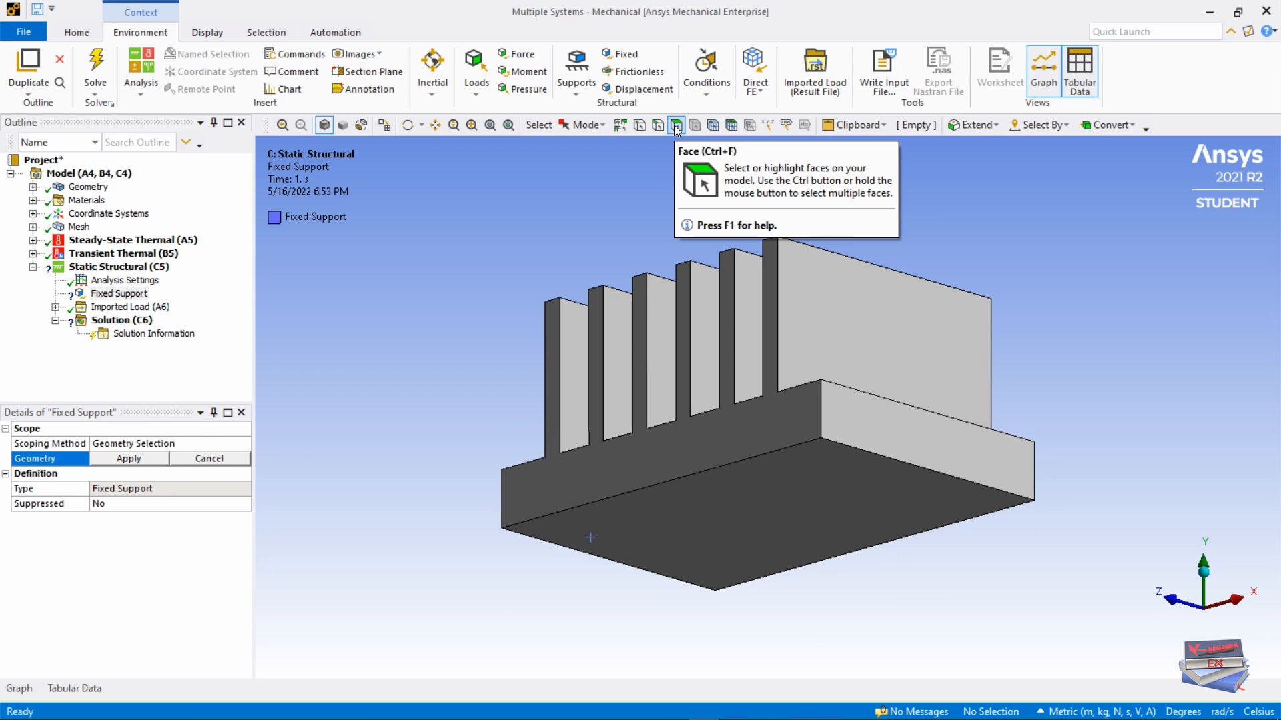
click(724, 531)
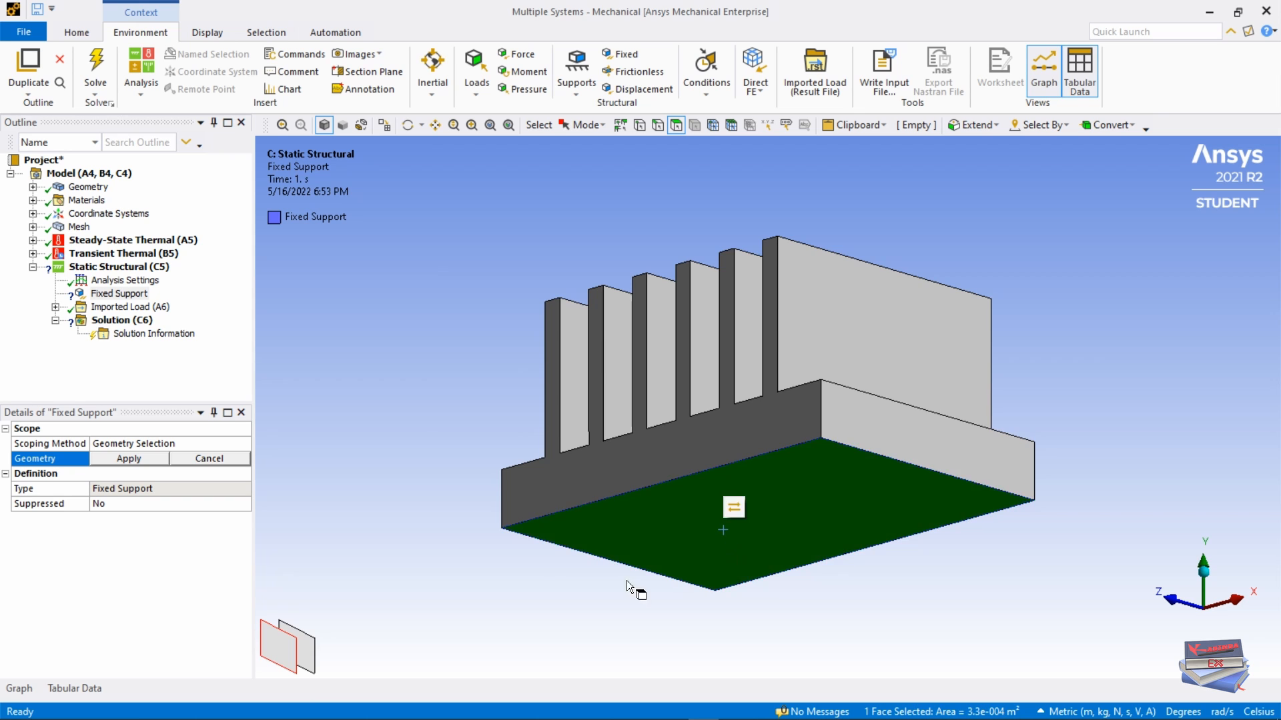
middle_drag(554, 583, 553, 559)
click(127, 459)
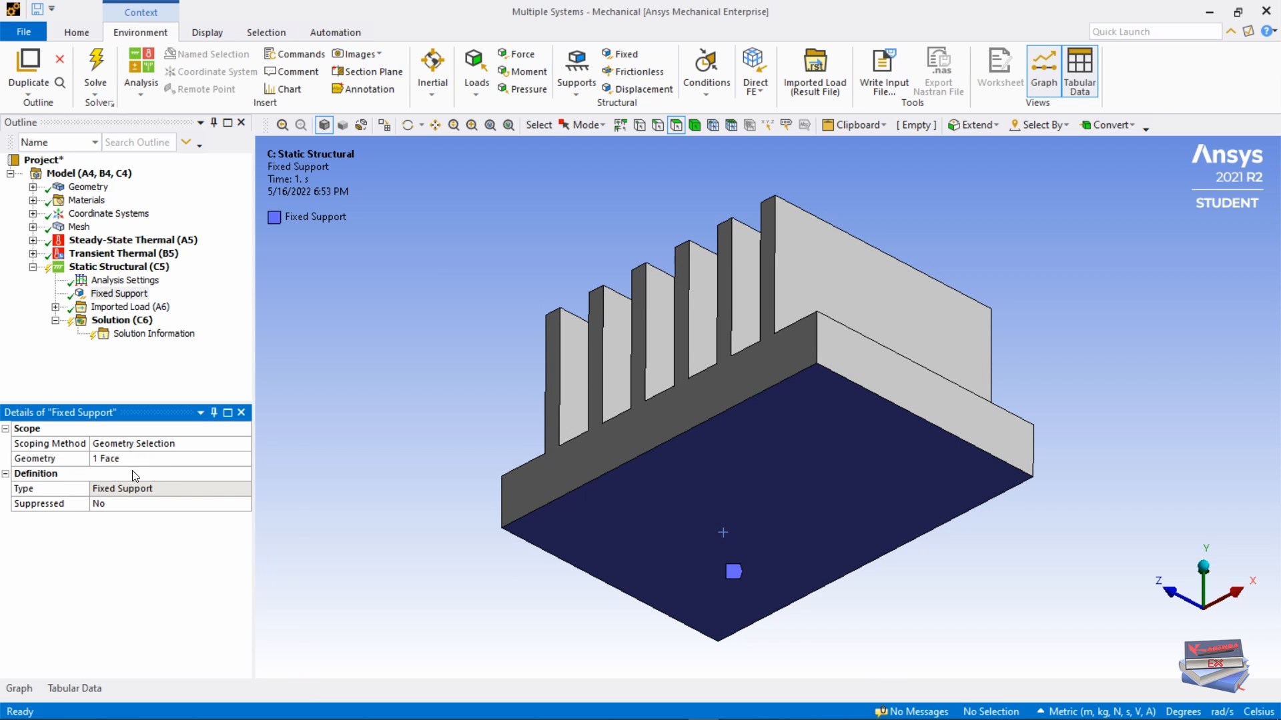
right_click(353, 307)
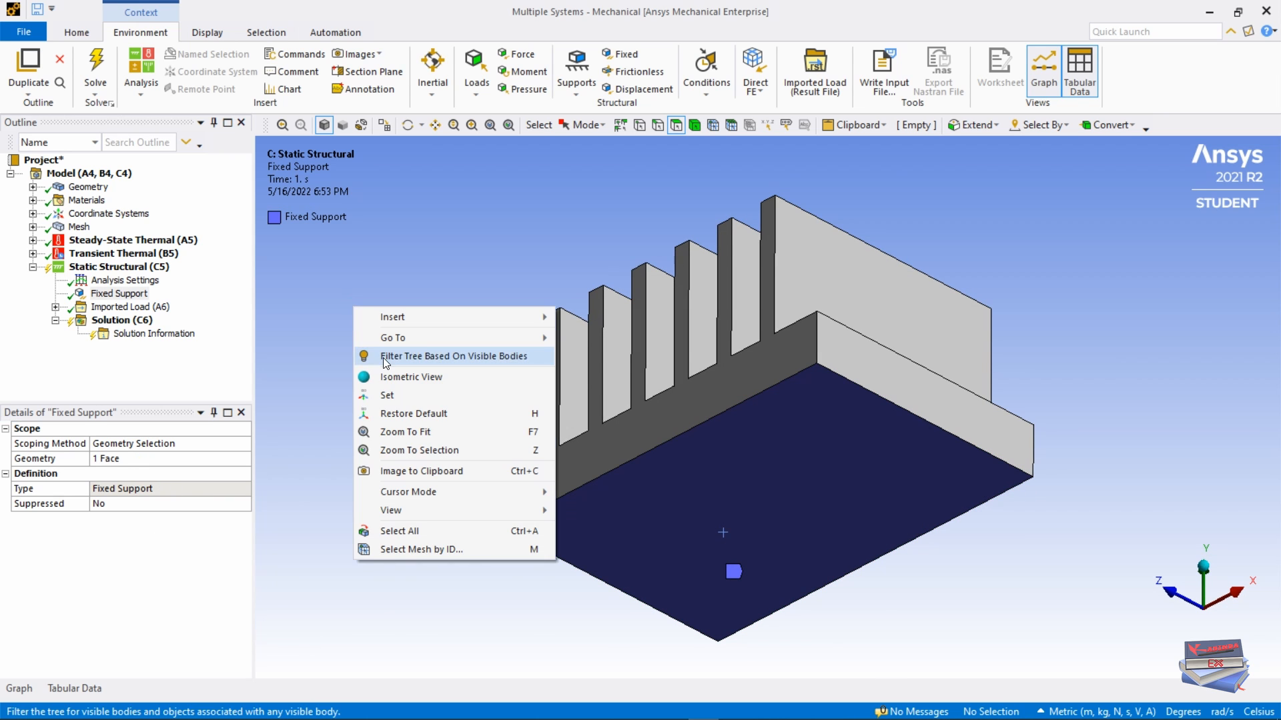
click(385, 378)
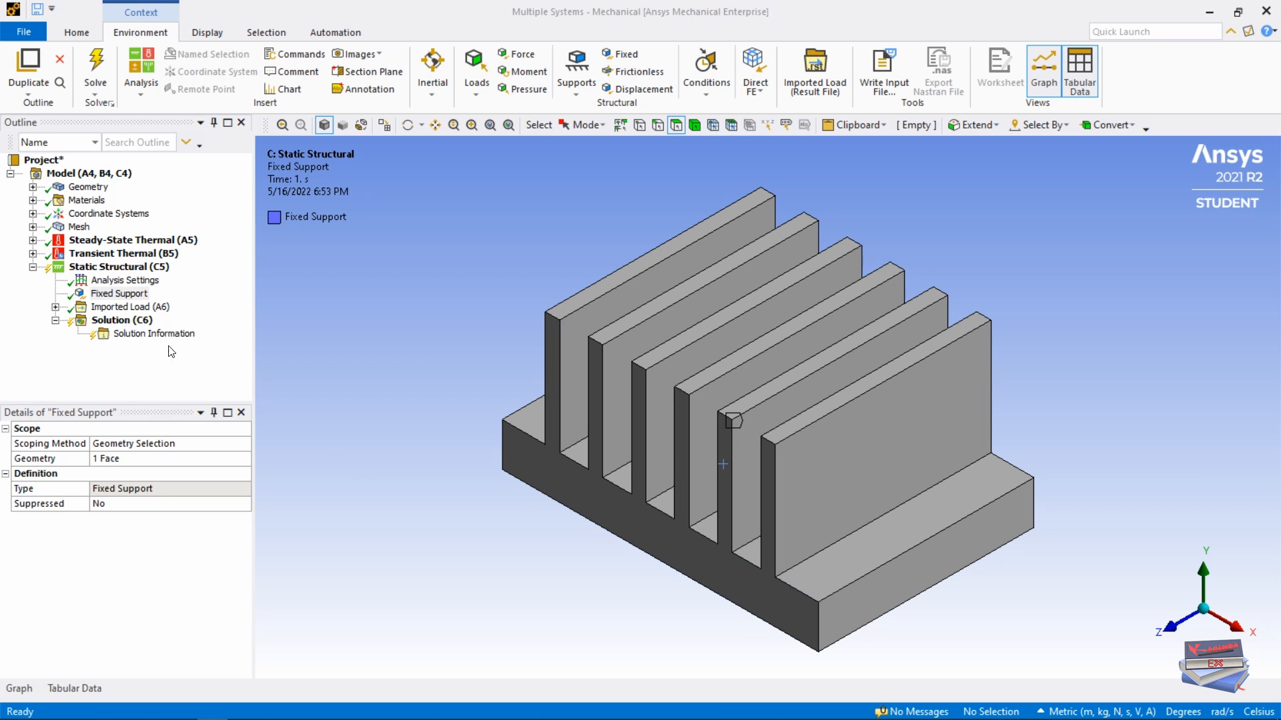
click(122, 322)
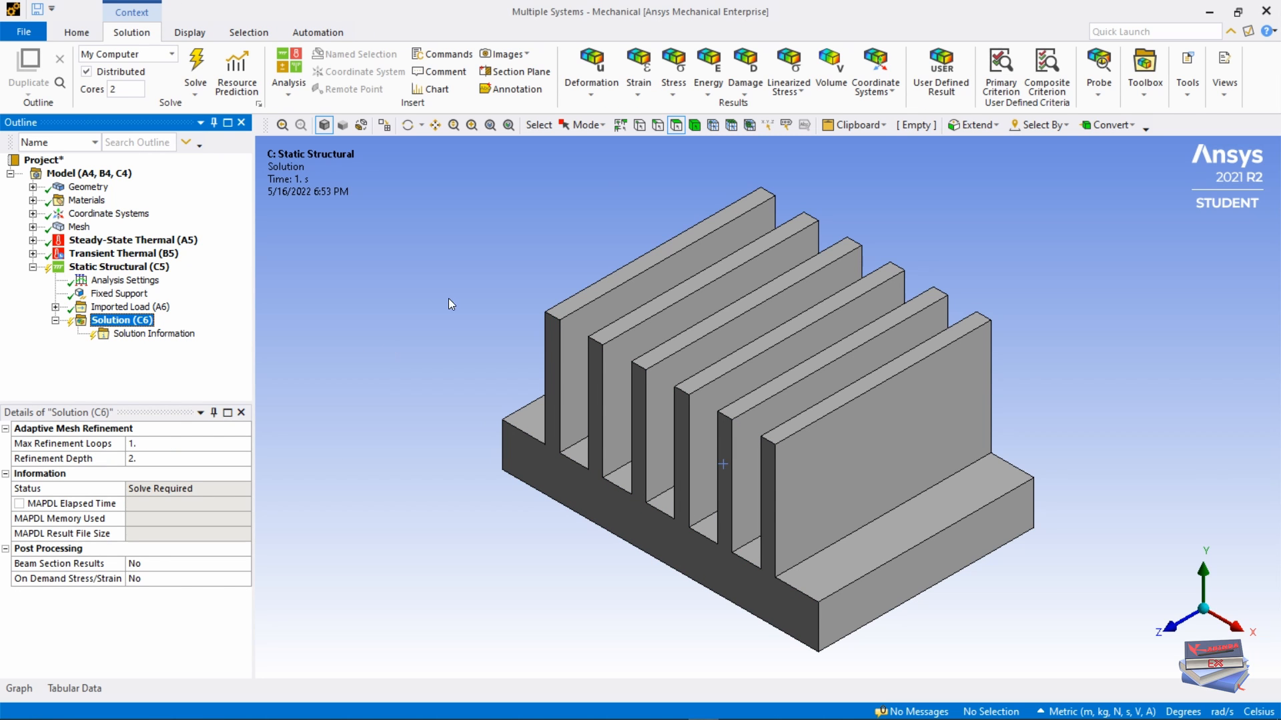
Step: Add Total Deformation and Equivalent (von-Mises) Stress results and solve, peaking at 1.2088e8 Pa
click(591, 94)
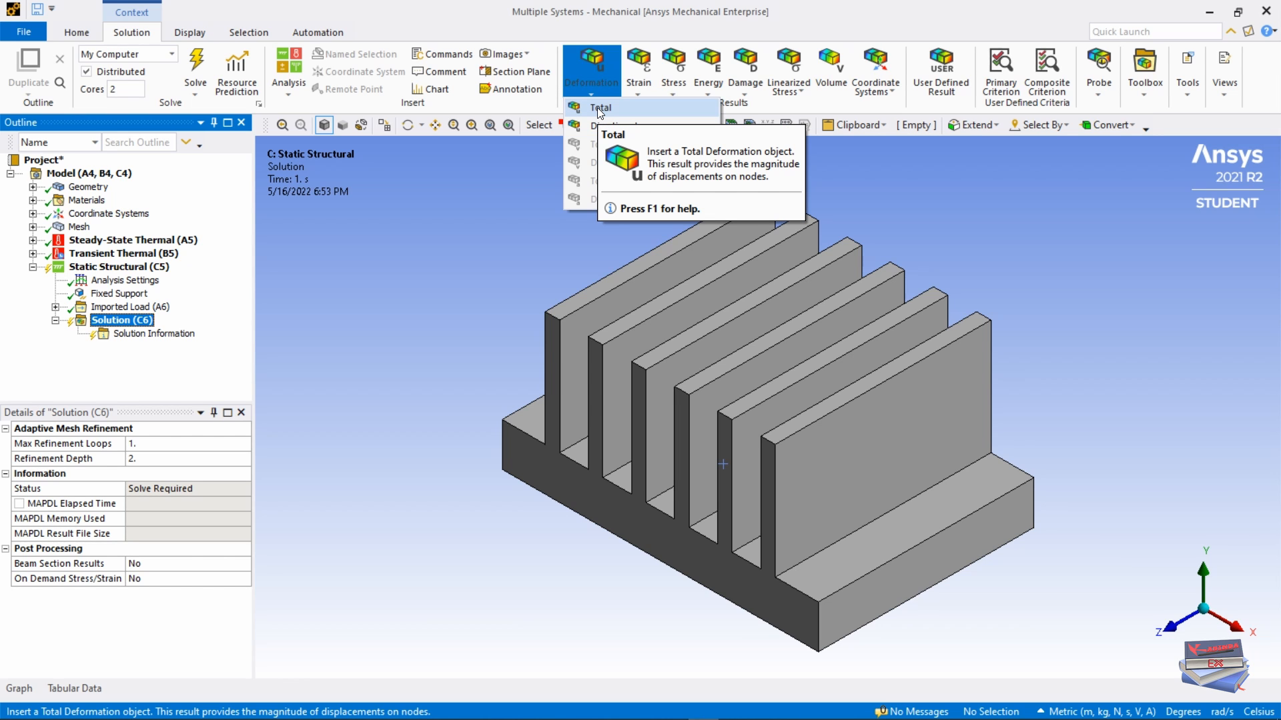
click(597, 107)
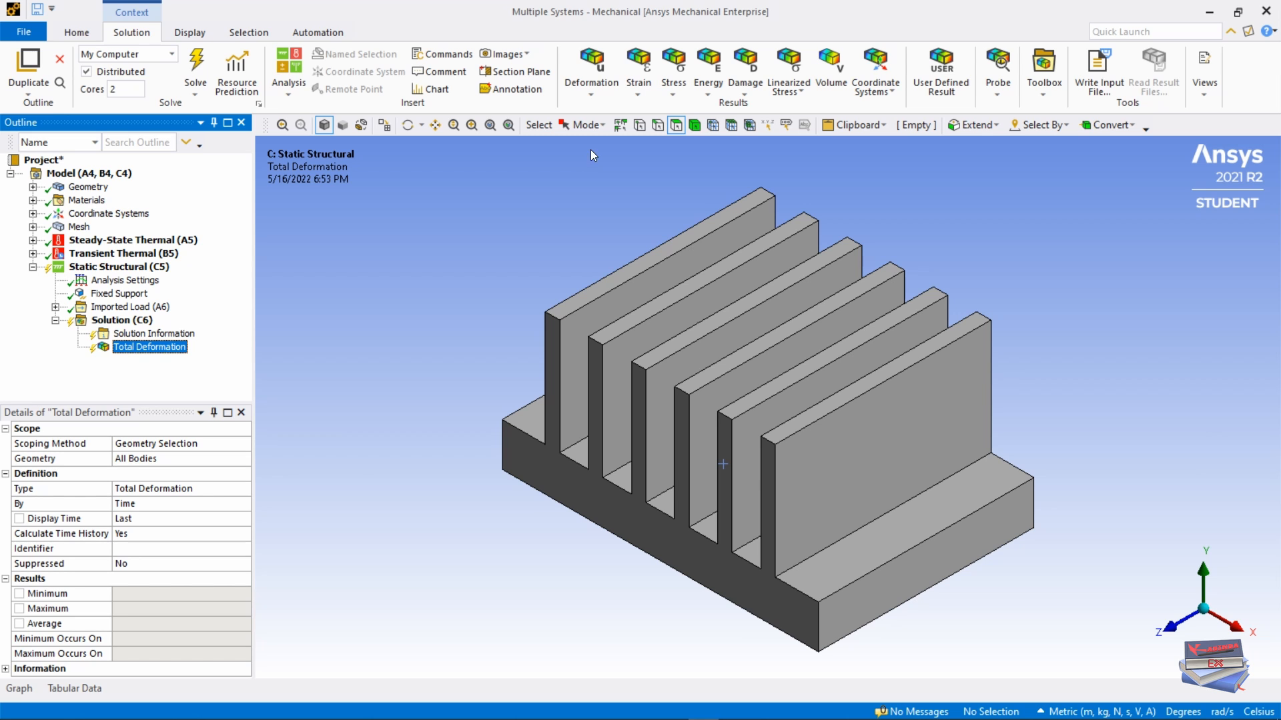
click(674, 91)
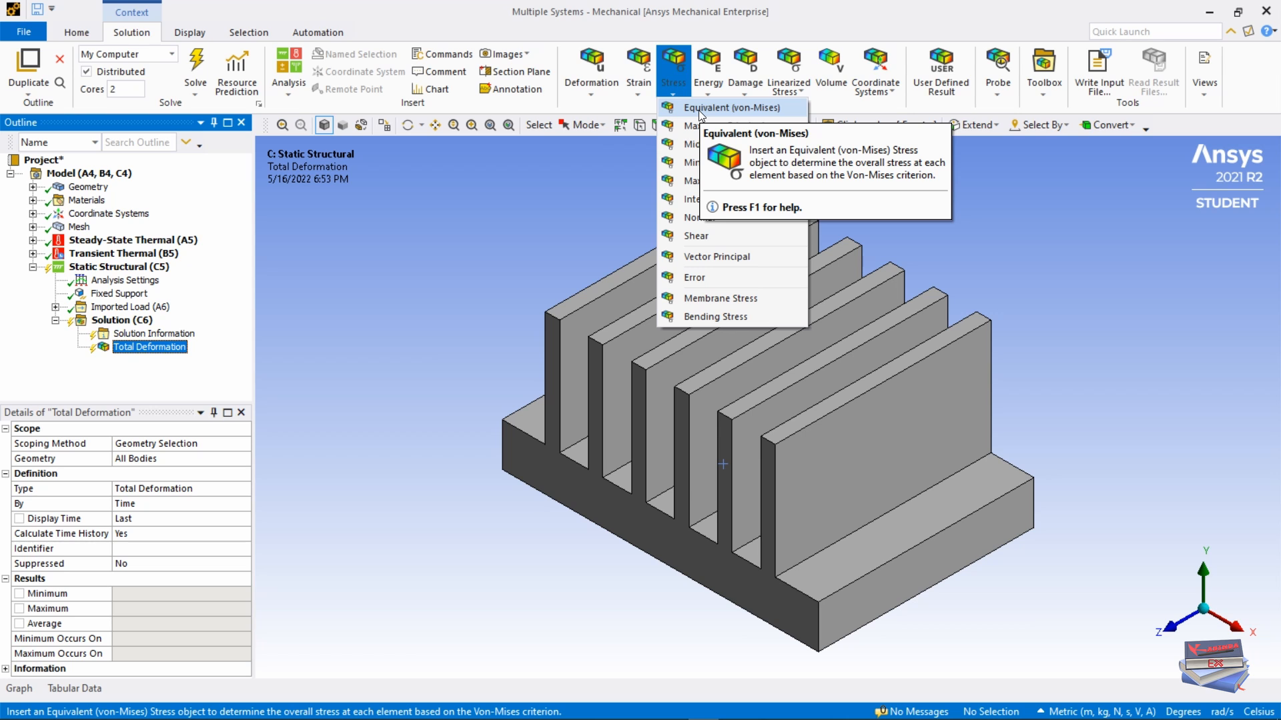
click(699, 110)
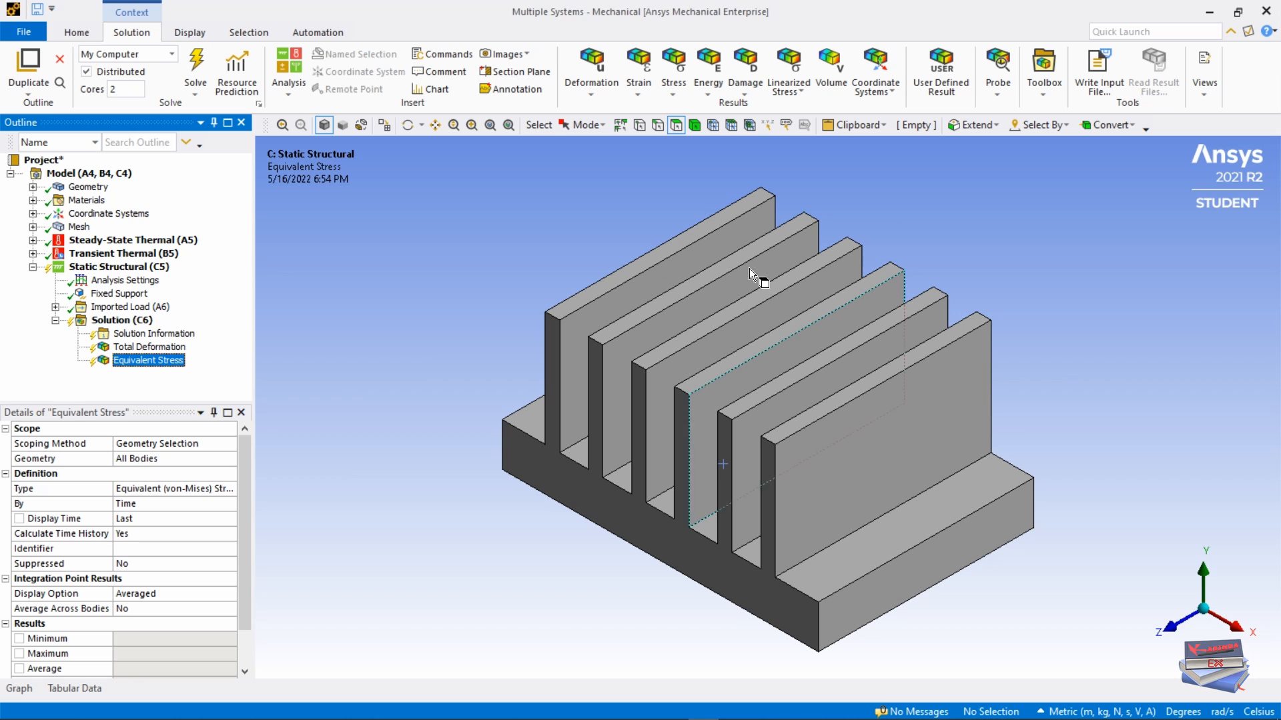
click(196, 66)
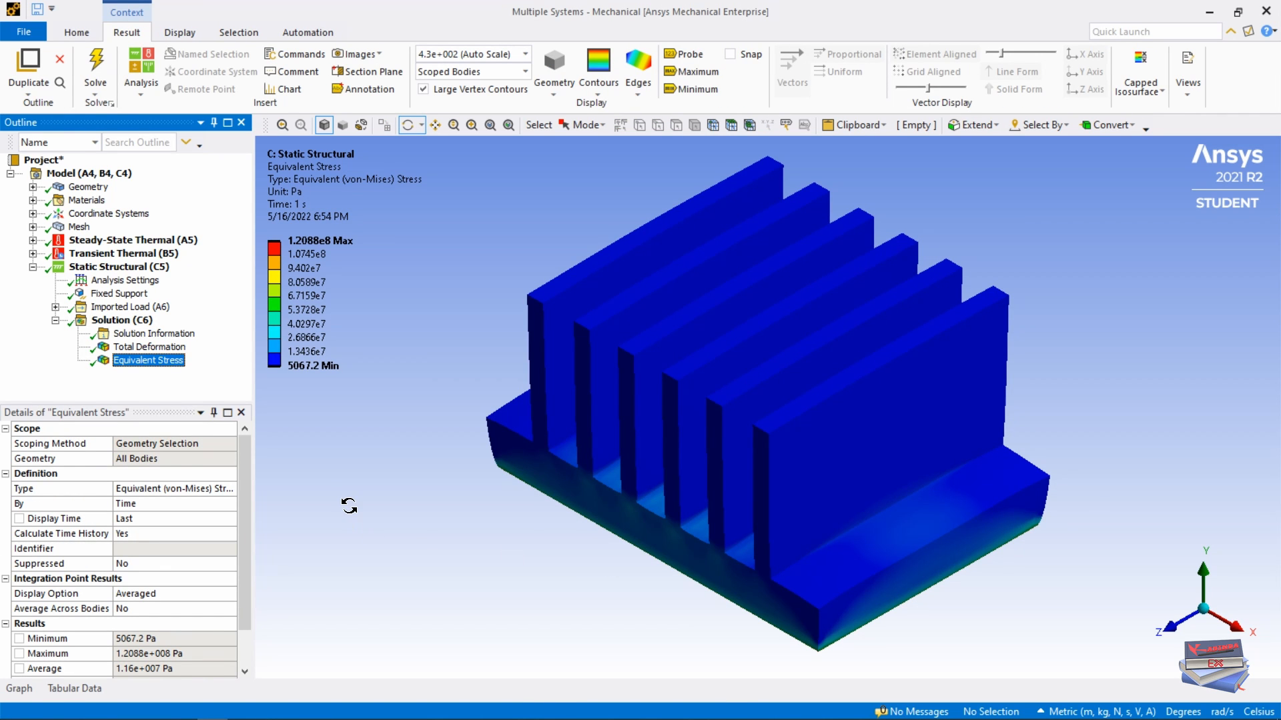
Step: Show the total deformation without vector arrows and play, then stop, its animation
click(149, 346)
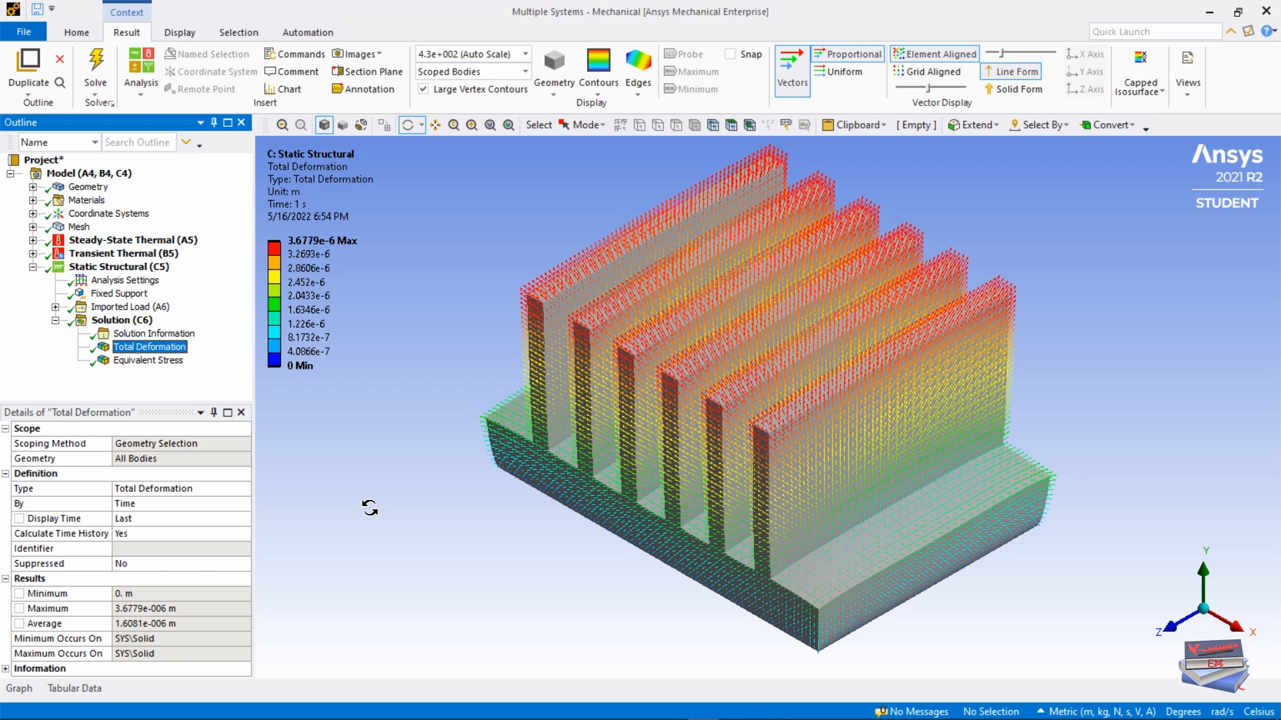
click(791, 67)
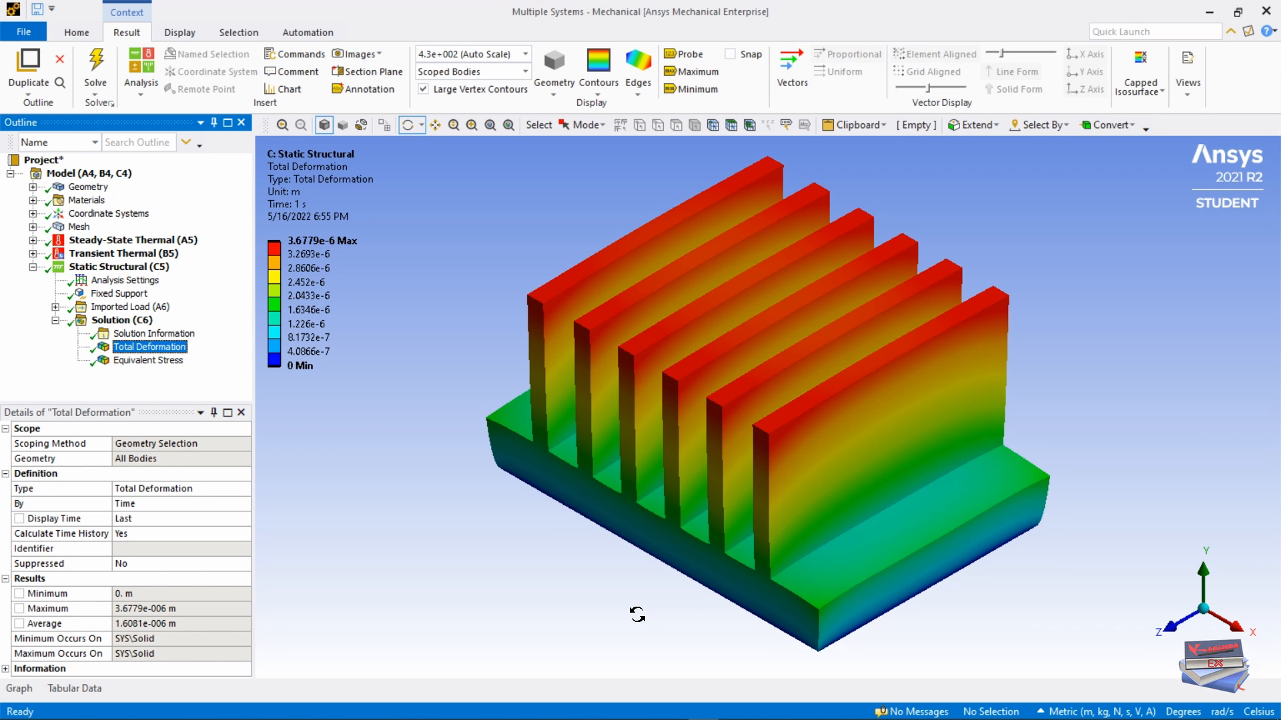
drag(634, 613, 615, 593)
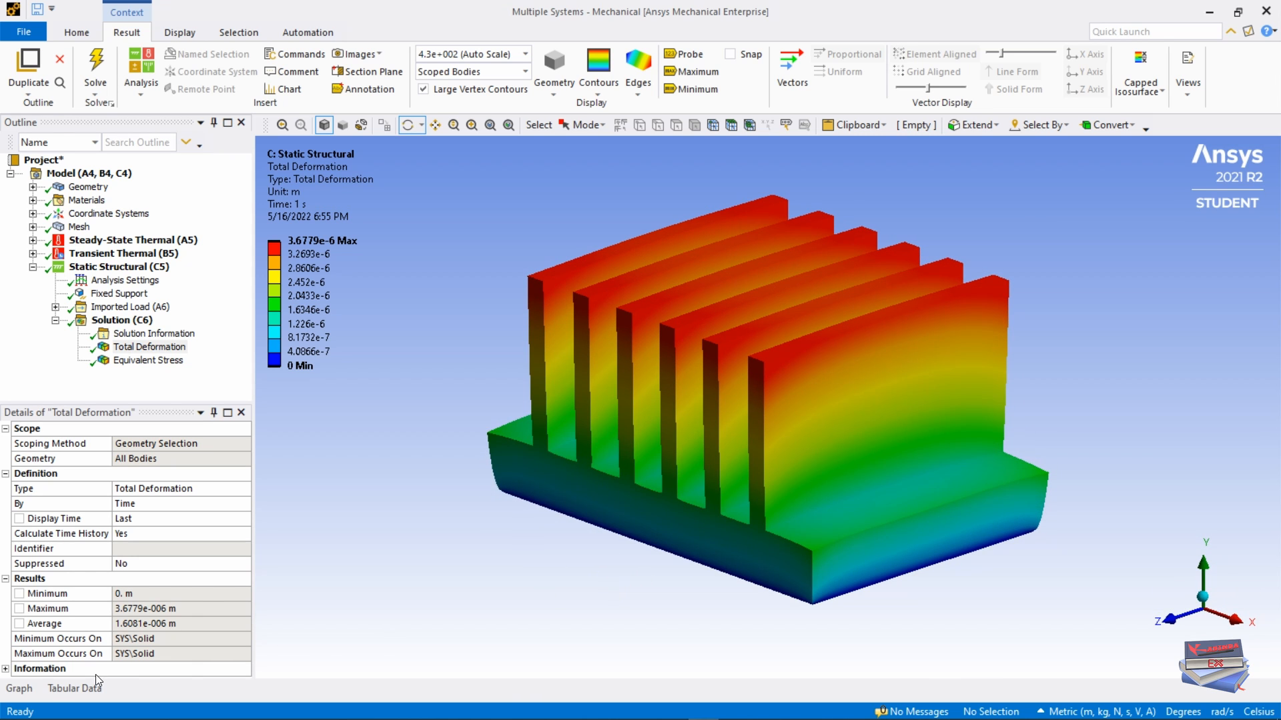
click(19, 689)
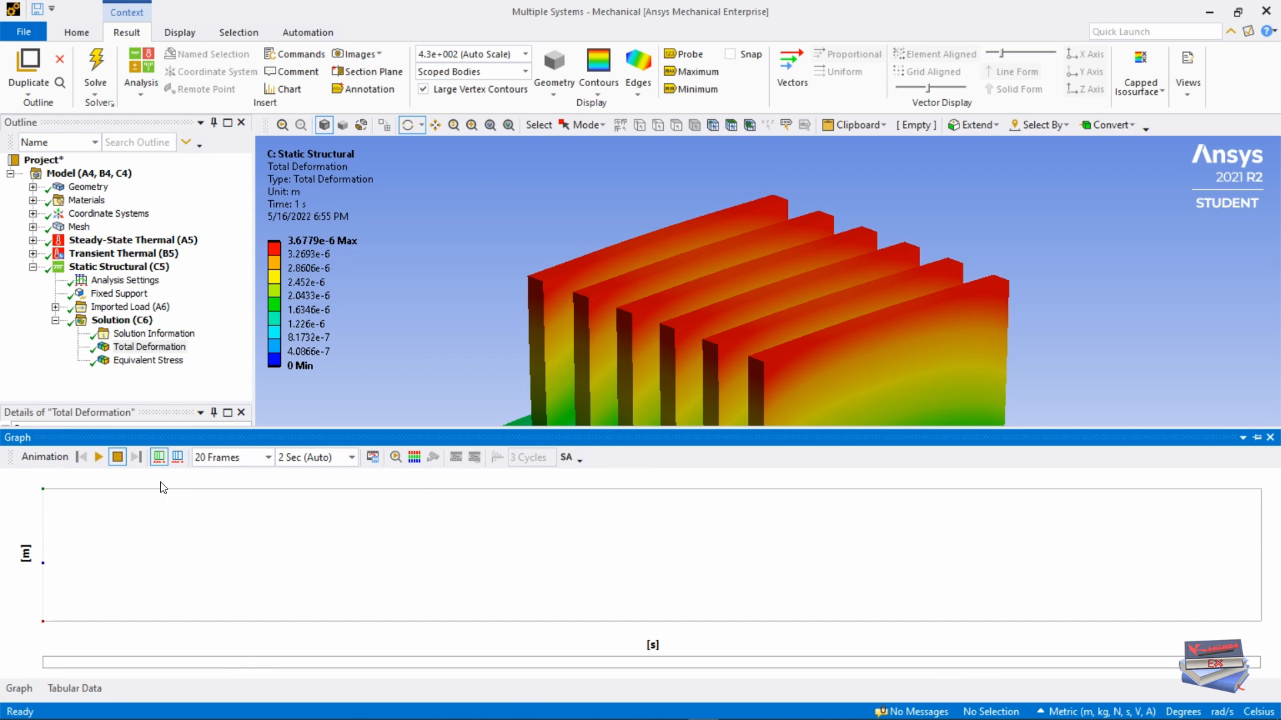
click(1257, 440)
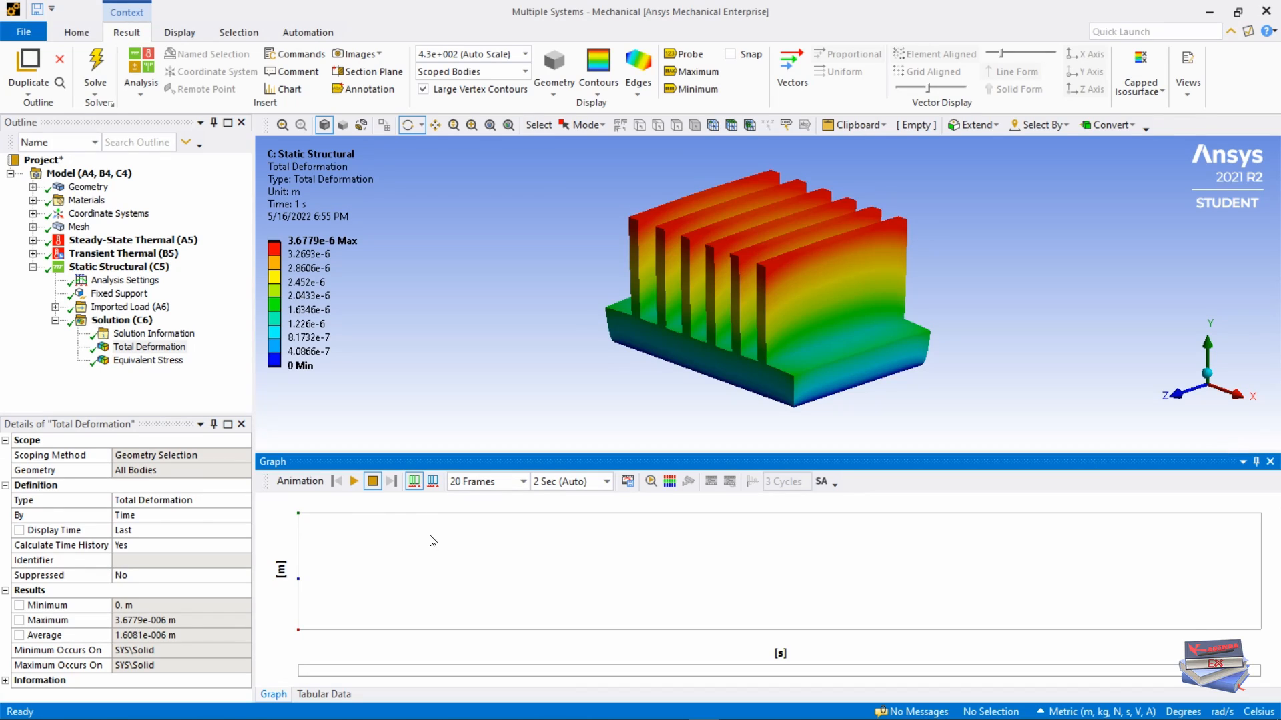
click(354, 482)
drag(954, 454, 952, 568)
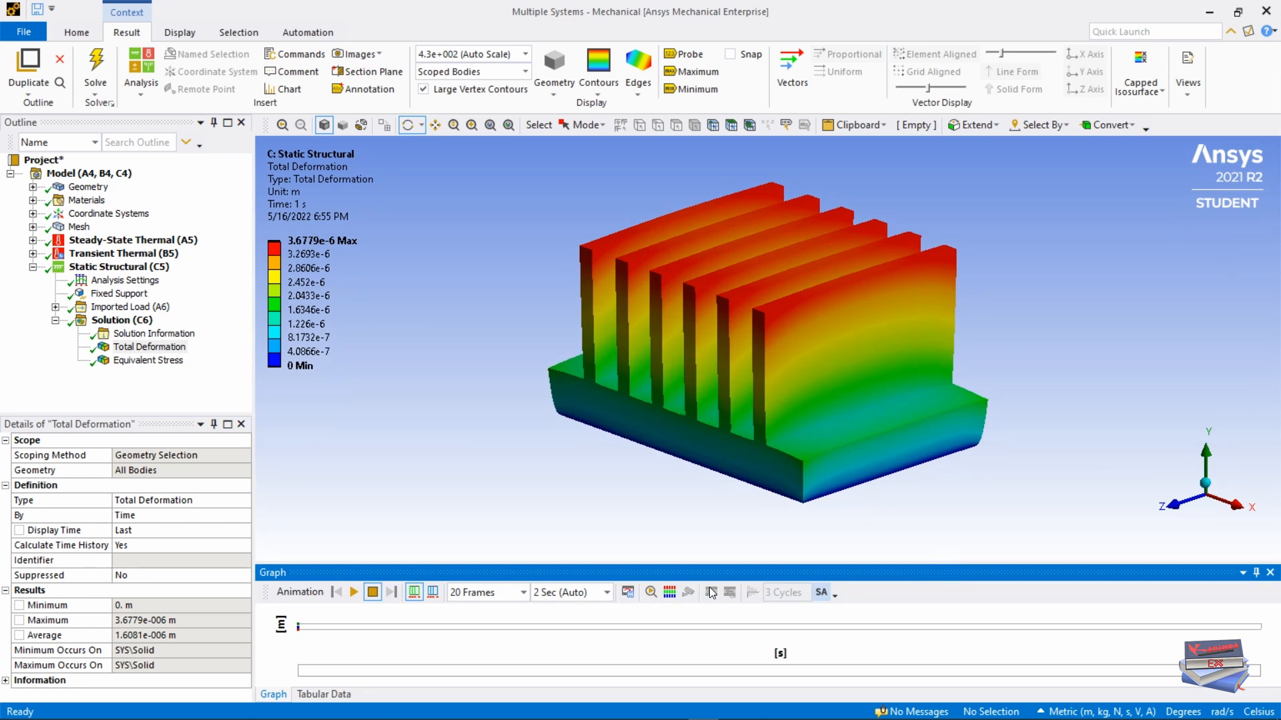
click(353, 592)
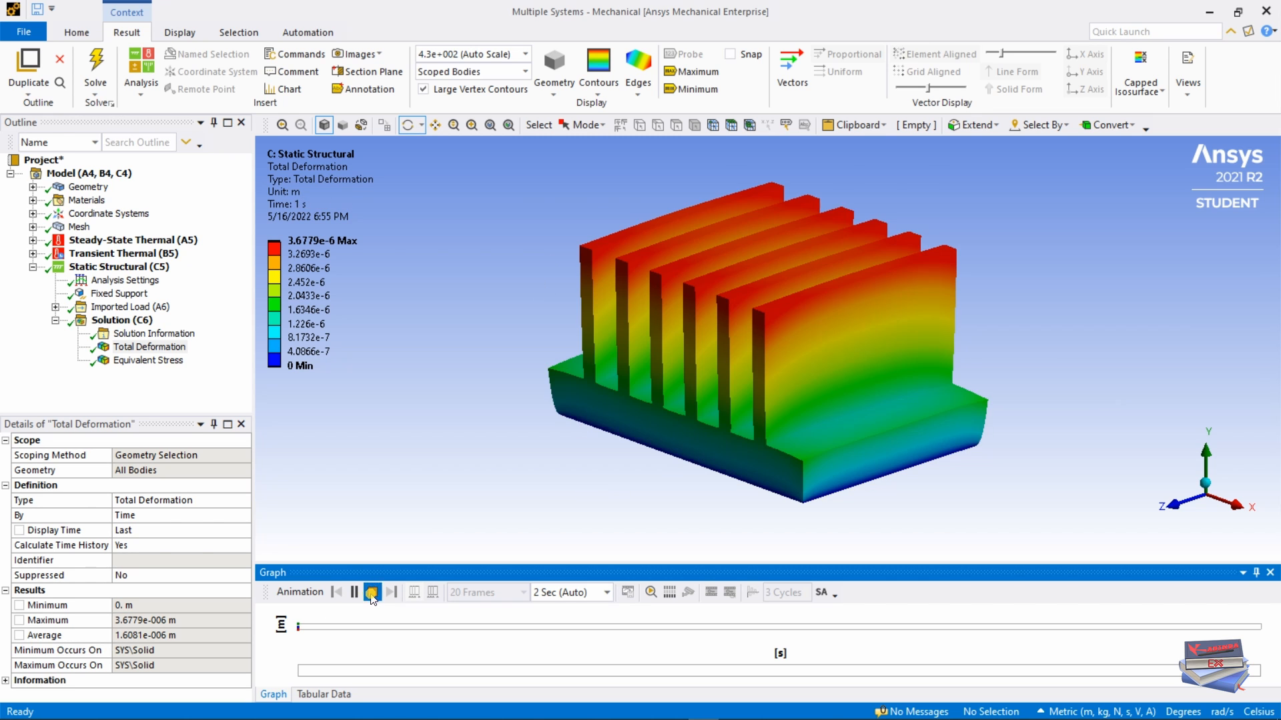
click(373, 592)
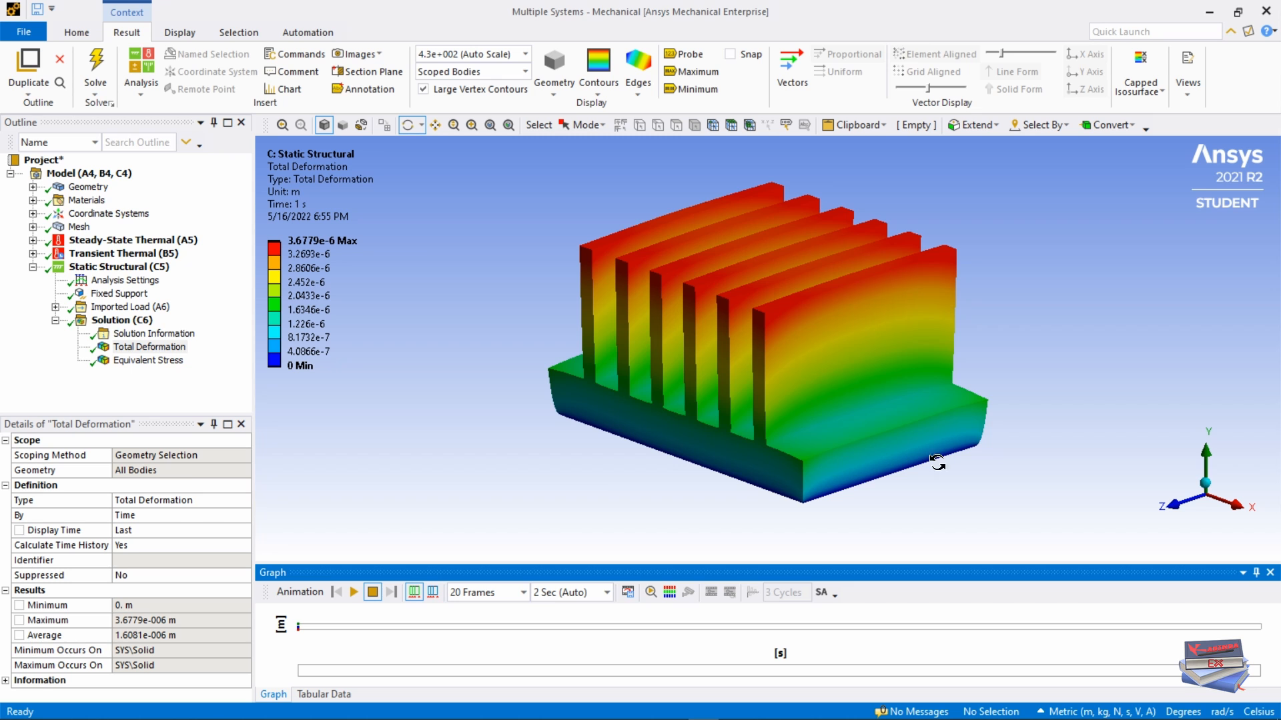
Step: Inspect the equivalent stress on the heat sink's underside and go back to the HeatSink project
click(148, 360)
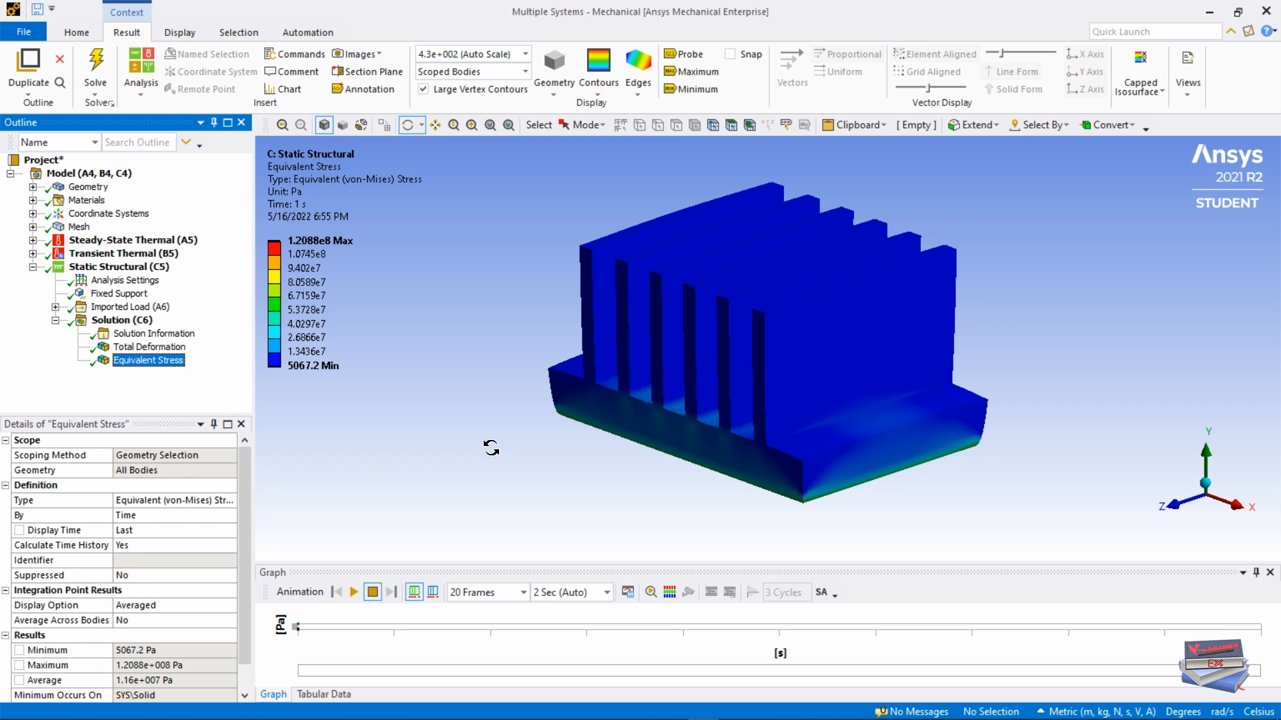
drag(664, 497, 614, 342)
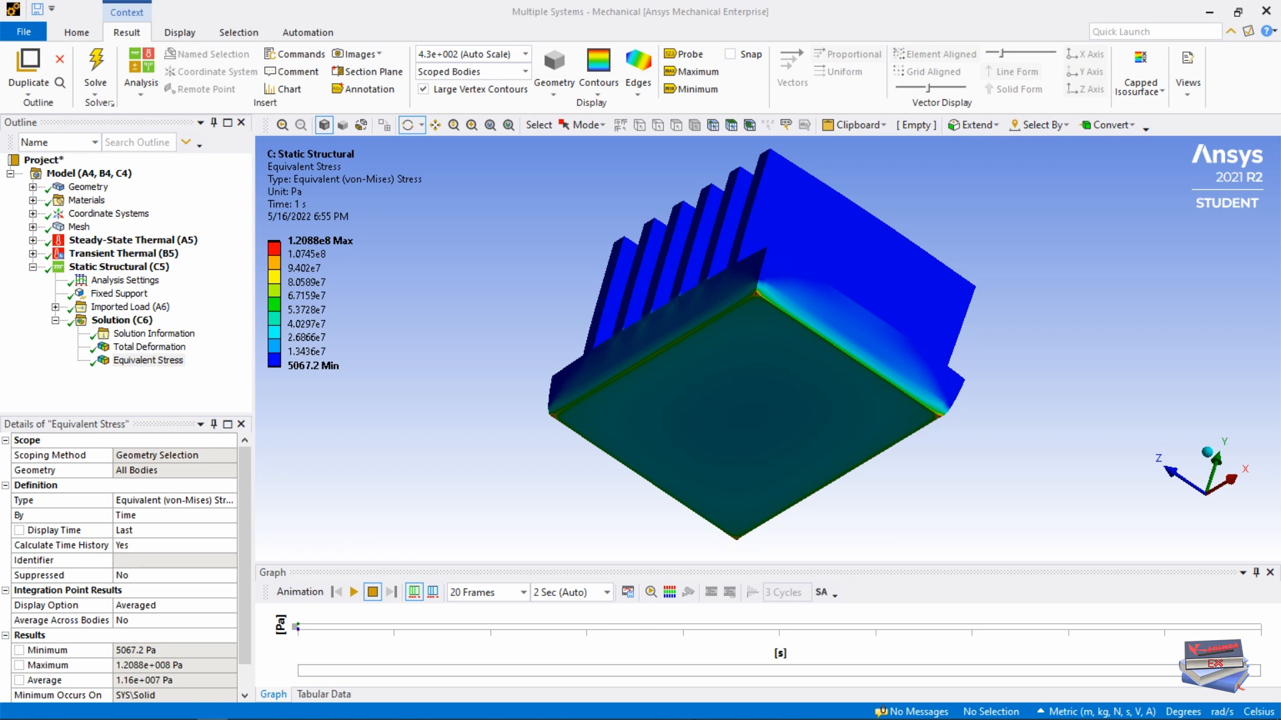
click(673, 709)
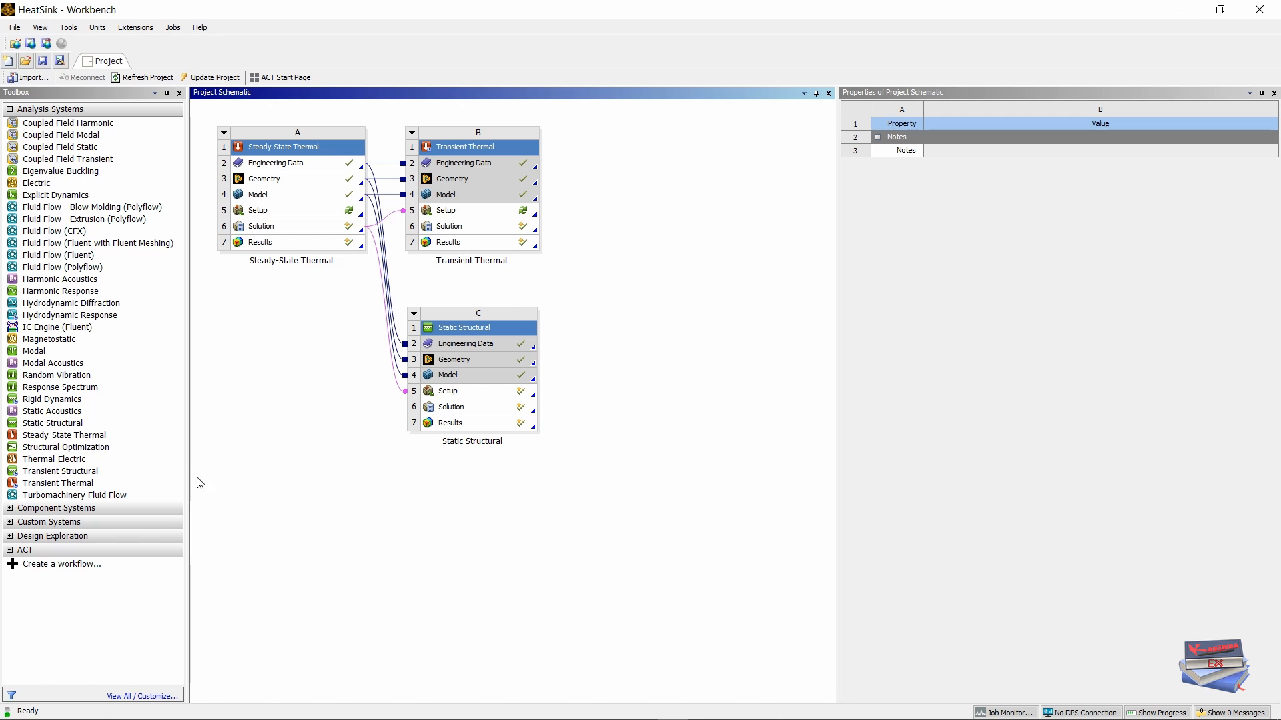
Step: Drop a new Static Structural system onto A4 Model and open its D5 setup
click(114, 420)
drag(115, 419, 279, 203)
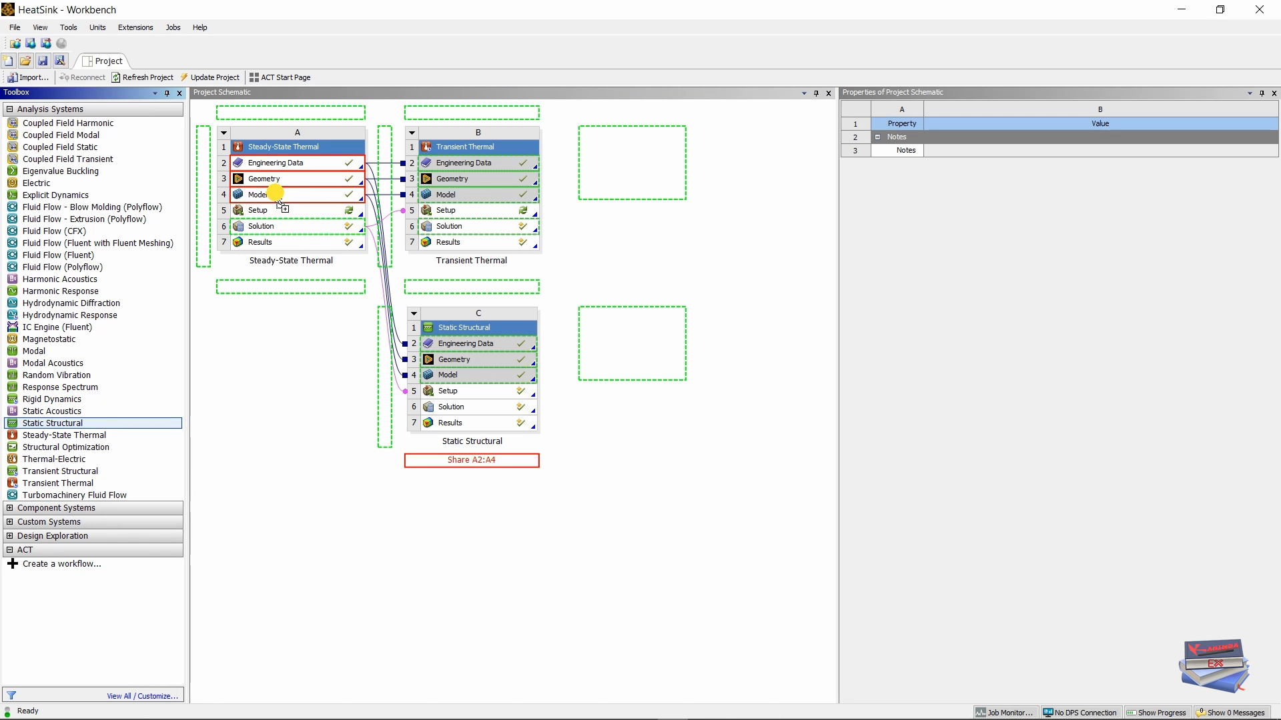
drag(278, 202, 268, 195)
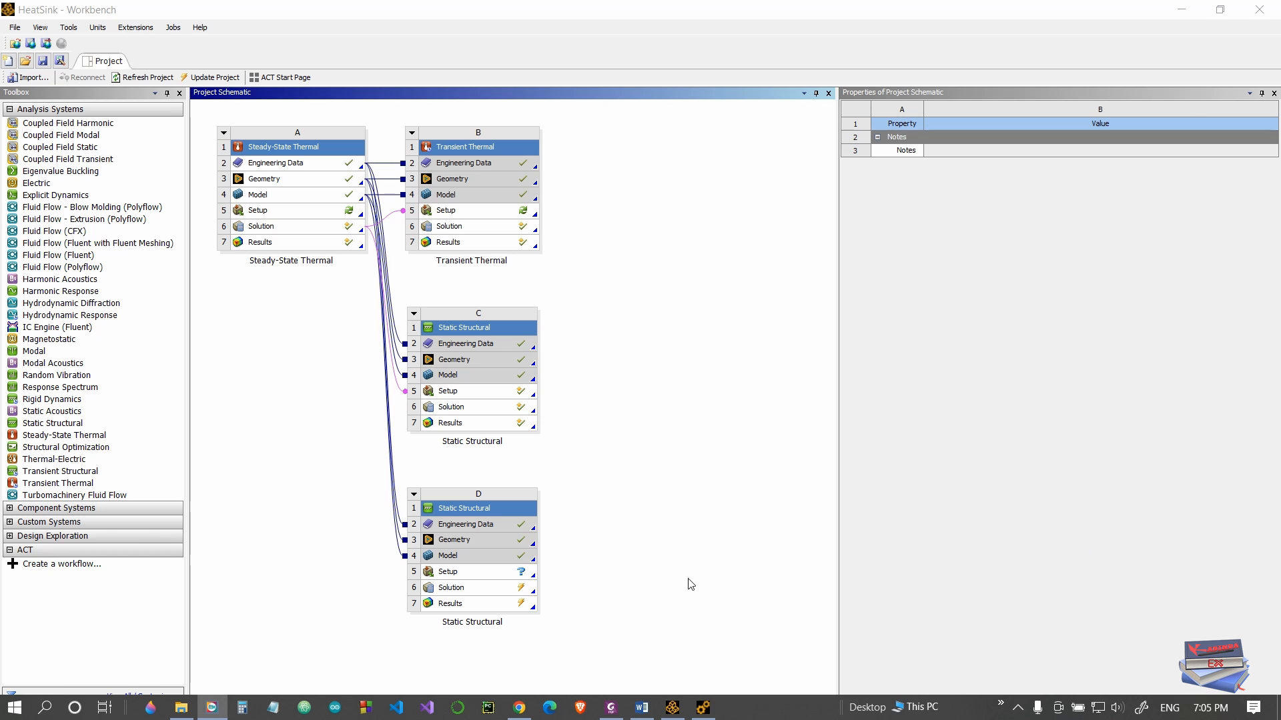
double_click(448, 571)
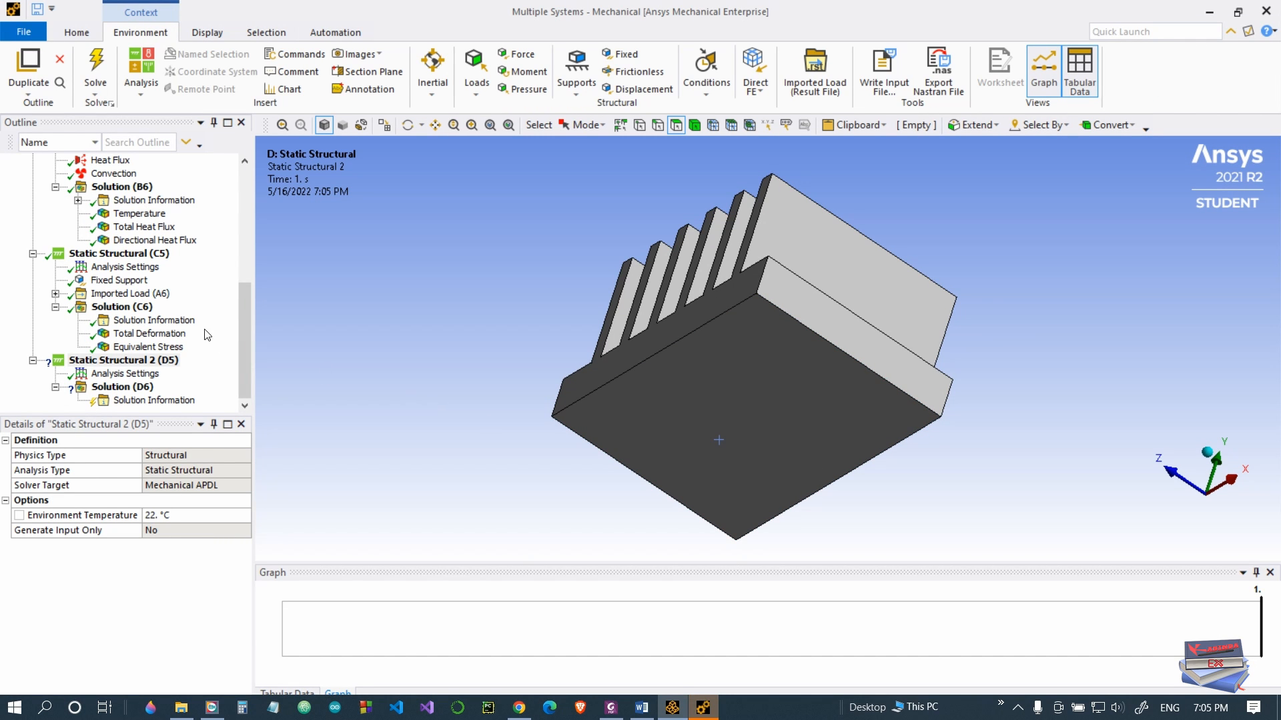
Step: Rename Static Structural 2 to Static Structural Uni_Temp
click(144, 361)
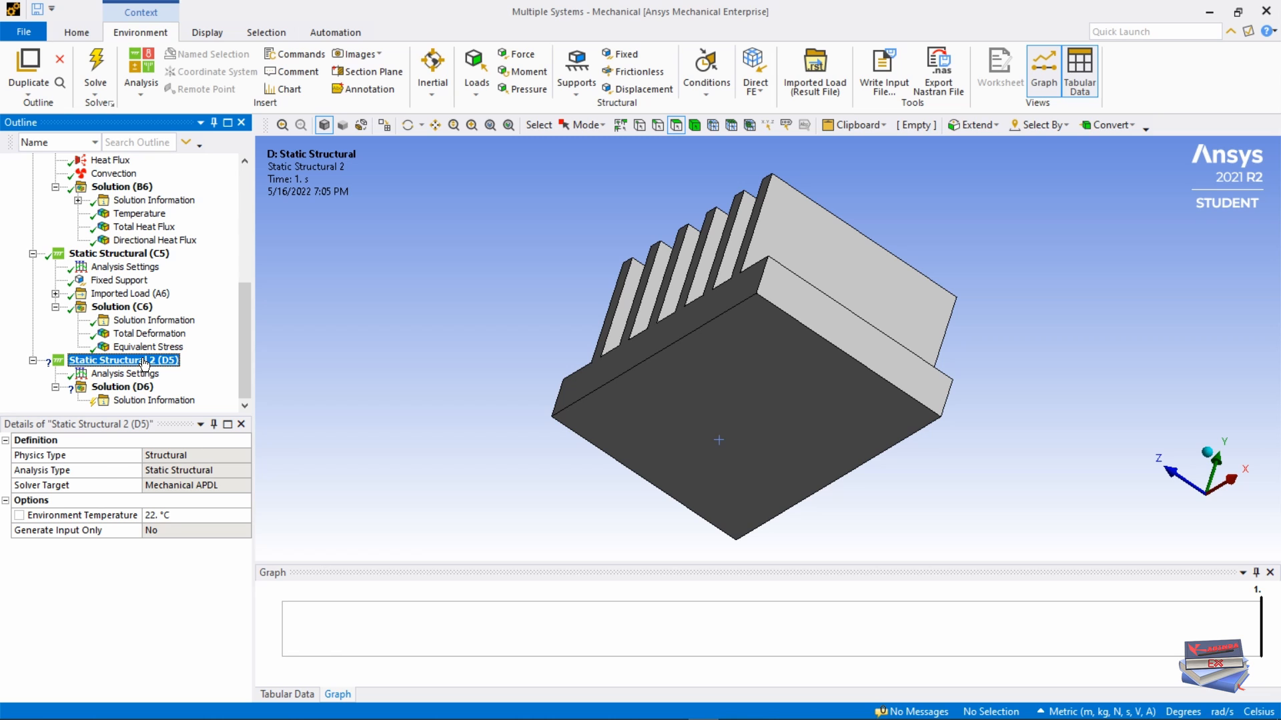
click(144, 361)
click(146, 361)
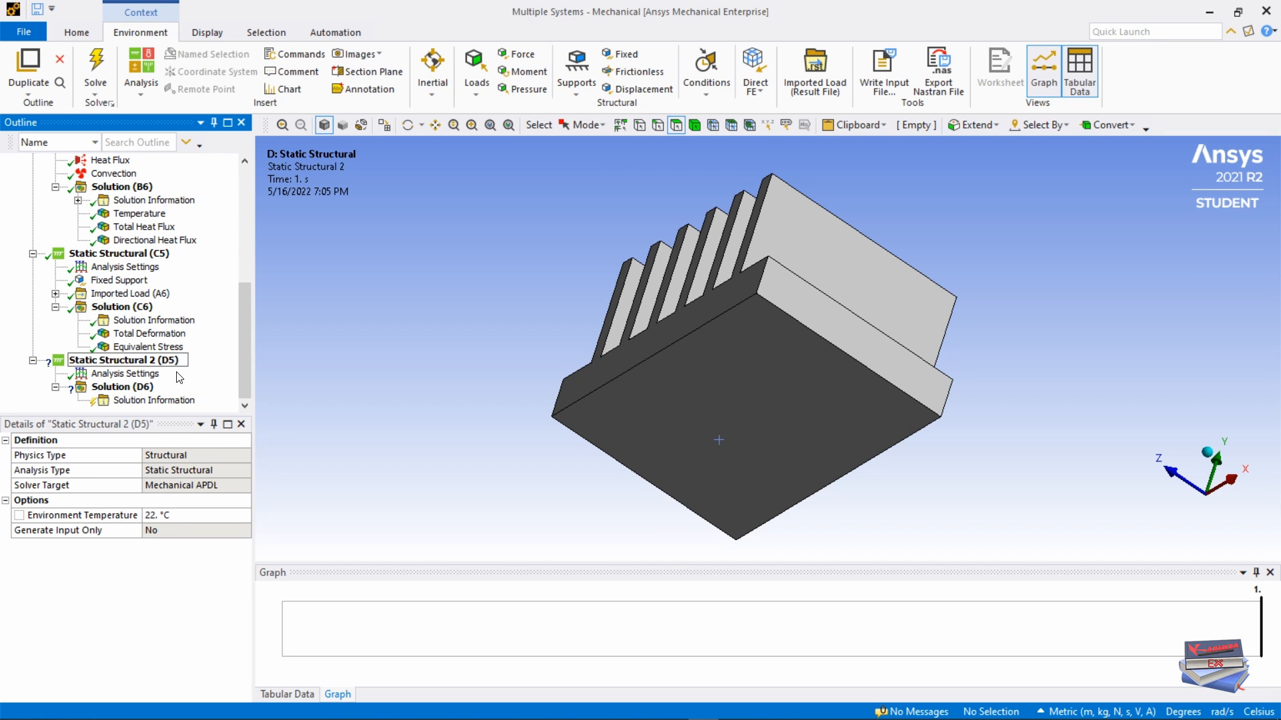
key(BackSpace)
key(Caps_Lock)
text(U)
key(Caps_Lock)
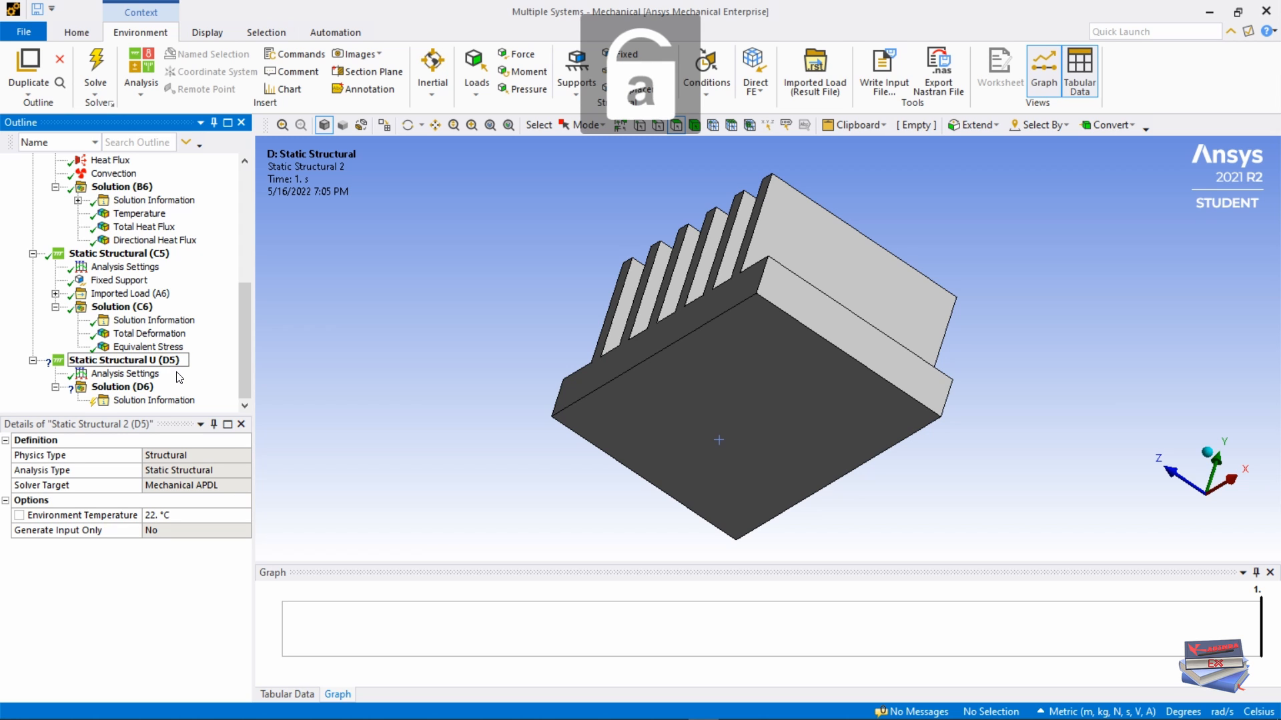
text(ni)
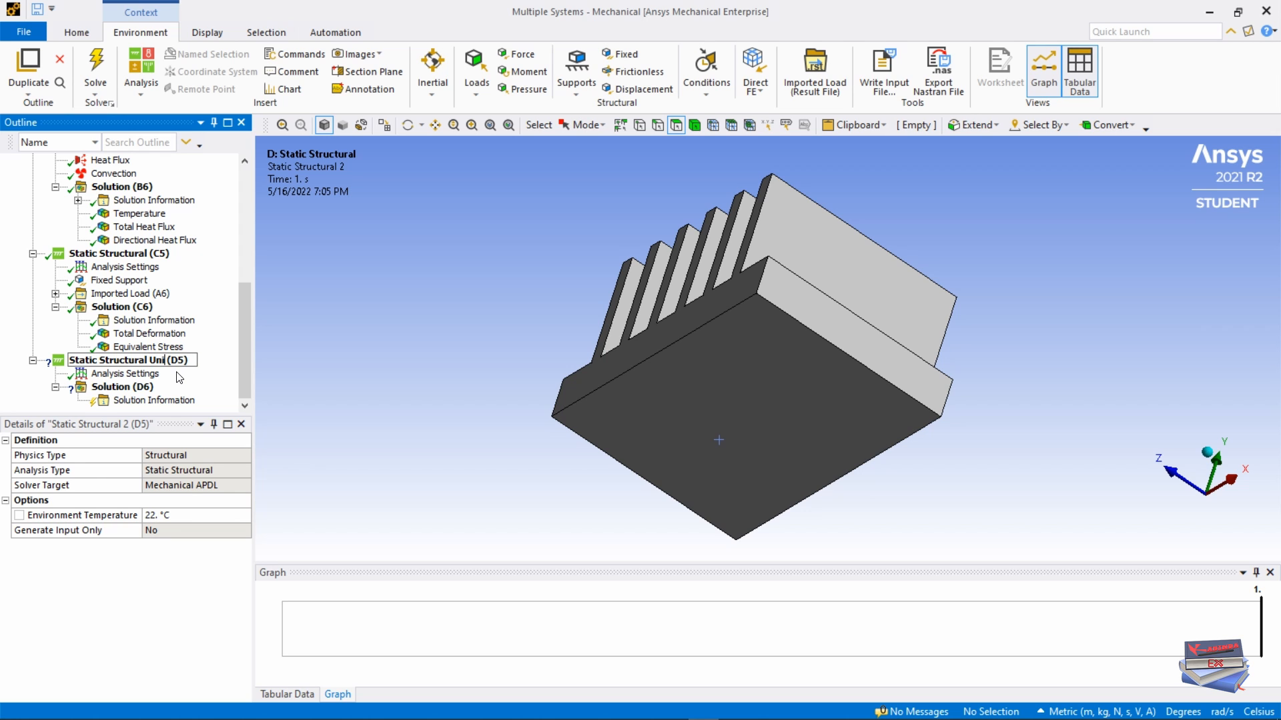
text( _)
key(Caps_Lock)
text(T)
key(Caps_Lock)
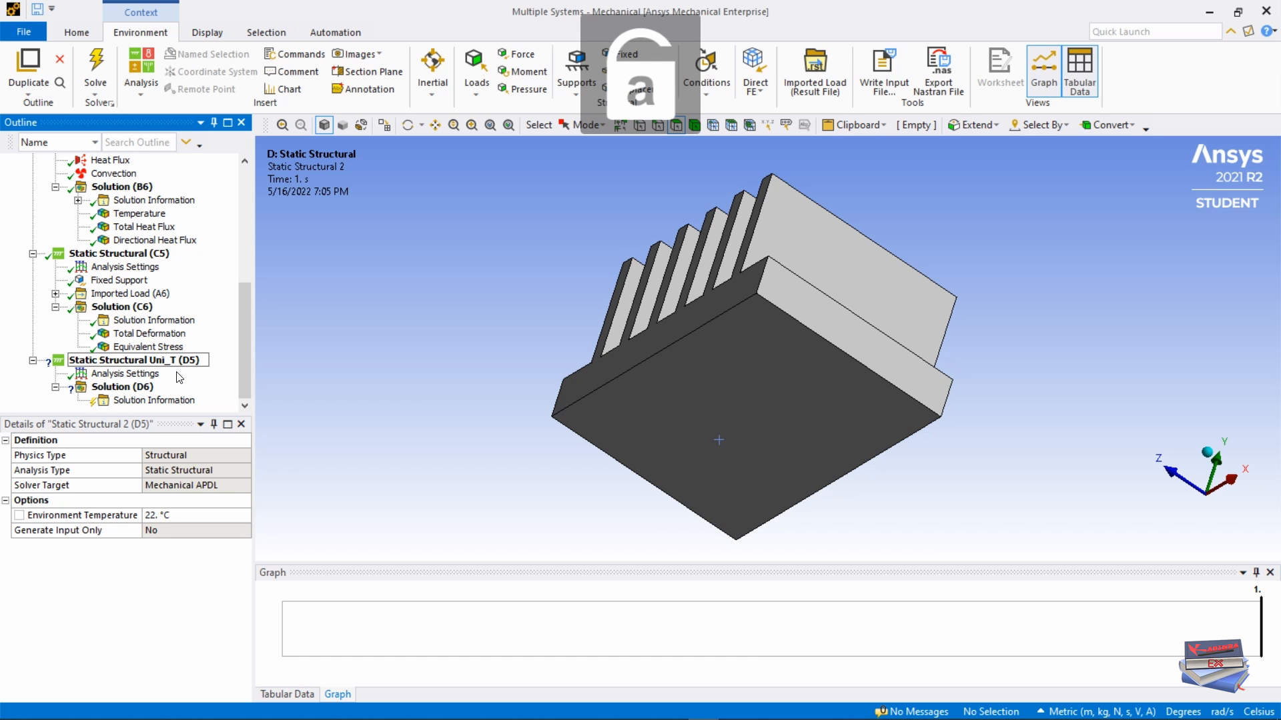
text(emp)
key(Return)
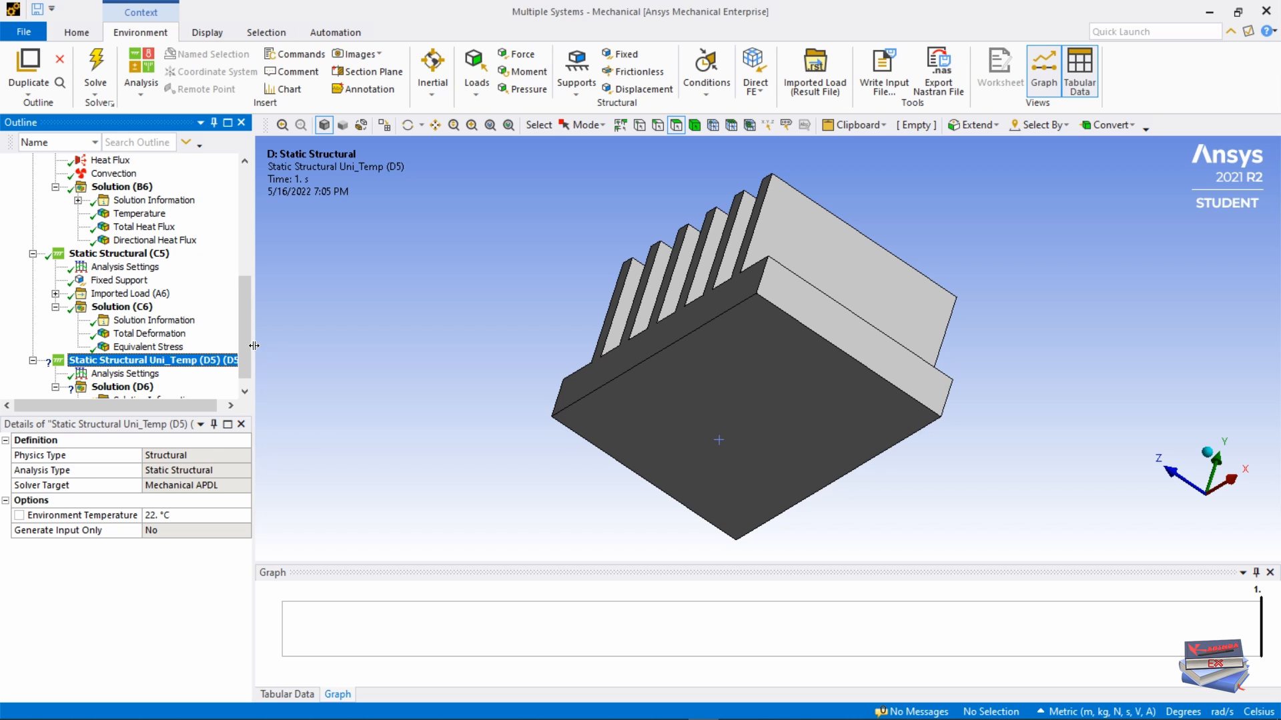
Step: Set the model to isometric view and collapse the Steady-State, Transient and C5 branches
drag(254, 347, 276, 344)
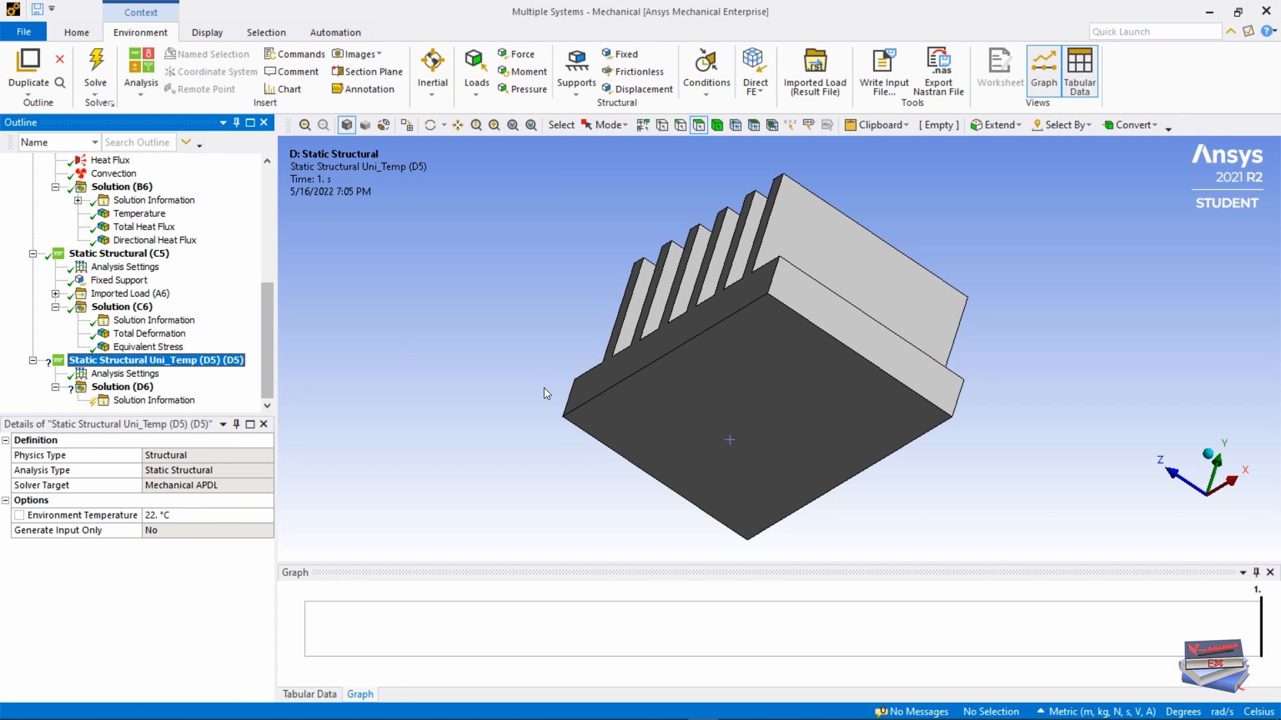
right_click(411, 289)
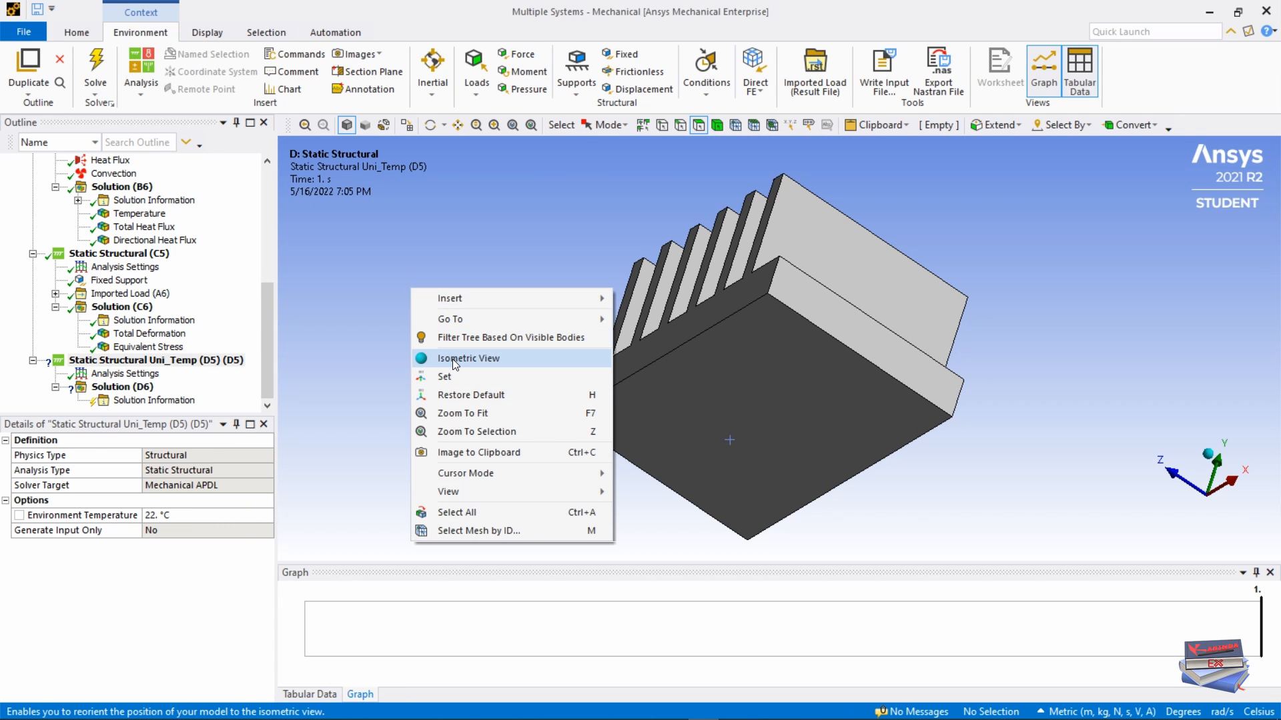
click(454, 360)
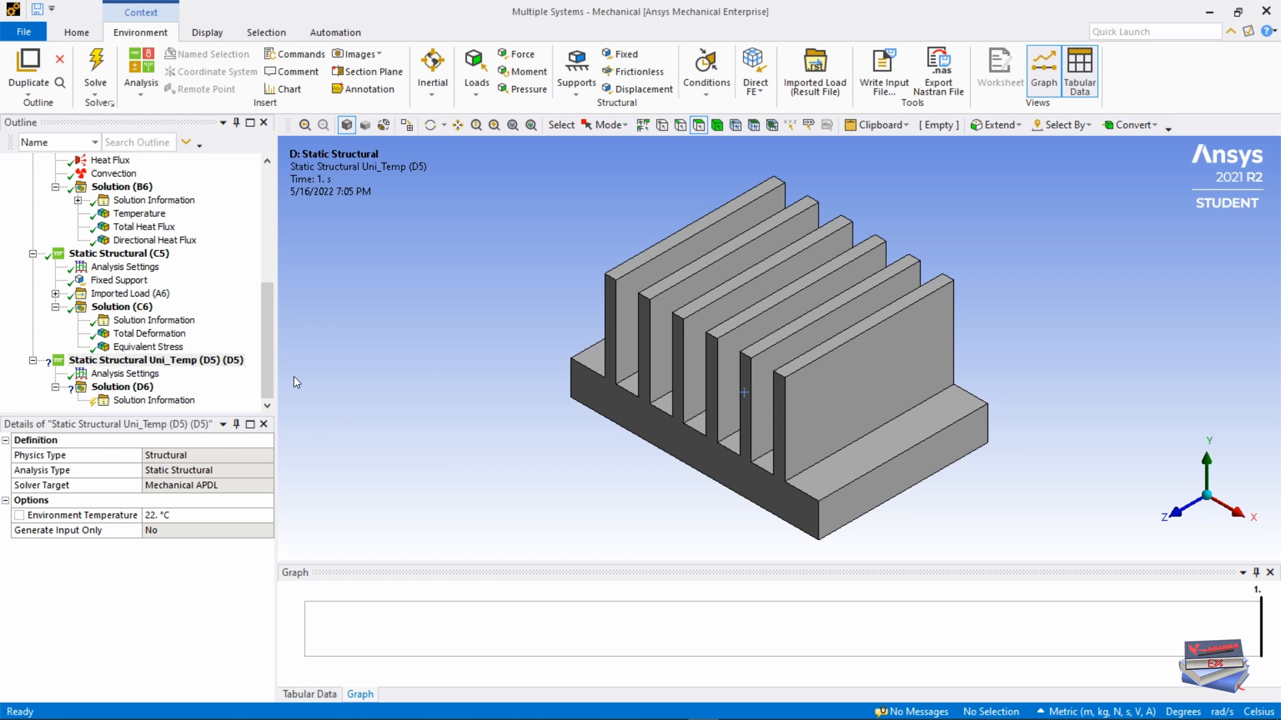
click(266, 314)
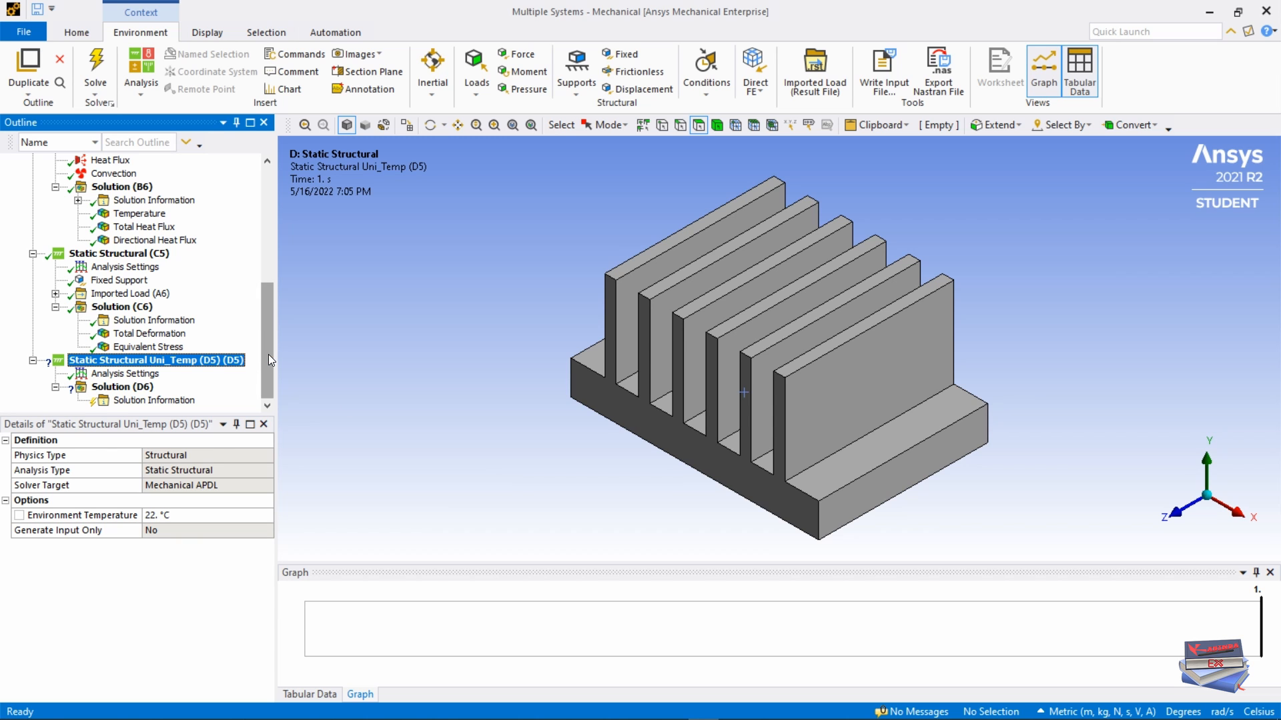
scroll(84, 247, up, 7)
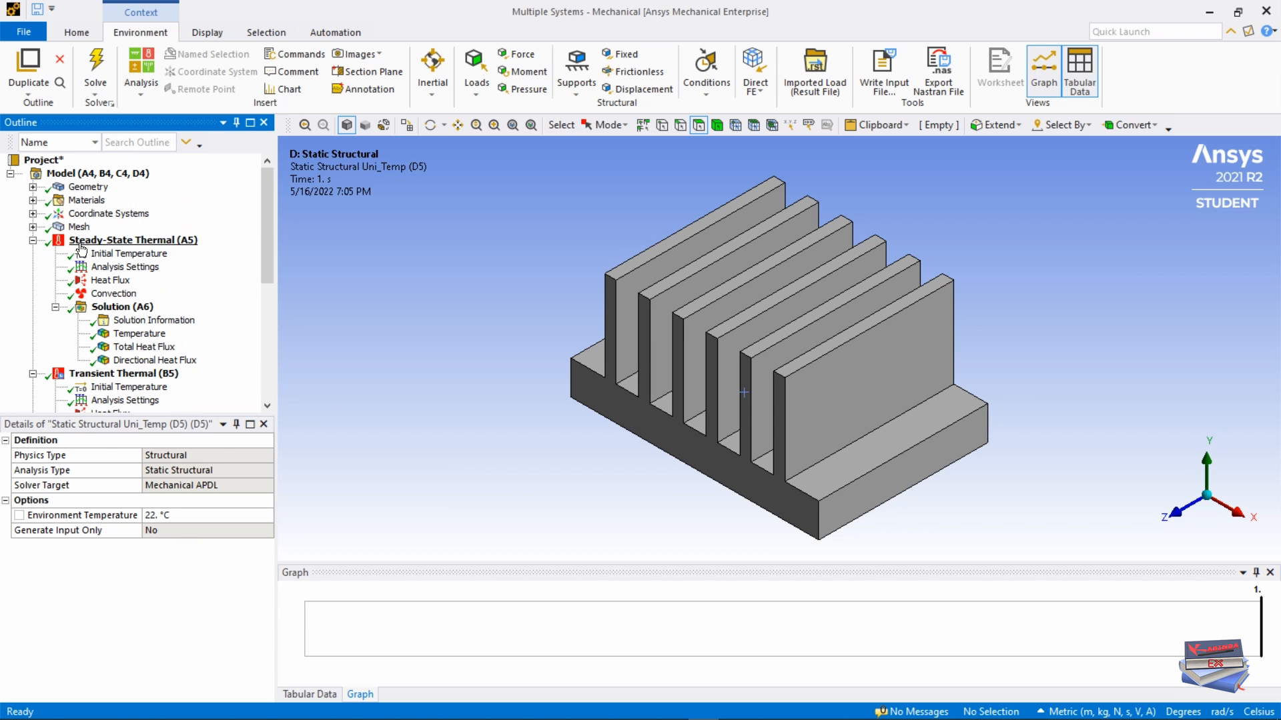
click(32, 241)
click(33, 253)
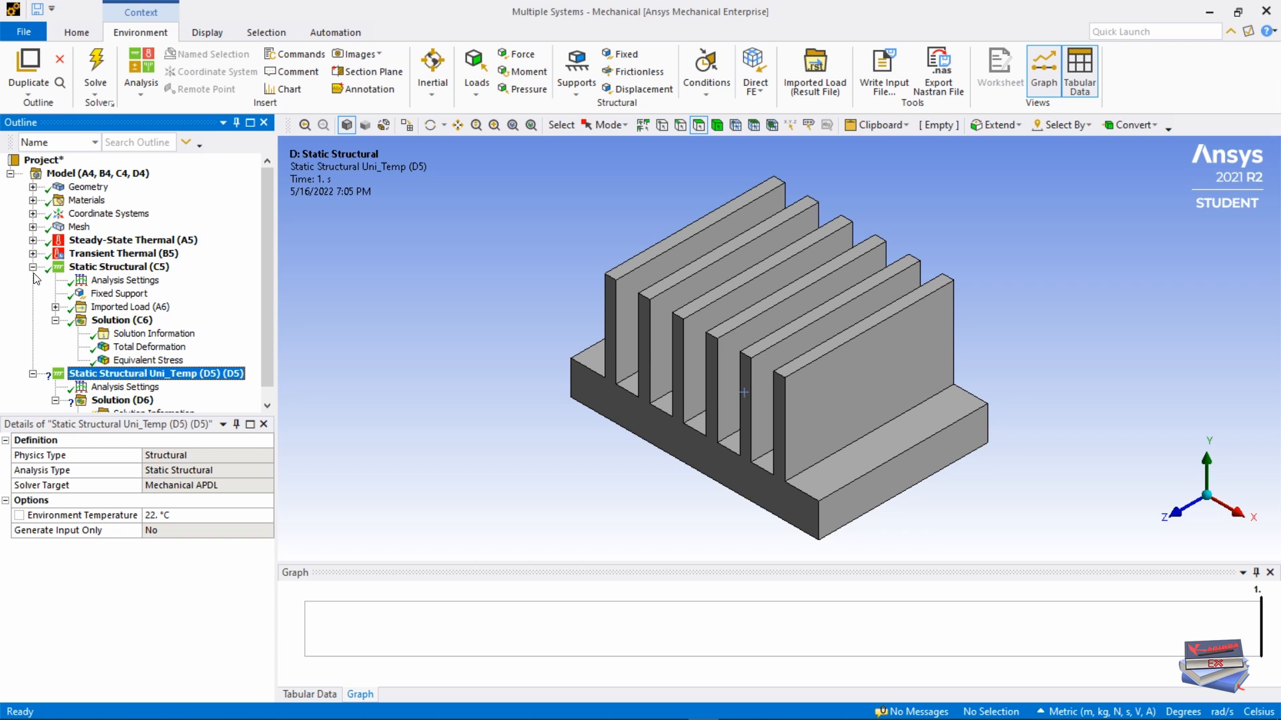
click(32, 268)
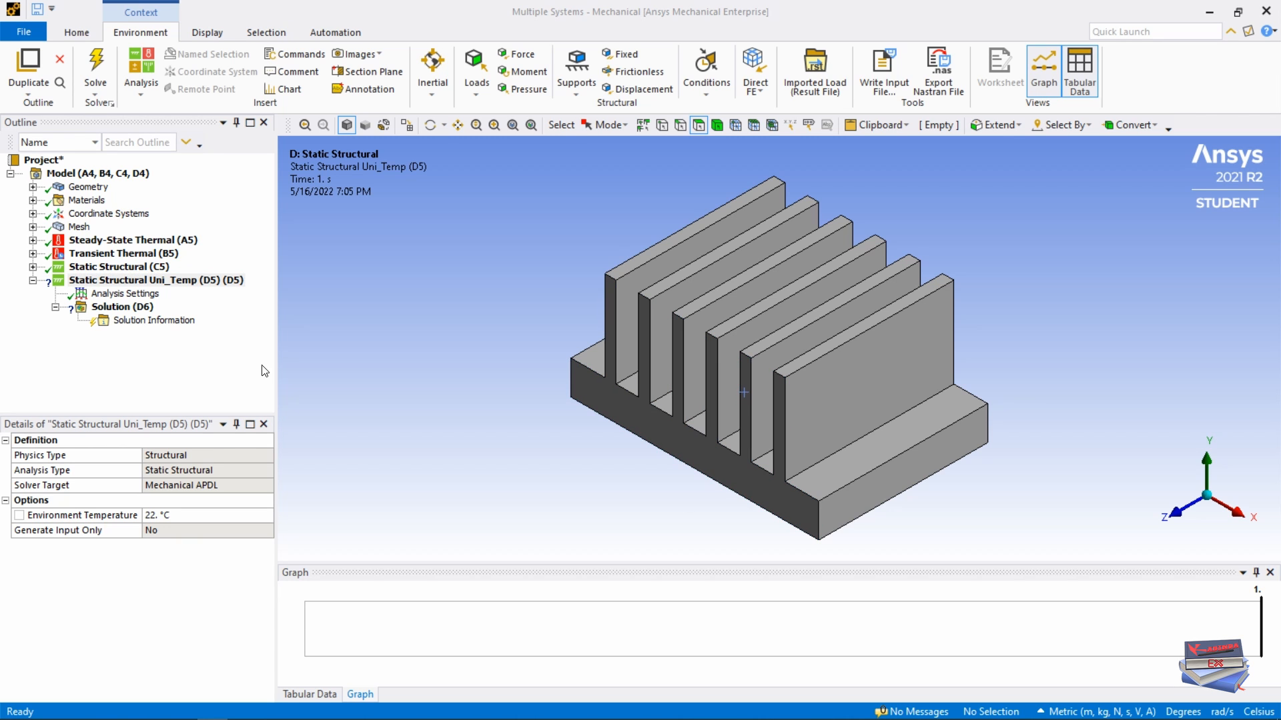
Step: Insert a Thermal Condition on the whole heat-sink body with a magnitude of 10 °C
right_click(142, 286)
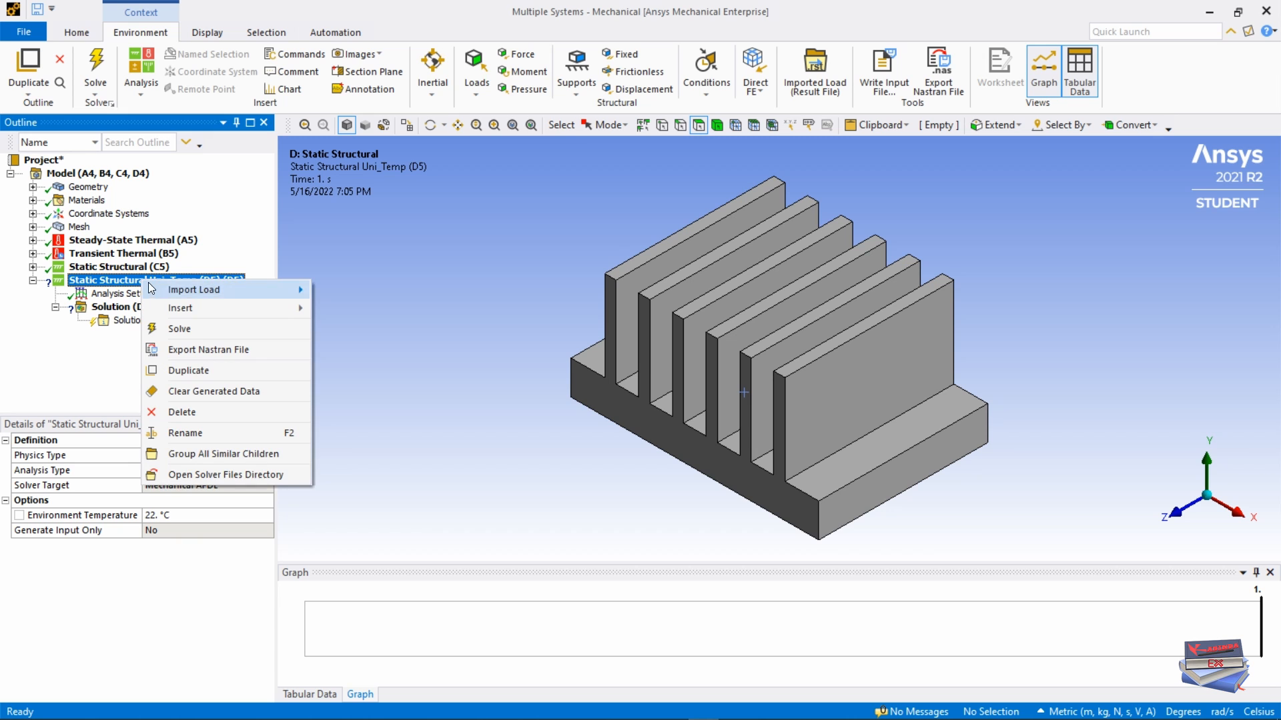
mouse_move(182, 310)
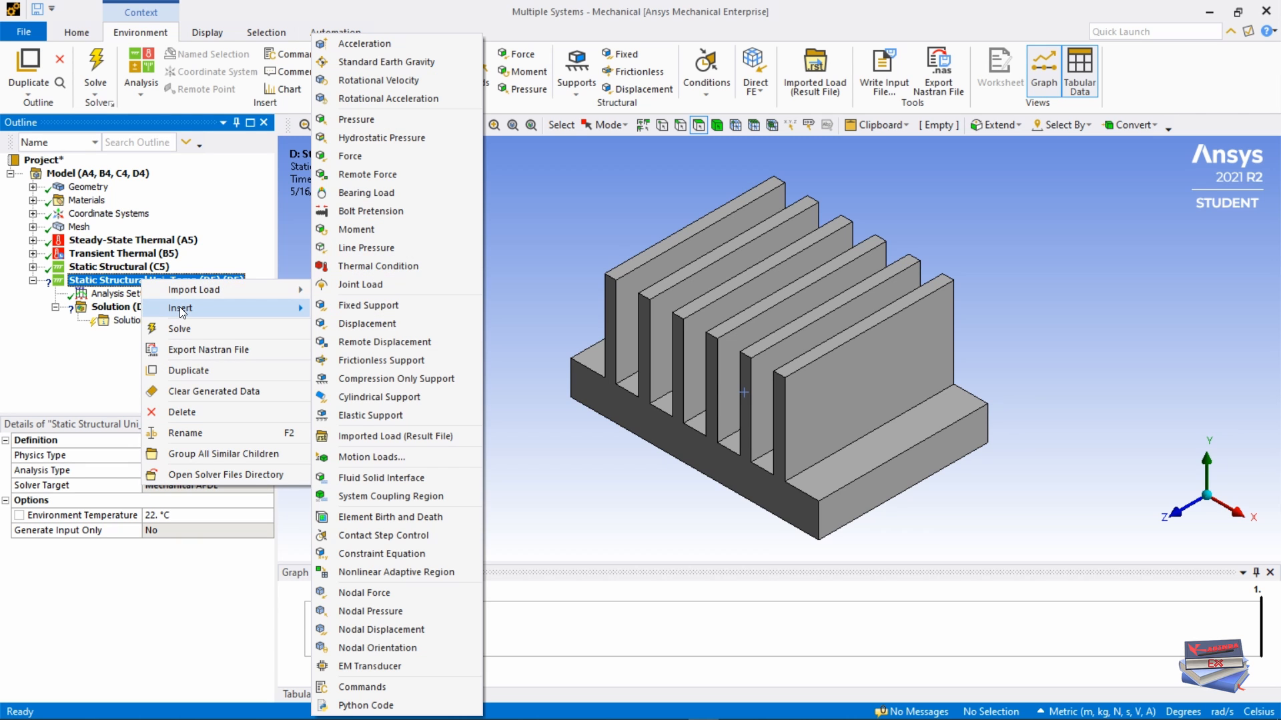
click(386, 264)
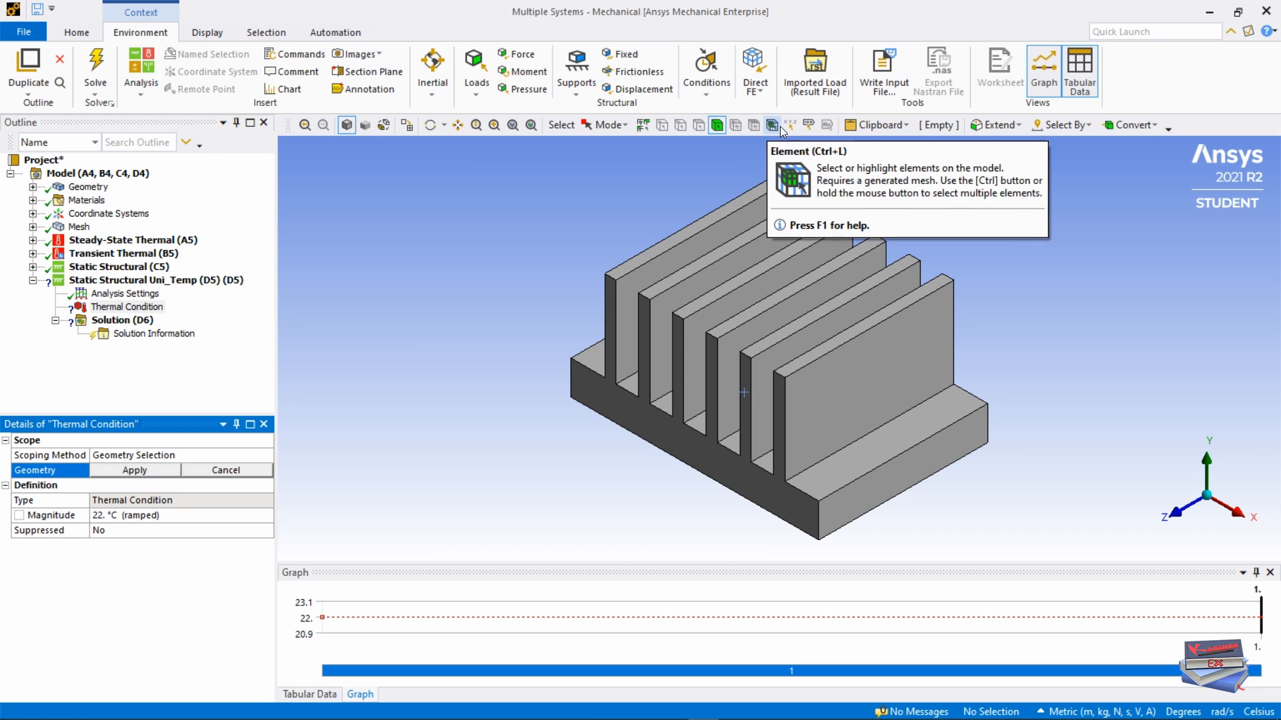
click(717, 125)
click(762, 364)
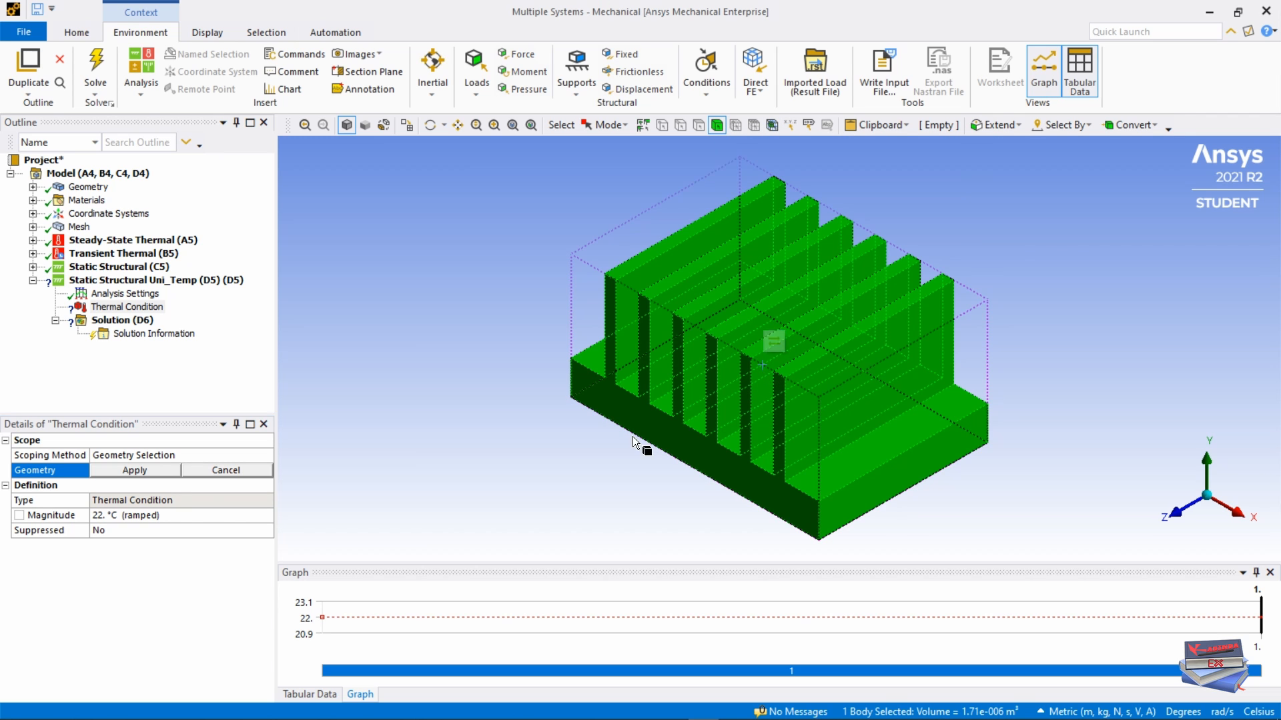
click(136, 471)
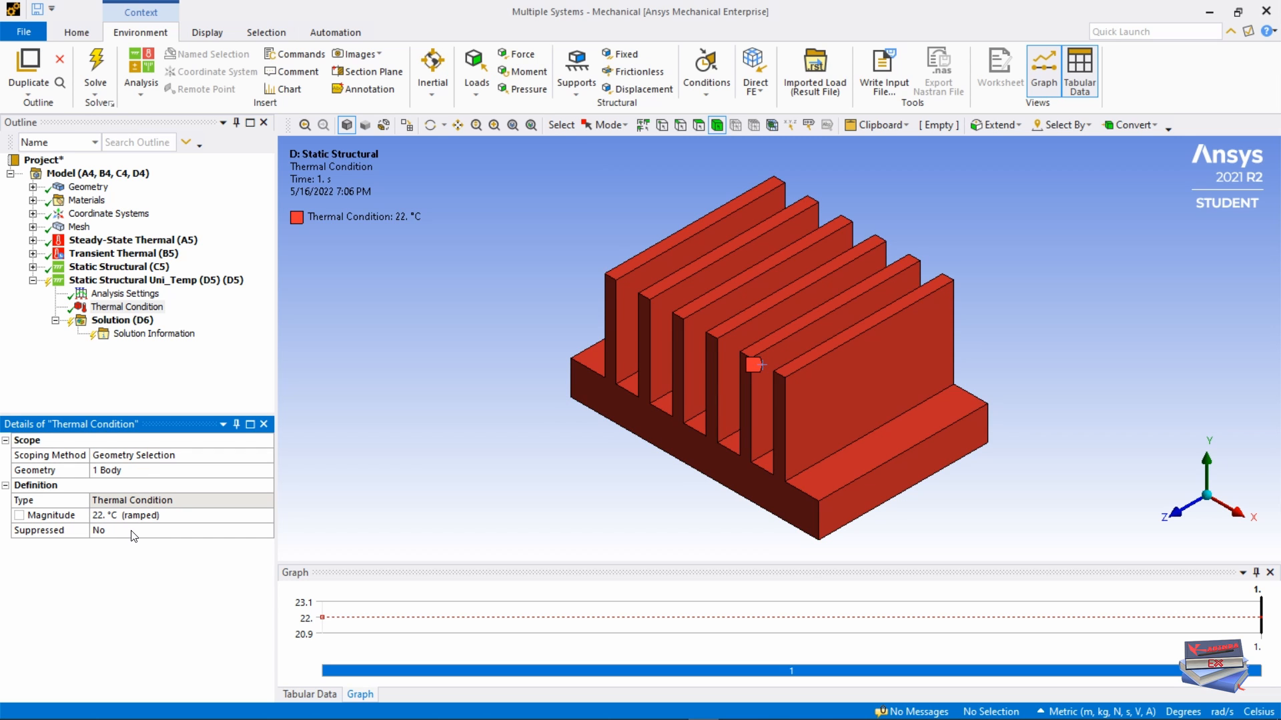
click(106, 517)
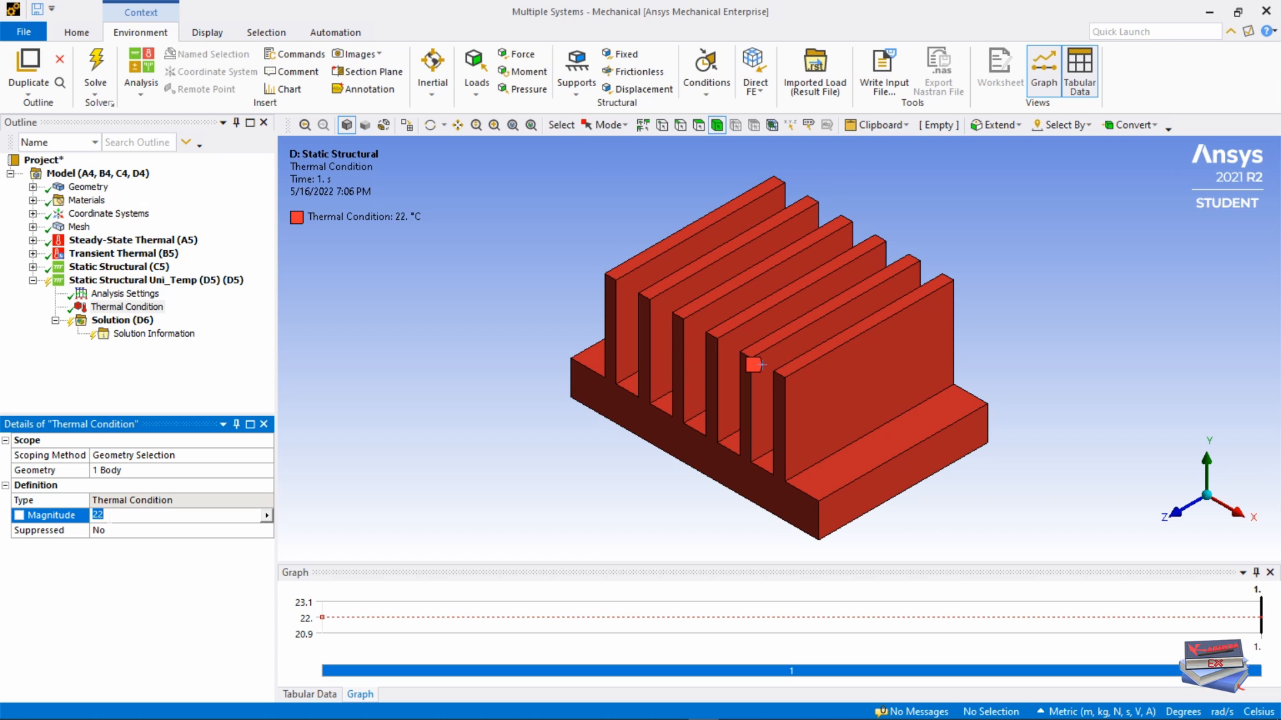
text(10)
click(110, 610)
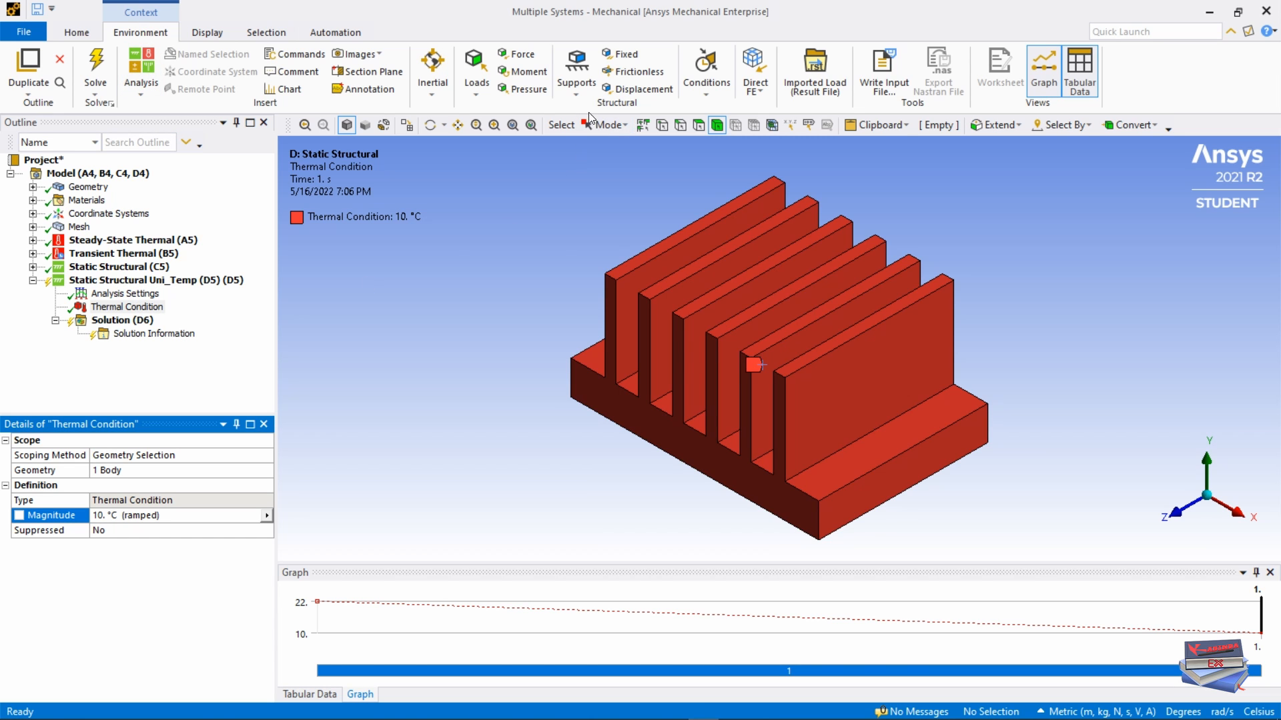
Step: Apply a Fixed Support to the base's bottom face and restore the isometric view
click(621, 57)
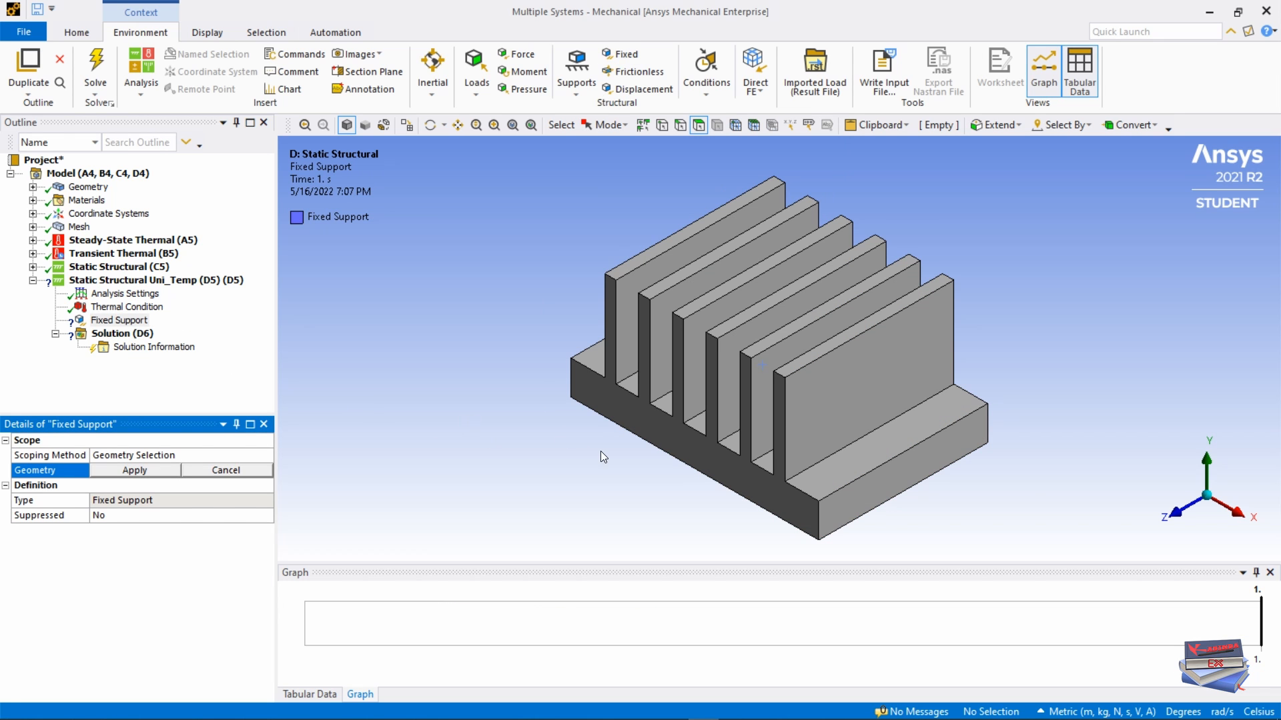
middle_drag(603, 453, 608, 327)
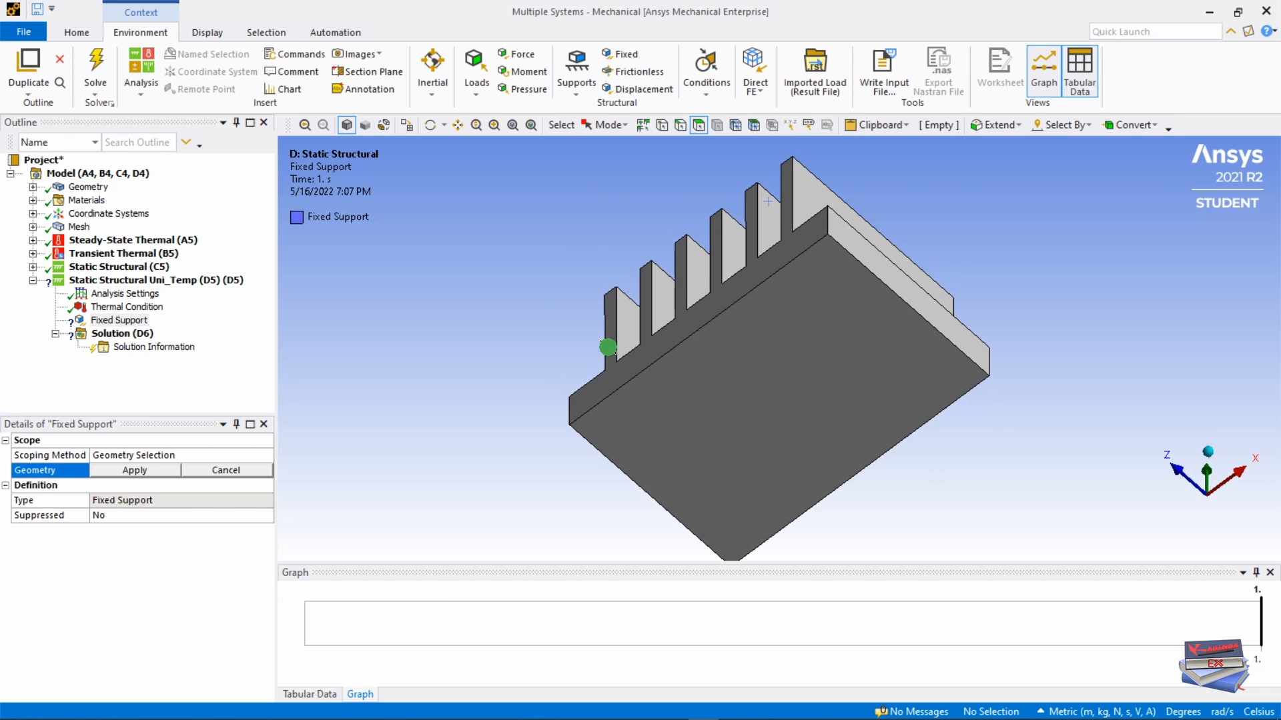
click(697, 131)
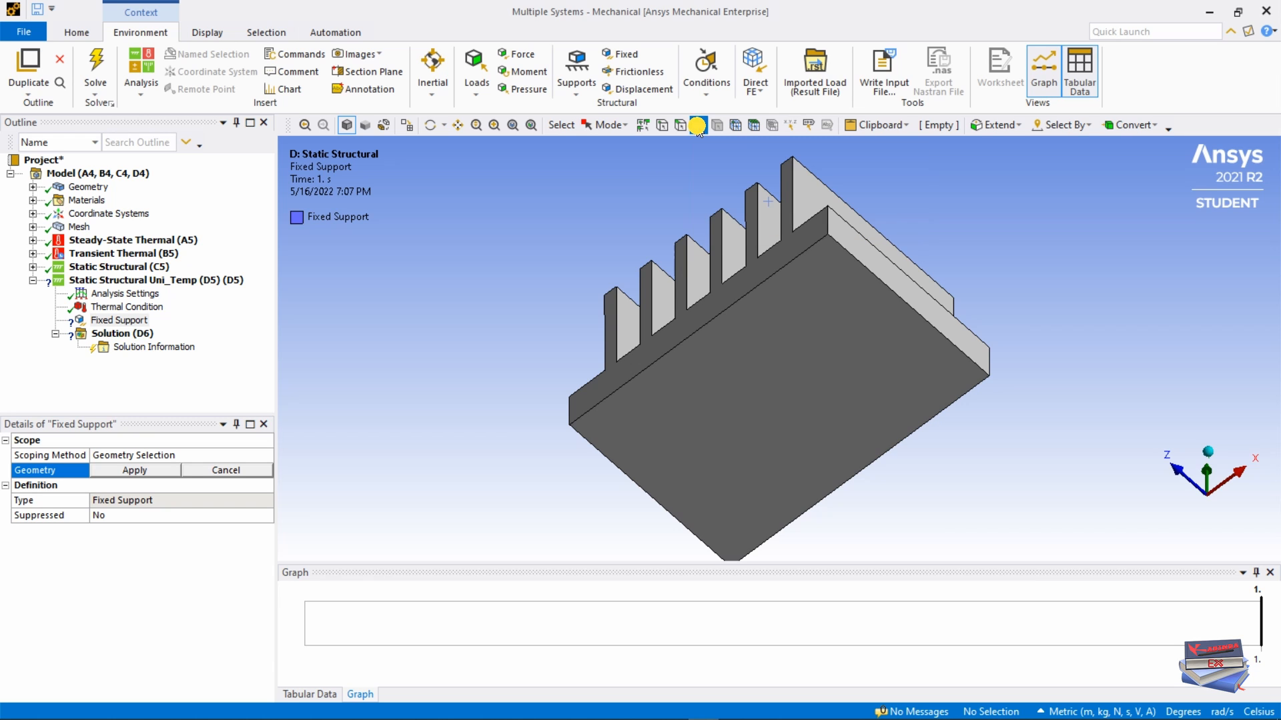
click(740, 361)
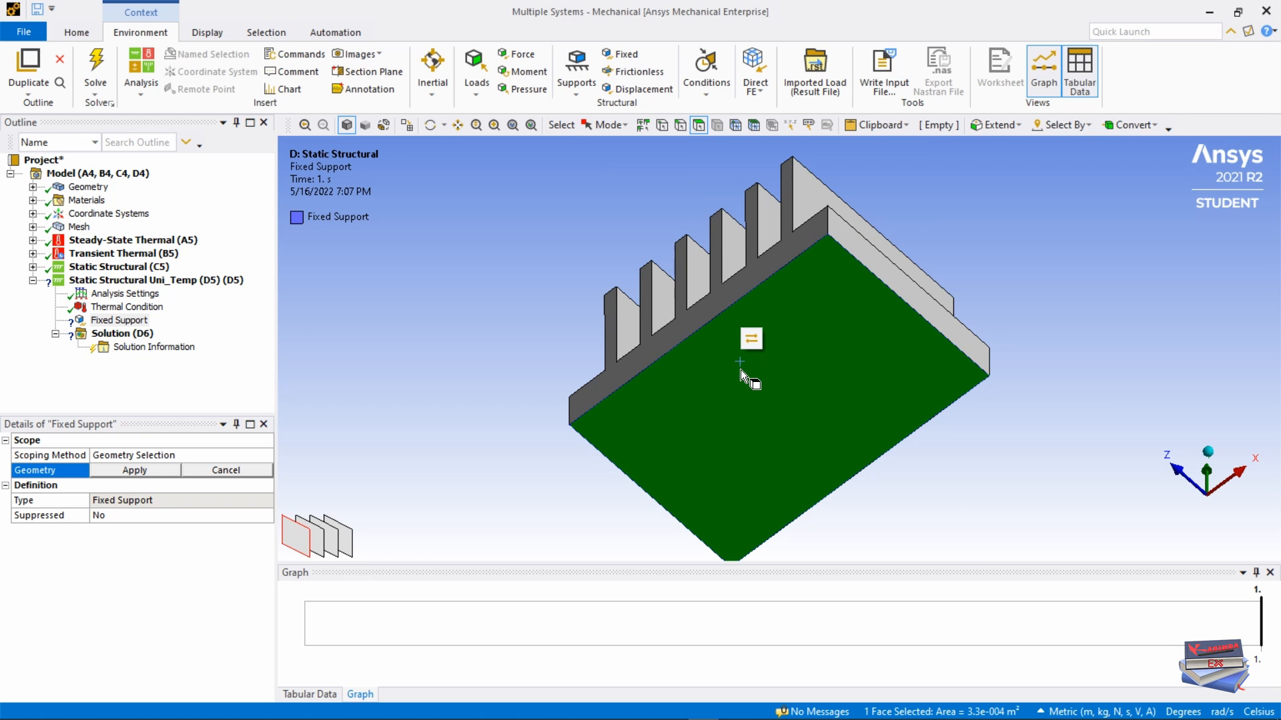
click(131, 470)
right_click(492, 275)
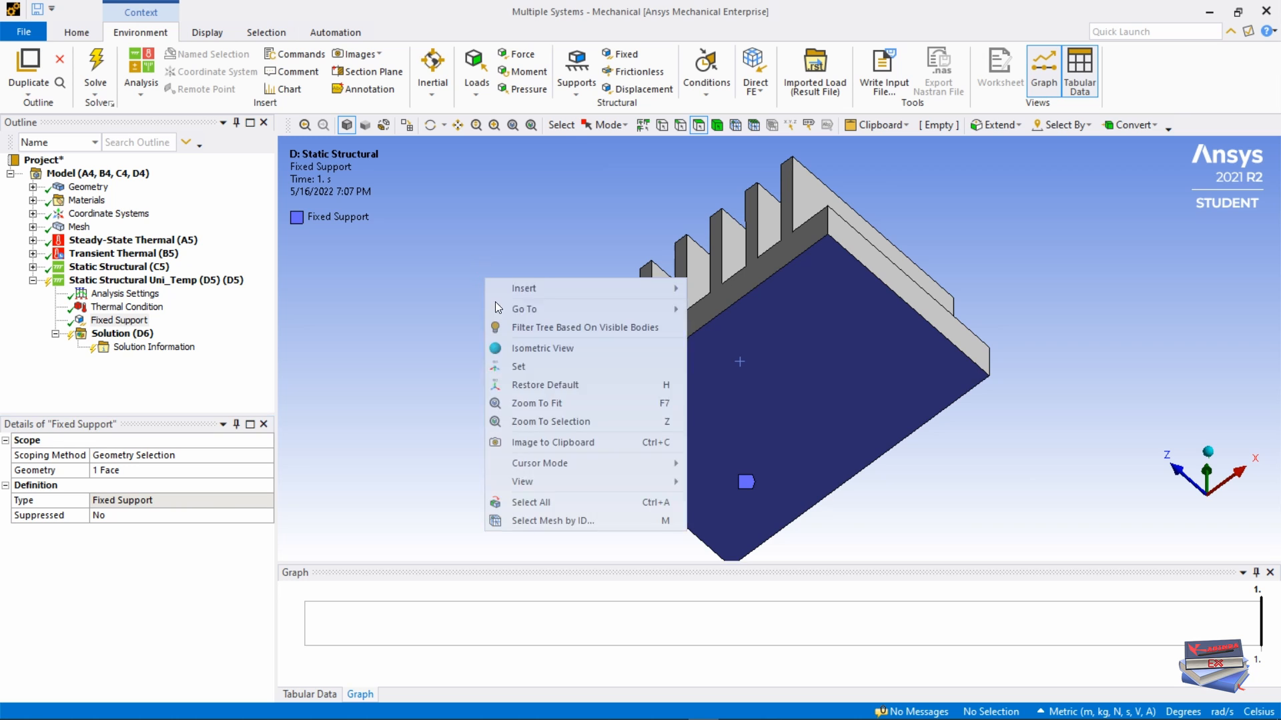
click(523, 344)
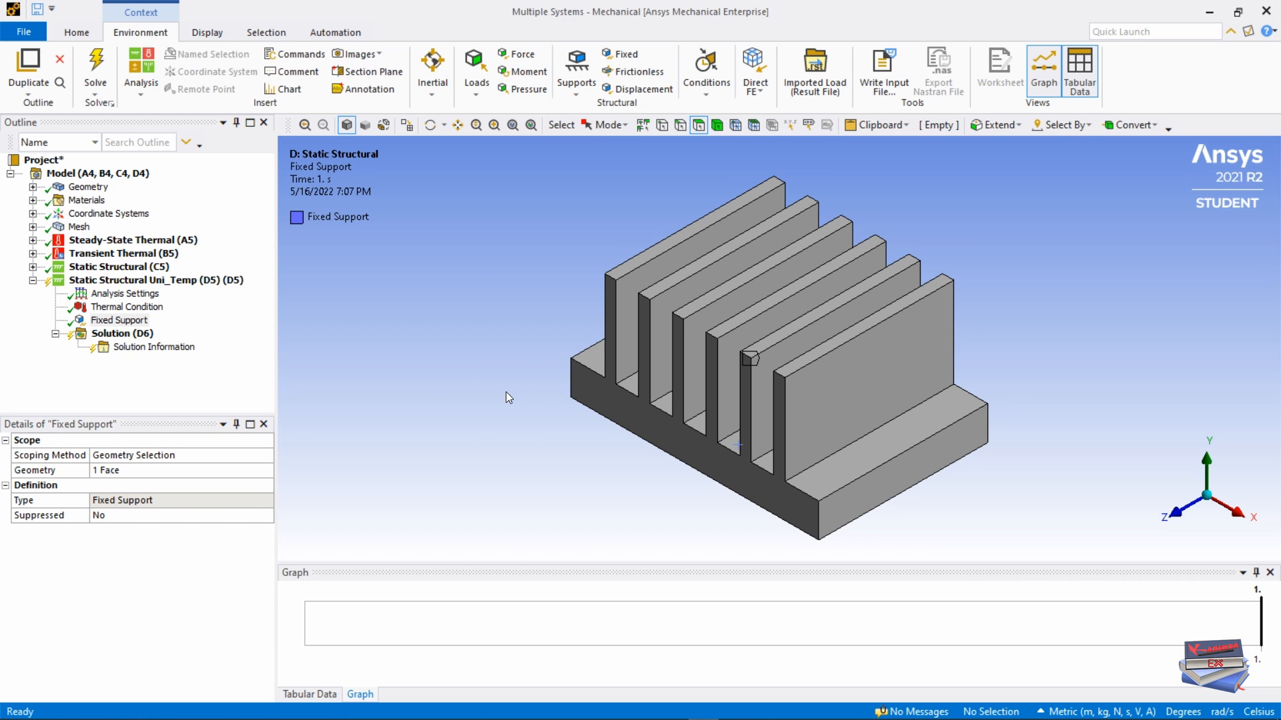
click(120, 335)
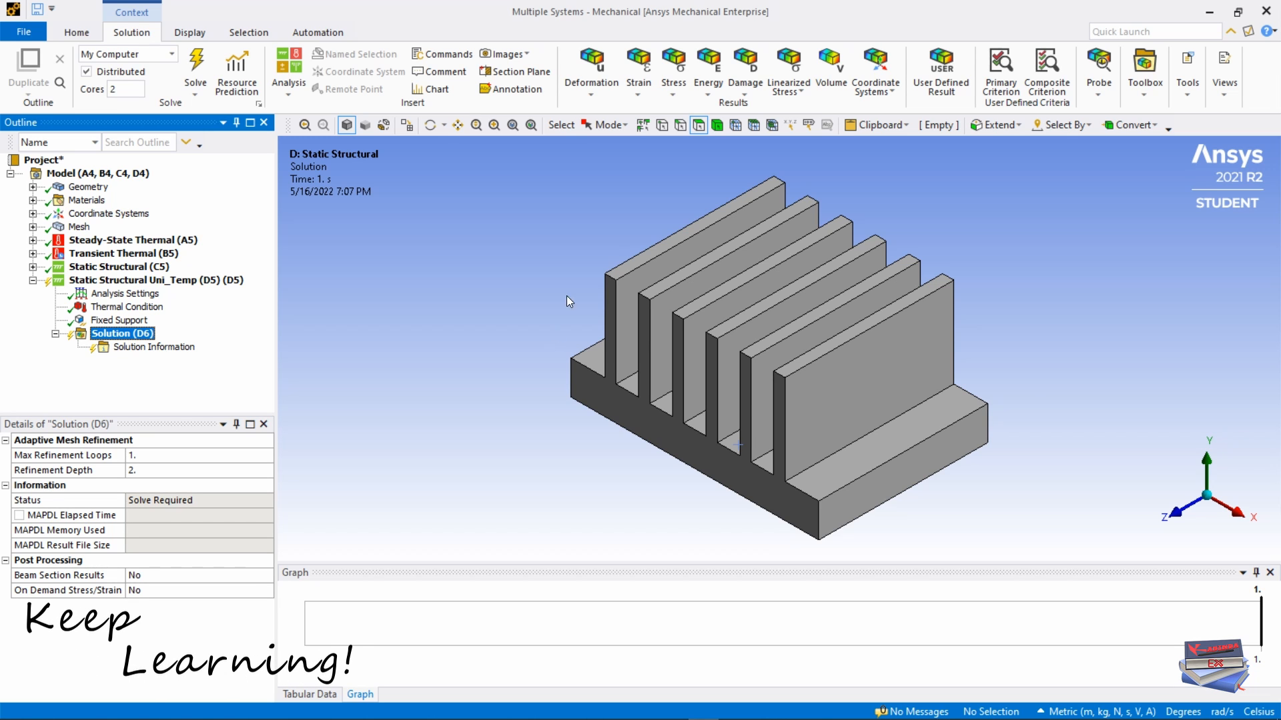
Step: Add Total Deformation and Equivalent (von-Mises) Stress results to Uni_Temp and solve
click(593, 93)
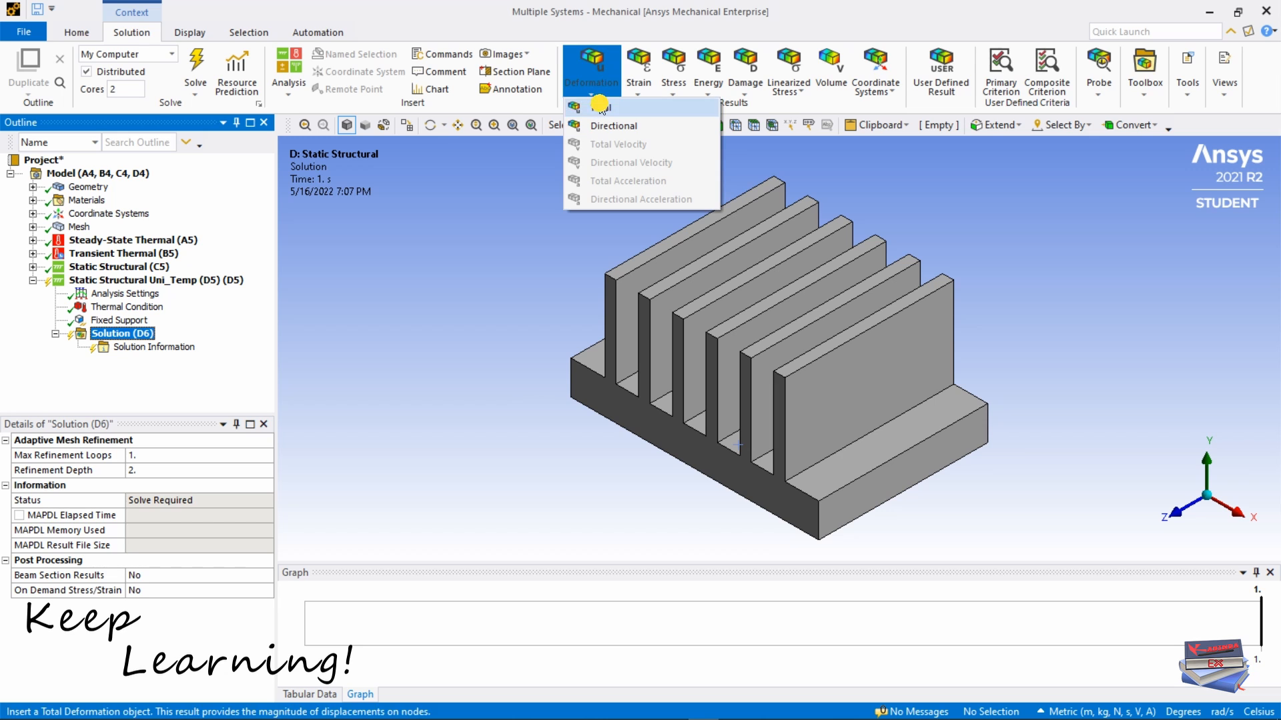
click(600, 107)
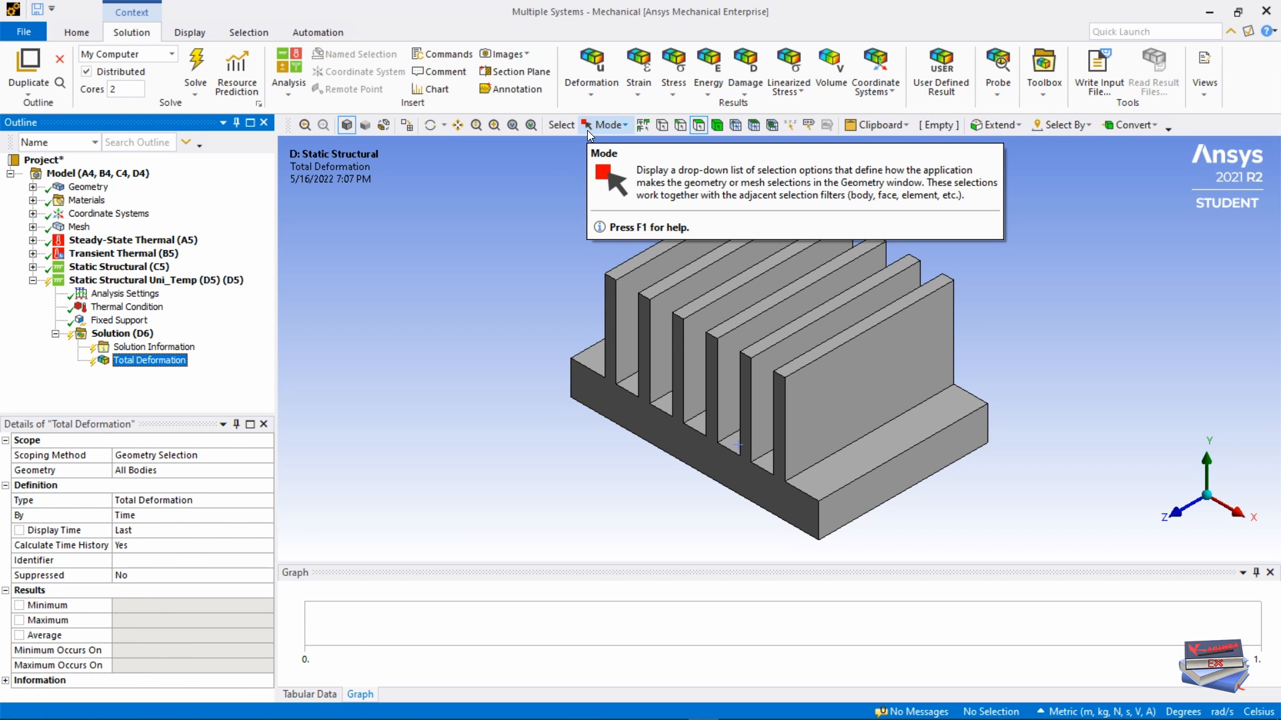
click(672, 97)
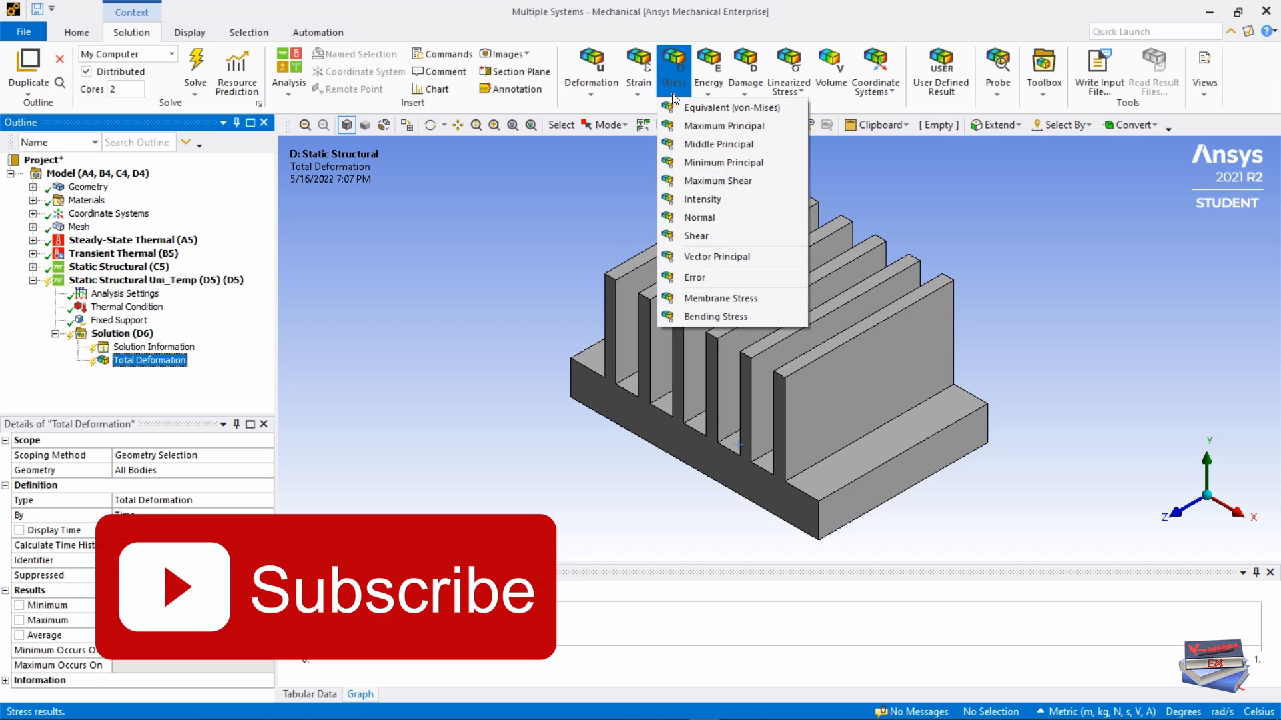
click(704, 108)
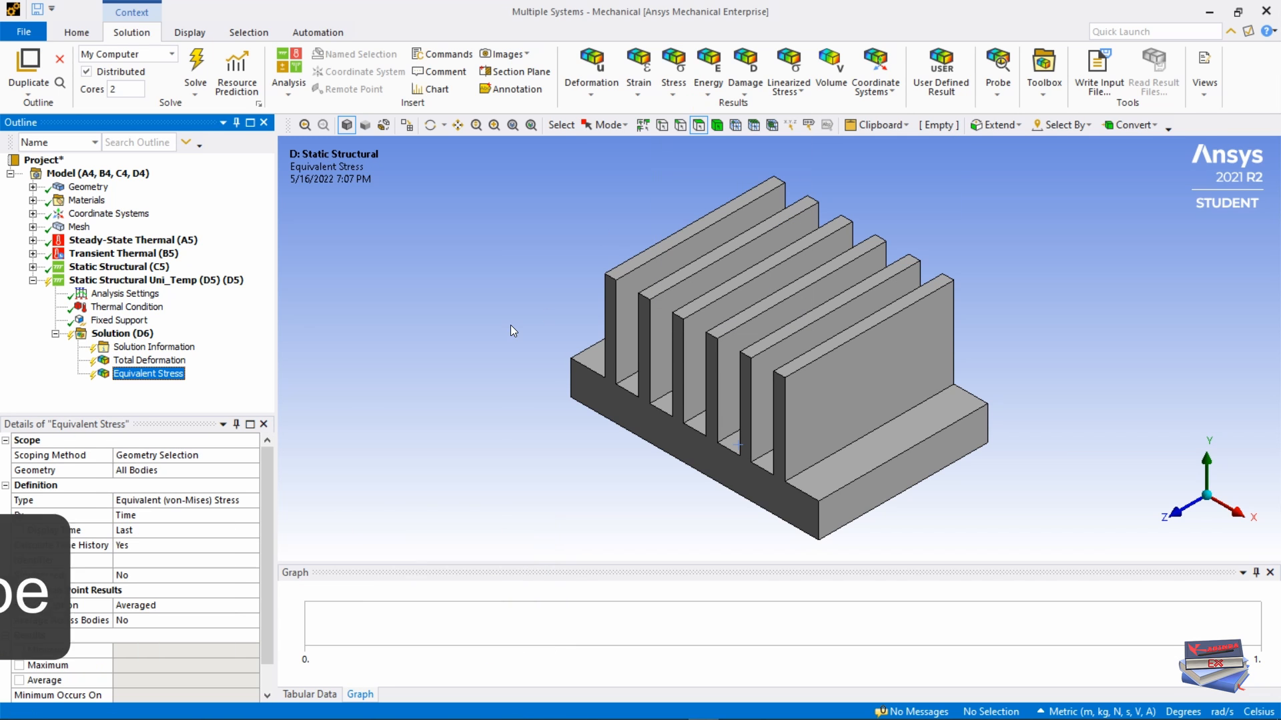
click(196, 67)
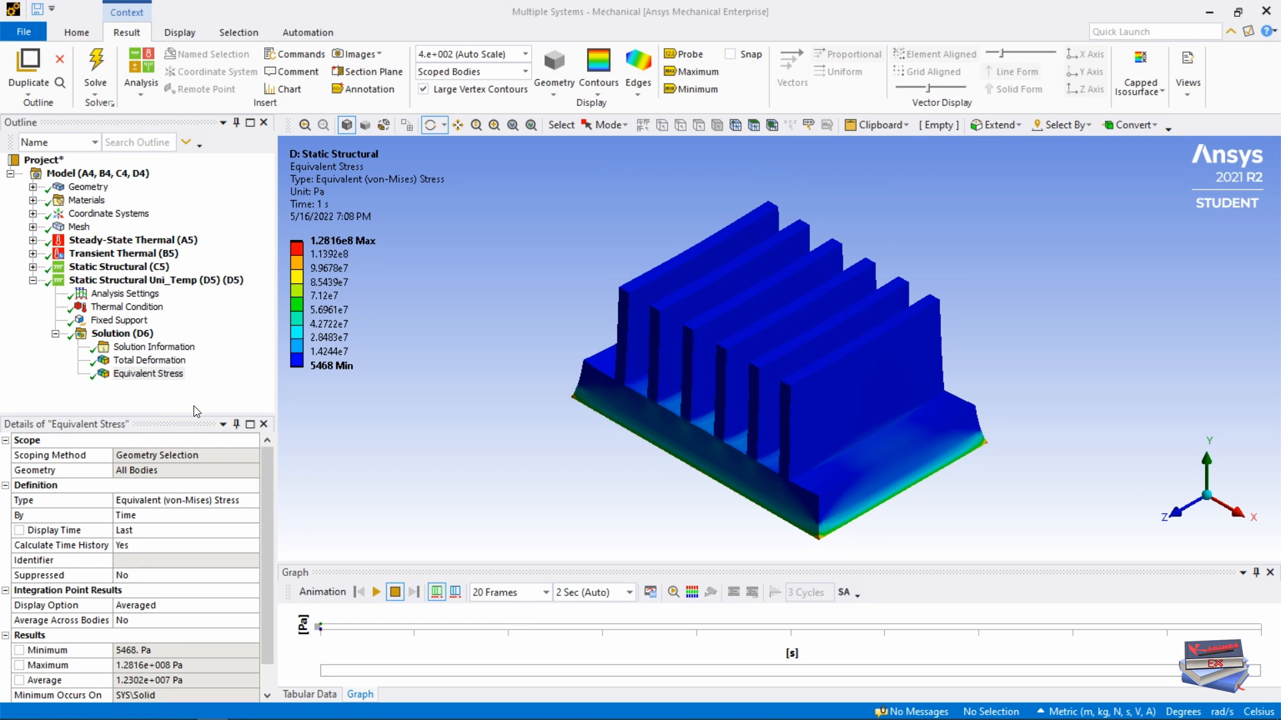
Step: Review the results: deformation peaks at 3.9147e-6 m, stress reaches 1.2816e8 Pa
click(139, 363)
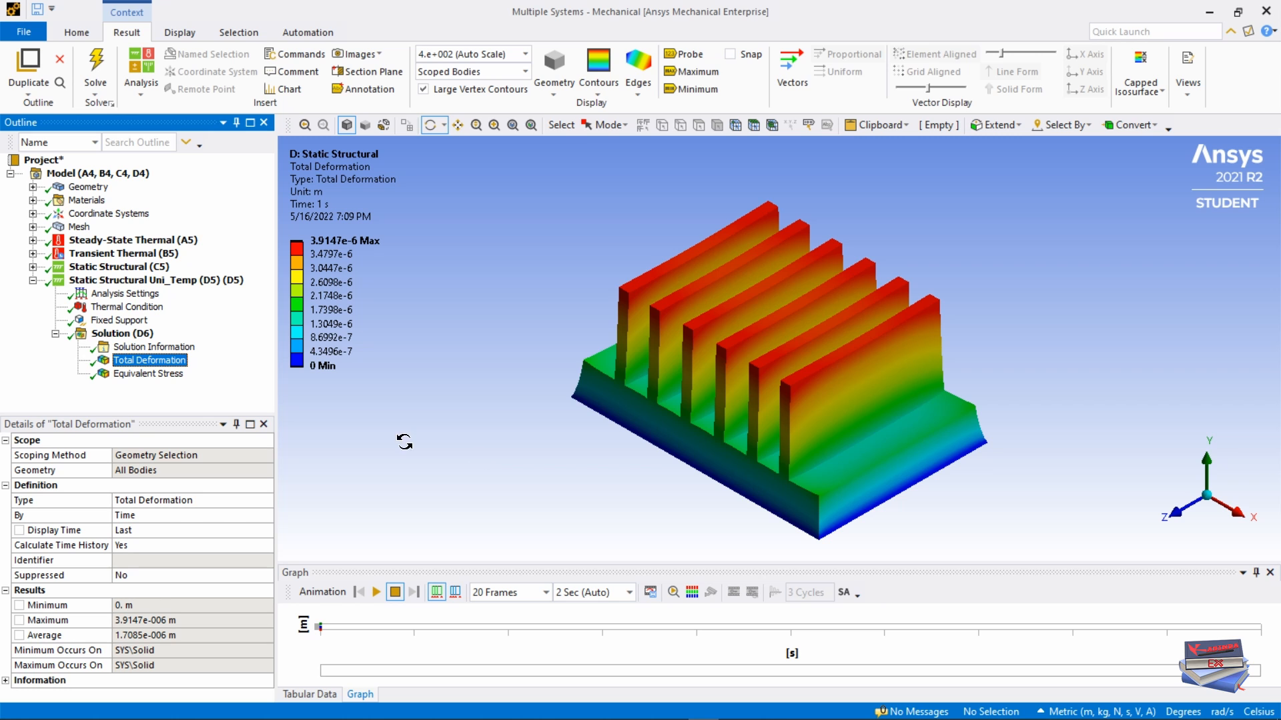
click(133, 378)
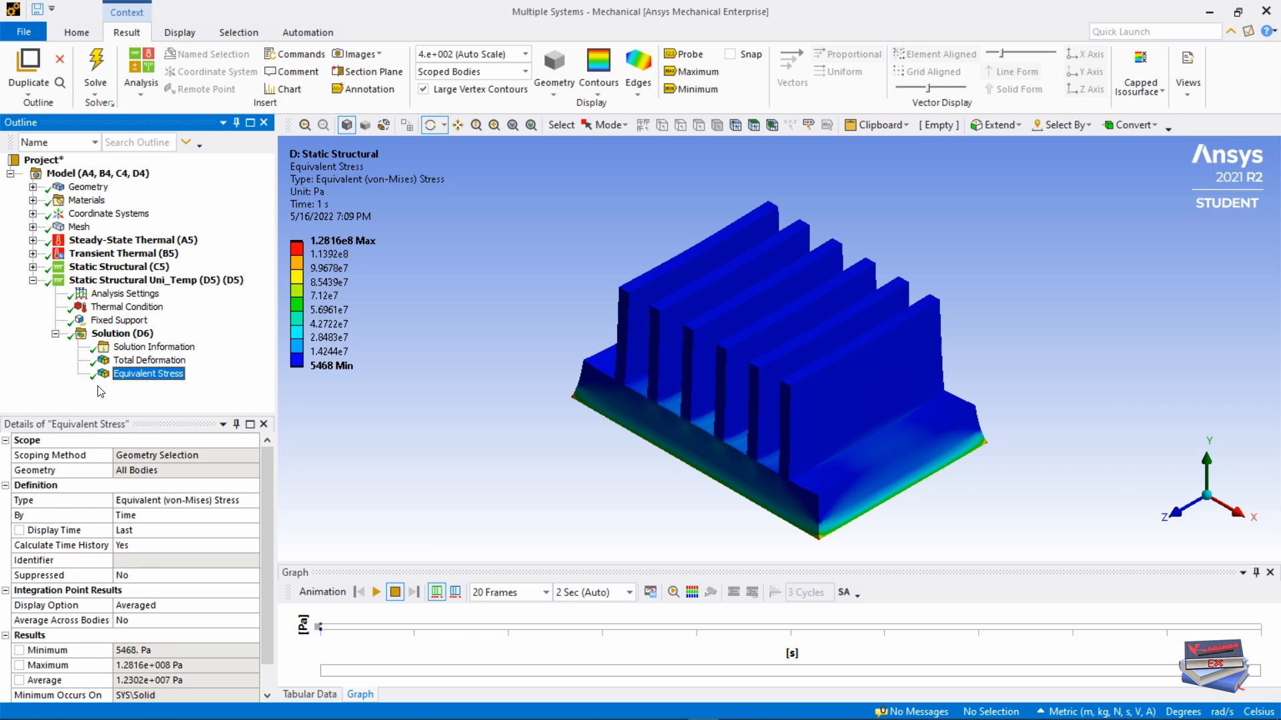
click(132, 361)
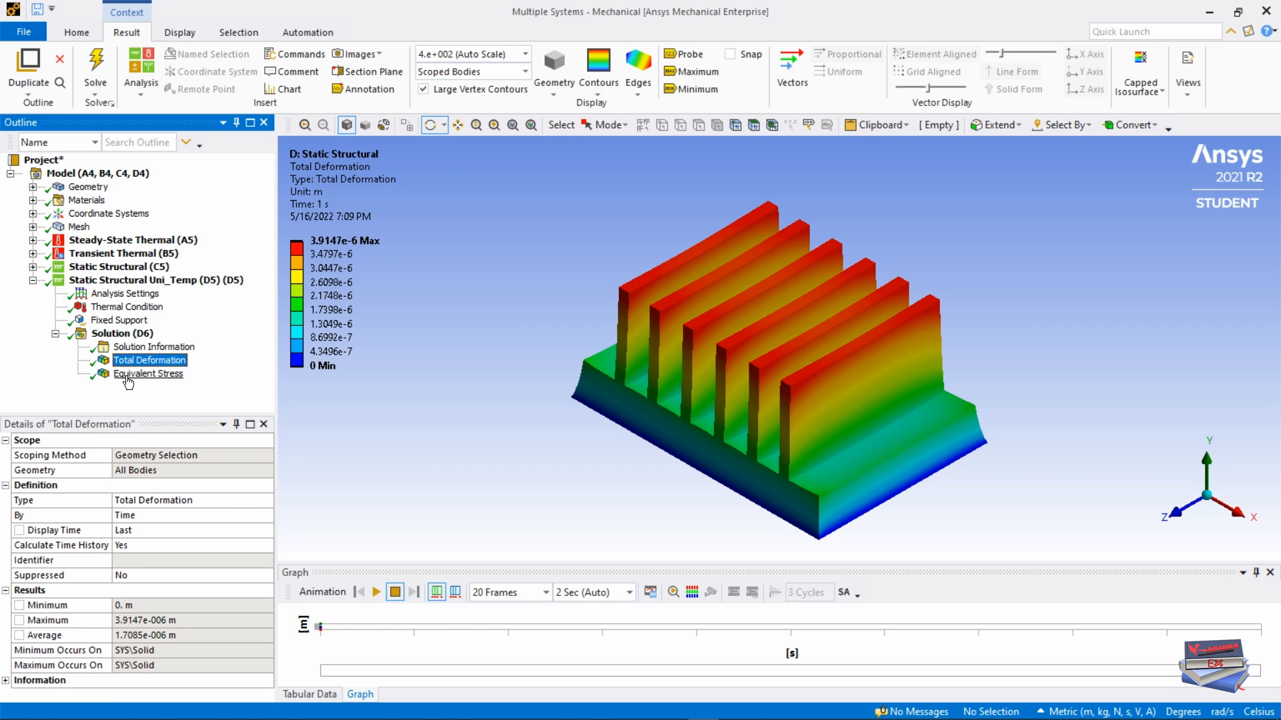
click(128, 376)
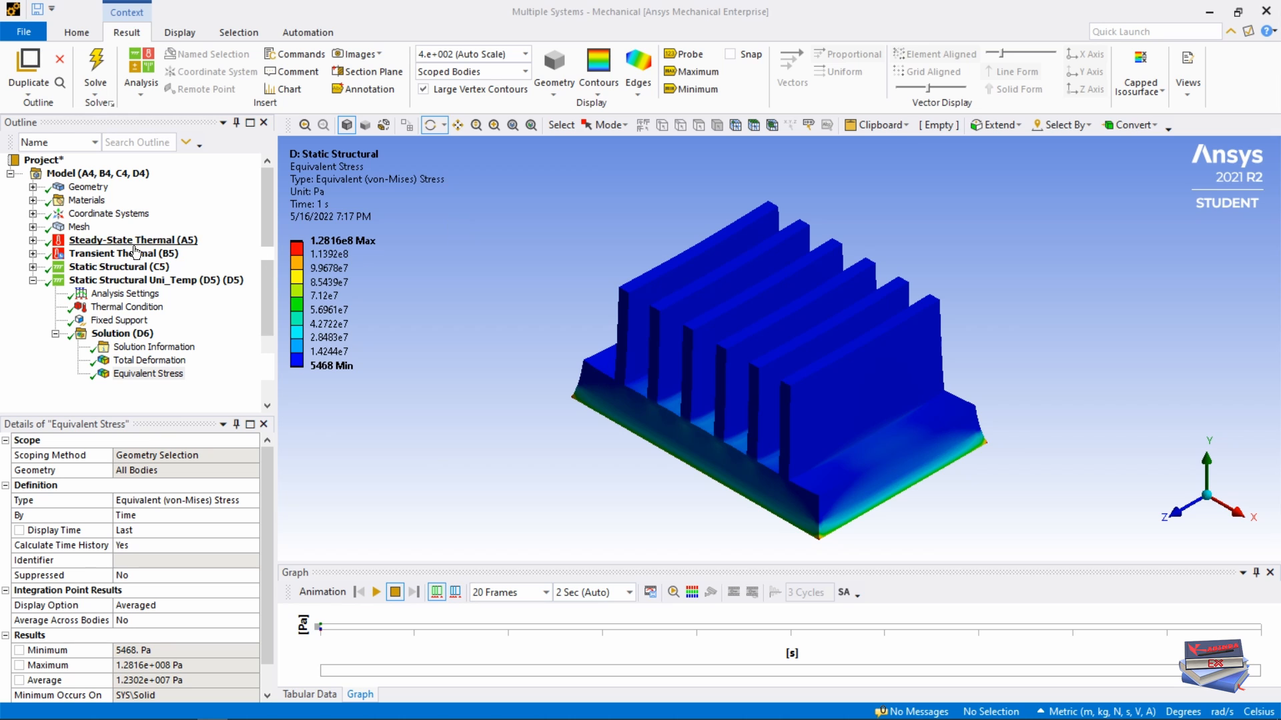
Step: Show the steady-state heat flux and the transient heat flux and temperature results
click(33, 241)
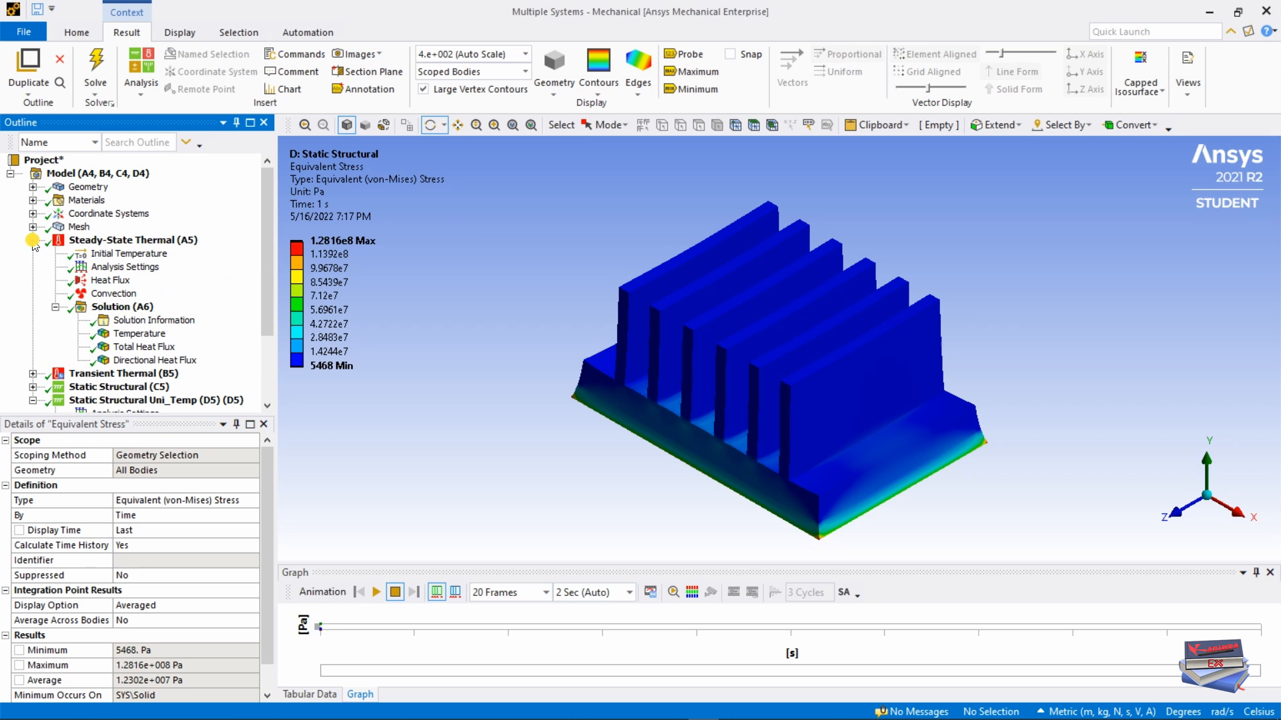
click(131, 347)
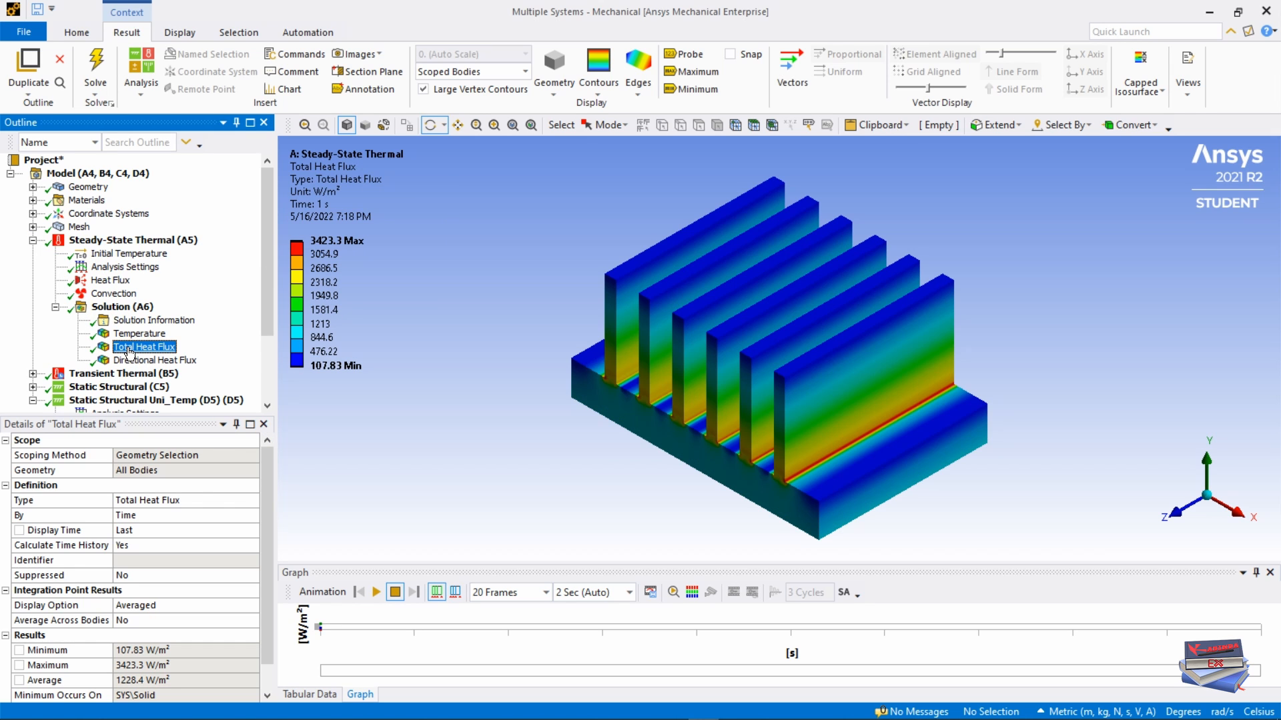
scroll(264, 215, down, 3)
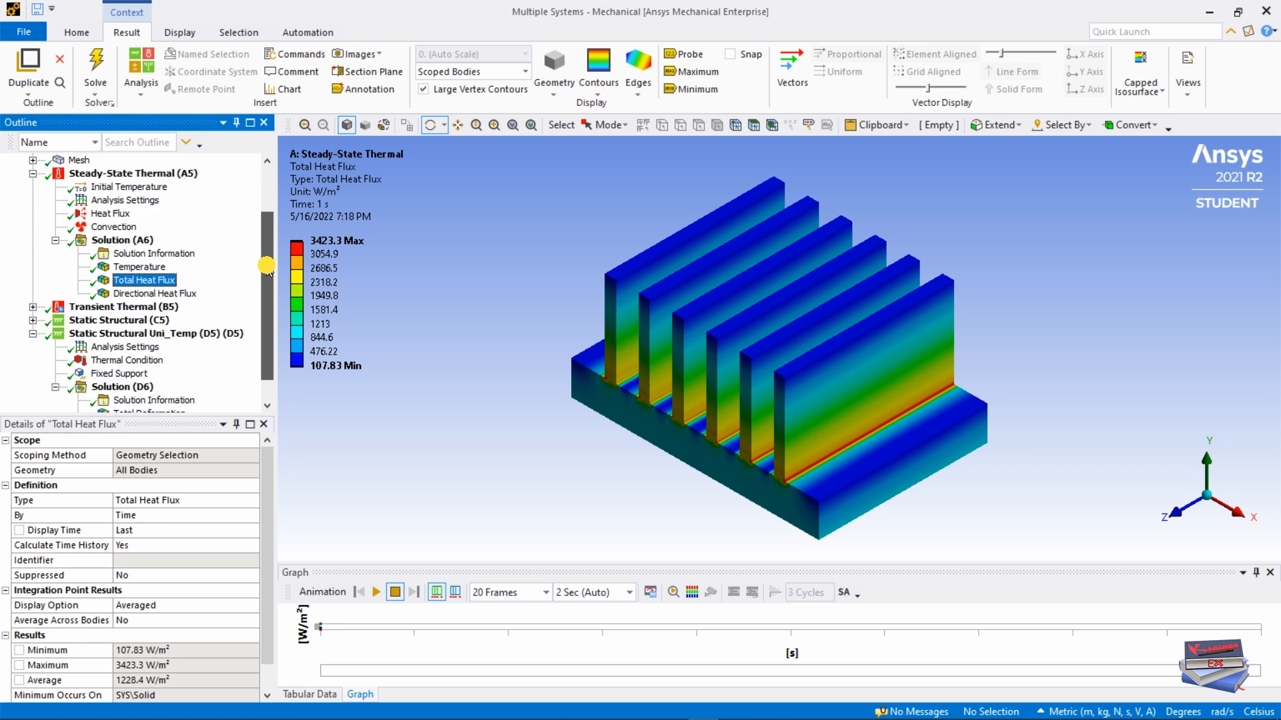
click(32, 280)
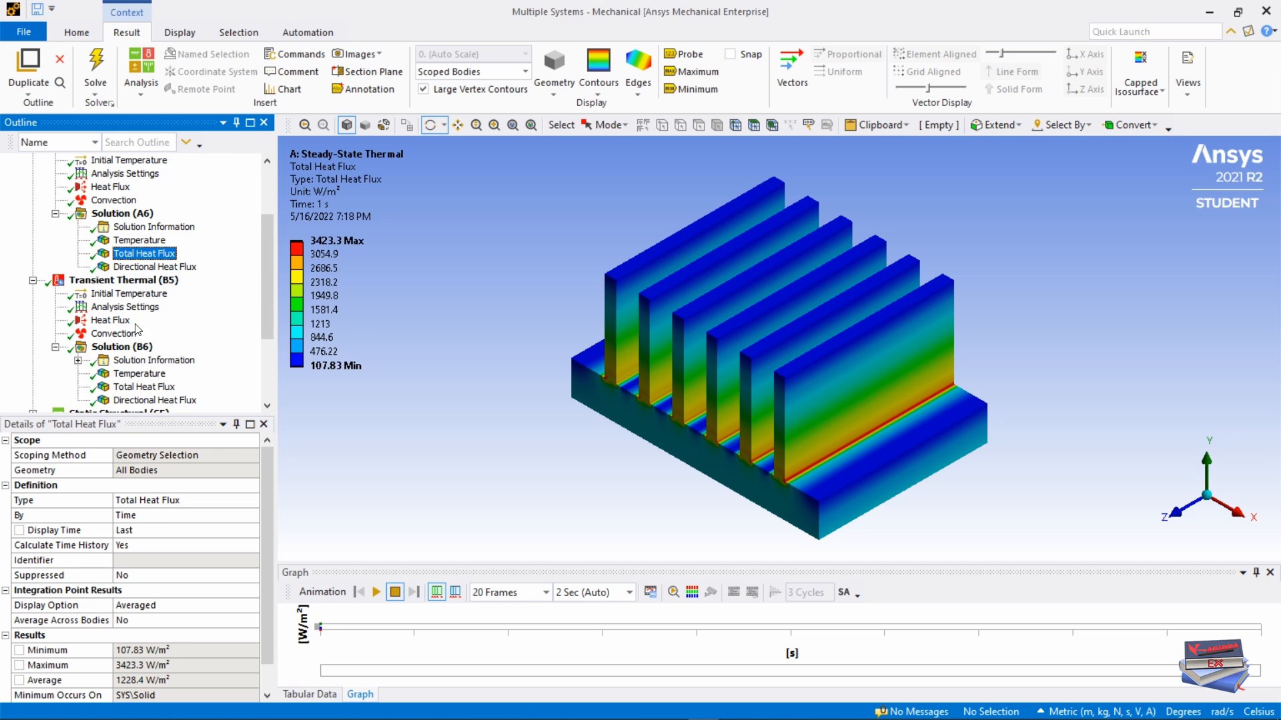
click(124, 388)
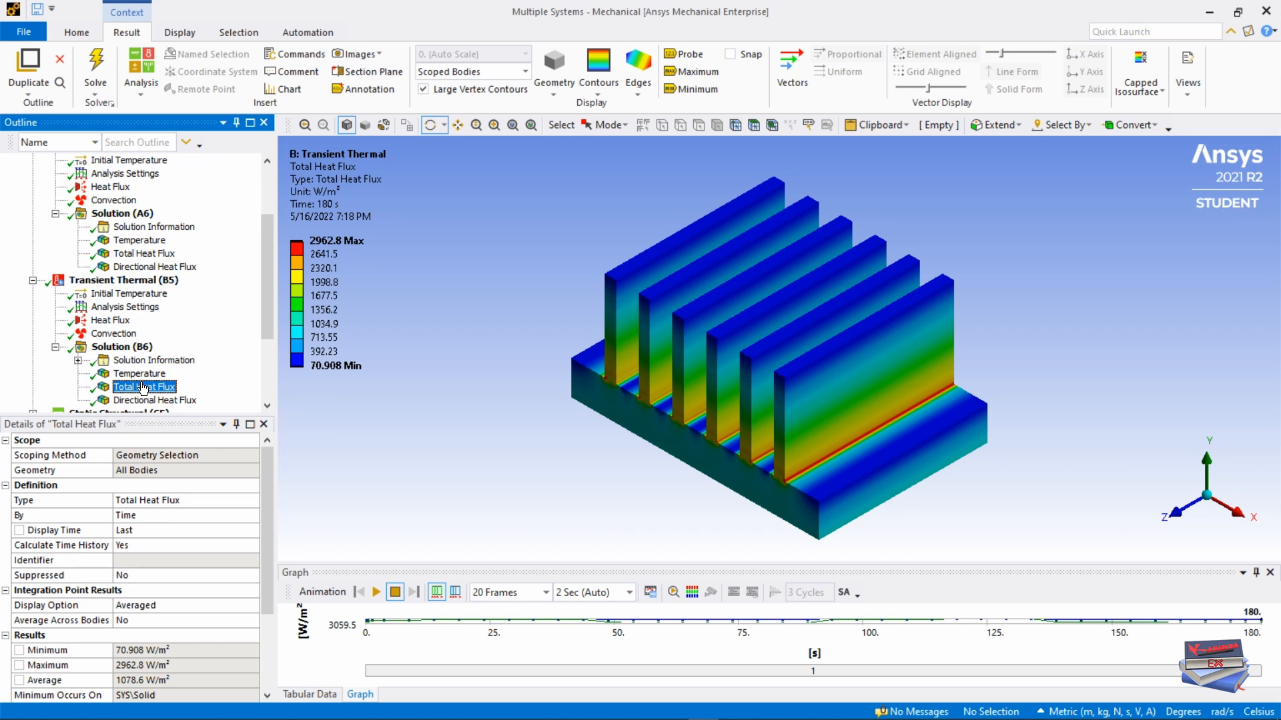
click(134, 376)
drag(262, 248, 267, 312)
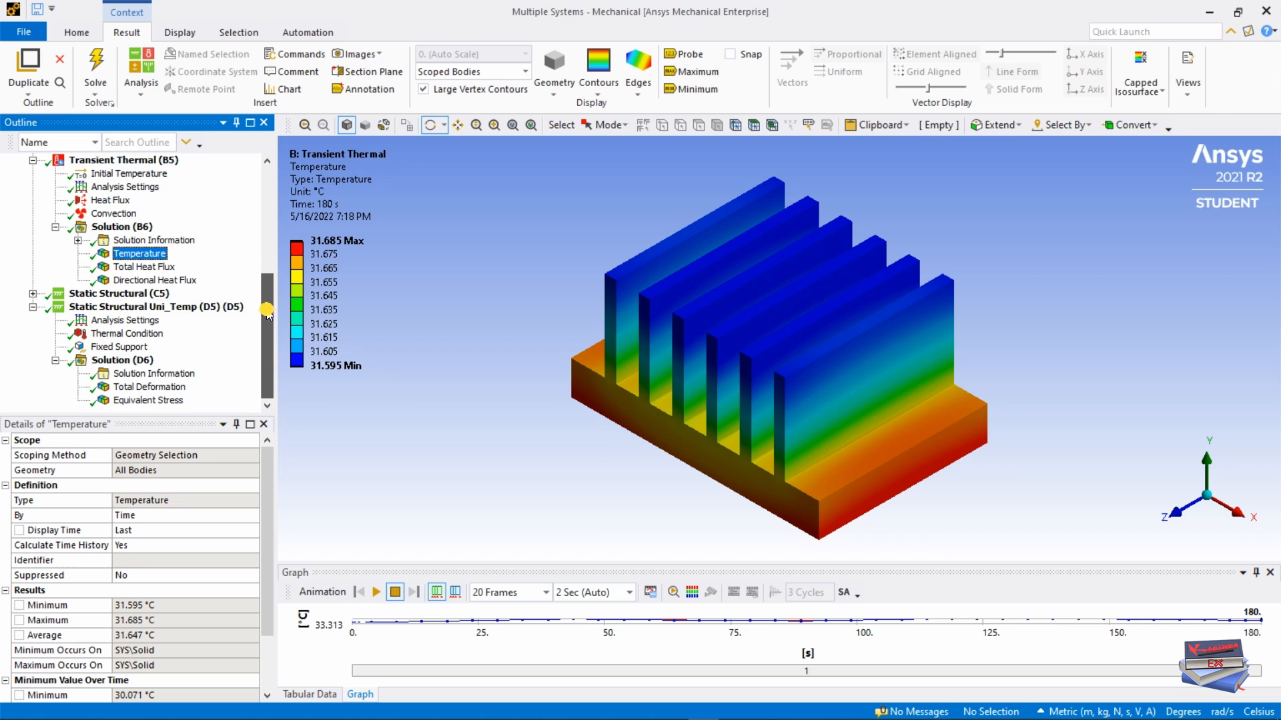
Step: Compare C5 and Uni_Temp total deformations and animate the Uni_Temp one
click(32, 295)
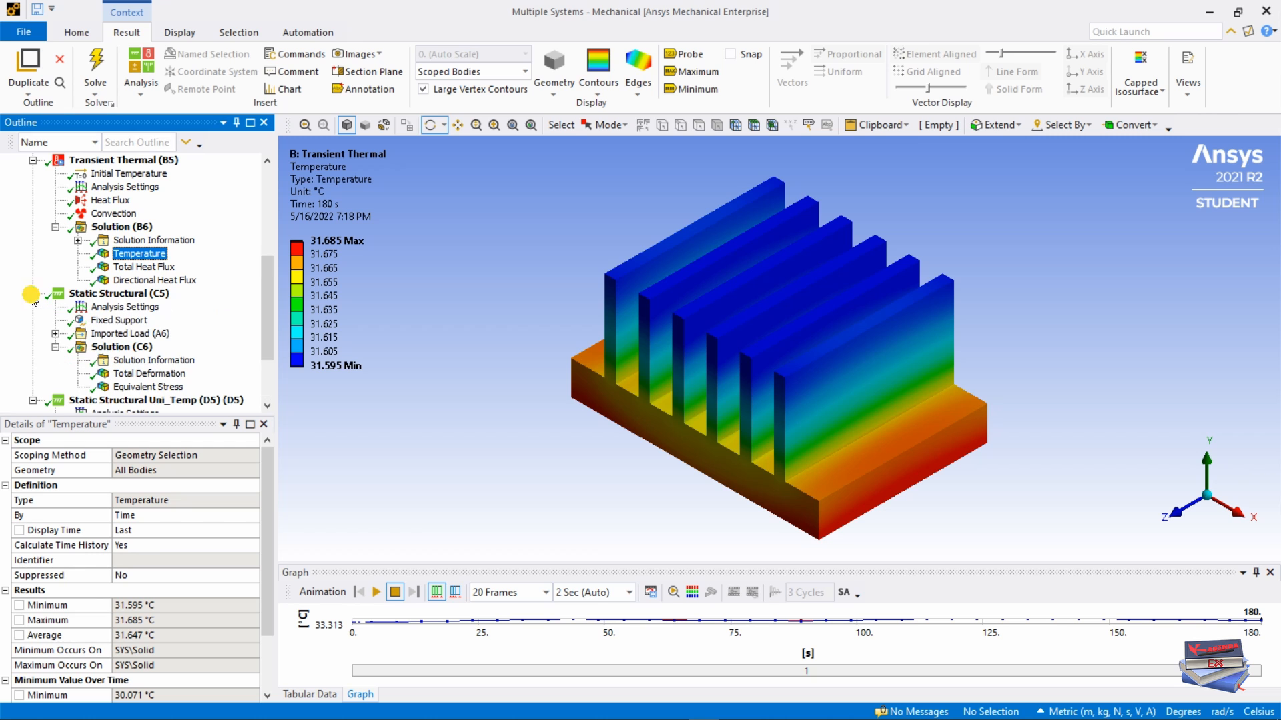
click(126, 374)
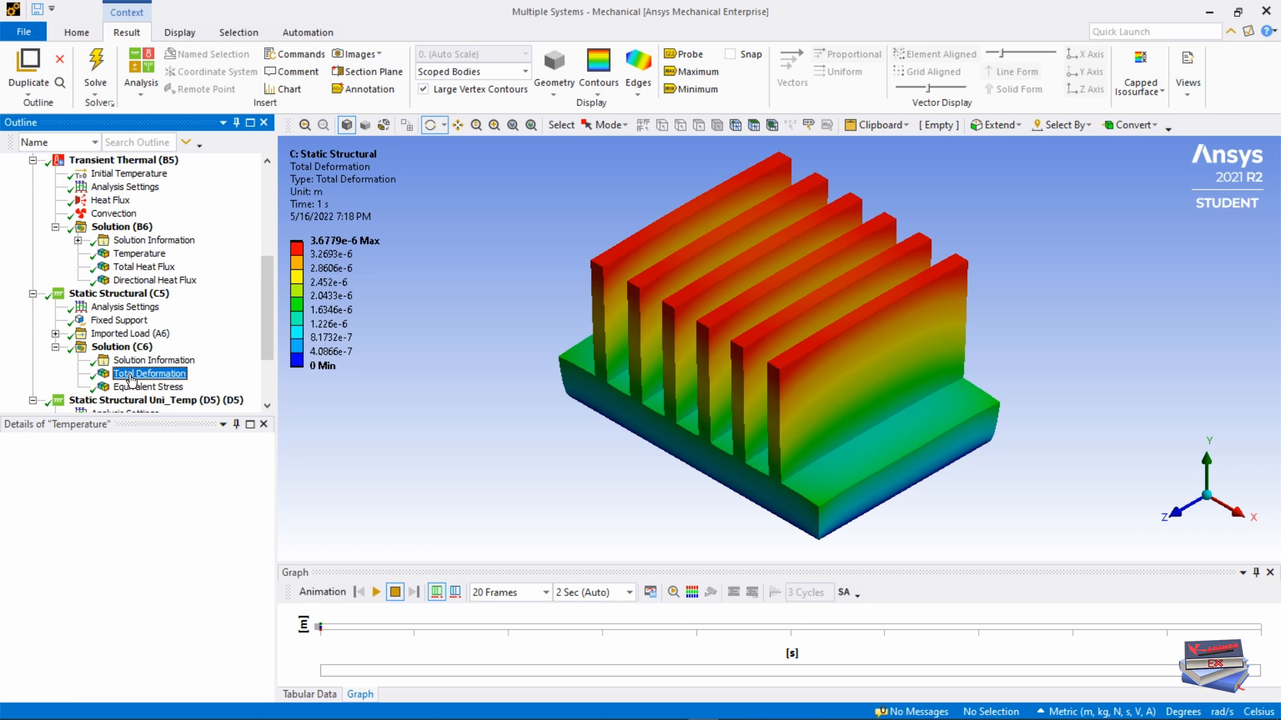
drag(267, 273, 267, 311)
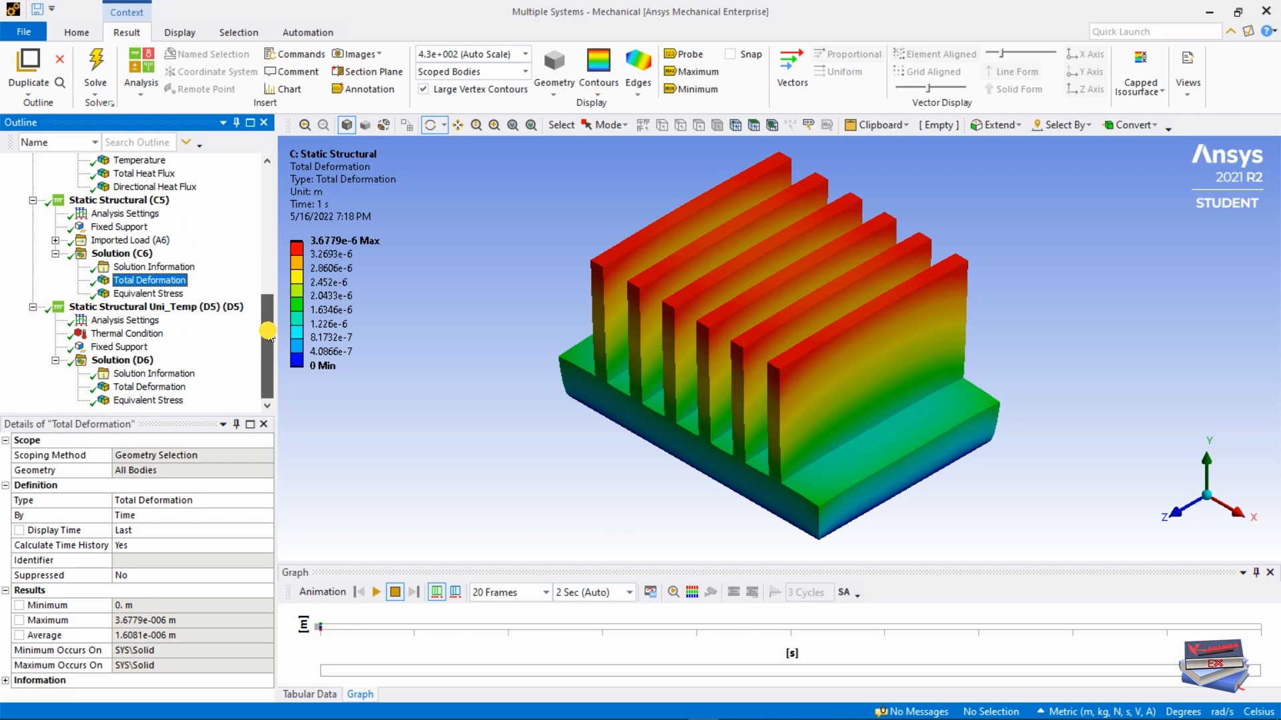
click(133, 391)
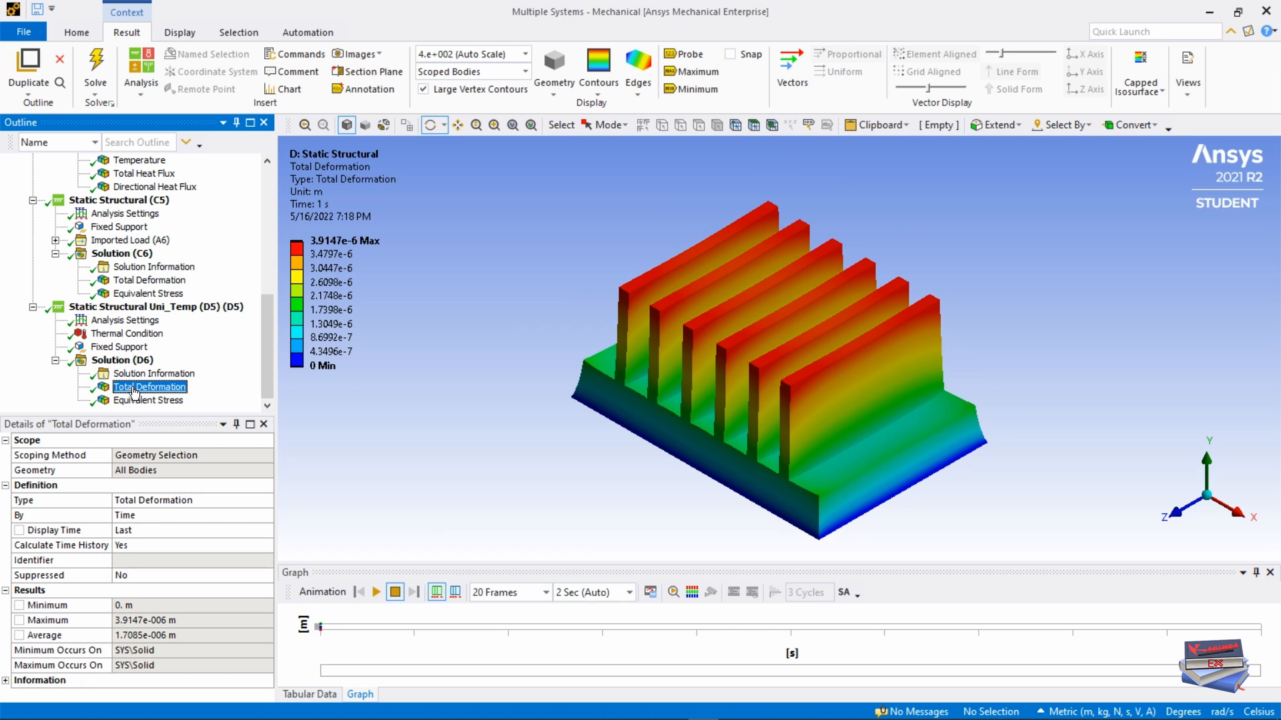
click(376, 593)
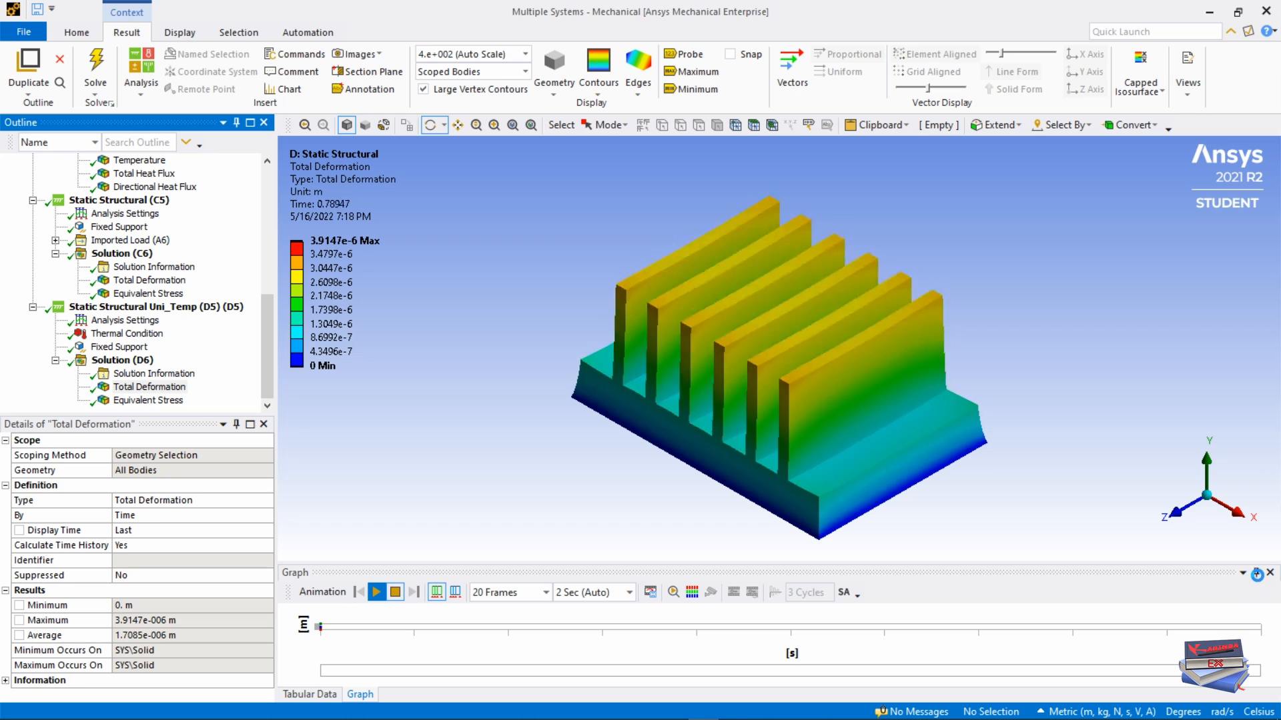